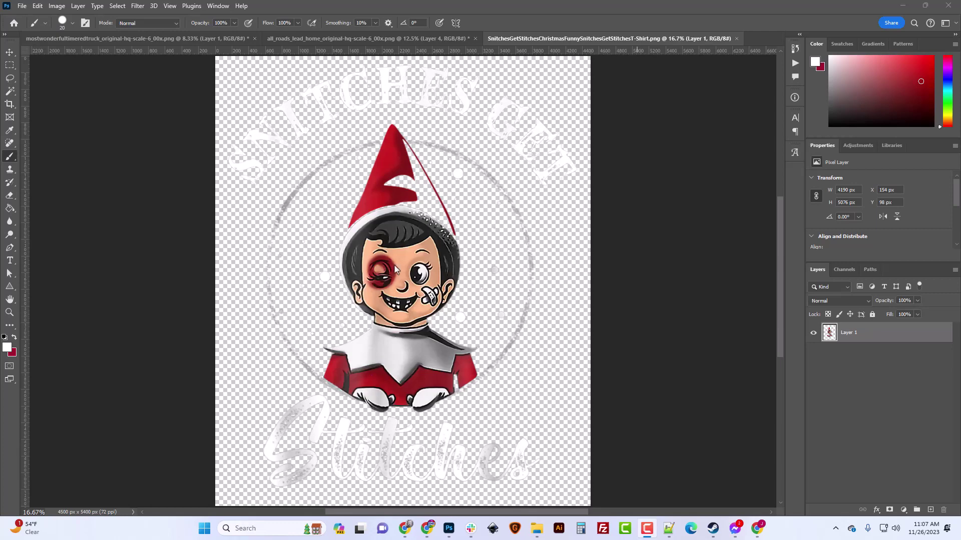
Open the image size settings and examine the elf's face, hair and red hat edges in the 100% preview.
click(58, 7)
click(71, 82)
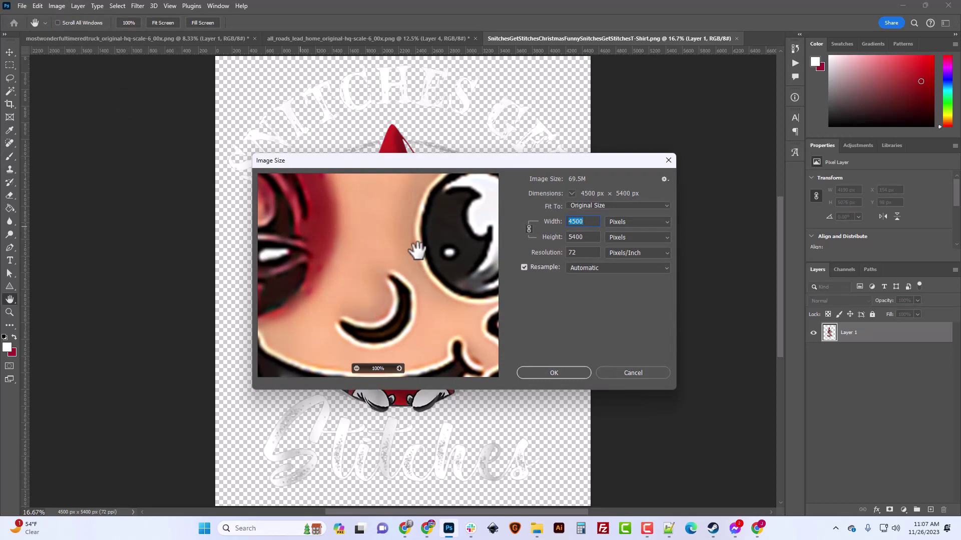
drag(388, 209, 416, 288)
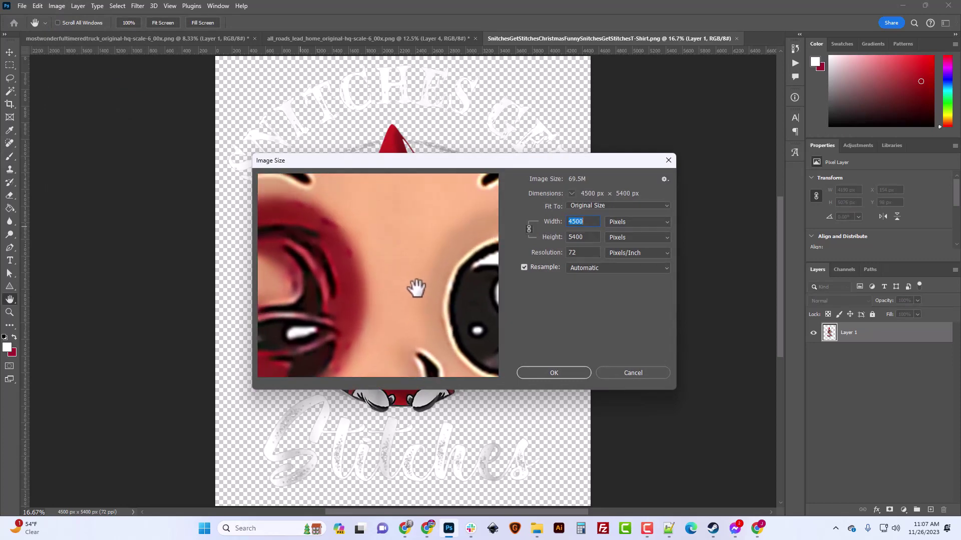
drag(407, 247, 449, 313)
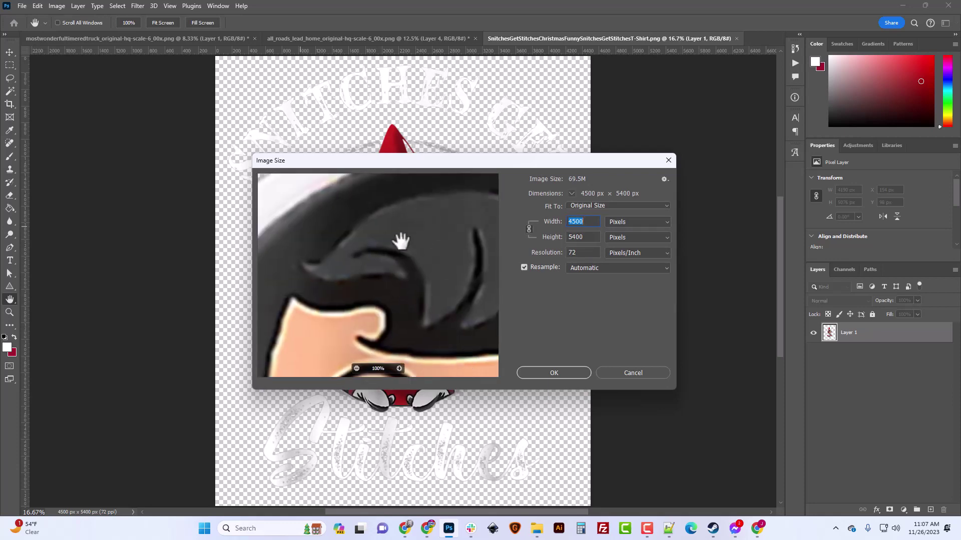
drag(401, 242, 437, 319)
drag(413, 260, 395, 341)
drag(431, 235, 366, 320)
drag(379, 235, 430, 243)
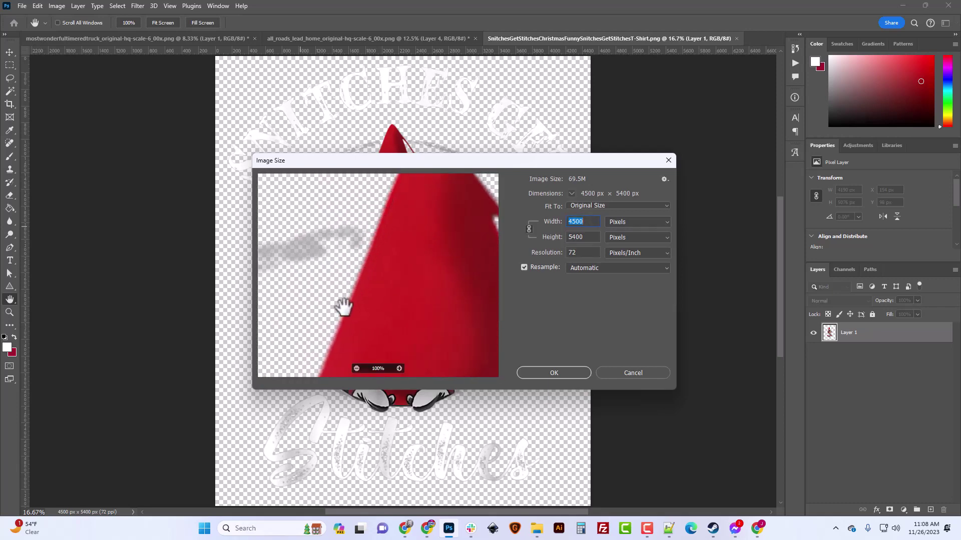
drag(444, 348, 403, 122)
drag(434, 320, 399, 181)
drag(435, 345, 423, 187)
drag(440, 320, 420, 193)
drag(441, 299, 407, 191)
drag(409, 270, 323, 172)
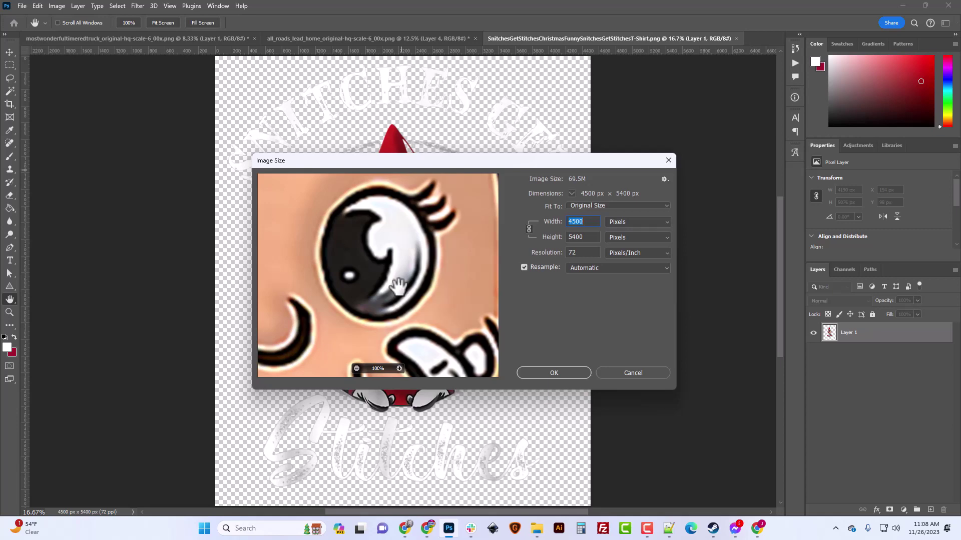
Examine the elf's white collar and the distressed "Stitches" lettering for blur at full size in the preview.
drag(349, 313, 432, 200)
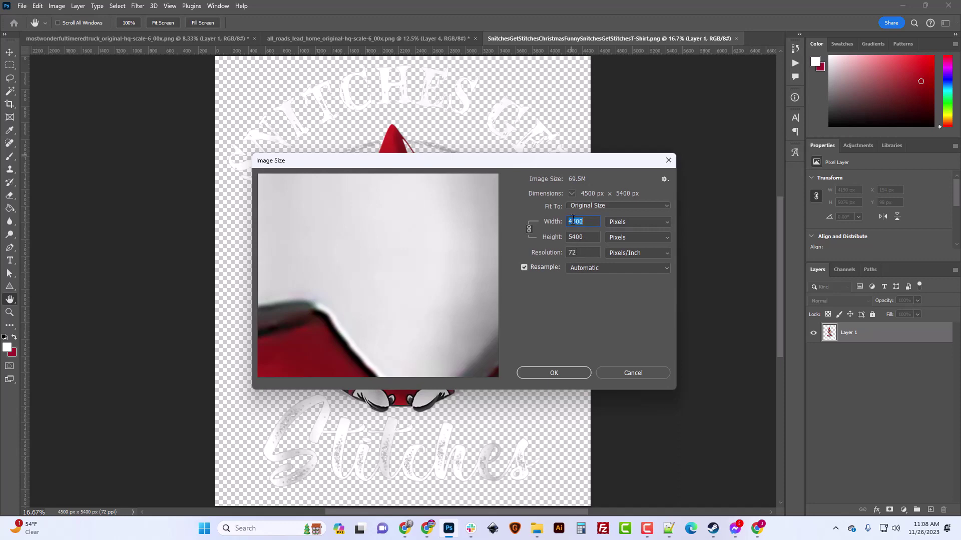
drag(393, 323, 392, 200)
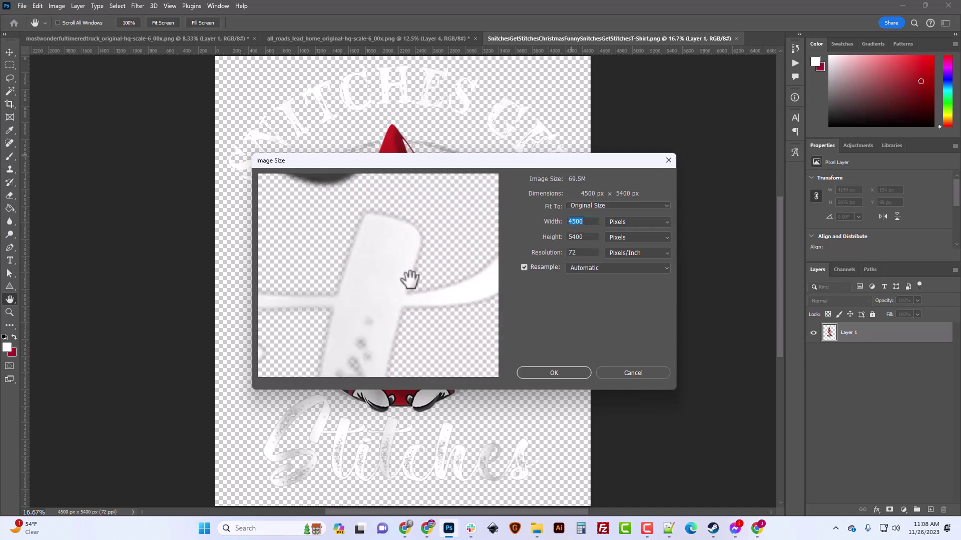
drag(411, 277, 326, 216)
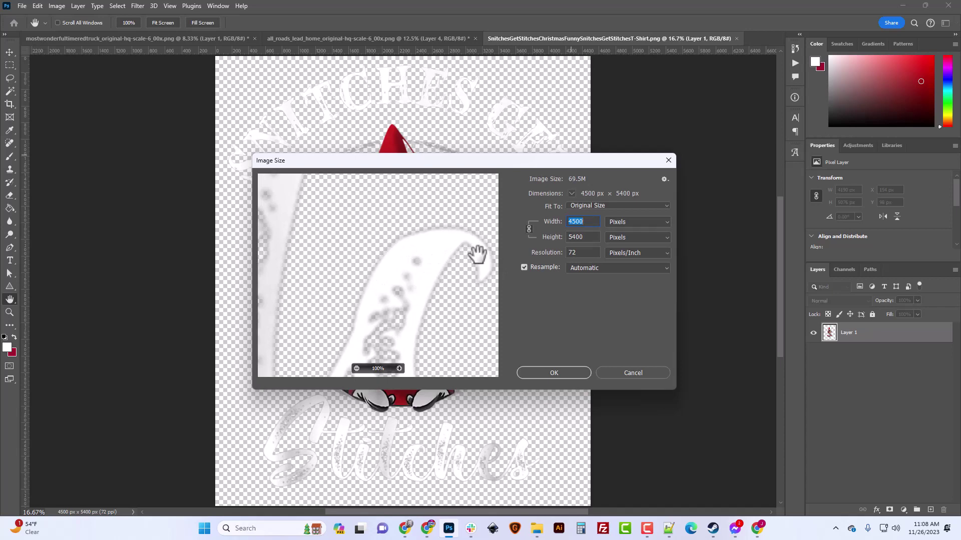
mouse_move(361, 295)
mouse_down()
mouse_move(360, 218)
mouse_move(335, 266)
mouse_up()
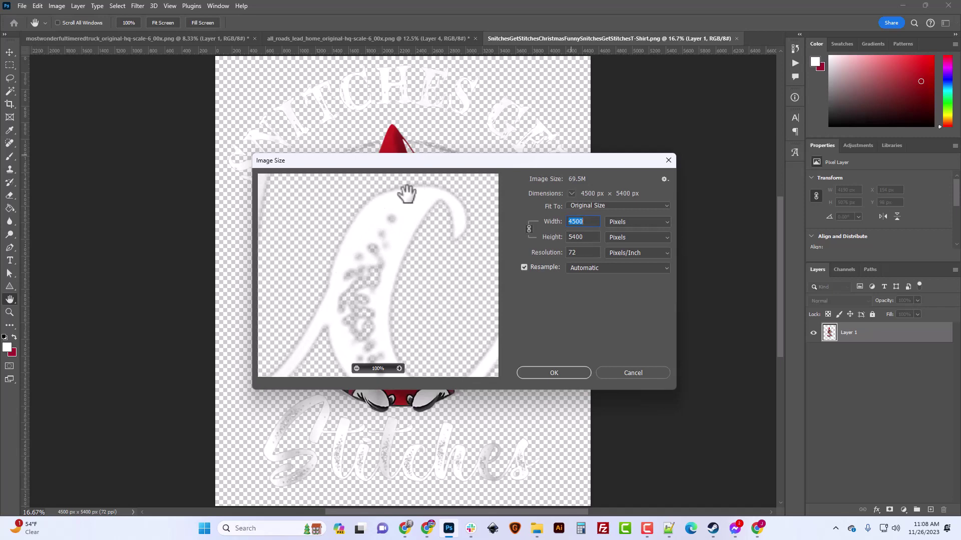
drag(400, 265, 397, 229)
drag(401, 323, 479, 343)
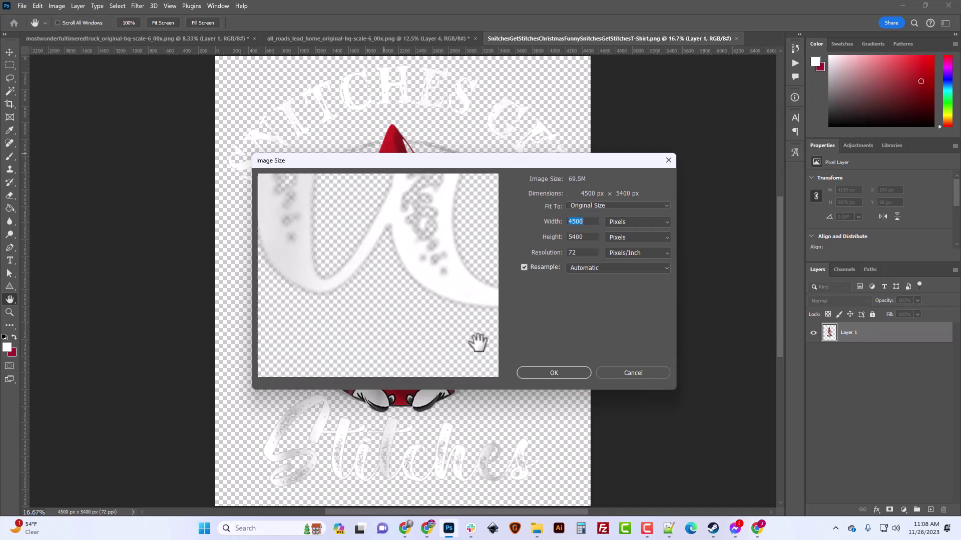
mouse_move(320, 233)
mouse_down()
mouse_move(385, 291)
mouse_move(349, 189)
mouse_up()
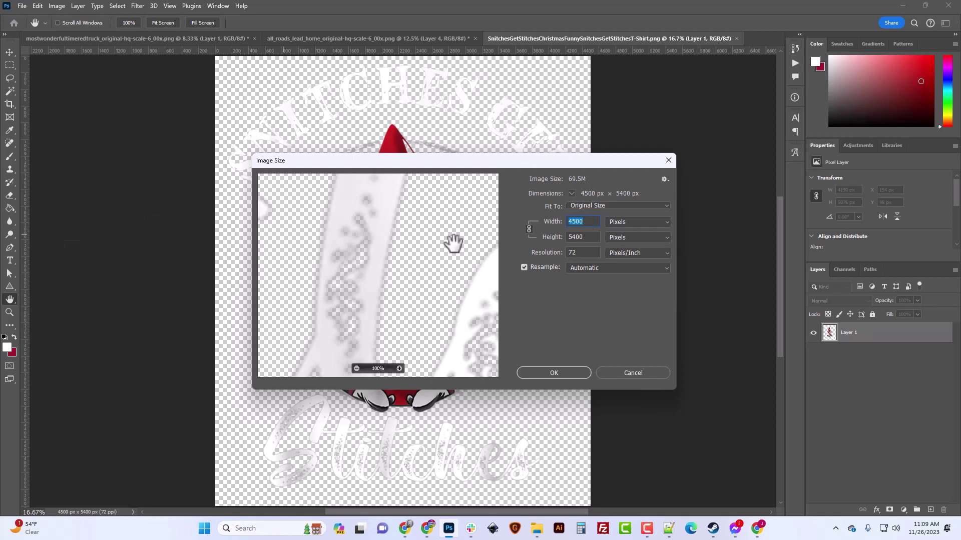
Set the image width to 1000 pixels and check the downsized elf and lettering in the preview.
text(1000)
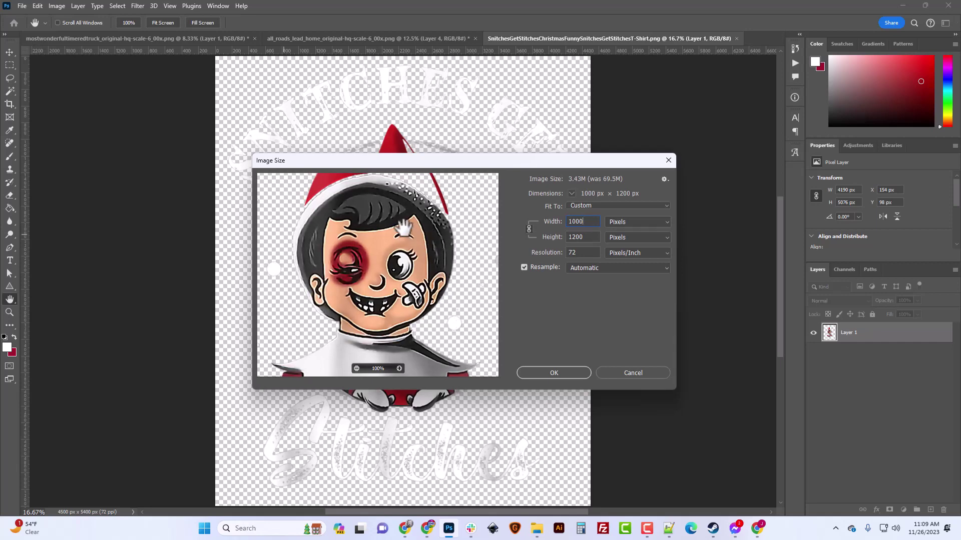
drag(403, 225, 446, 266)
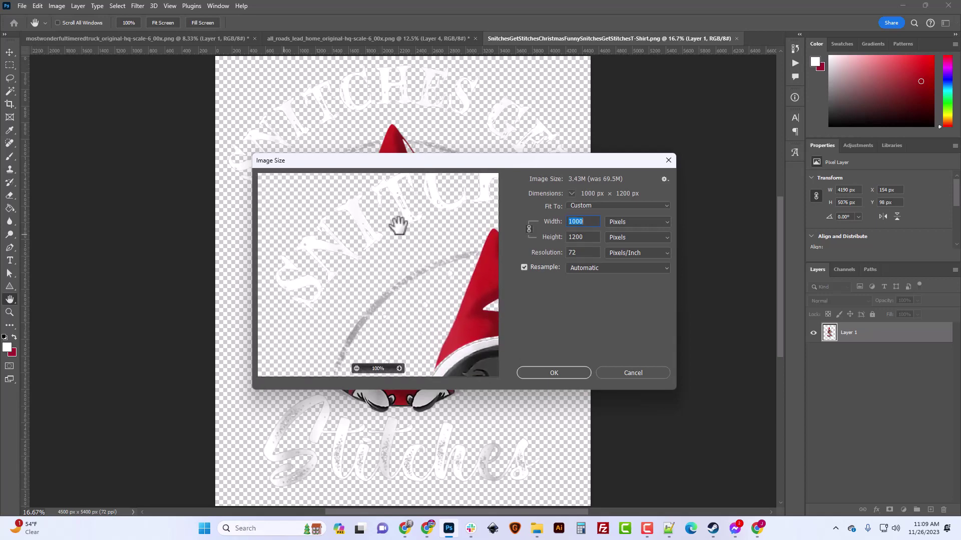
drag(468, 340, 382, 215)
drag(408, 320, 406, 211)
drag(436, 314, 404, 263)
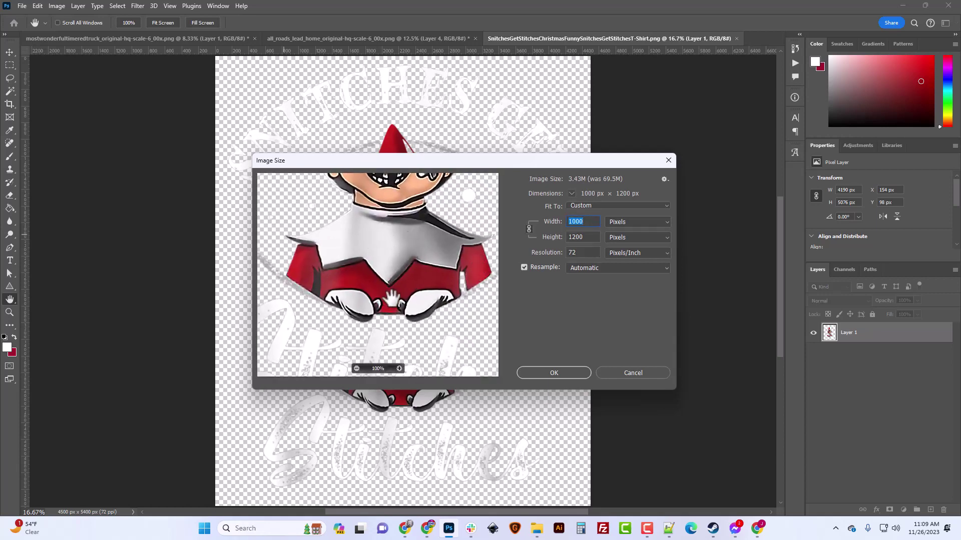
drag(391, 298, 401, 245)
drag(418, 307, 424, 295)
drag(316, 308, 352, 315)
drag(414, 314, 292, 313)
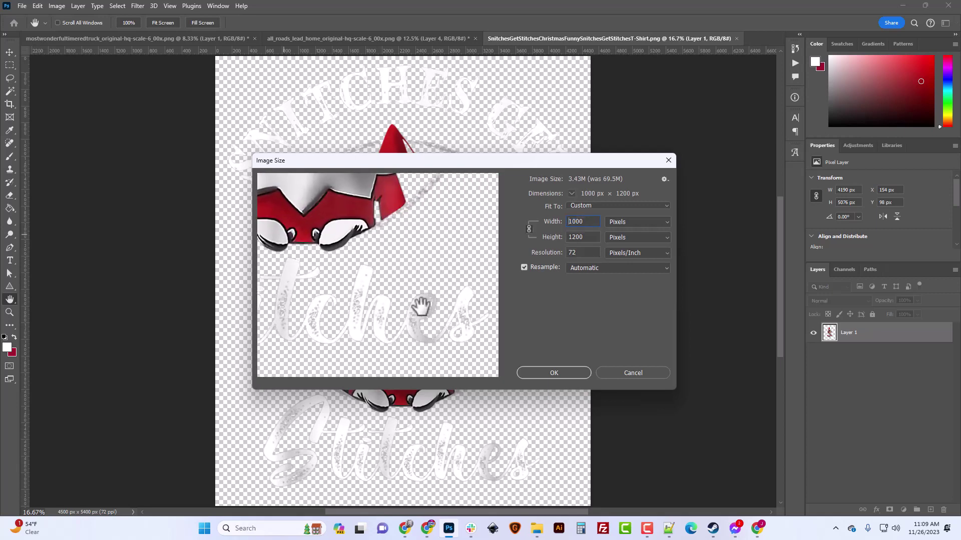
drag(421, 306, 448, 343)
drag(429, 281, 432, 344)
drag(390, 246, 387, 317)
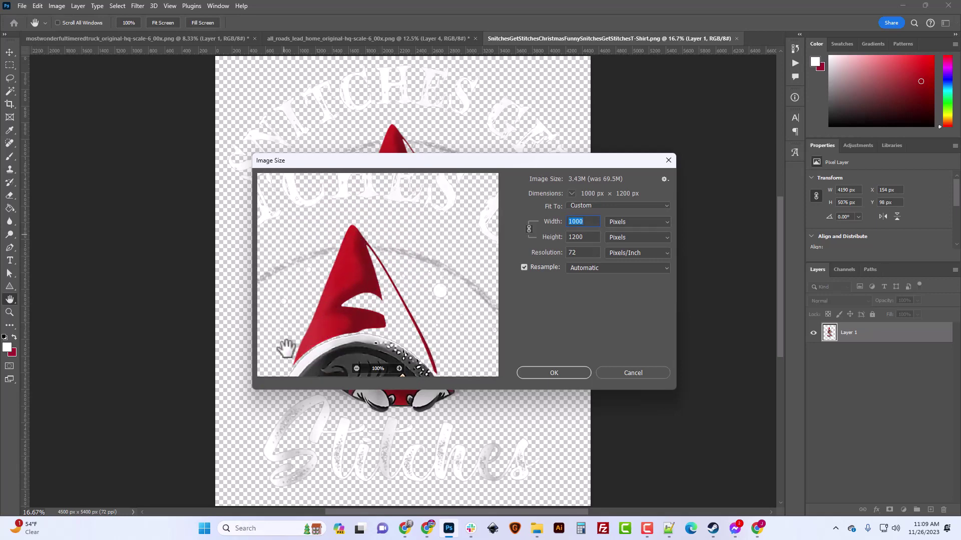
Examine the sharpness of the hat, face, costume and both lettering lines in the 1000-pixel preview.
drag(350, 325, 386, 221)
drag(426, 351, 418, 253)
drag(419, 309, 417, 284)
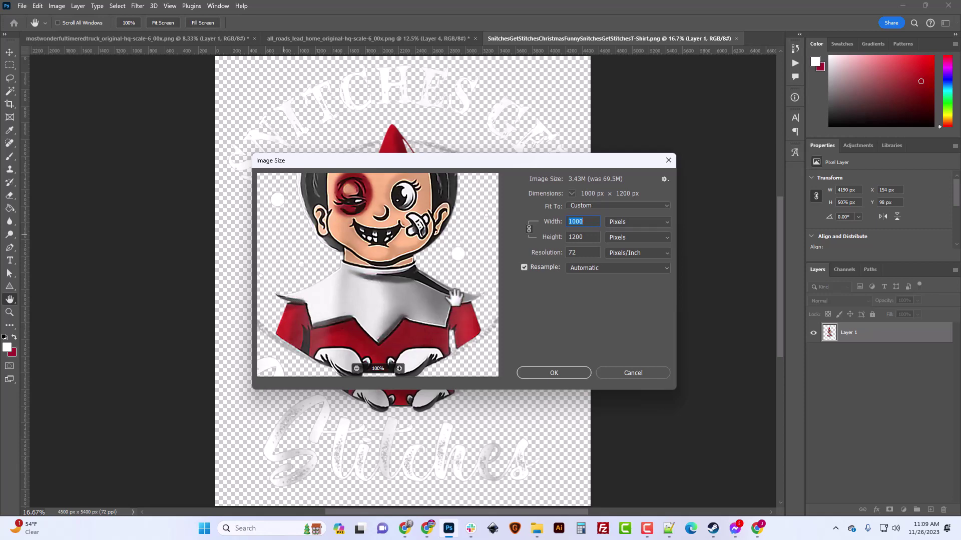
drag(406, 351, 412, 294)
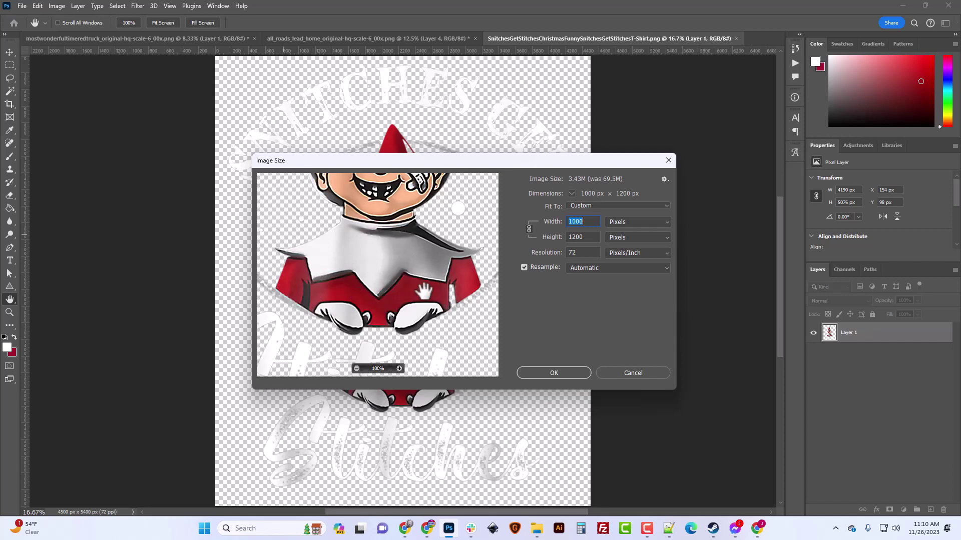
drag(407, 259, 382, 343)
drag(390, 301, 403, 336)
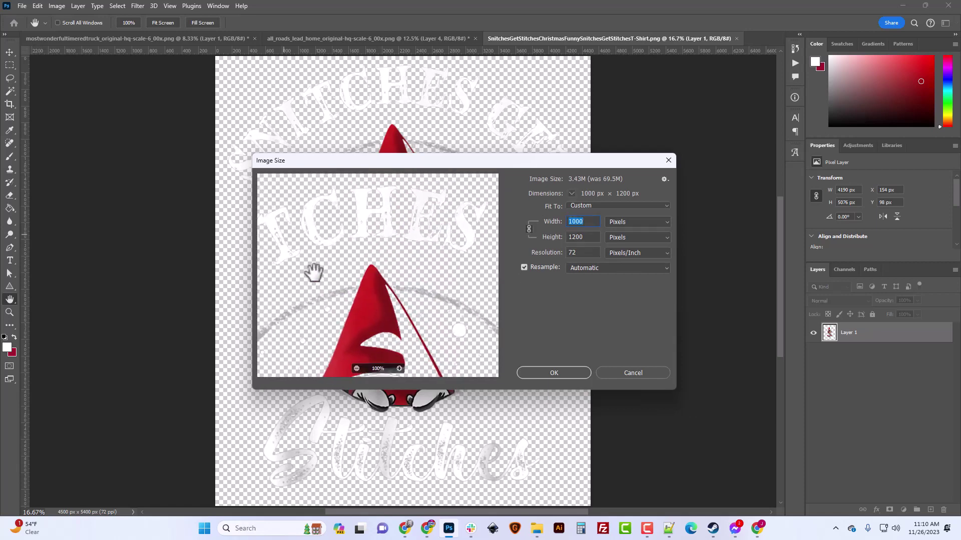
drag(291, 262, 396, 243)
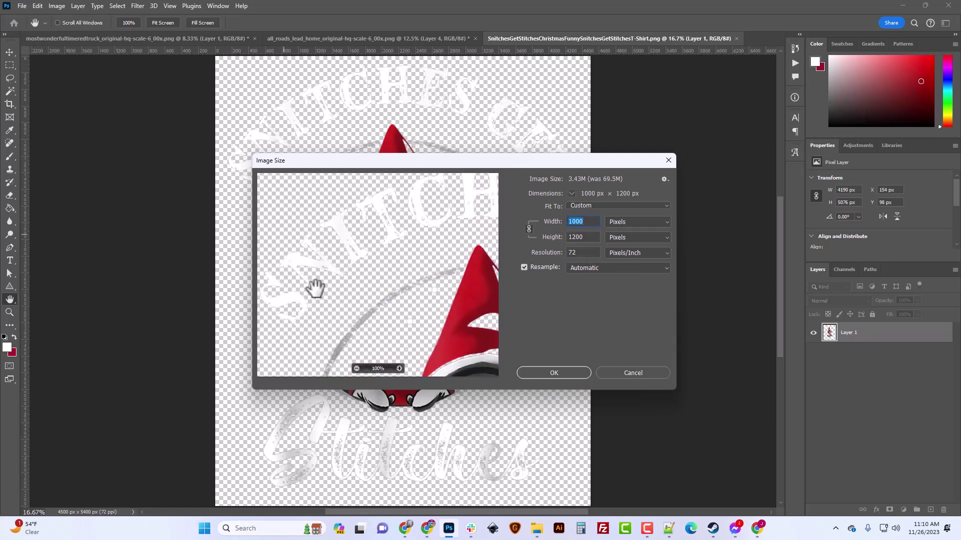
drag(453, 323, 376, 206)
drag(438, 303, 403, 209)
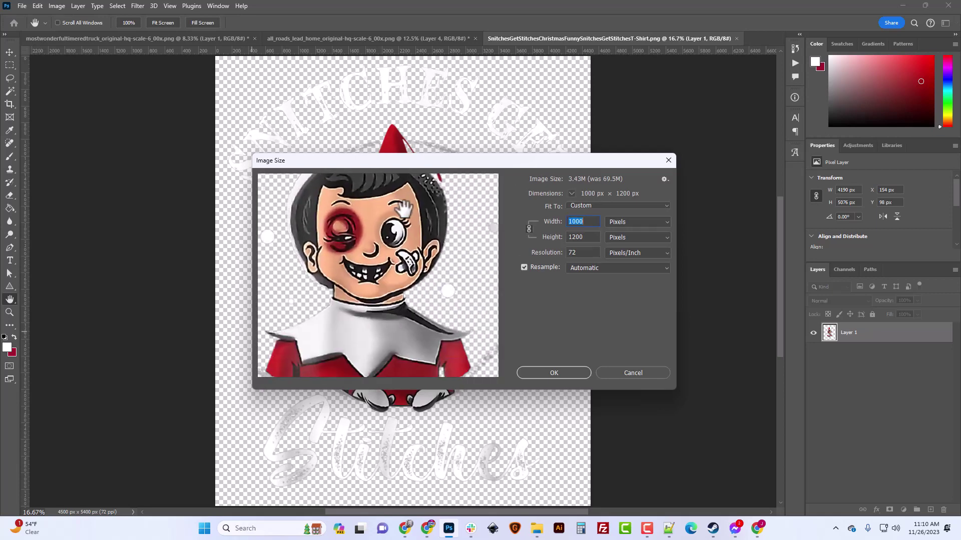
drag(438, 320, 417, 213)
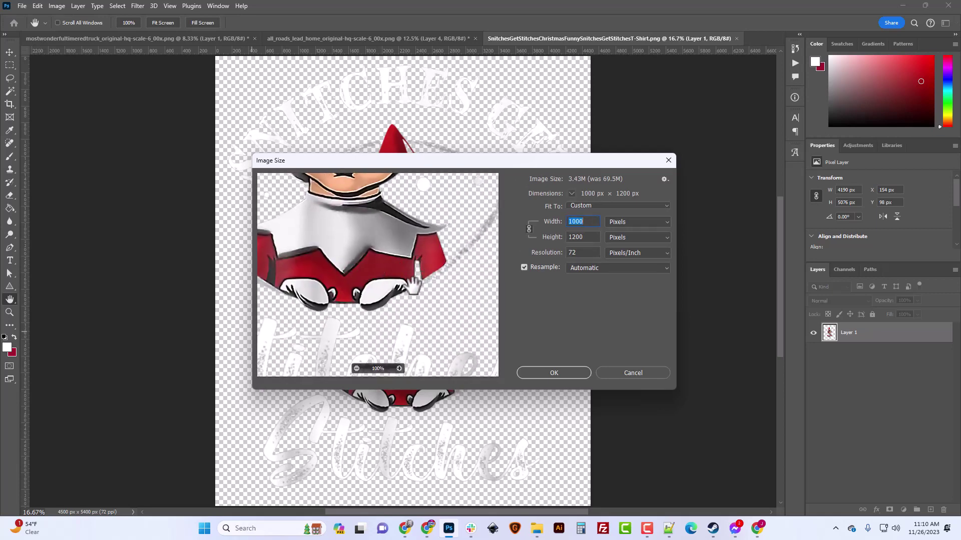
drag(378, 250, 382, 300)
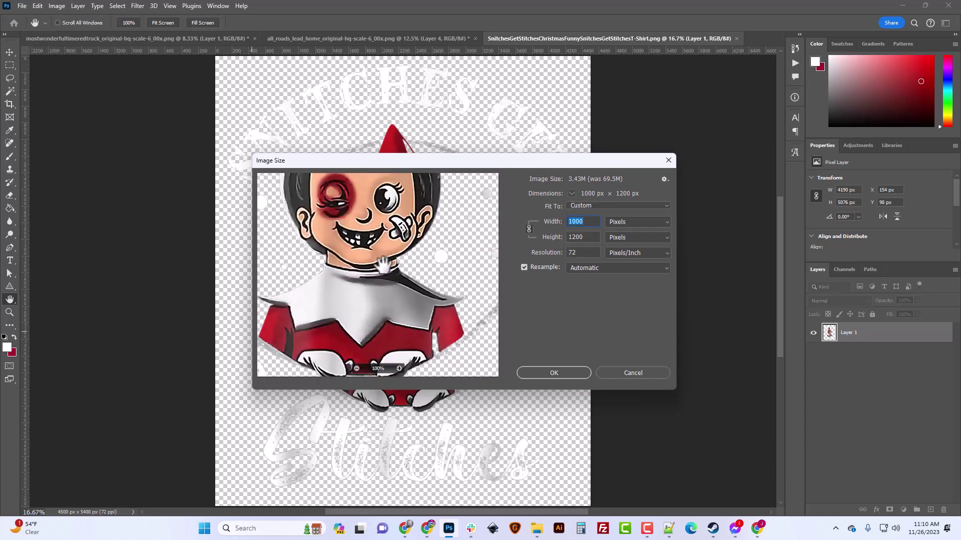
drag(383, 235, 413, 330)
drag(408, 200, 406, 242)
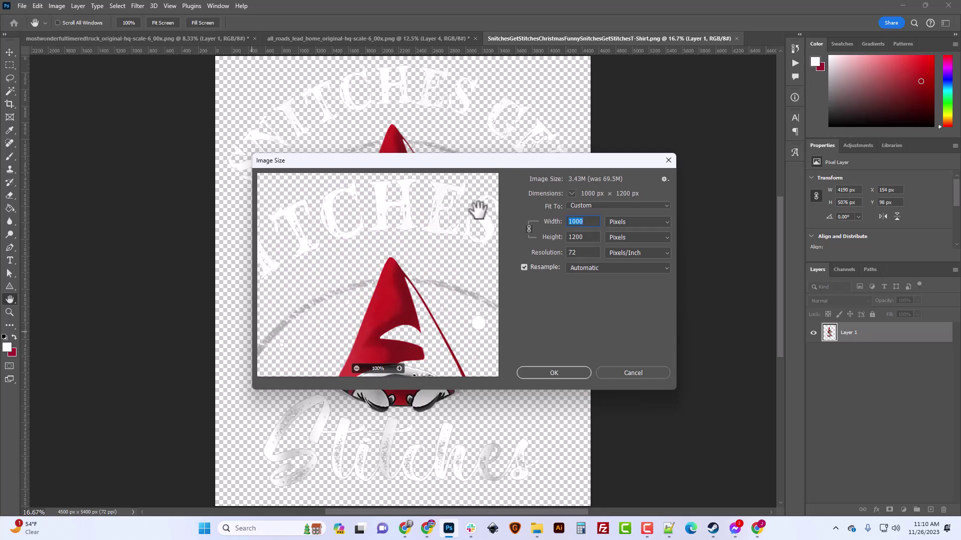
drag(375, 268, 444, 243)
drag(328, 268, 331, 216)
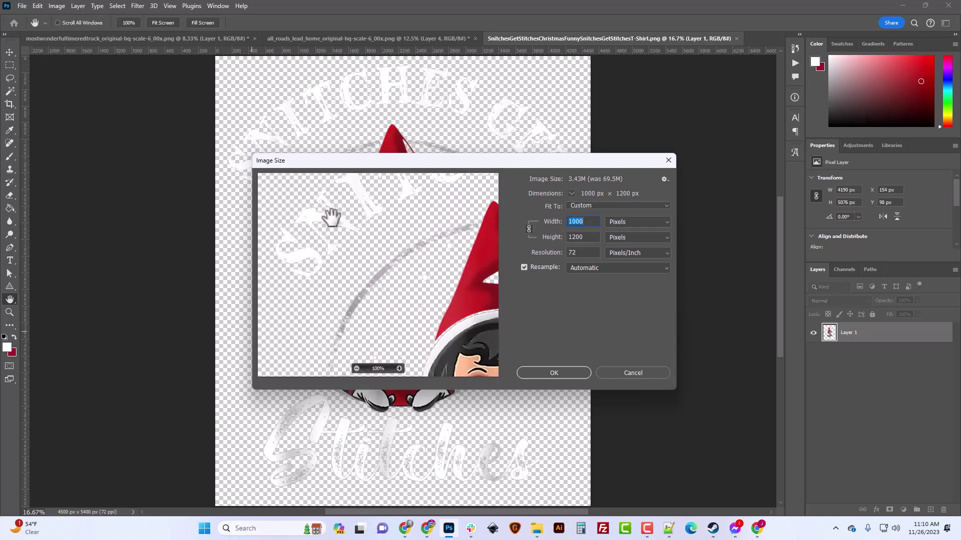
drag(406, 329, 376, 166)
drag(417, 309, 421, 197)
drag(435, 323, 438, 201)
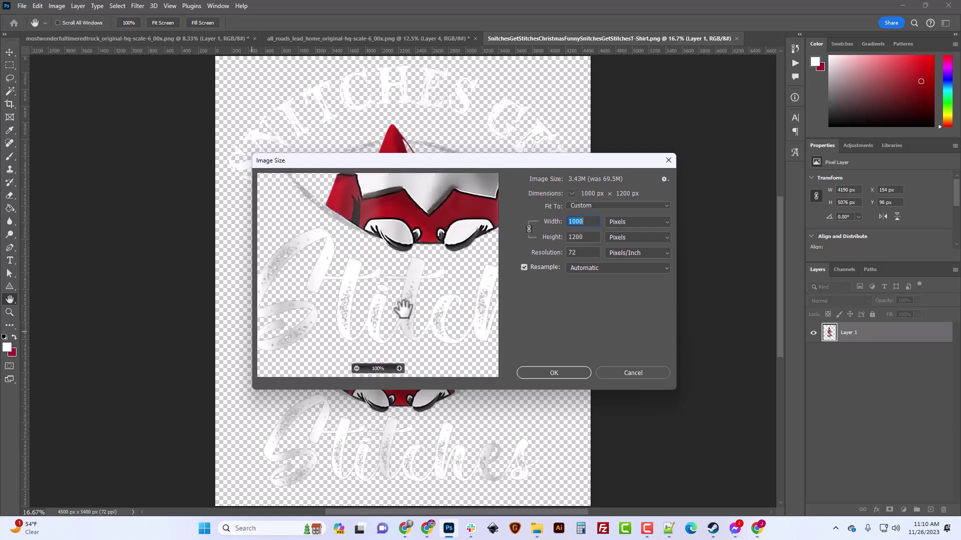
drag(427, 291, 357, 288)
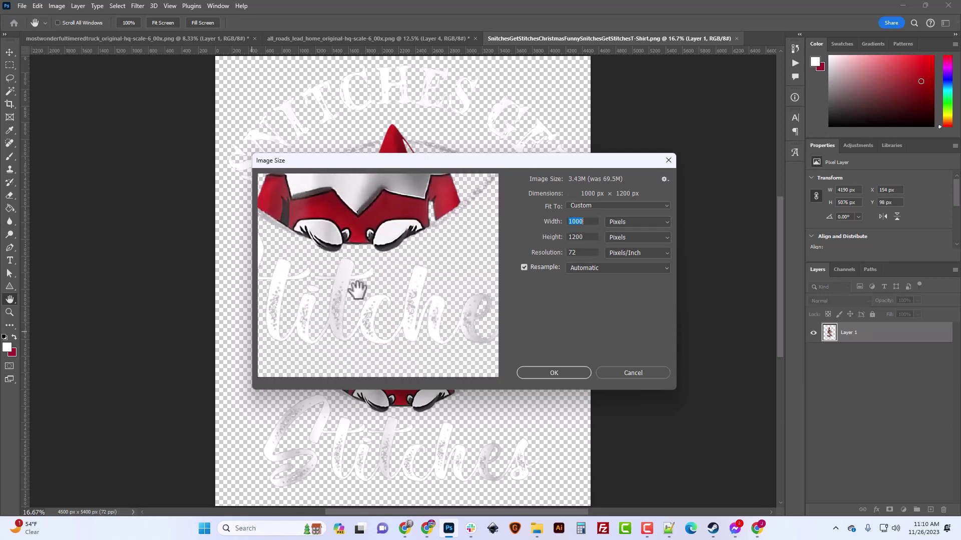
Apply the 1000-pixel-wide resize and fit the whole image in view.
click(555, 373)
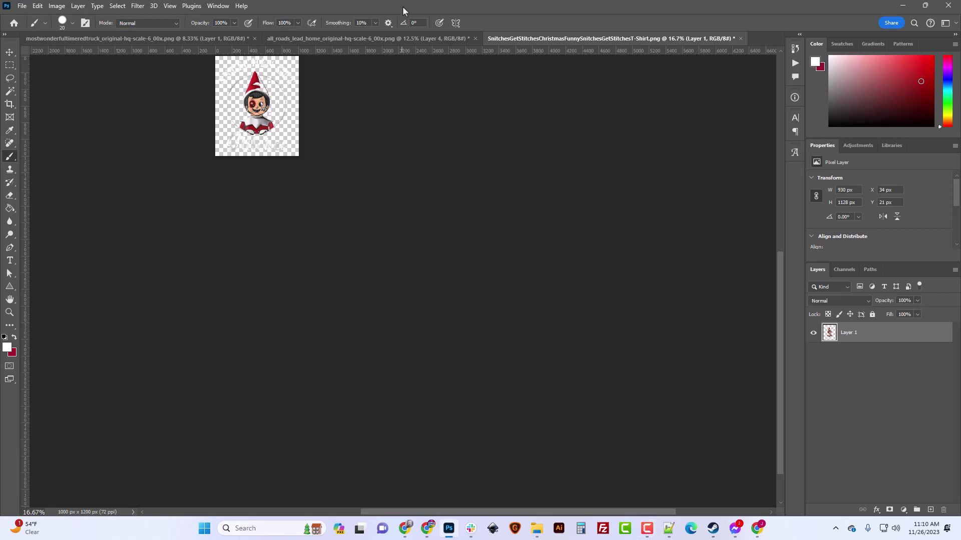
key(ctrl+0)
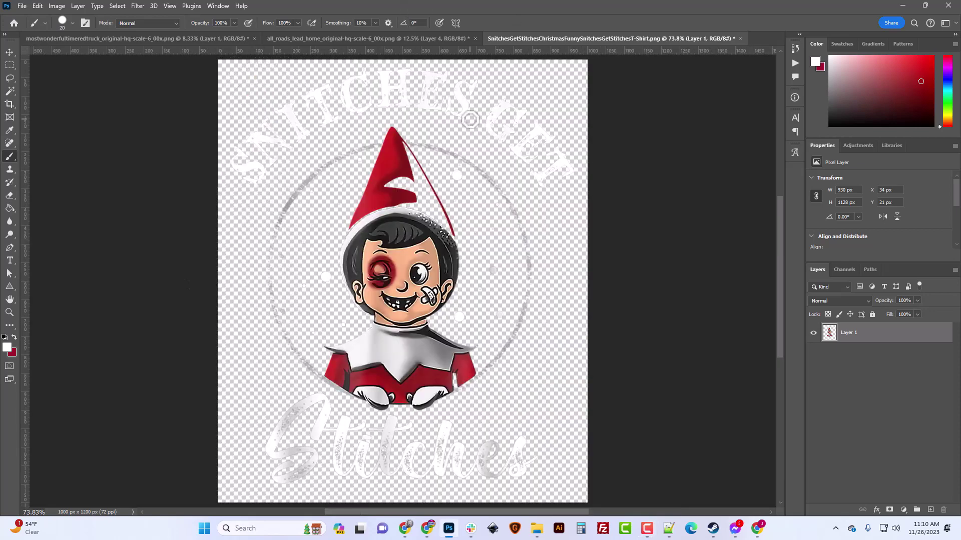
Export the resized image as a PNG named Snitches_Get_Stitches_Christmas_Elf_1000_alpha.png in the Image_Fixes folder.
click(22, 6)
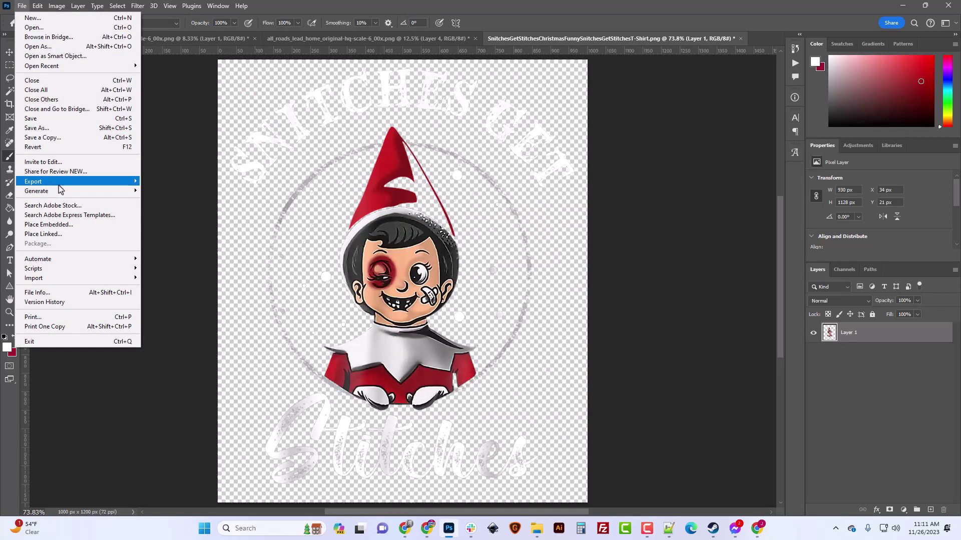
mouse_move(58, 184)
click(205, 182)
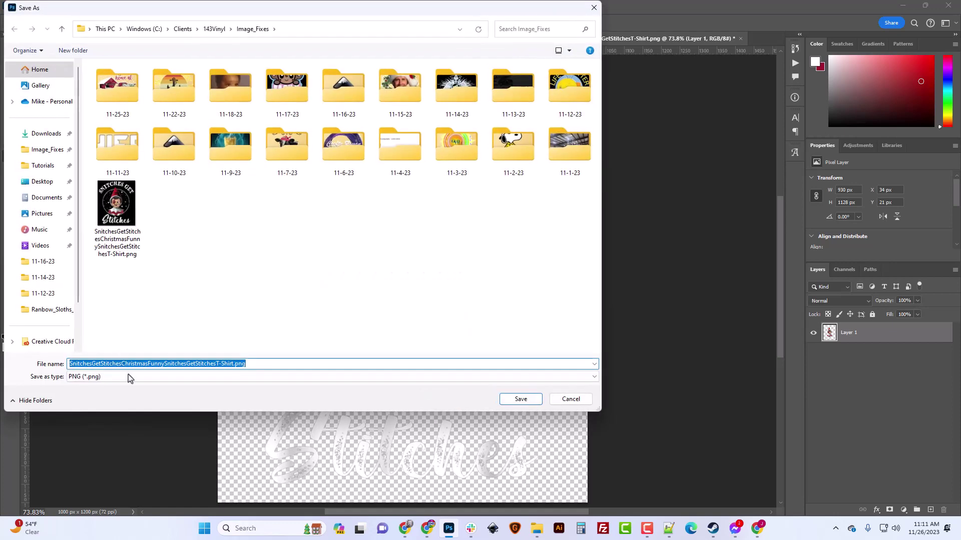
click(233, 364)
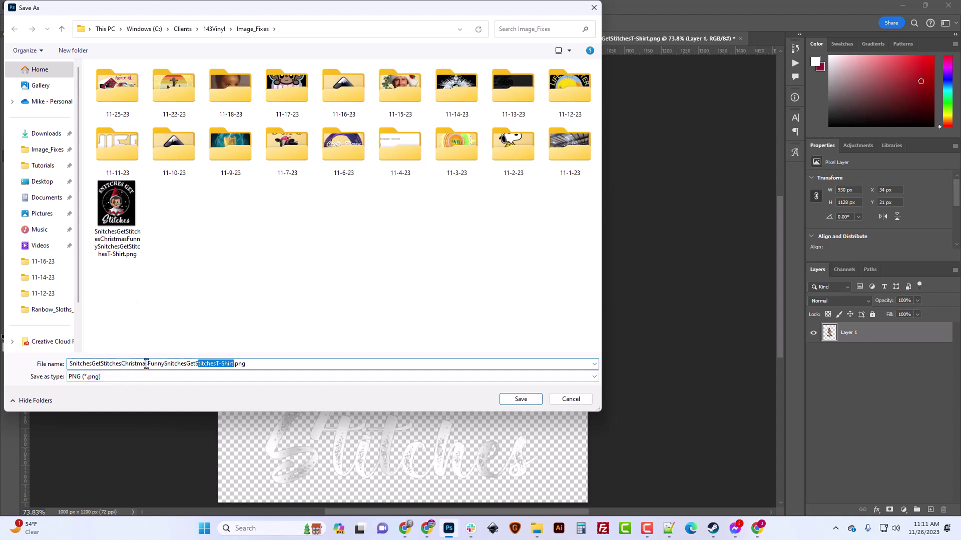
drag(147, 364, 208, 364)
key(BackSpace)
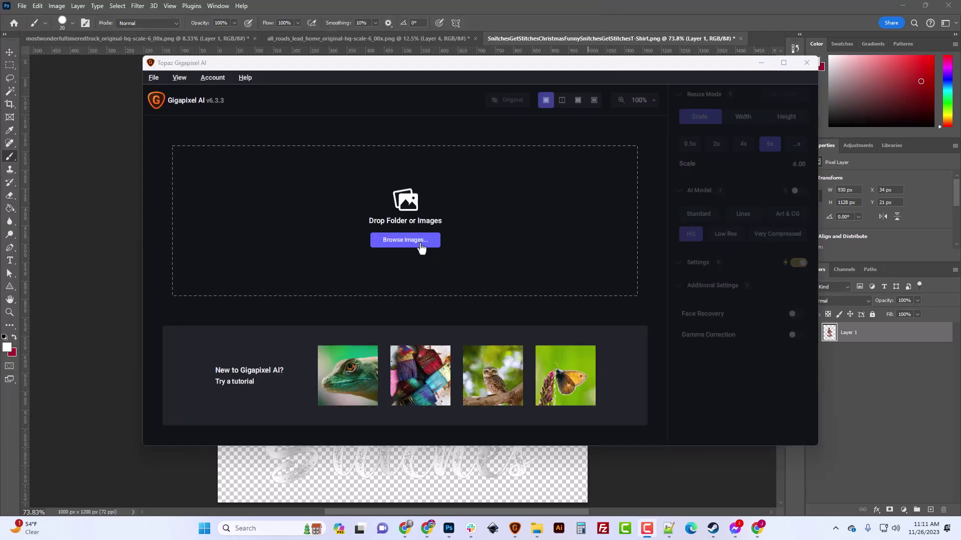
Load Snitches_Get_Stitches_Christmas_Elf_1000_alpha.png into Topaz Gigapixel AI.
click(421, 244)
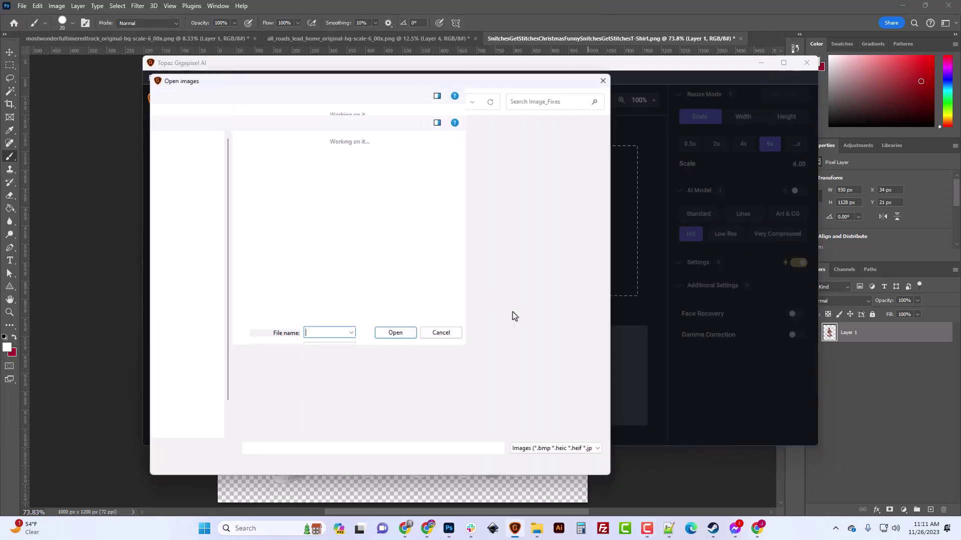
click(493, 303)
double_click(493, 303)
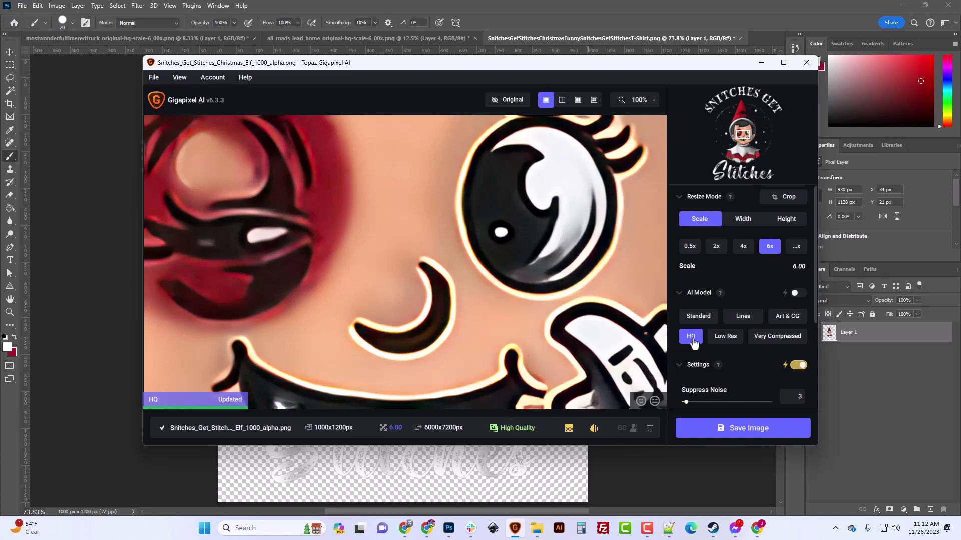
Compare the Standard, Art & CG and HQ model previews of the elf's face at 6x scale.
click(698, 320)
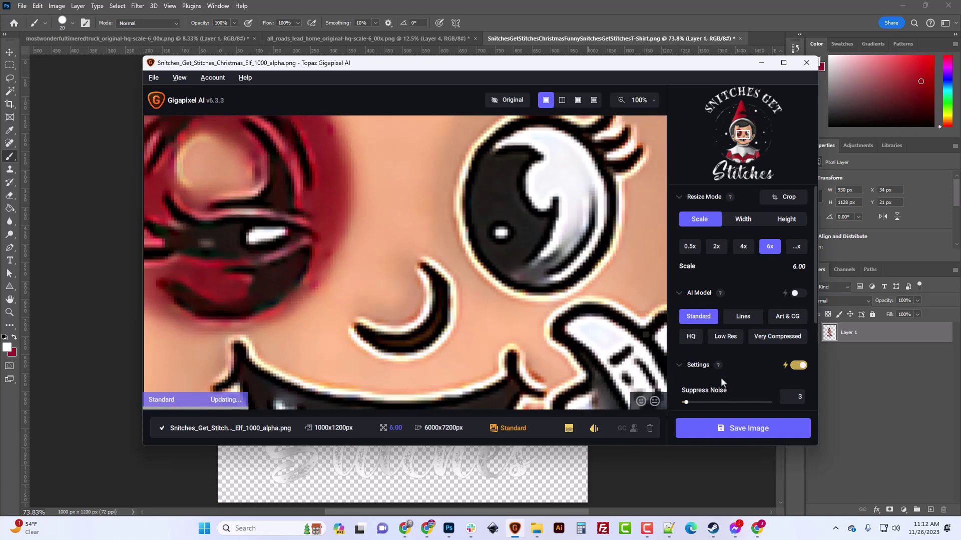
click(788, 319)
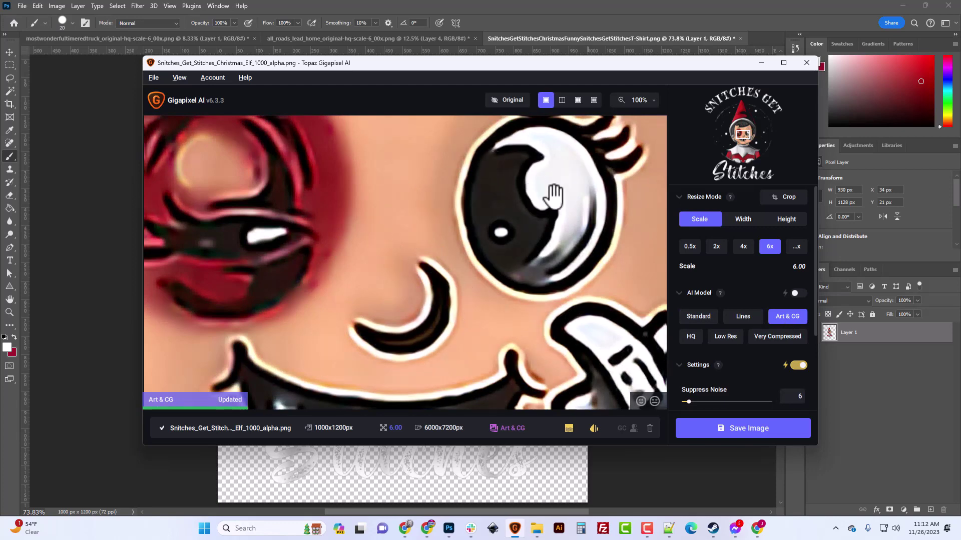
click(690, 338)
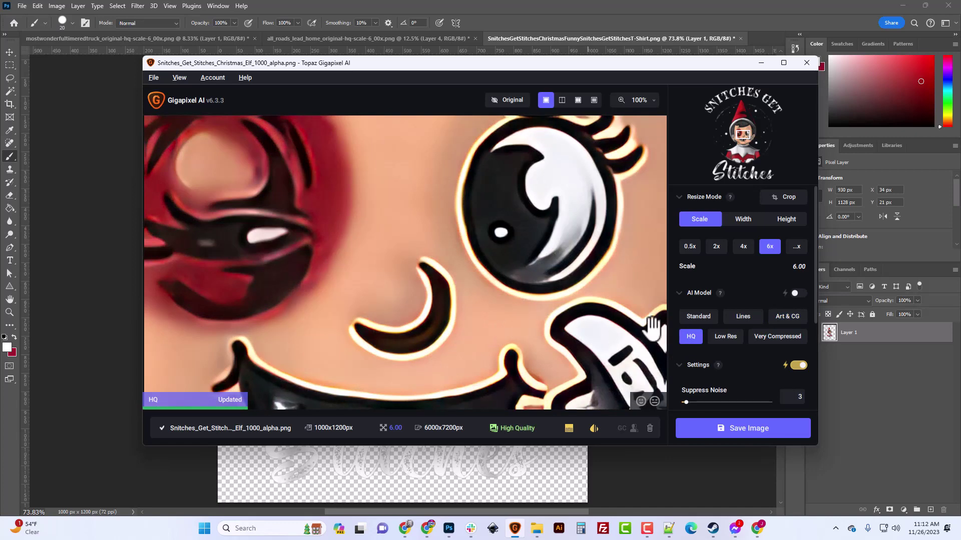
Choose the Standard model and save the 6x upscale as a PNG in the source directory.
click(699, 318)
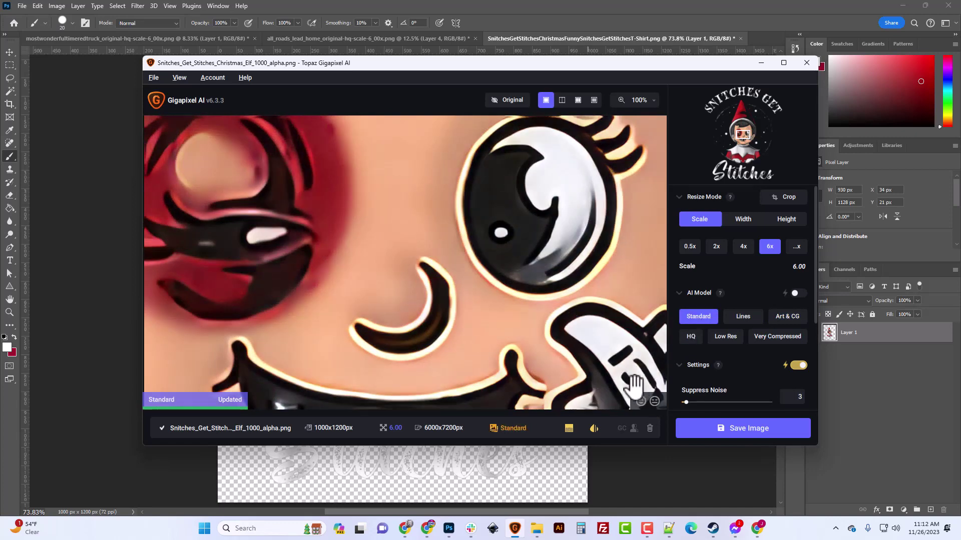
click(724, 428)
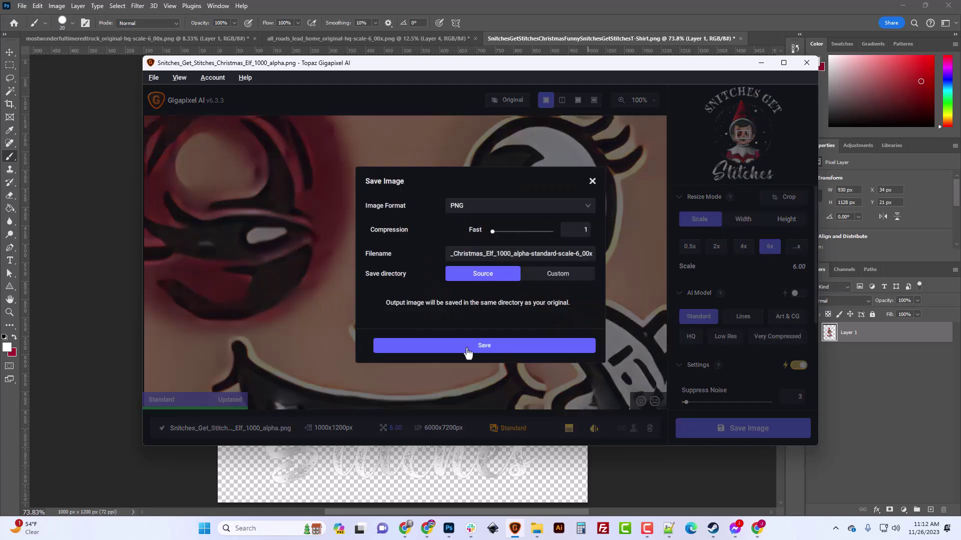
click(467, 348)
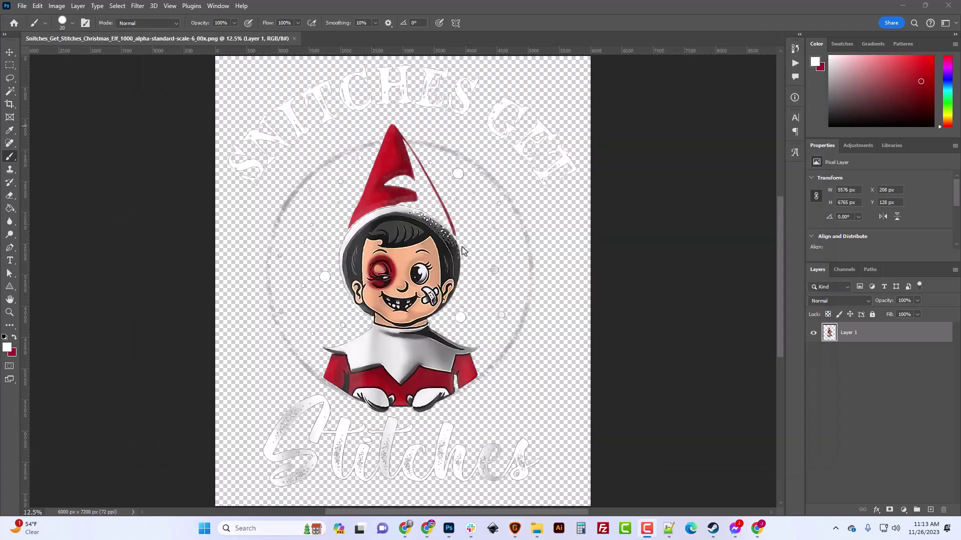
Open the Image Size preview of the upscaled PNG in Photoshop and examine the elf's mouth, face and hair at 100%.
click(56, 6)
click(75, 80)
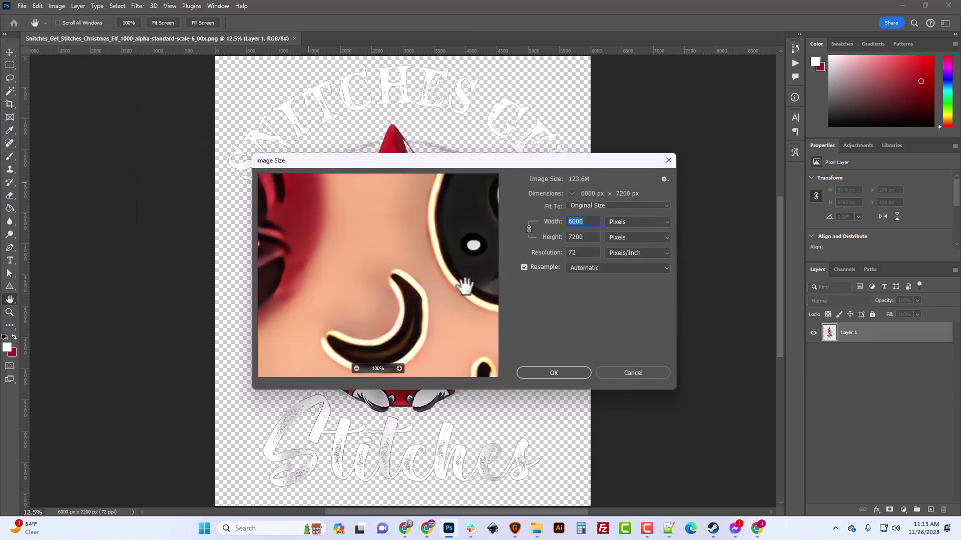
drag(463, 314, 444, 239)
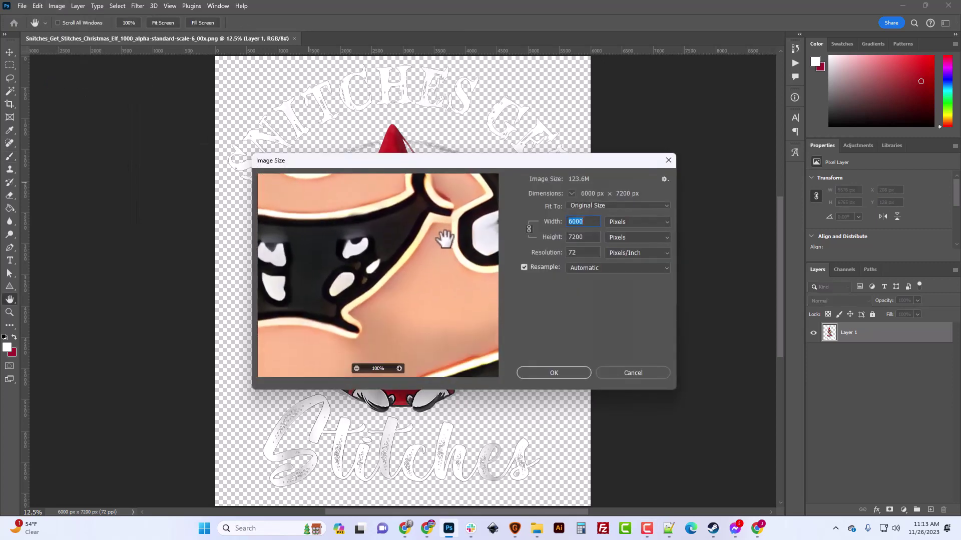
drag(364, 301, 450, 235)
drag(414, 304, 455, 339)
drag(405, 241, 416, 345)
drag(412, 201, 453, 339)
drag(432, 226, 418, 307)
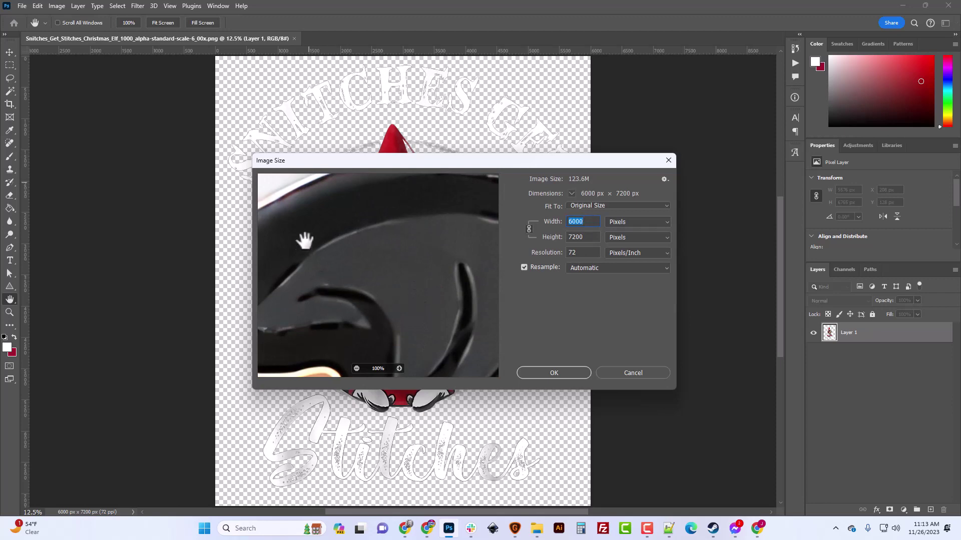
Examine the hat's white brim, red cone, tip and hanging string in the 100% preview.
drag(485, 220, 421, 321)
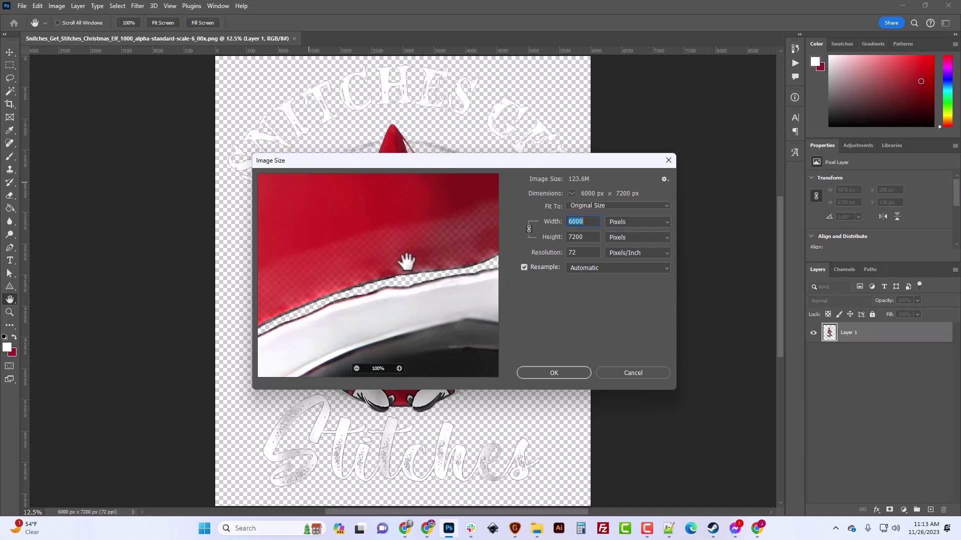
drag(360, 272, 444, 246)
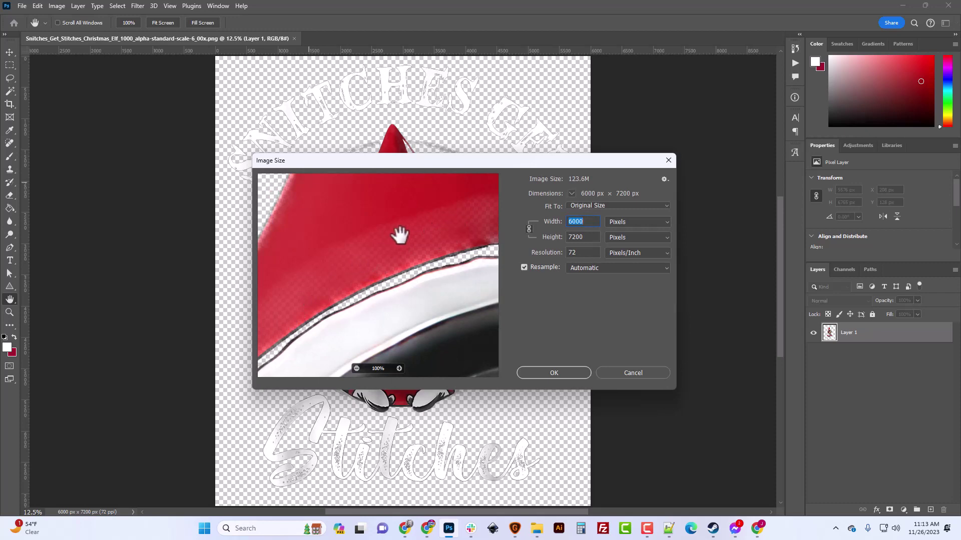
drag(399, 232, 391, 347)
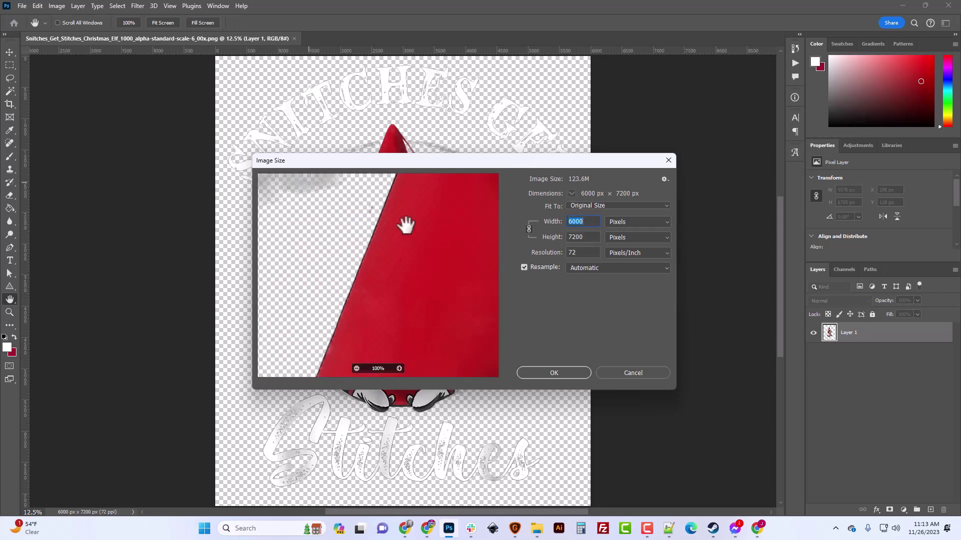
drag(431, 247, 397, 317)
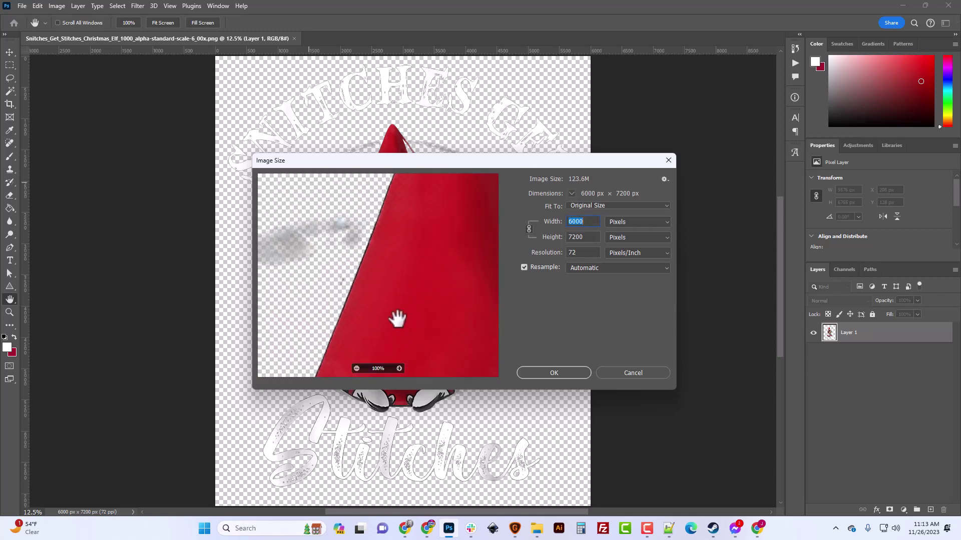
drag(420, 259, 337, 354)
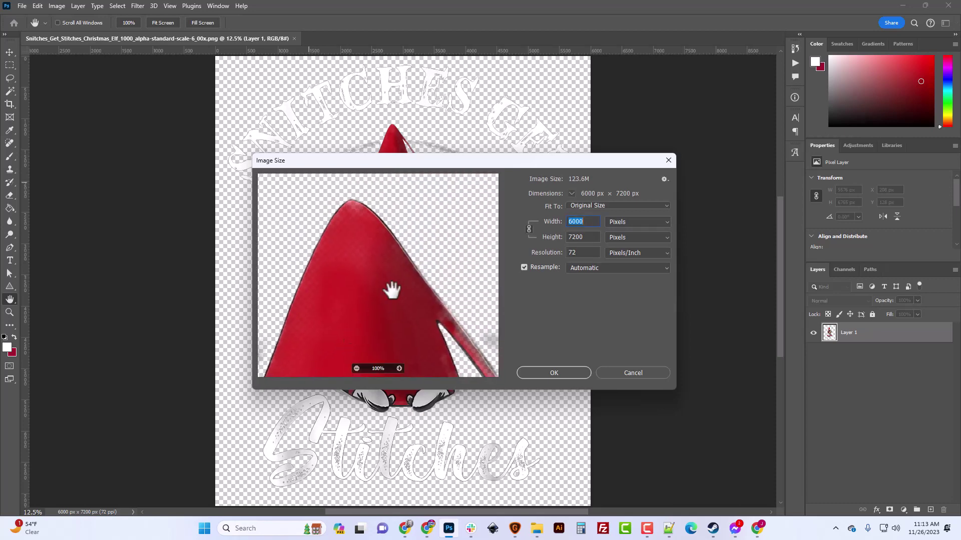
drag(450, 326, 407, 272)
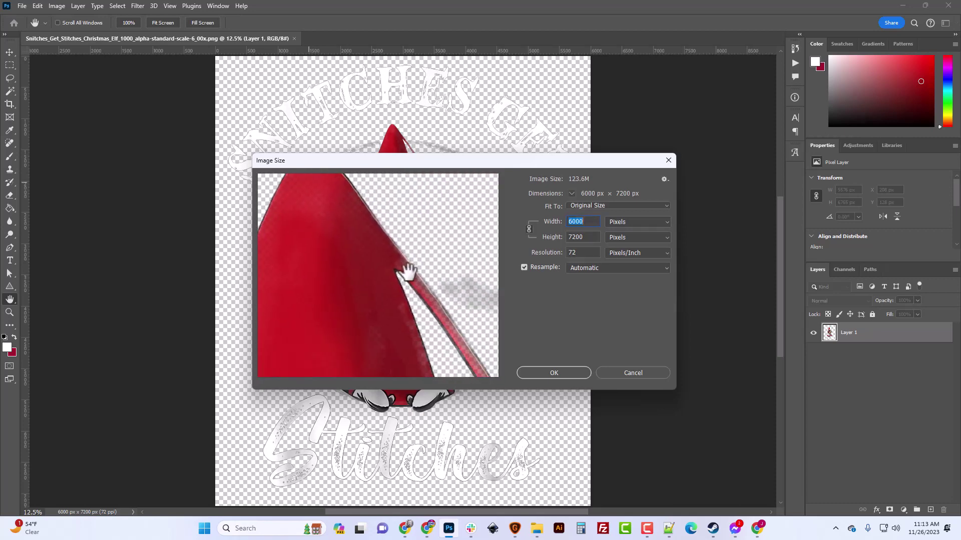
drag(371, 228, 423, 181)
drag(378, 278, 402, 207)
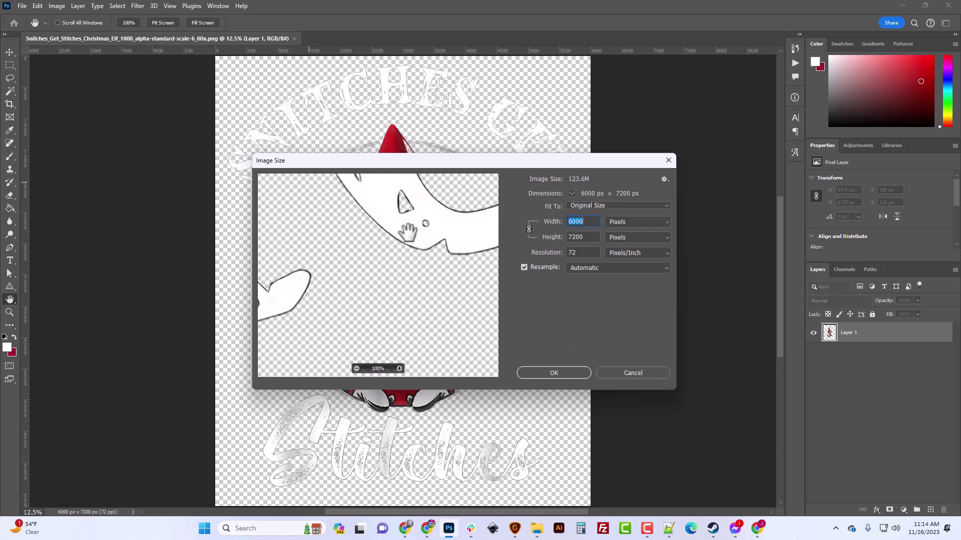
Examine the edges of the SNITCHES GET letters in the 100% preview and close Image Size without changing the dimensions.
drag(437, 251, 444, 358)
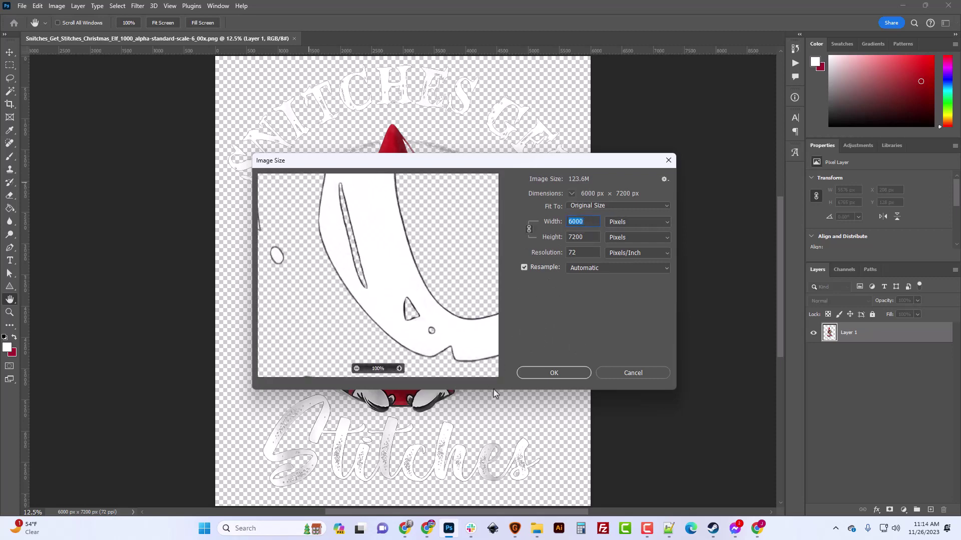
drag(436, 217, 473, 335)
drag(445, 249, 427, 325)
drag(377, 274, 412, 340)
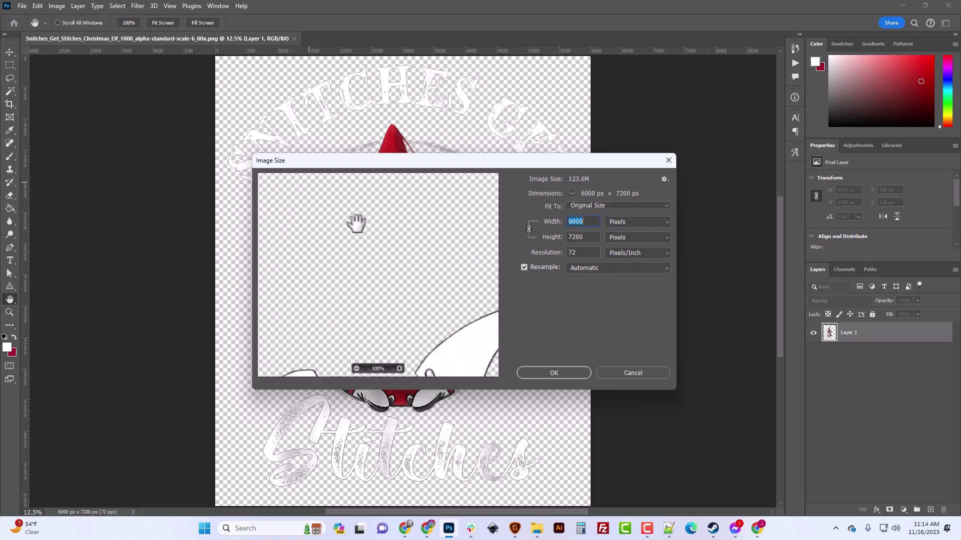
drag(356, 223, 392, 279)
drag(440, 176, 372, 305)
drag(401, 200, 400, 277)
drag(435, 184, 410, 280)
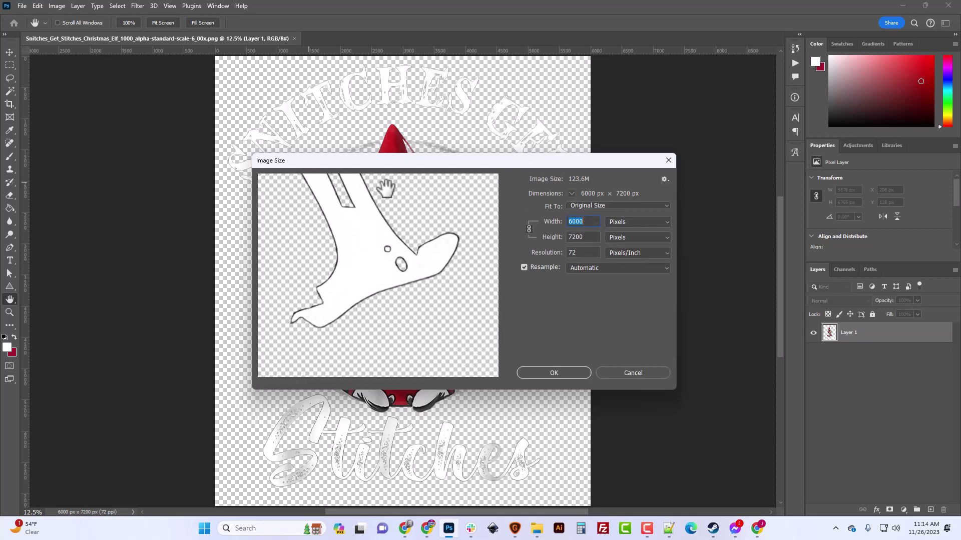
drag(319, 261, 485, 181)
drag(350, 297, 391, 248)
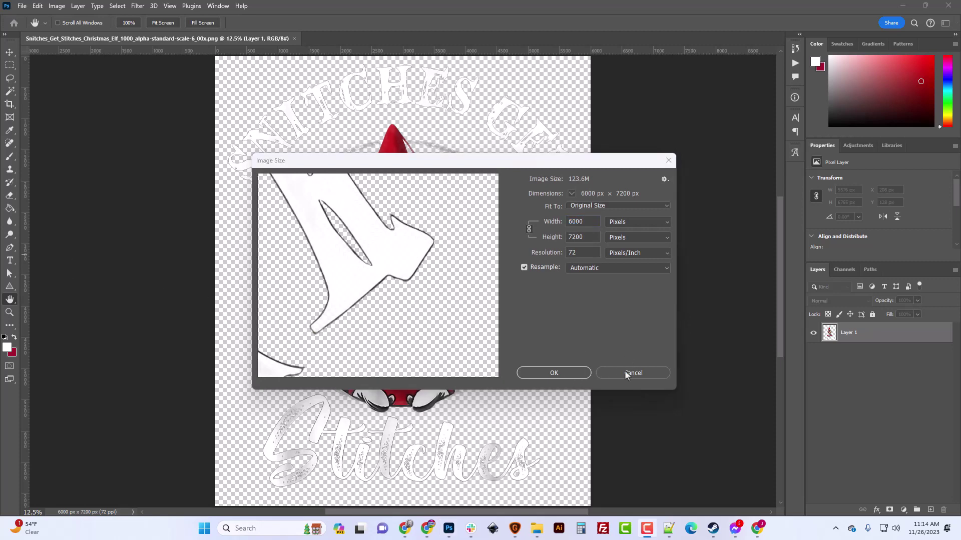
click(582, 380)
click(554, 373)
key(b)
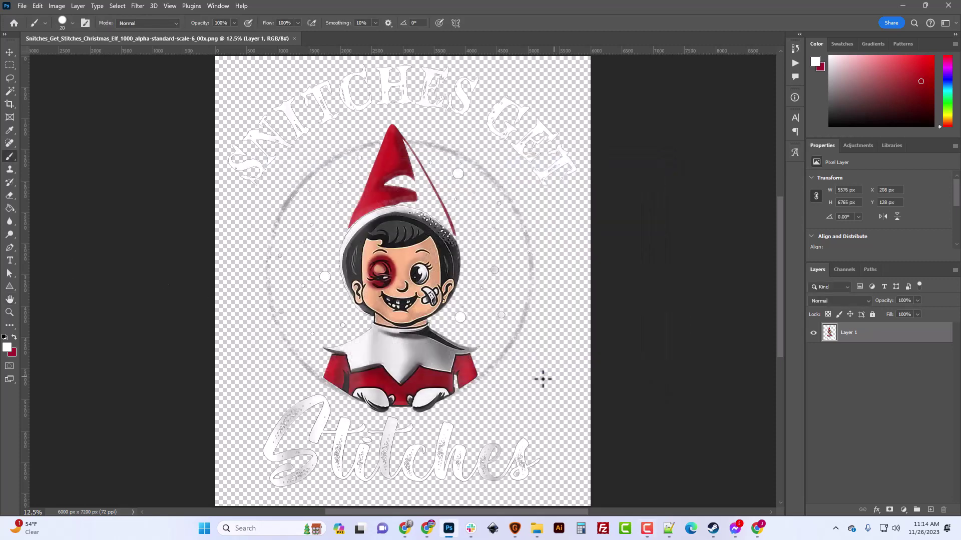
Select the arched SNITCHES GET lettering with a freehand Lasso outline that stays clear of the hat and circle.
key(ctrl+plus)
scroll(427, 358, up, 4)
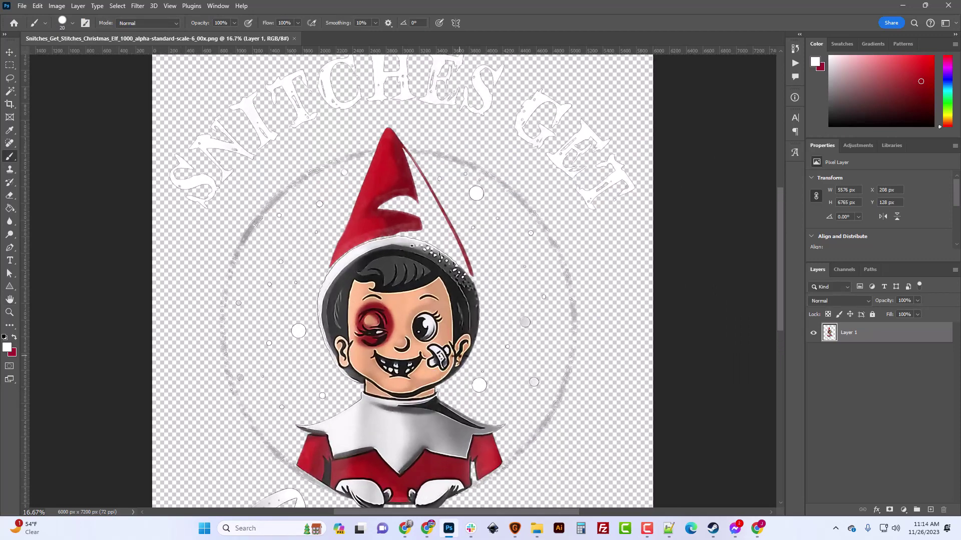
click(9, 78)
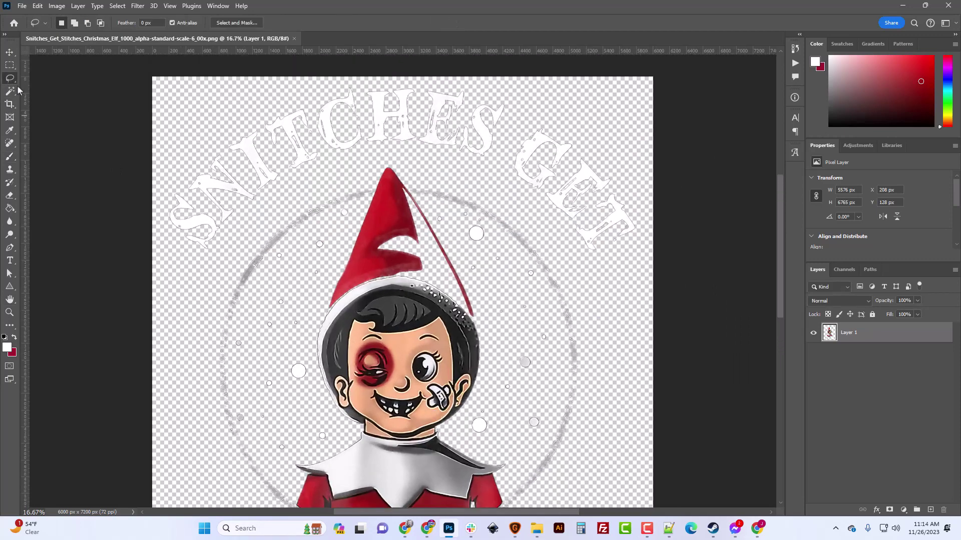
key(ctrl+plus)
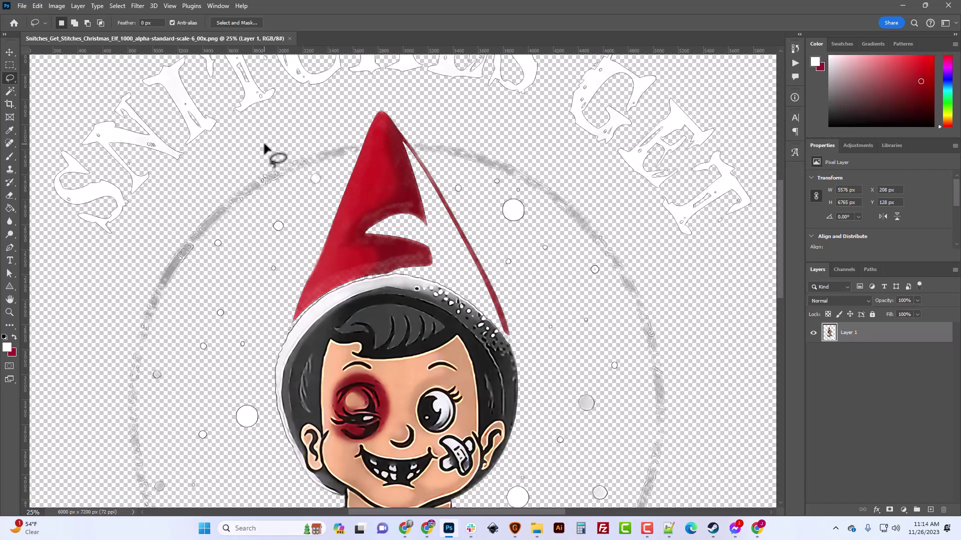
key(ctrl+minus)
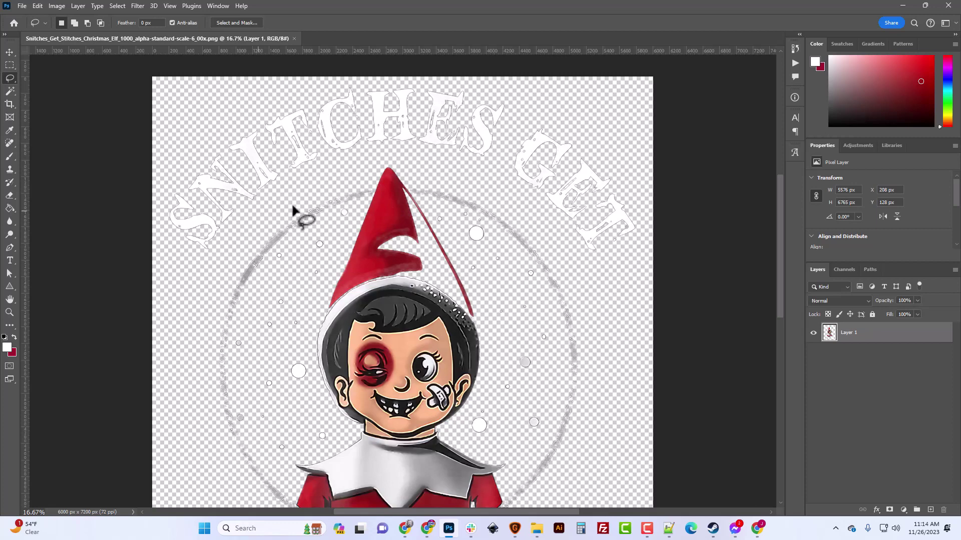
mouse_move(282, 184)
mouse_down()
mouse_move(207, 257)
mouse_move(177, 250)
mouse_up()
mouse_move(162, 216)
mouse_down()
mouse_move(166, 174)
mouse_move(210, 119)
mouse_move(326, 77)
mouse_move(455, 70)
mouse_move(546, 81)
mouse_move(648, 184)
mouse_move(668, 252)
mouse_move(645, 275)
mouse_move(590, 266)
mouse_move(511, 190)
mouse_move(431, 151)
mouse_move(326, 161)
mouse_up()
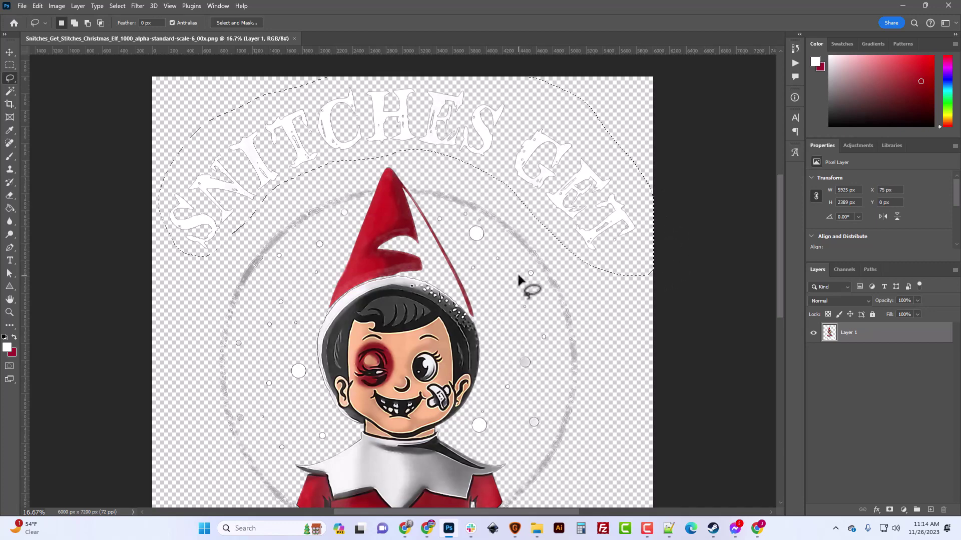
Add the snow dots around the elf to the lettering selection with the Lasso, leaving out the figure and grey ring.
key(ctrl+plus)
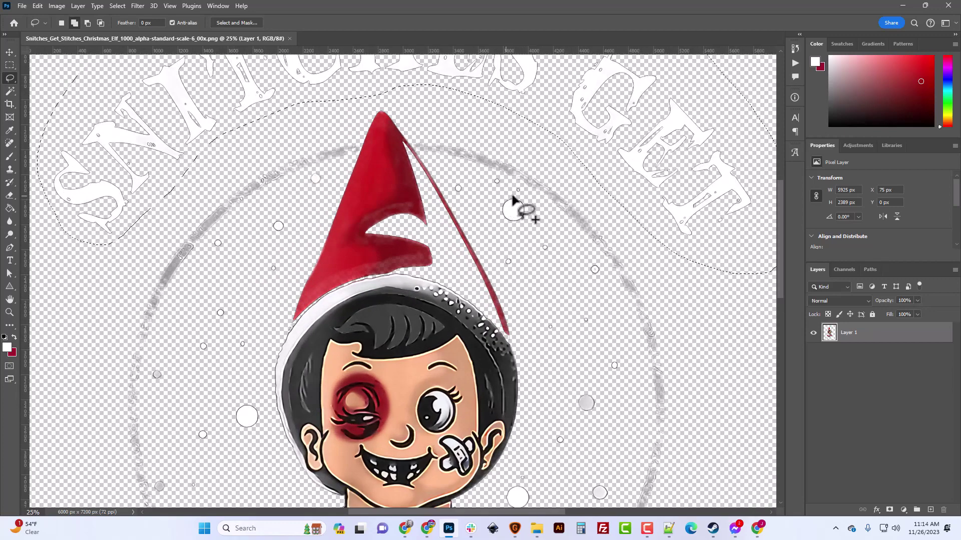
scroll(586, 428, down, 5)
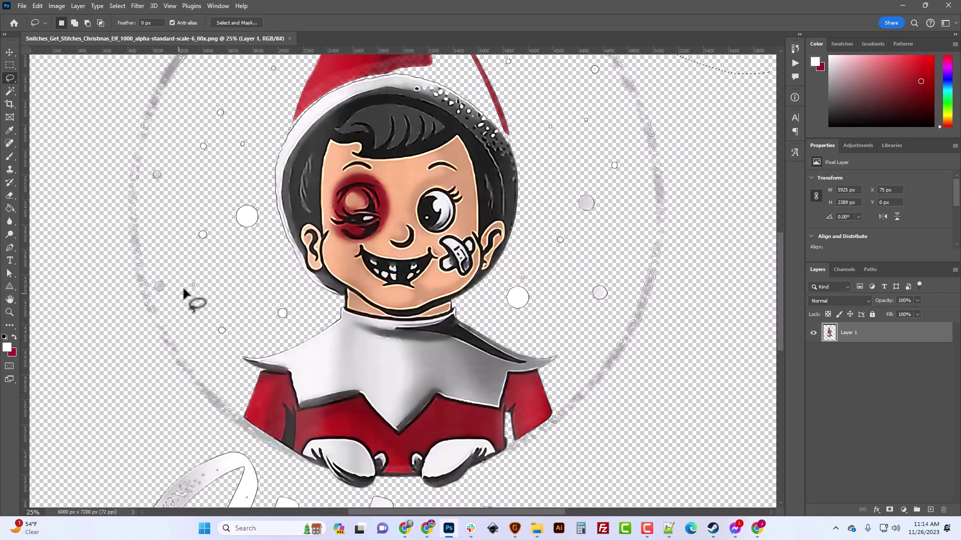
scroll(607, 365, up, 5)
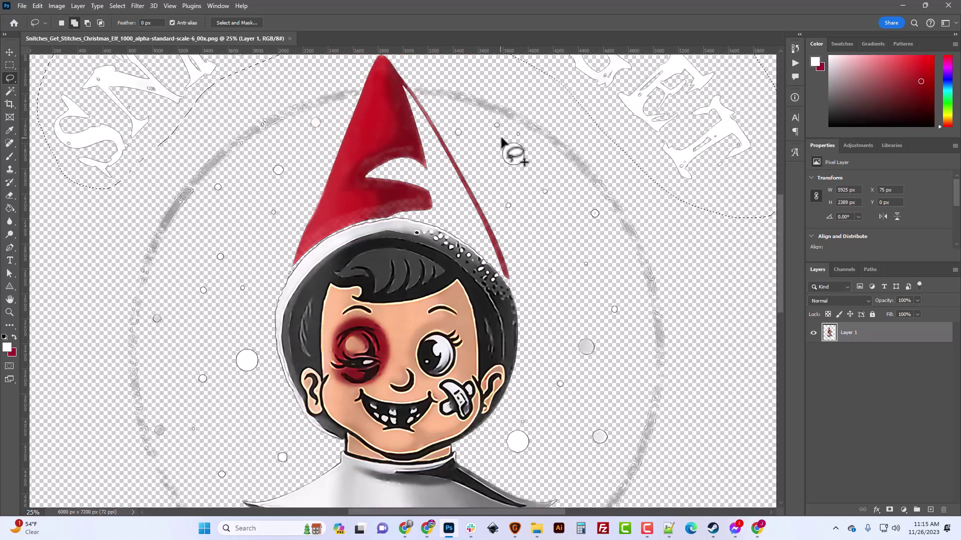
mouse_move(501, 139)
mouse_down()
mouse_move(527, 147)
mouse_move(521, 173)
mouse_move(498, 168)
mouse_move(495, 152)
mouse_move(521, 133)
mouse_move(495, 137)
mouse_move(491, 121)
mouse_move(500, 121)
mouse_move(495, 131)
mouse_move(456, 140)
mouse_up()
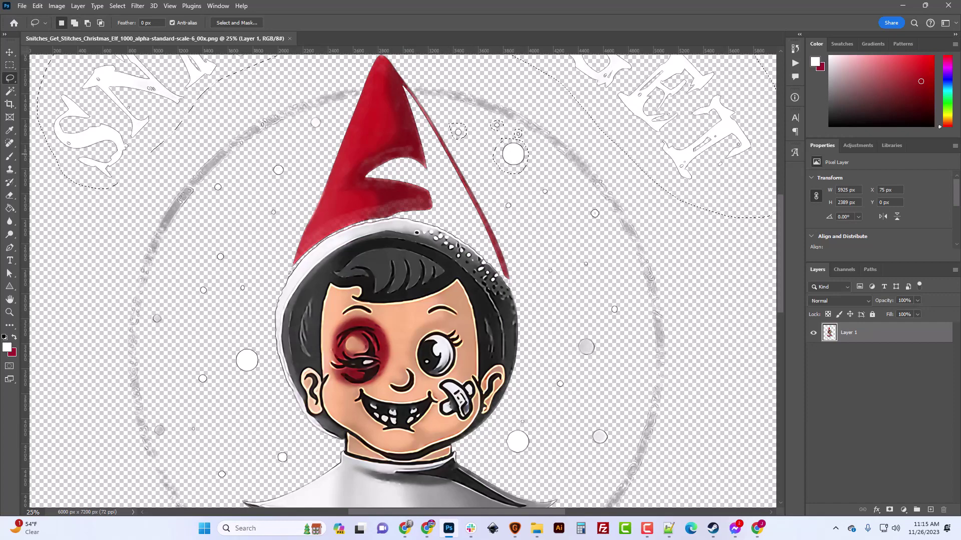
scroll(403, 280, down, 6)
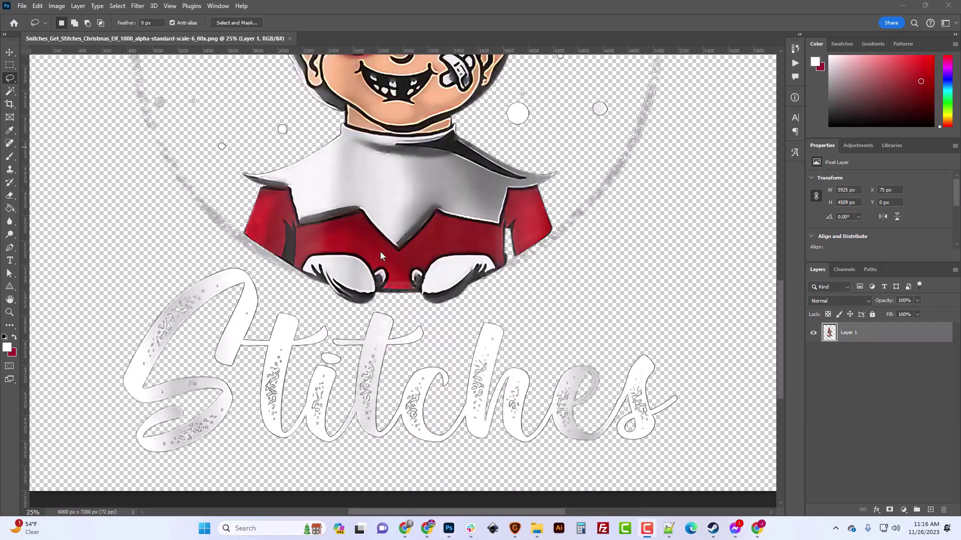
scroll(380, 256, up, 6)
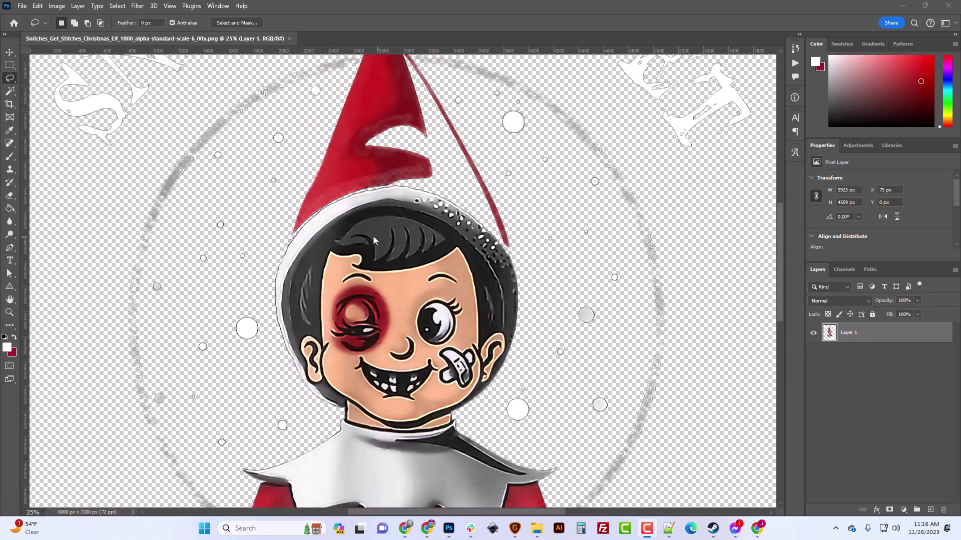
scroll(373, 240, up, 3)
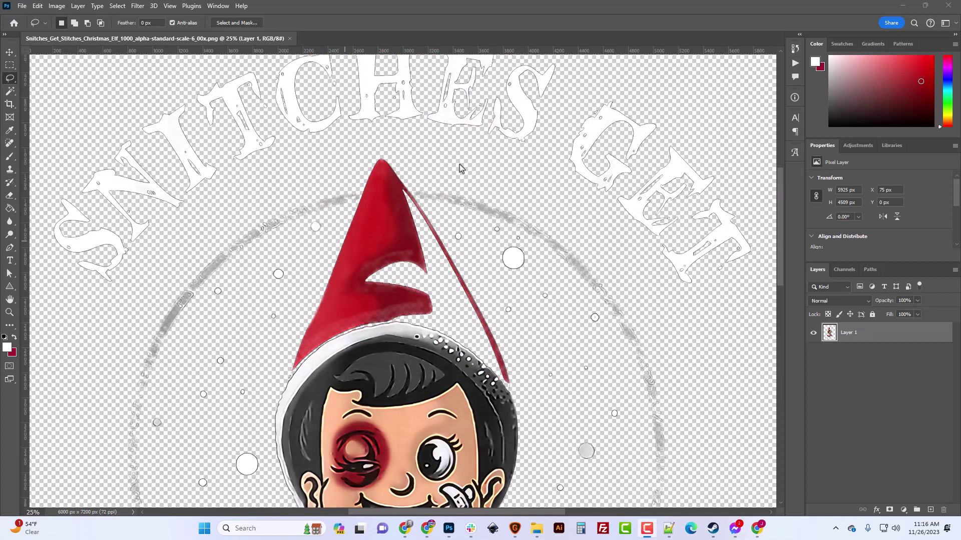
scroll(527, 360, down, 3)
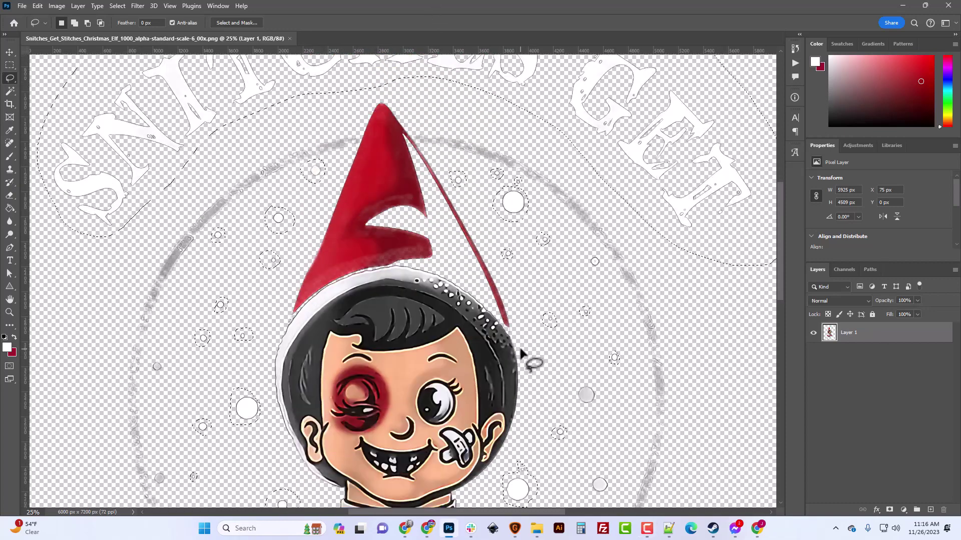
scroll(250, 369, down, 3)
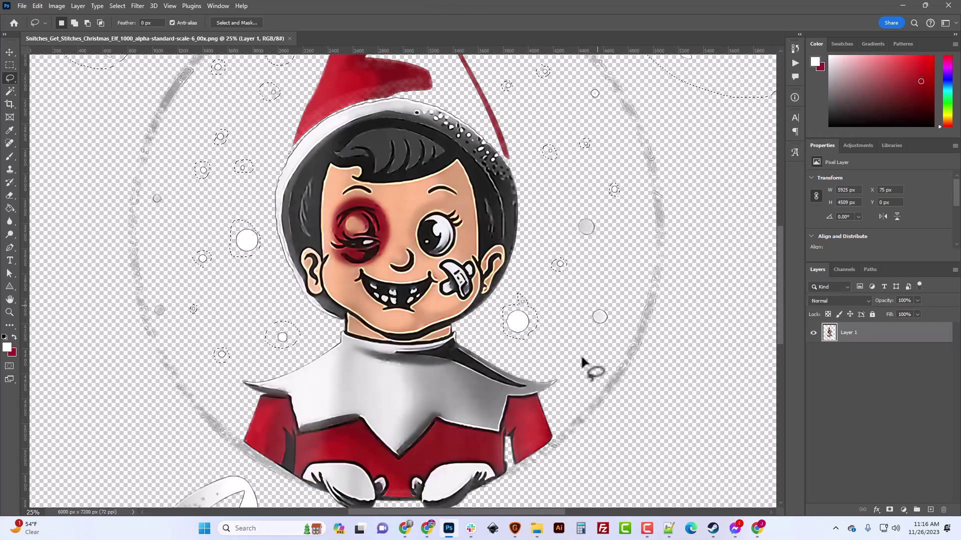
Cut the selected lettering and snow dots out of Layer 1 and paste them in place on a new layer.
scroll(503, 308, up, 4)
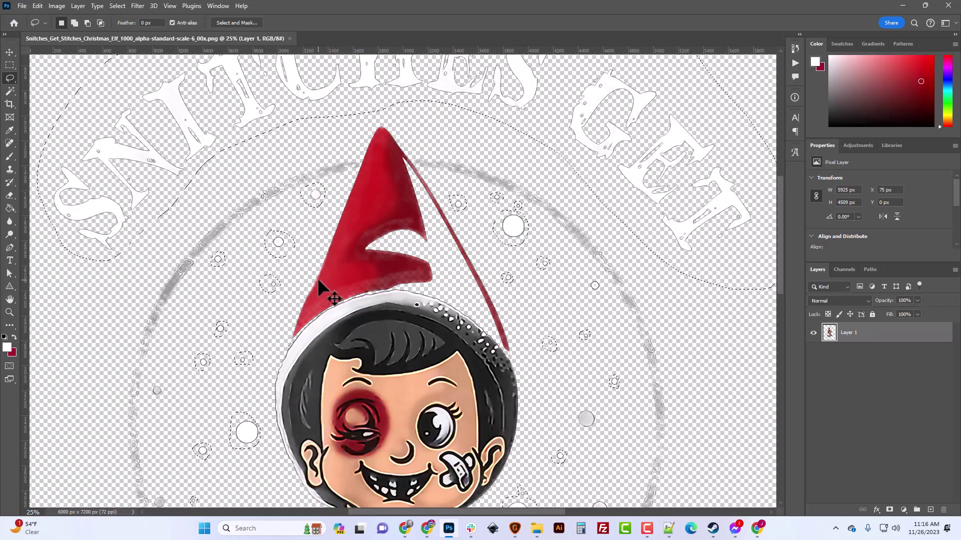
key(Delete)
key(ctrl+d)
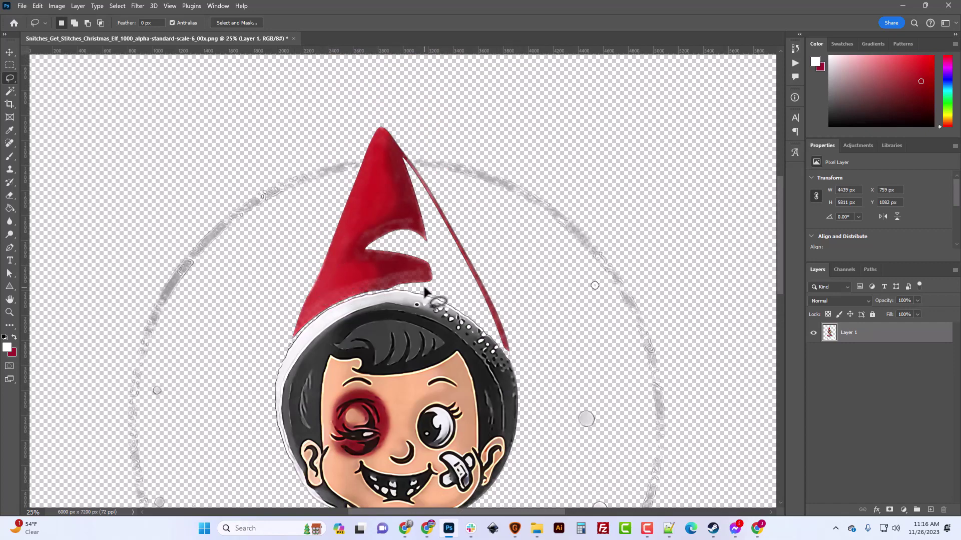
key(ctrl+shift+v)
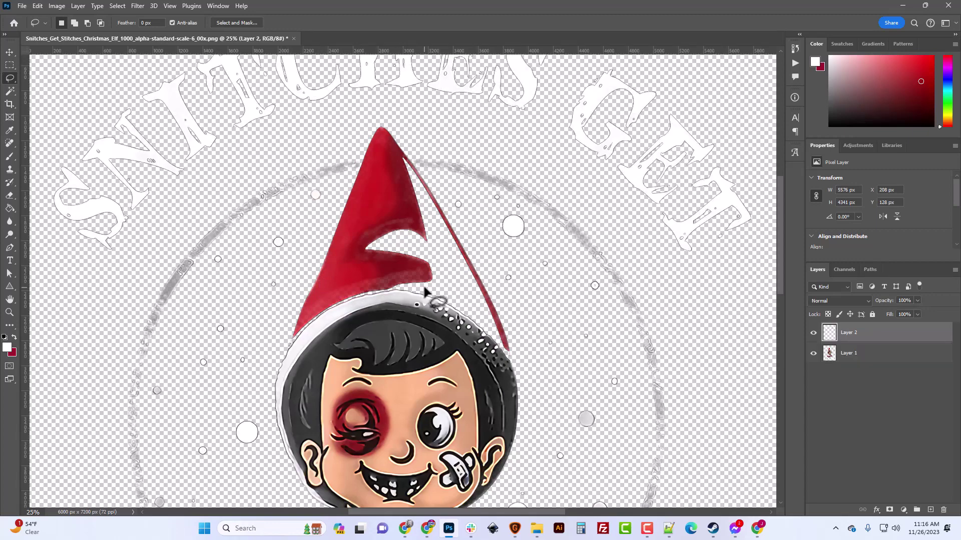
right_click(845, 336)
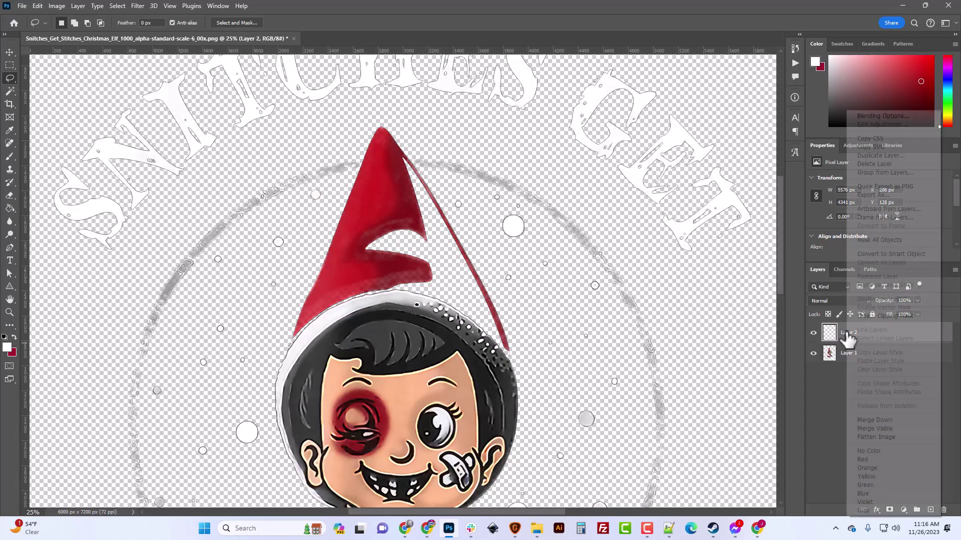
click(867, 117)
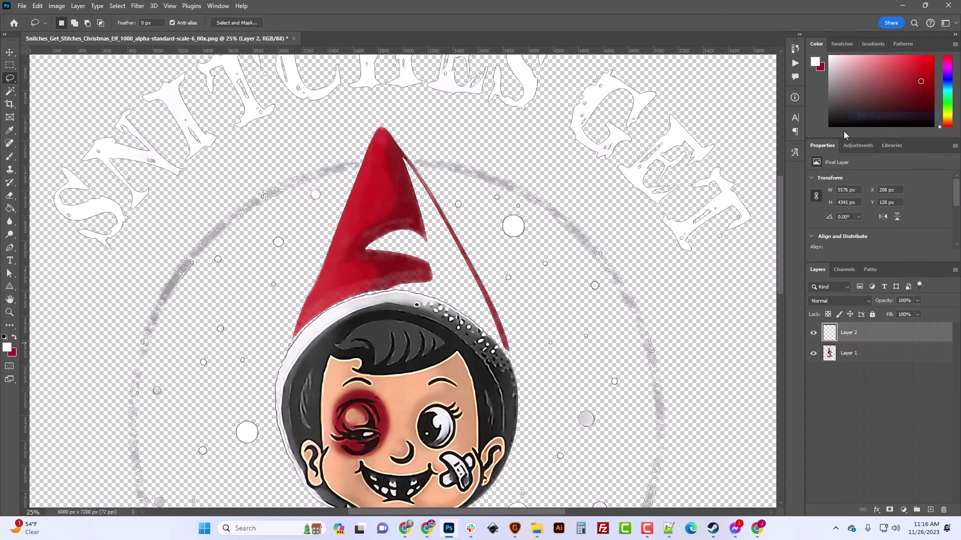
click(720, 289)
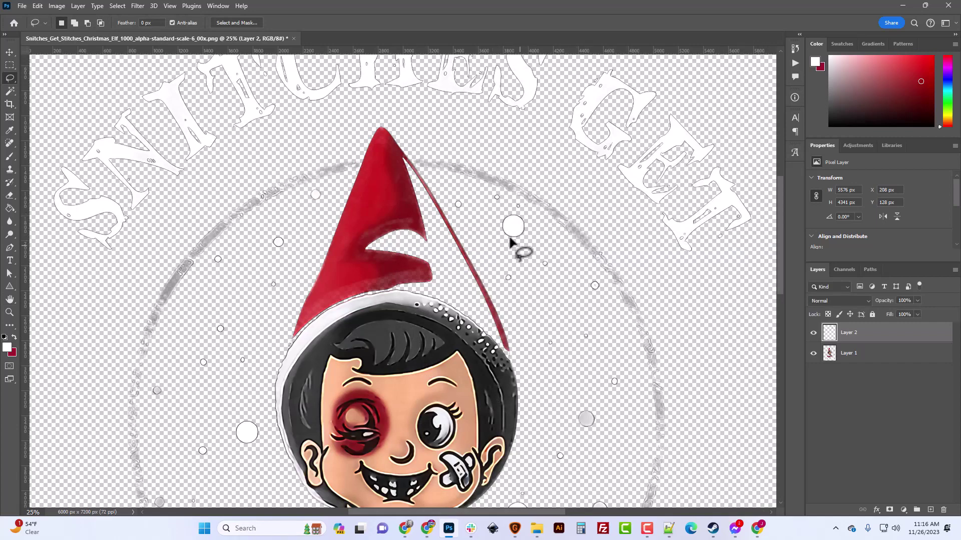
Duplicate the lettering and dots layer twice and merge the copies back into Layer 2 to solidify the edges.
right_click(852, 335)
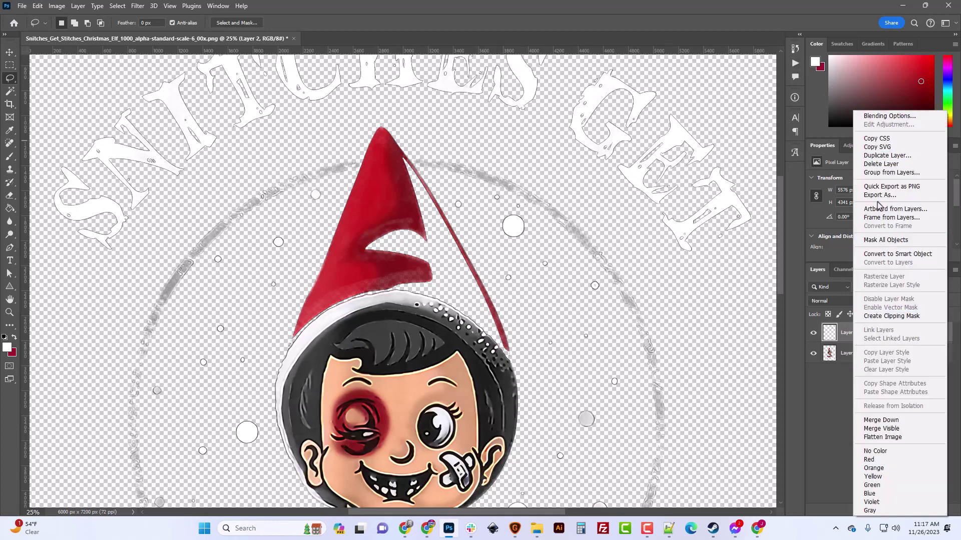
click(876, 156)
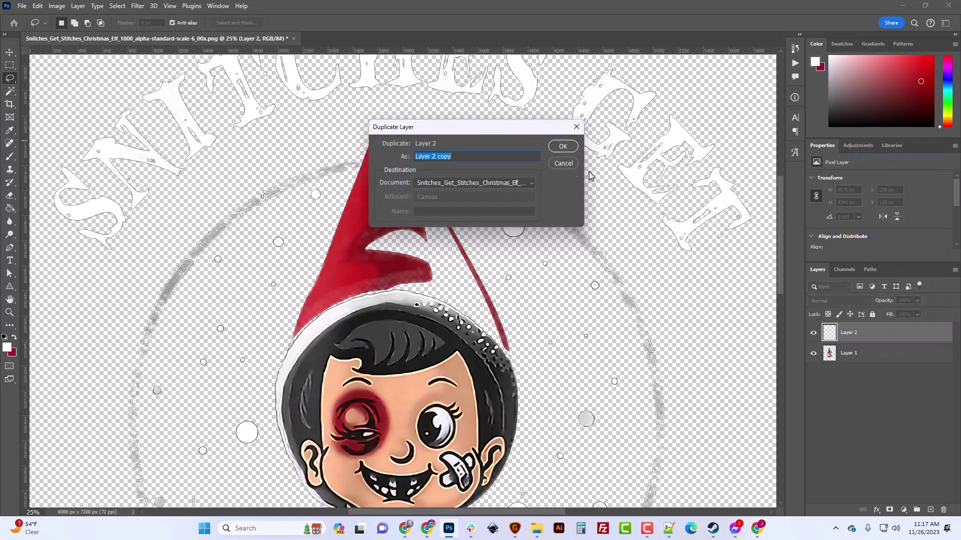
click(563, 146)
right_click(856, 336)
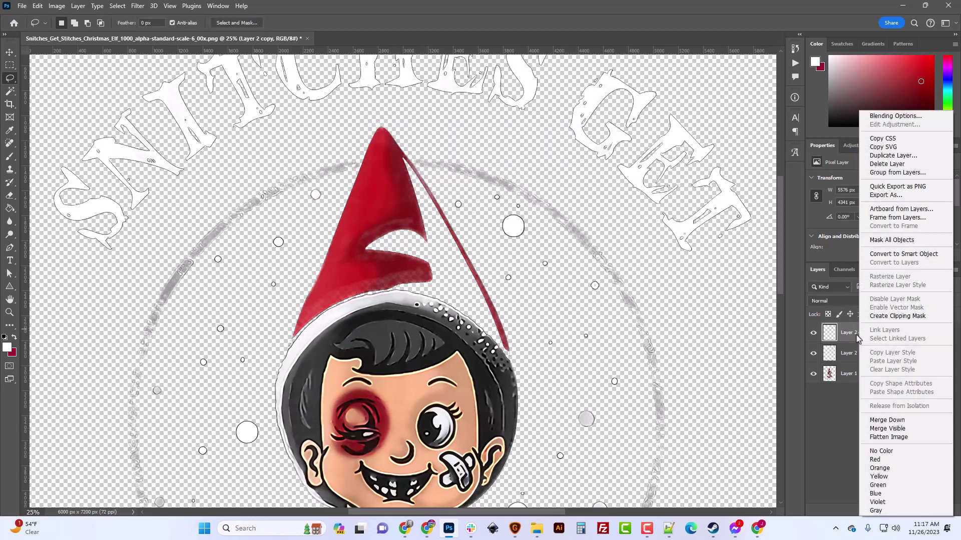
click(877, 157)
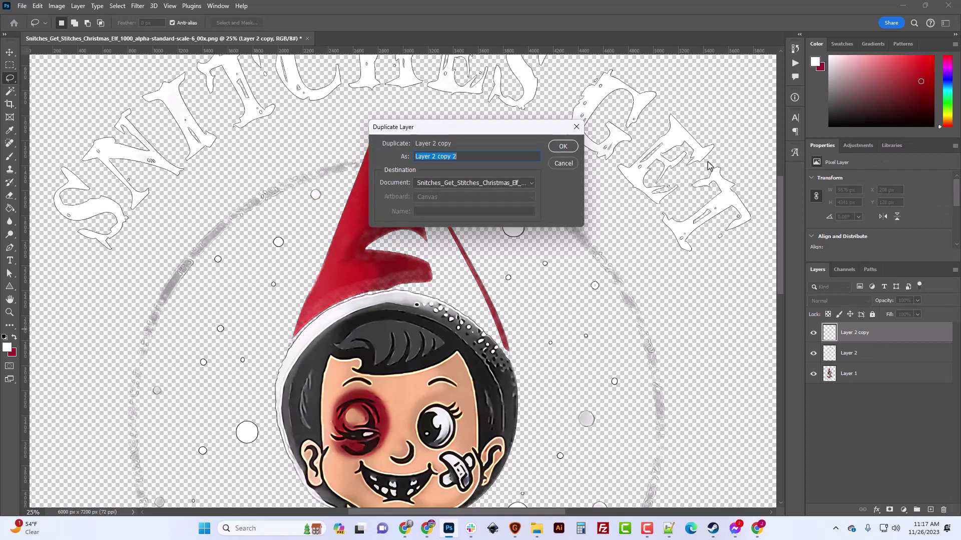
click(563, 147)
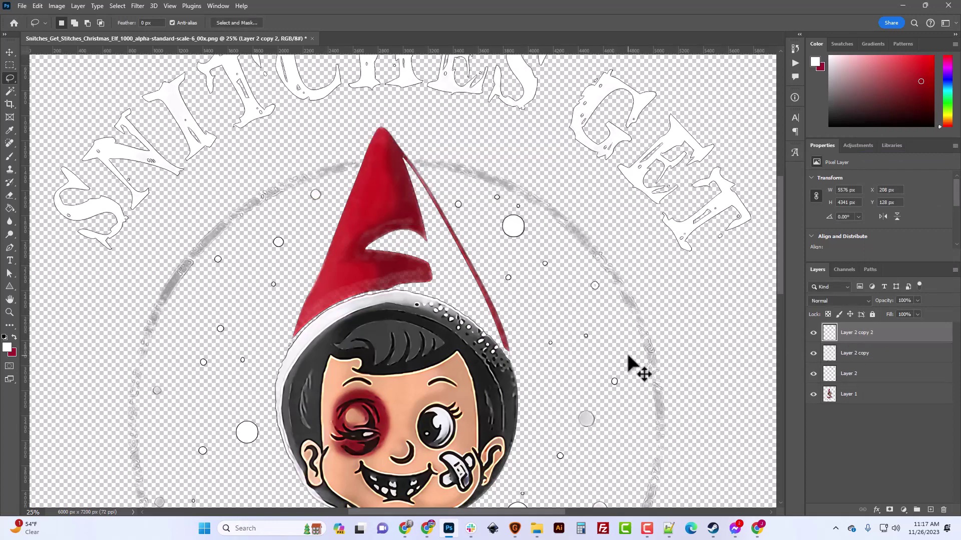
key(ctrl+z)
key(ctrl+z)
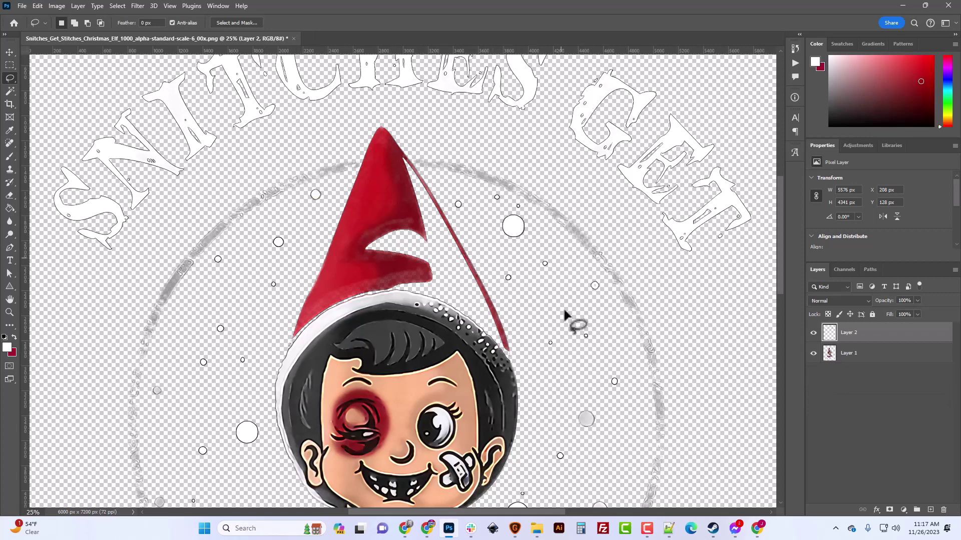
Apply a white Color Overlay to the lettering and dots on Layer 2, without a stroke.
scroll(561, 346, up, 1)
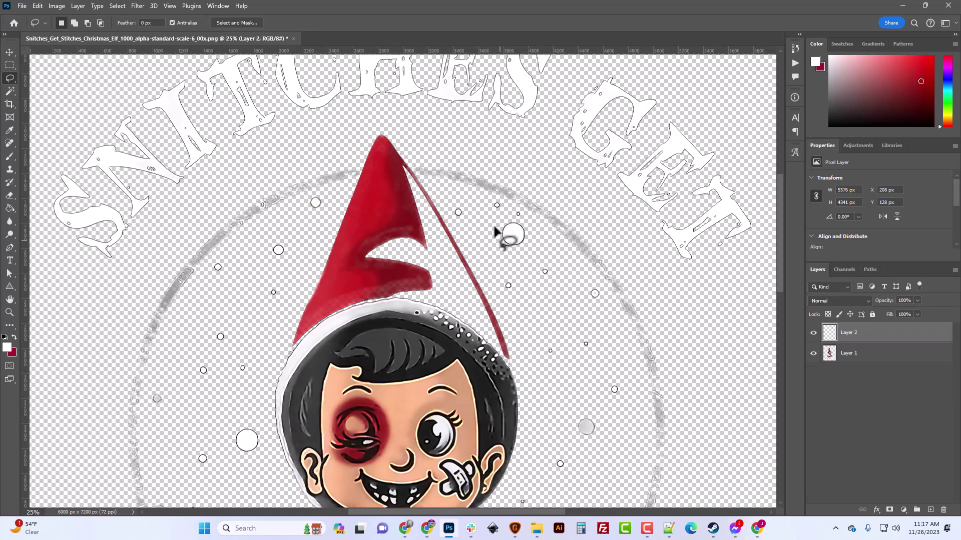
right_click(849, 339)
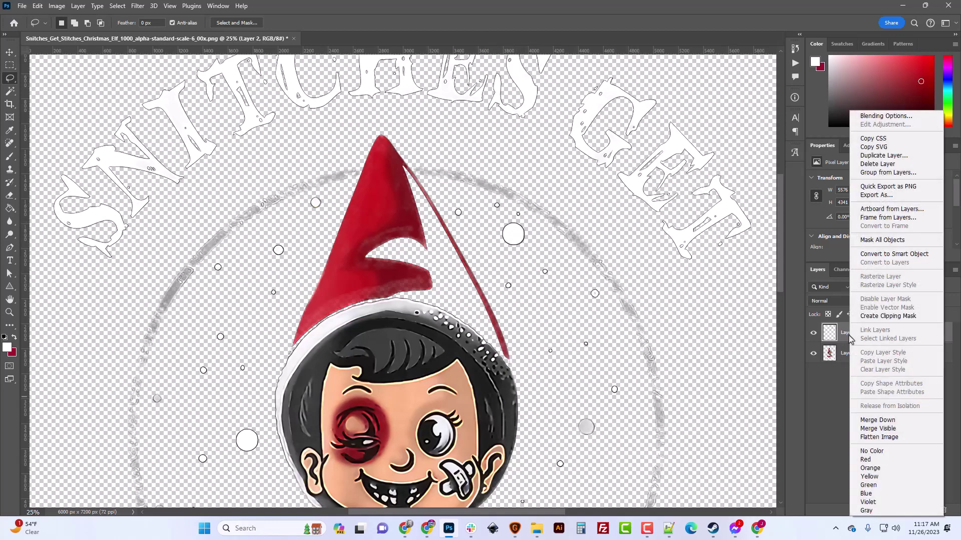
click(892, 117)
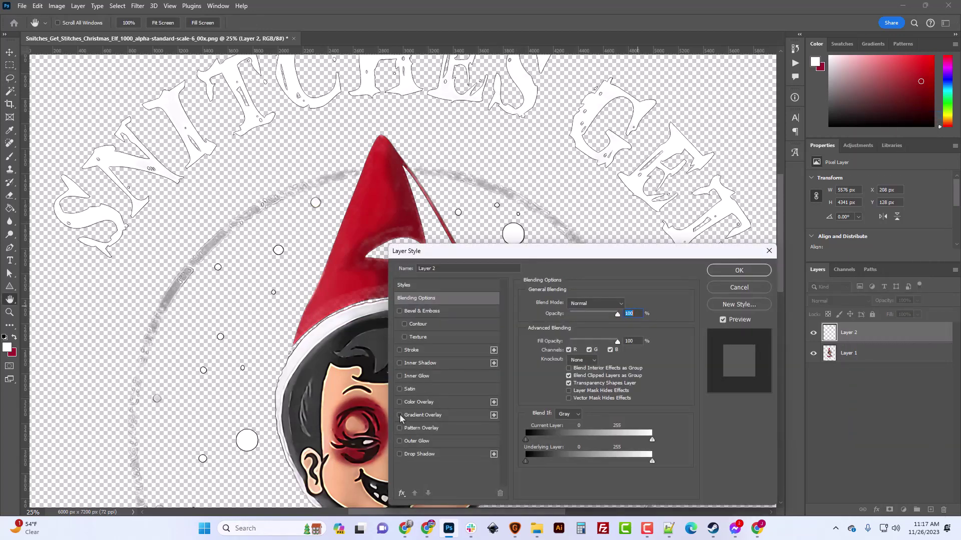
click(411, 351)
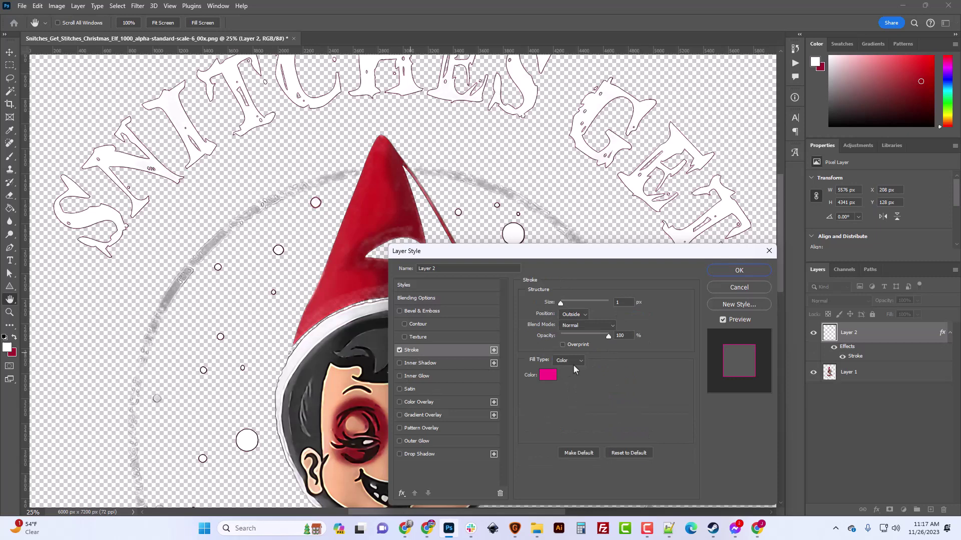
click(400, 350)
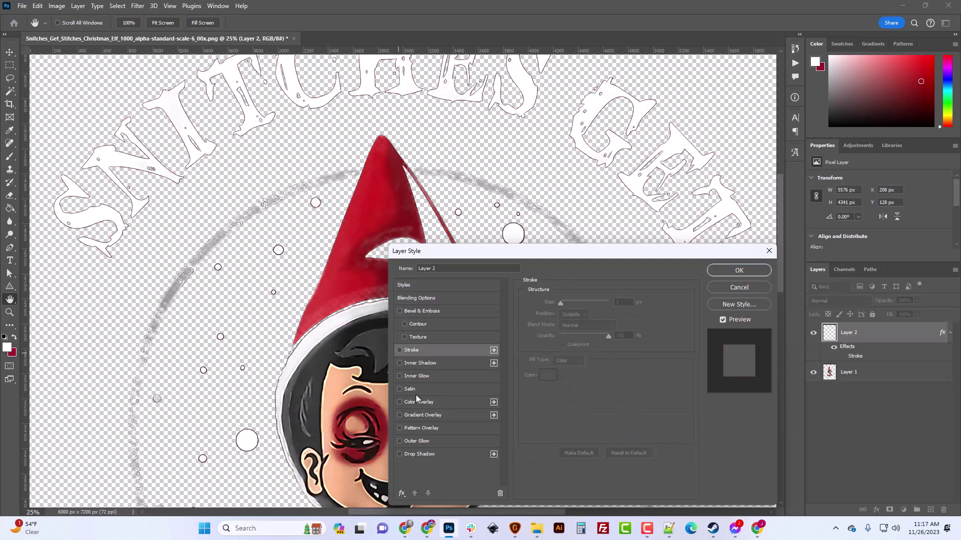
click(419, 402)
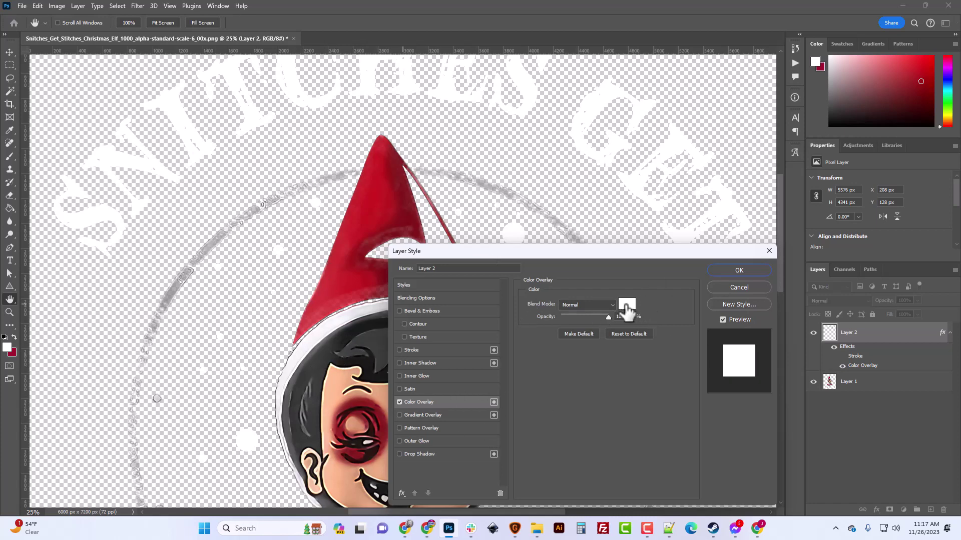
click(738, 271)
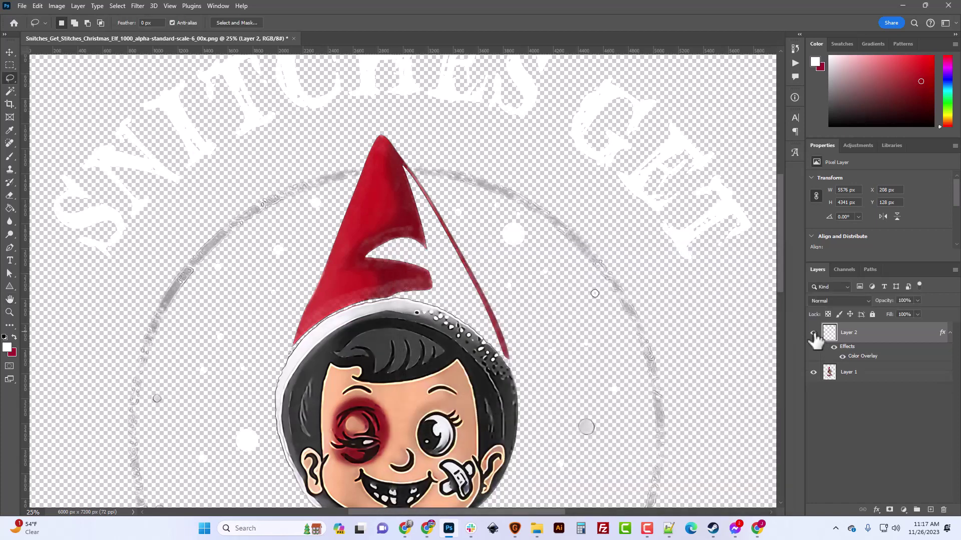
Hide and show Layer 2 to check which snow dots still remain on the artwork layer.
click(813, 333)
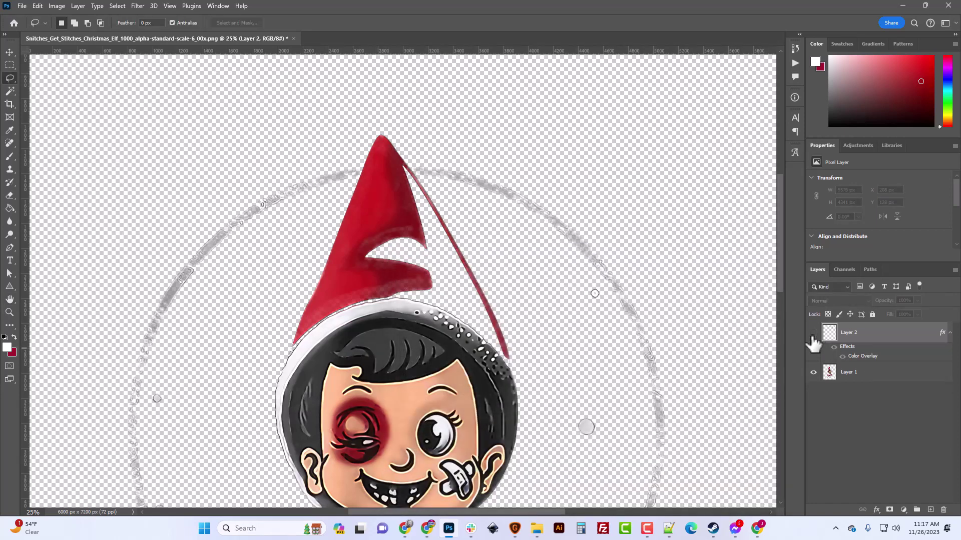
click(813, 333)
scroll(535, 354, down, 2)
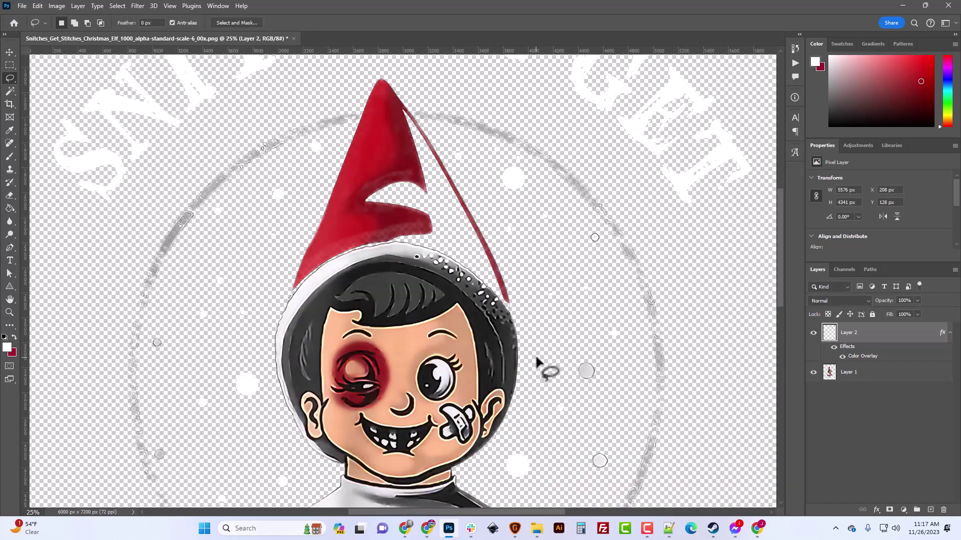
click(813, 332)
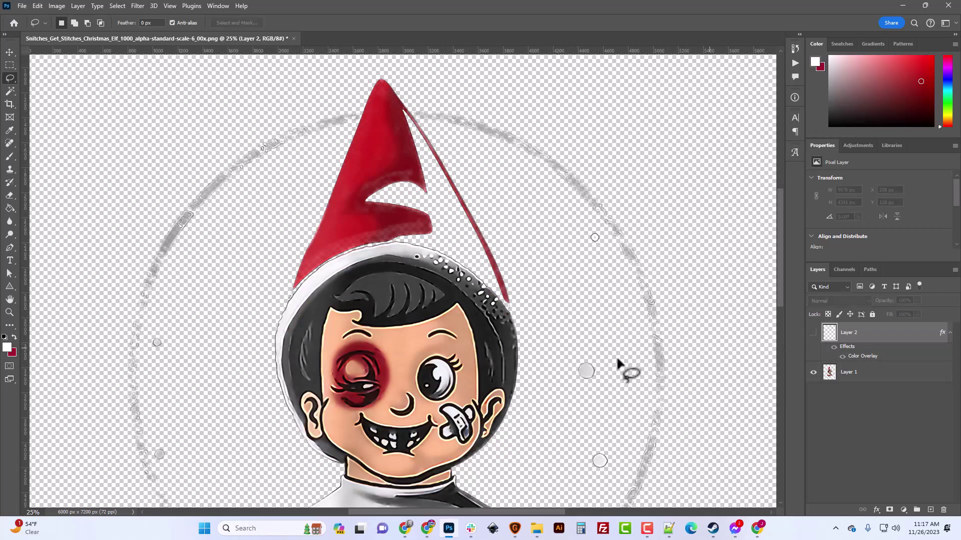
click(813, 333)
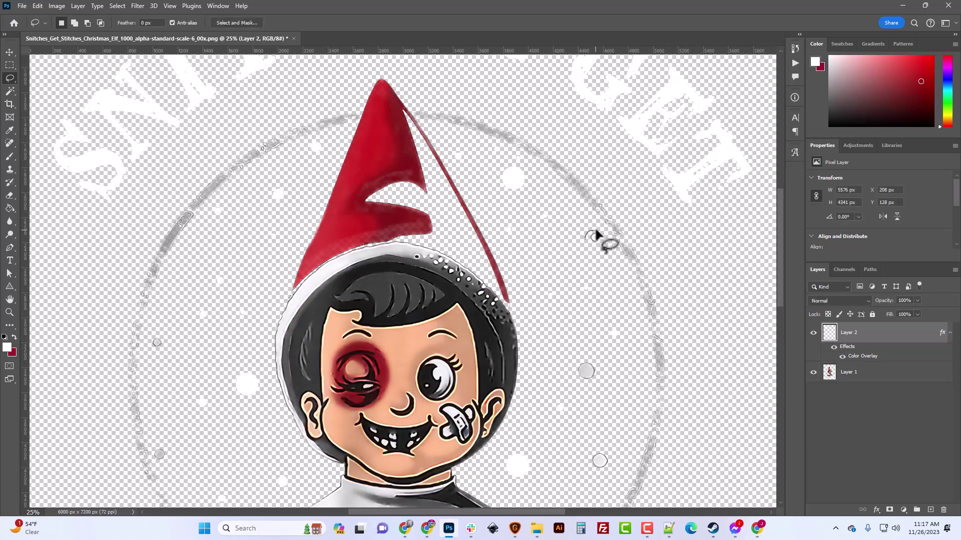
Move the missed white dot near the grey ring from Layer 1 into Layer 2 and rename that layer White.
click(854, 375)
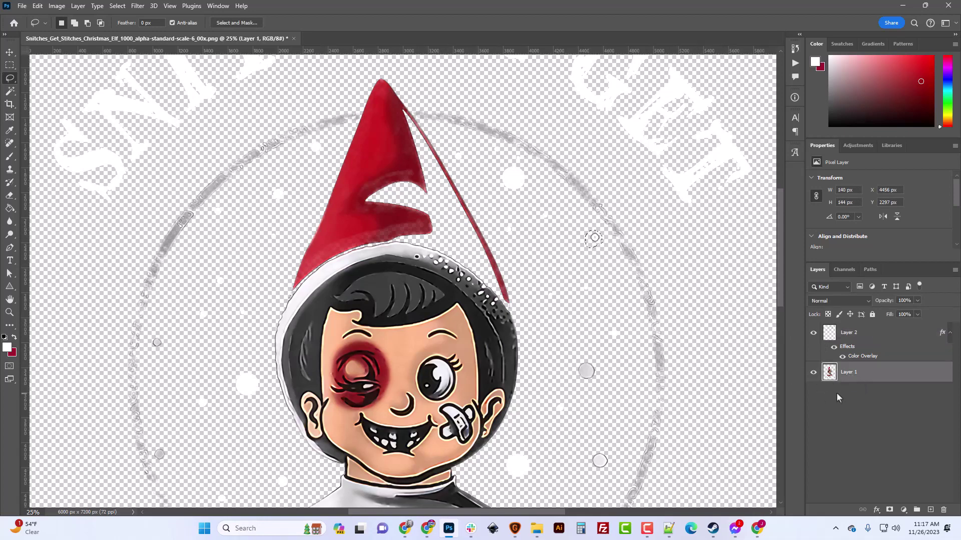
click(849, 340)
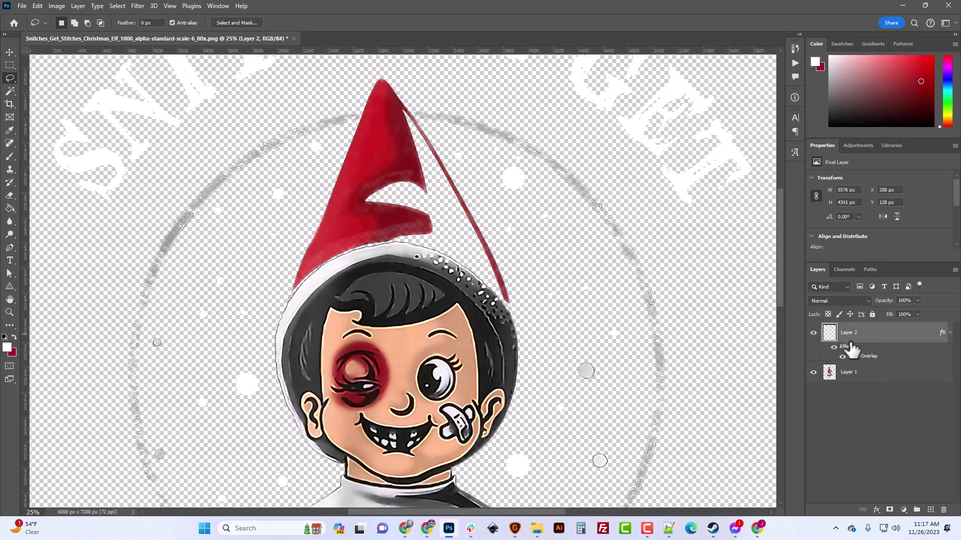
key(ctrl+v)
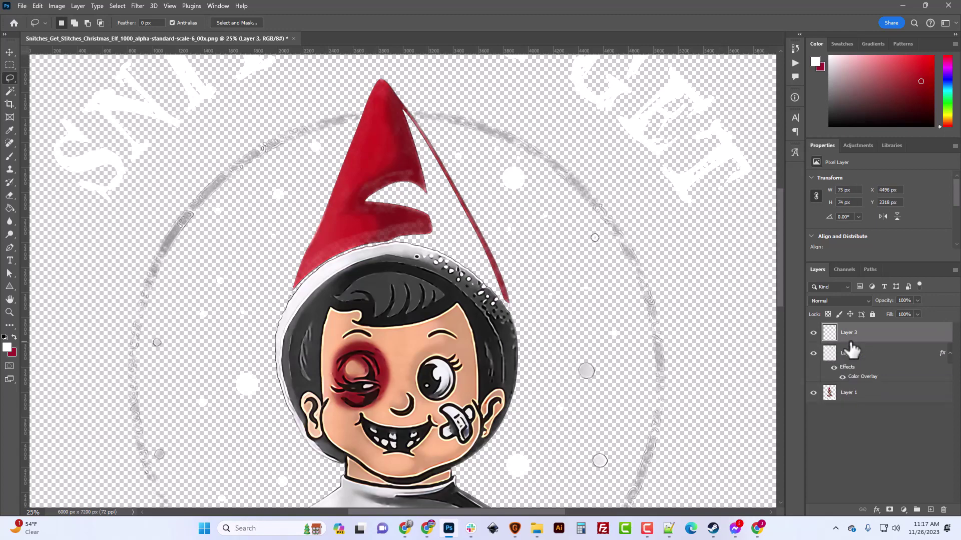
key(ctrl+z)
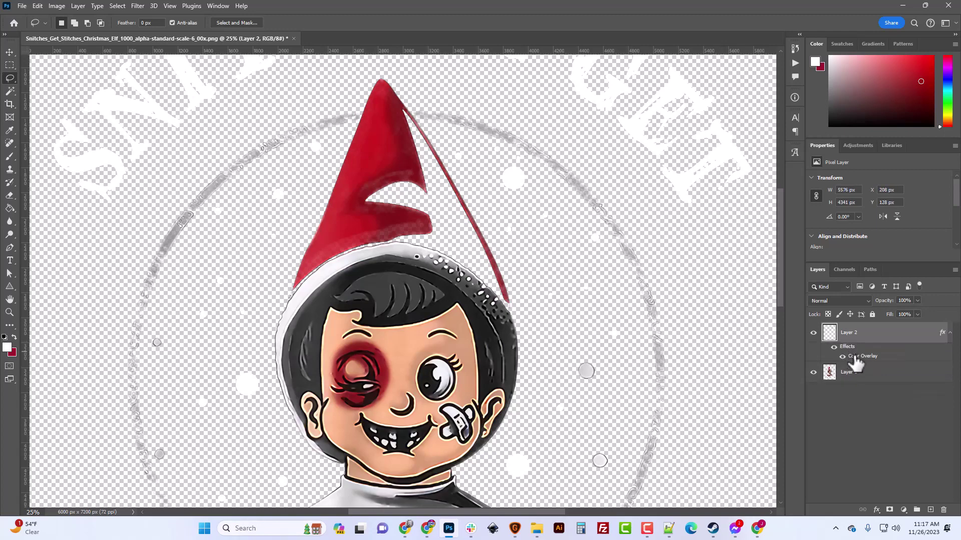
double_click(849, 333)
key(Return)
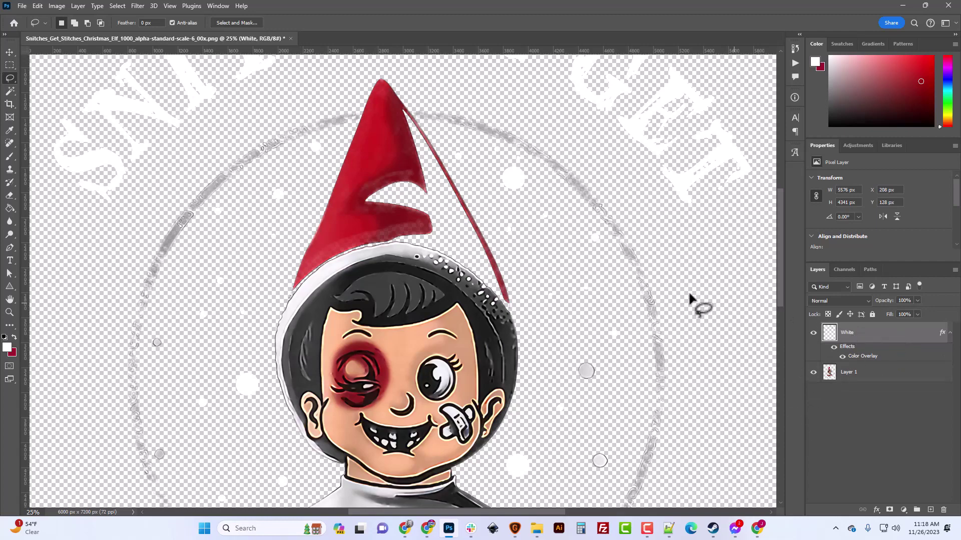
Set the foreground colour to the light grey d9dada sampled from the large grey dot.
scroll(515, 397, down, 5)
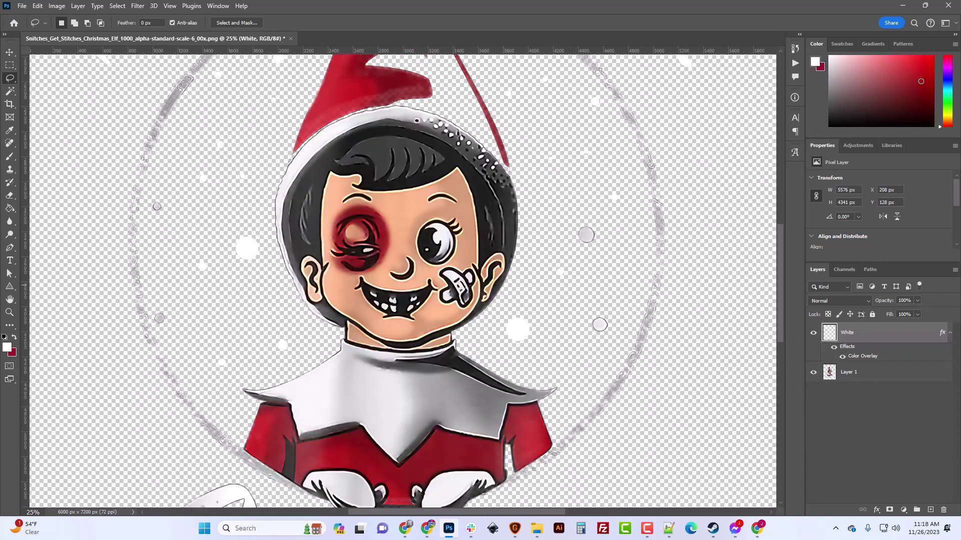
scroll(403, 280, up, 1)
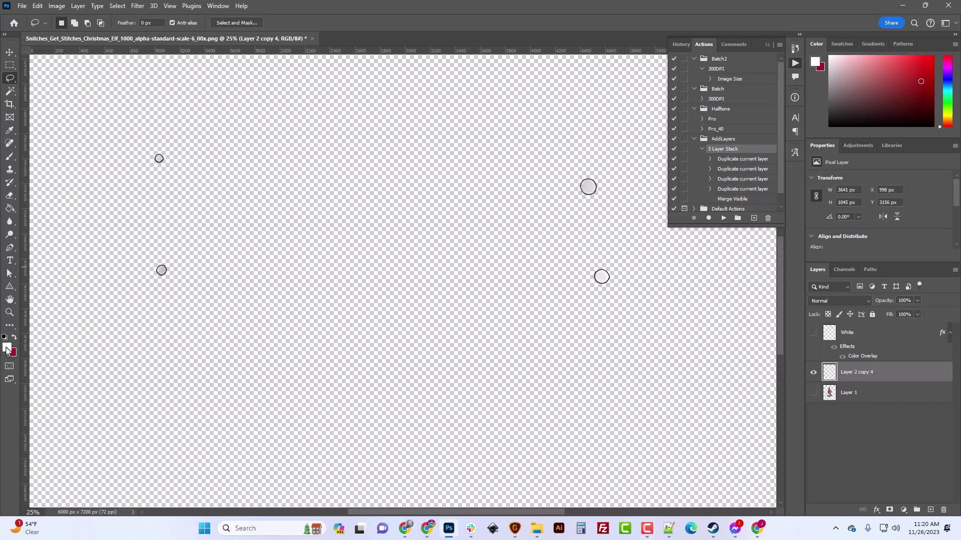
click(7, 348)
click(589, 186)
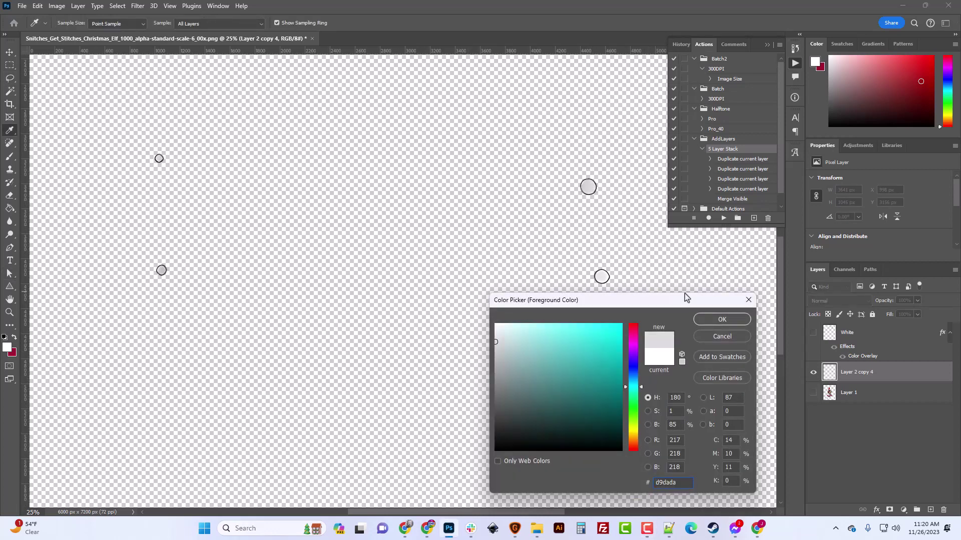
click(721, 319)
Apply a light grey d9dada Color Overlay to the dots on Layer 2 copy 4.
right_click(869, 377)
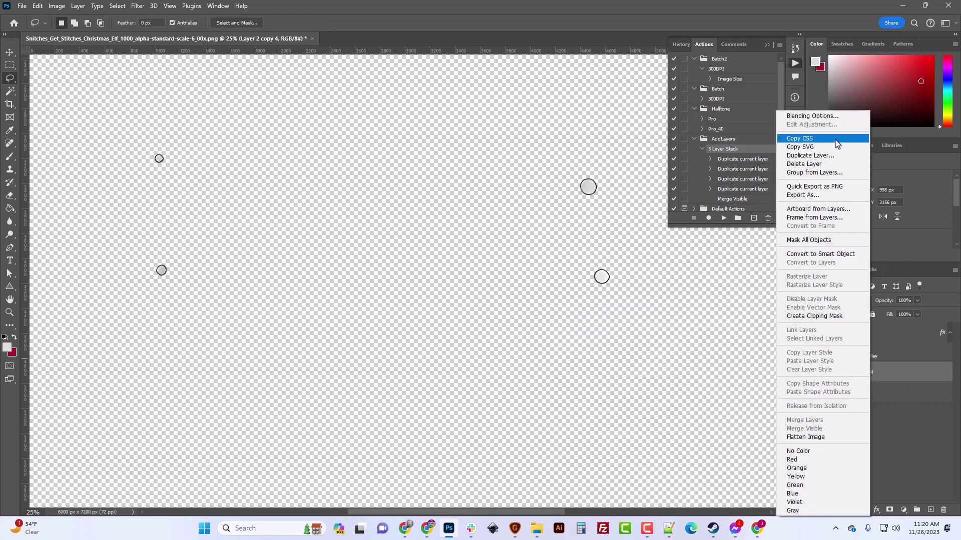
click(812, 115)
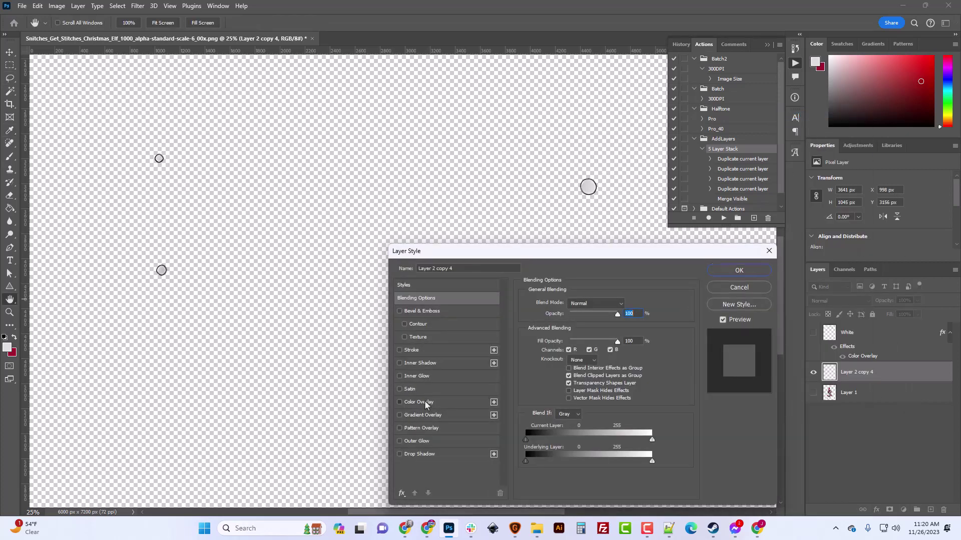
click(419, 402)
click(626, 304)
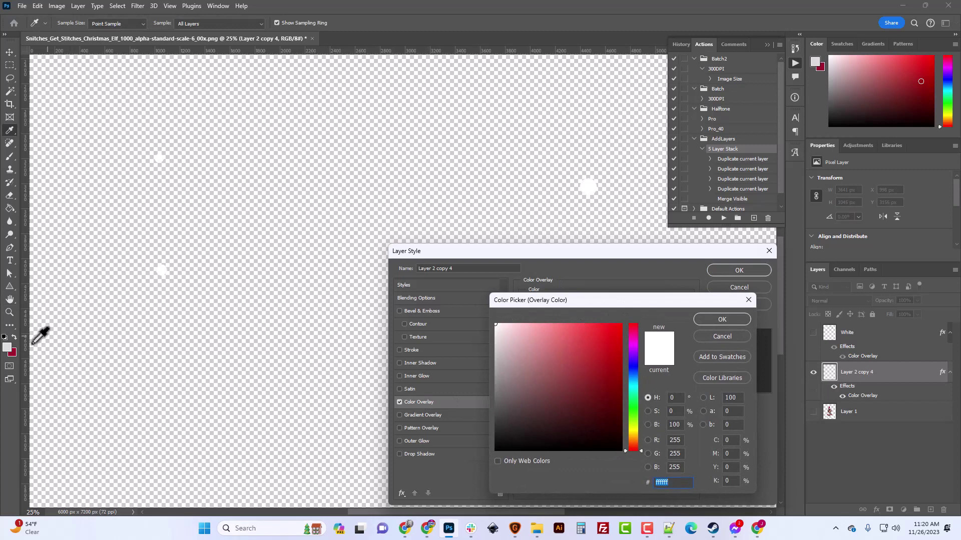
click(7, 347)
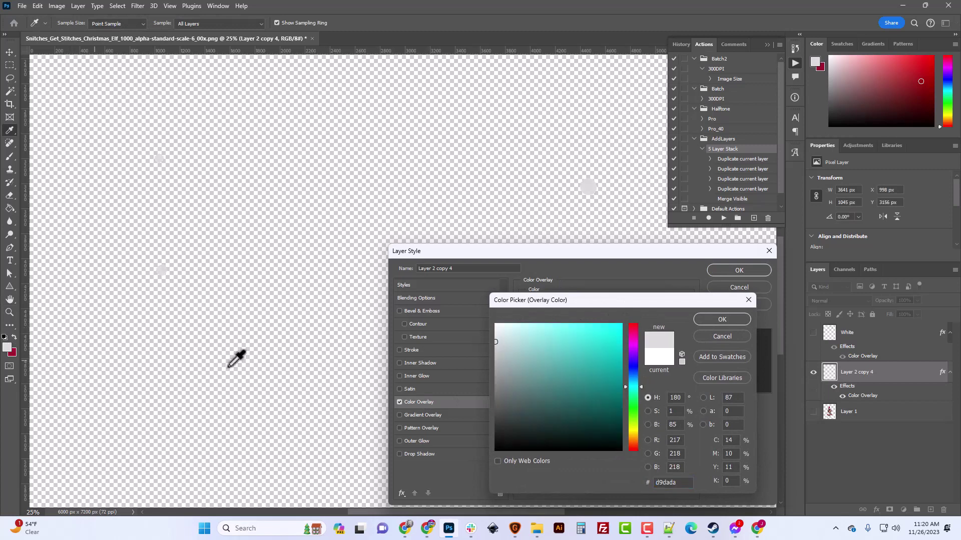
click(722, 320)
click(733, 275)
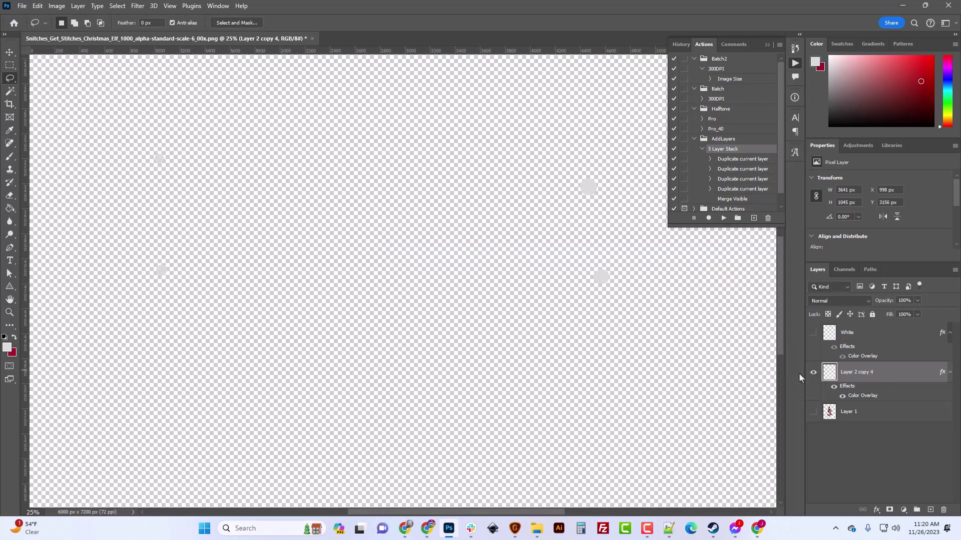
Hide Layer 2 copy 4, show Layer 1 and draw a lasso selection around the whole Stitches lettering.
click(813, 372)
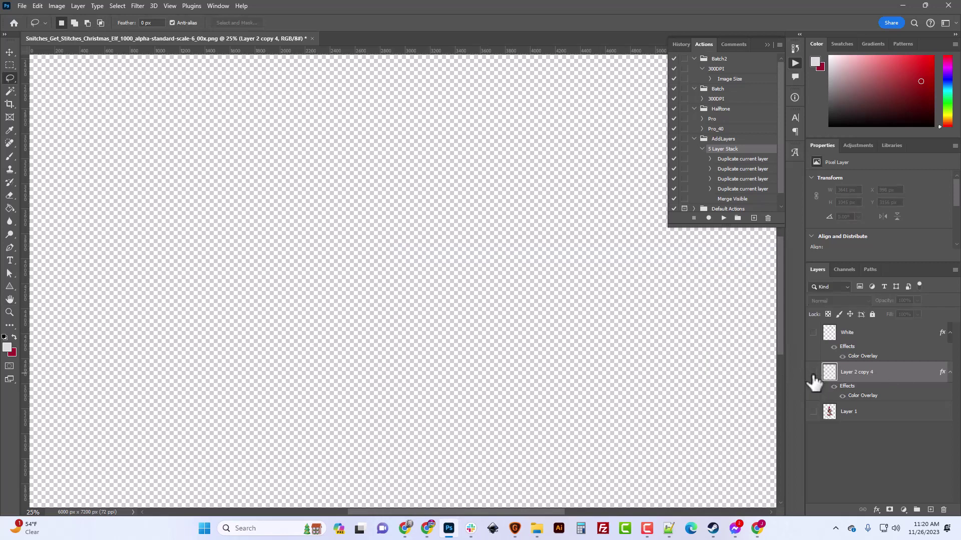
click(813, 411)
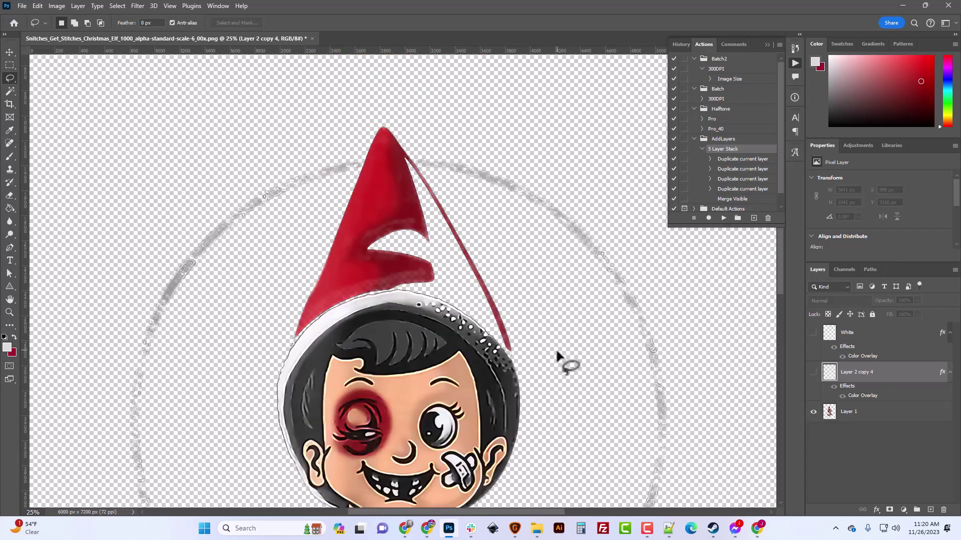
scroll(556, 352, down, 8)
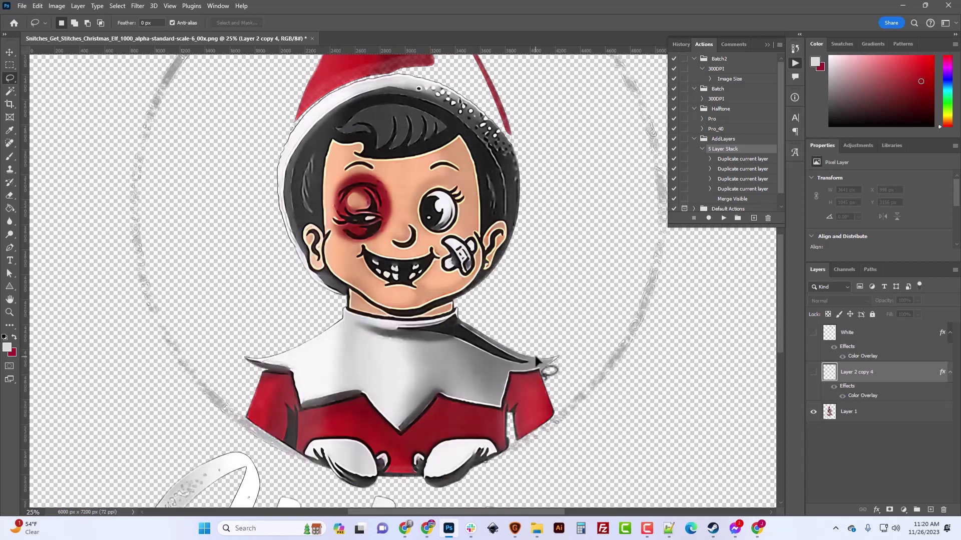
scroll(535, 360, down, 8)
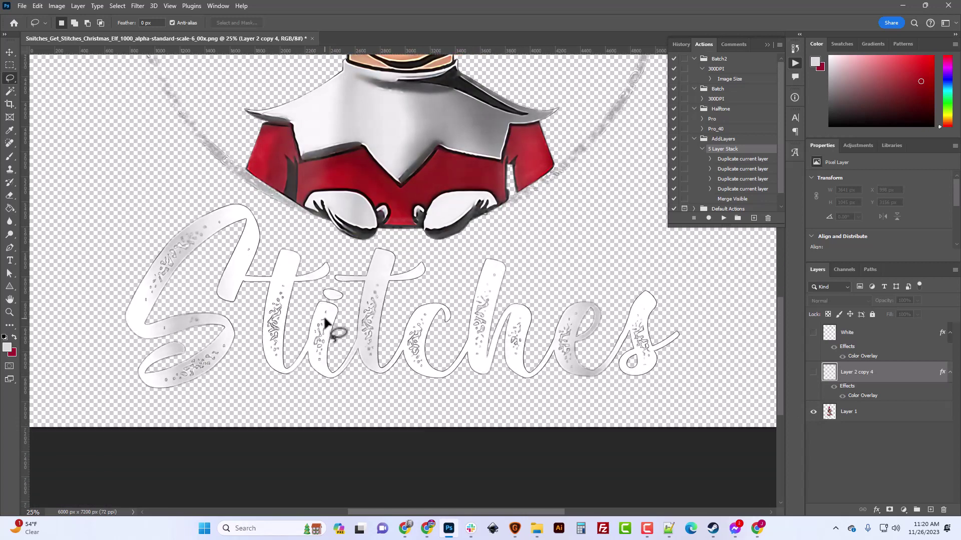
drag(205, 196, 278, 223)
drag(363, 245, 384, 245)
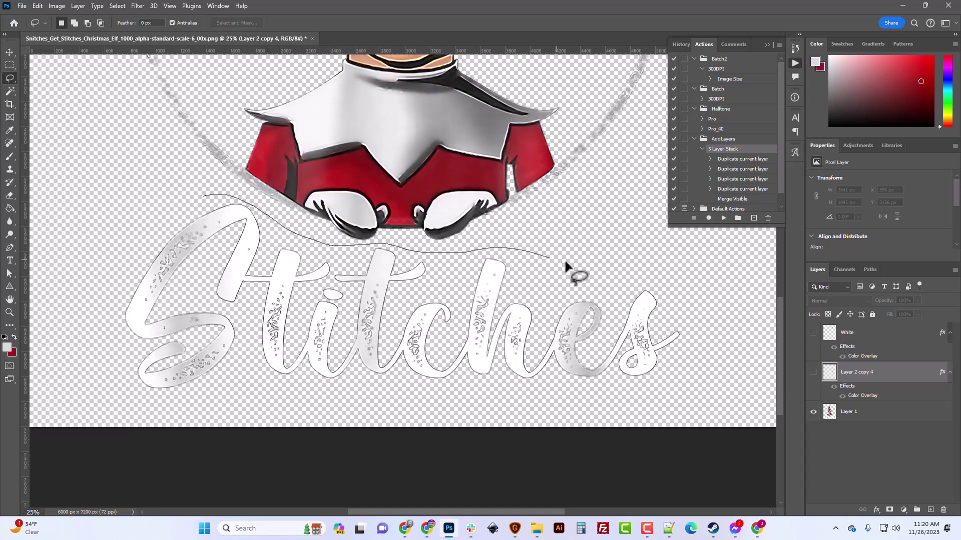
mouse_move(564, 260)
mouse_down()
mouse_move(668, 282)
mouse_move(694, 307)
mouse_move(704, 345)
mouse_move(673, 373)
mouse_move(597, 399)
mouse_move(296, 392)
mouse_up()
mouse_move(218, 389)
mouse_down()
mouse_move(140, 395)
mouse_move(104, 373)
mouse_move(109, 311)
mouse_up()
drag(169, 223, 193, 210)
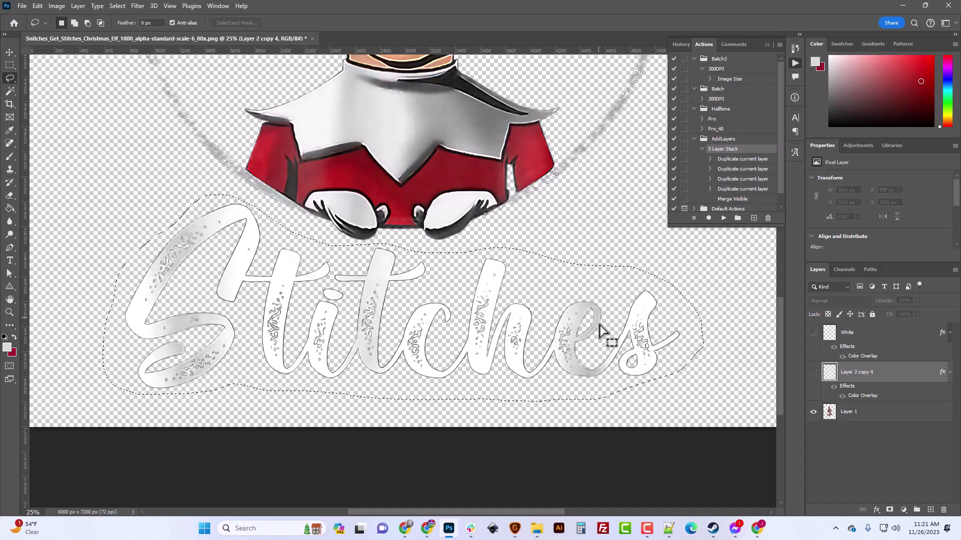
Cut the selected Stitches lettering from Layer 1 and paste it as a new layer above the White layer, with White shown.
click(853, 417)
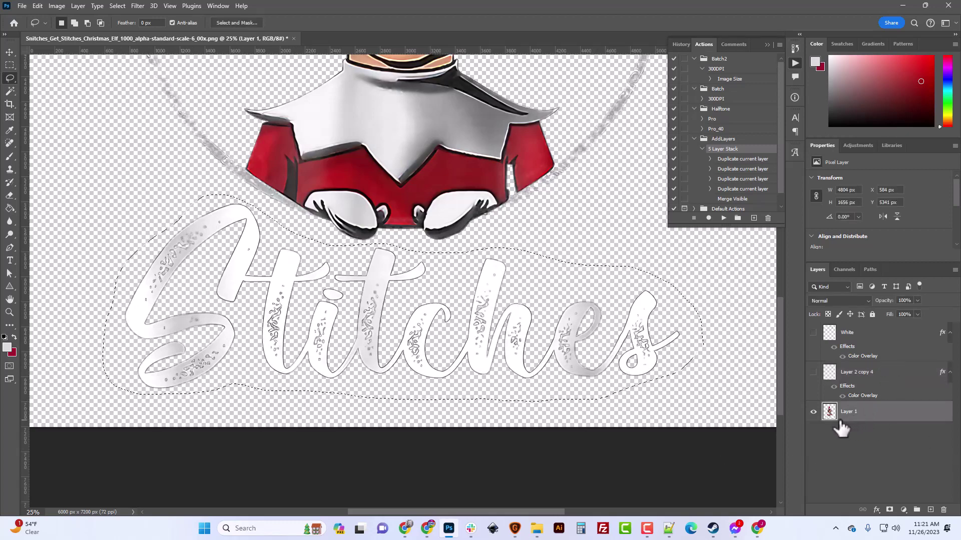
key(ctrl+x)
click(846, 337)
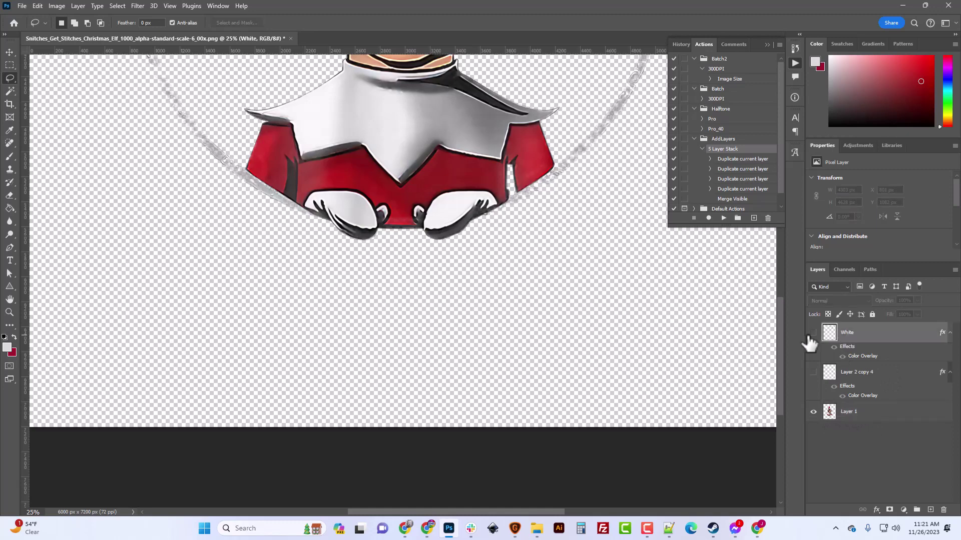
click(813, 332)
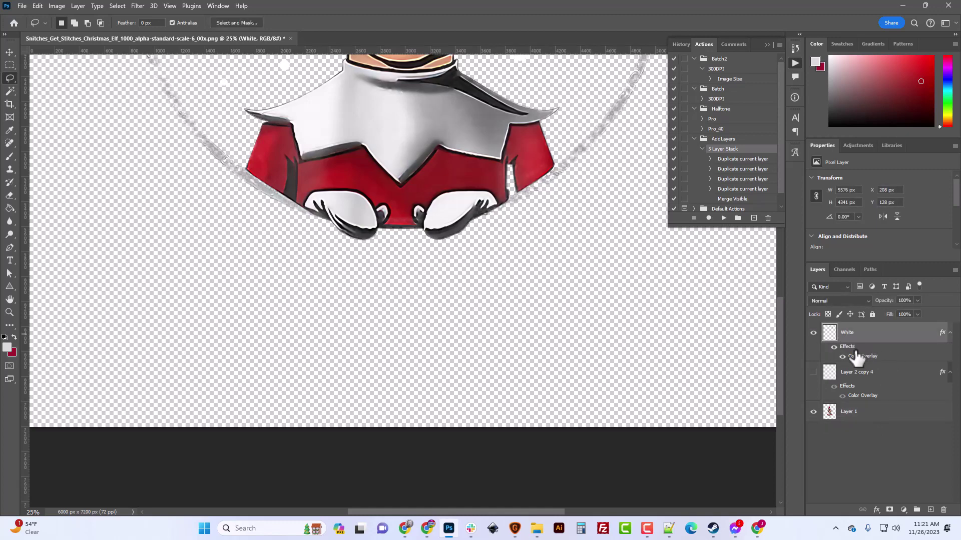
key(ctrl+v)
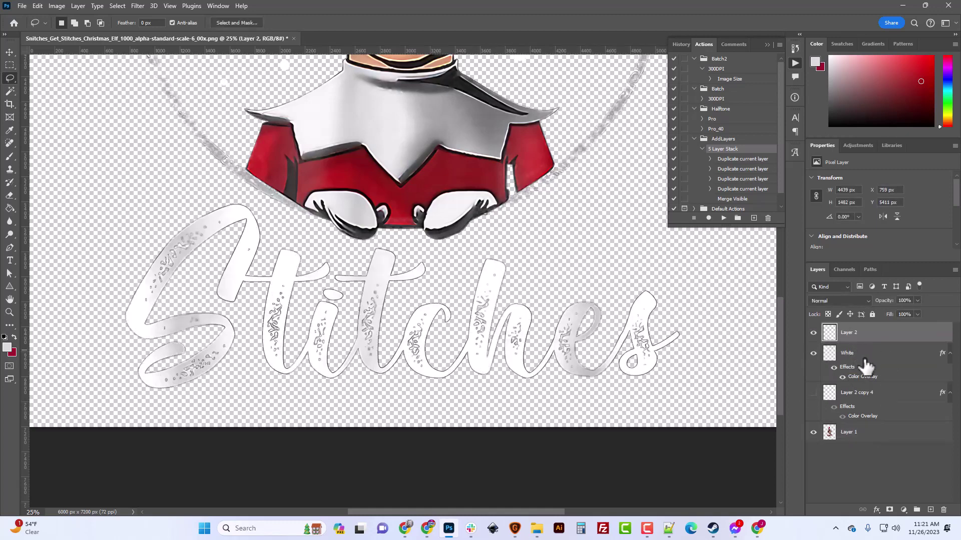
Try merging the pasted Stitches lettering into the White layer, and undo the merge.
key(ctrl+e)
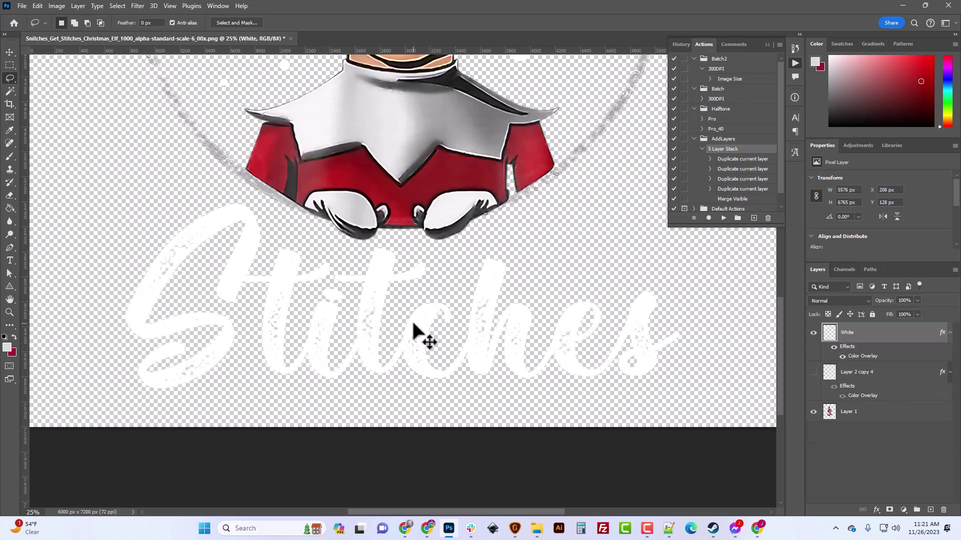
key(ctrl+z)
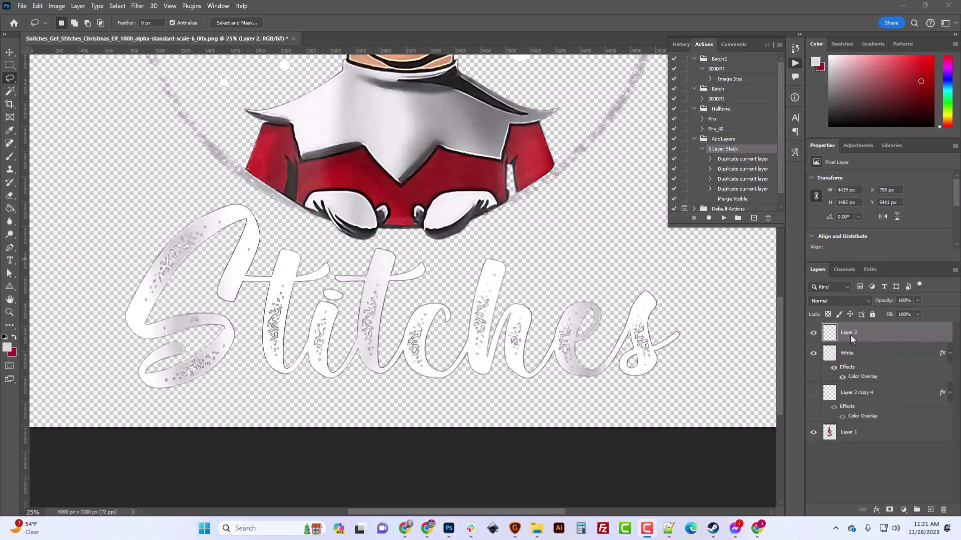
Hide the White layer and Layer 1, and solidify the Stitches lettering on Layer 2 with the 5 Layer Stack action.
click(813, 354)
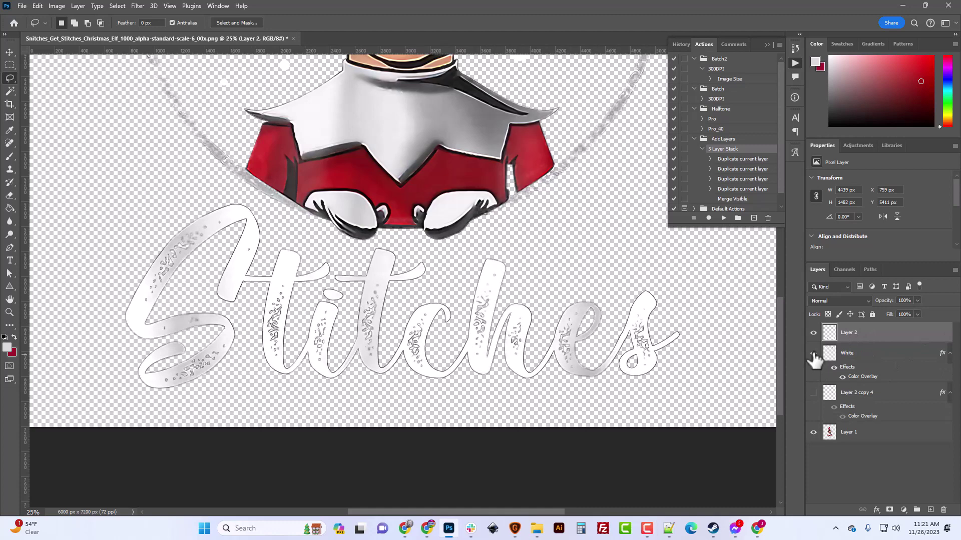
click(813, 433)
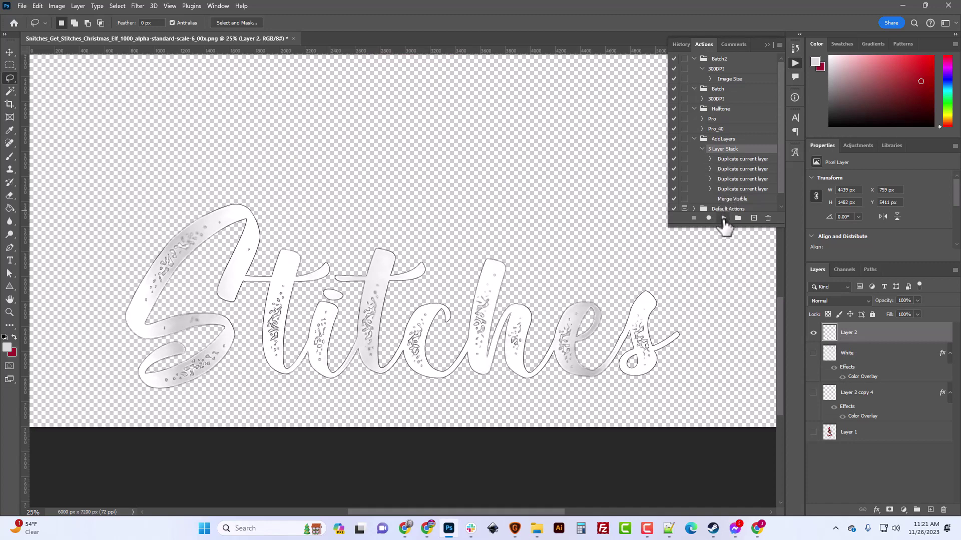
click(724, 218)
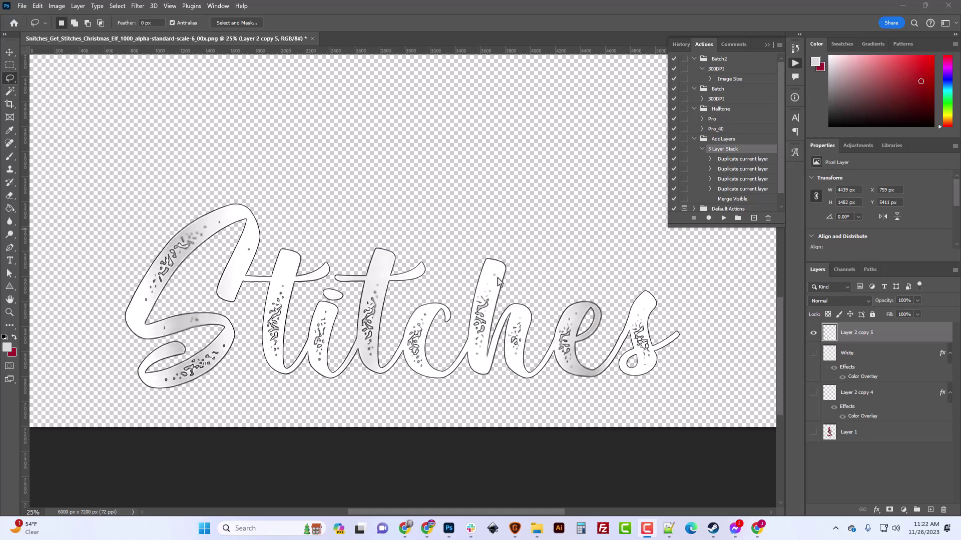
Try a white Stroke positioned Inside on the solidified Stitches lettering layer.
right_click(854, 335)
click(873, 117)
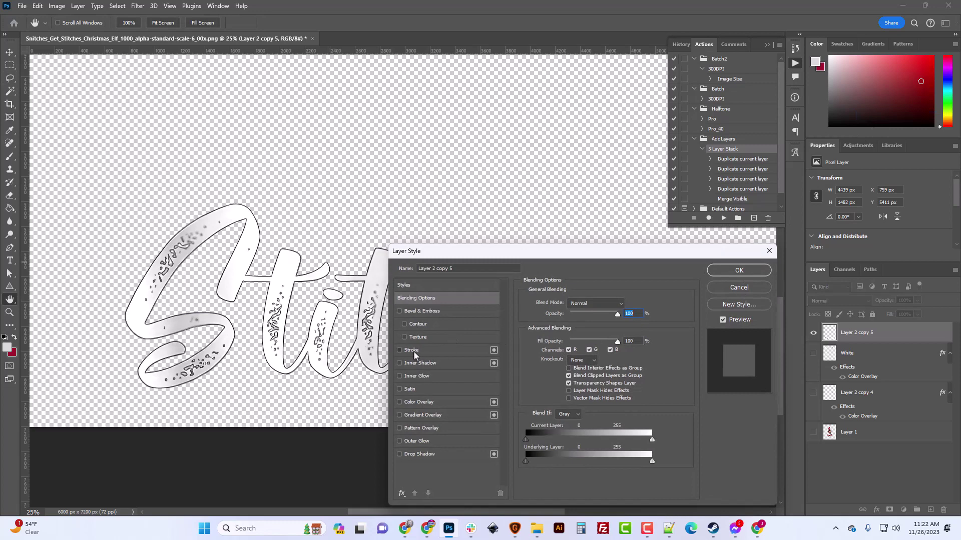
click(413, 351)
click(571, 316)
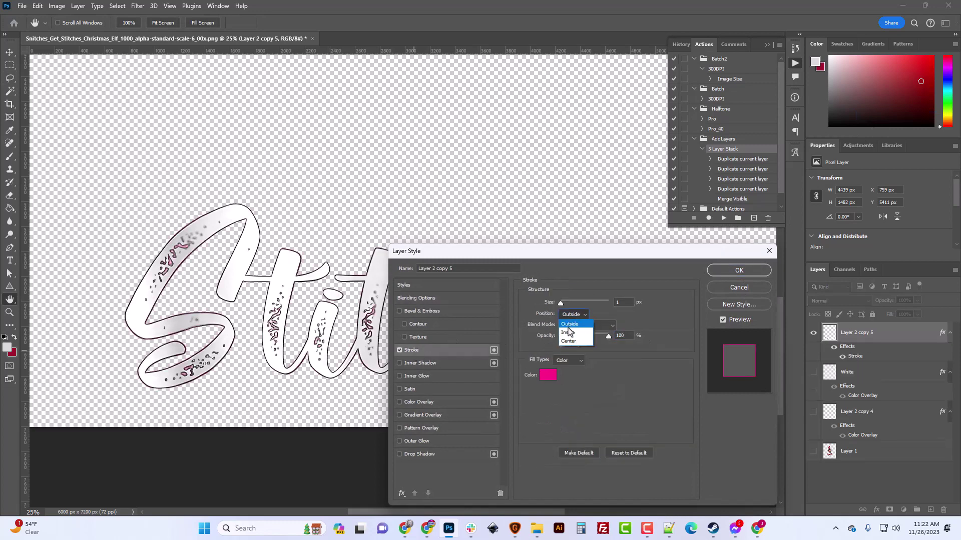
click(567, 333)
click(548, 375)
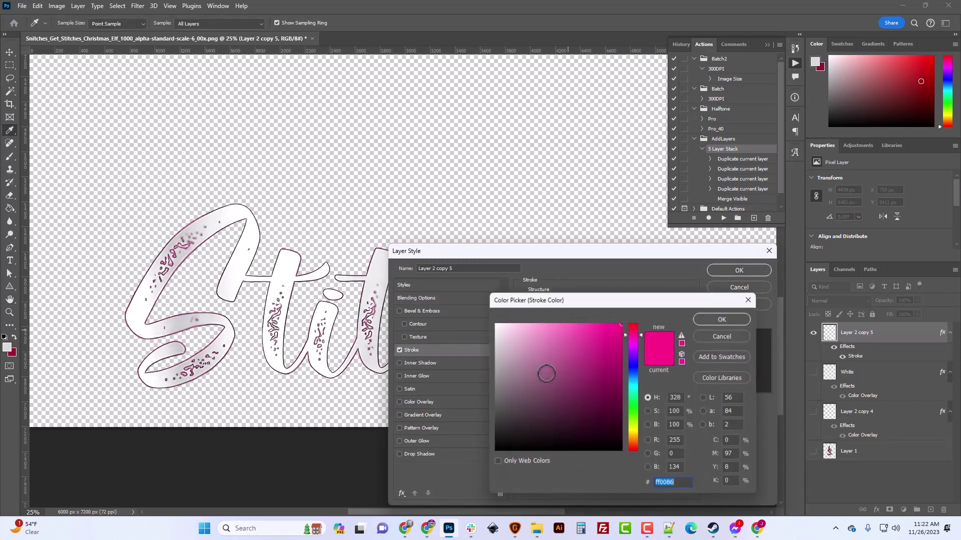
drag(542, 371, 484, 318)
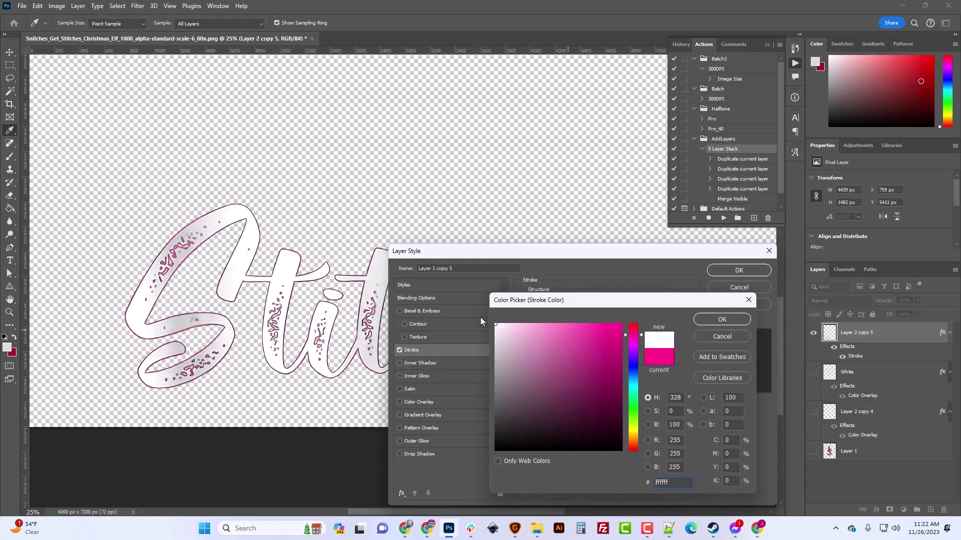
click(717, 322)
Try widening the lettering's inside stroke gradually to 15 px, and cancel the layer style.
click(560, 305)
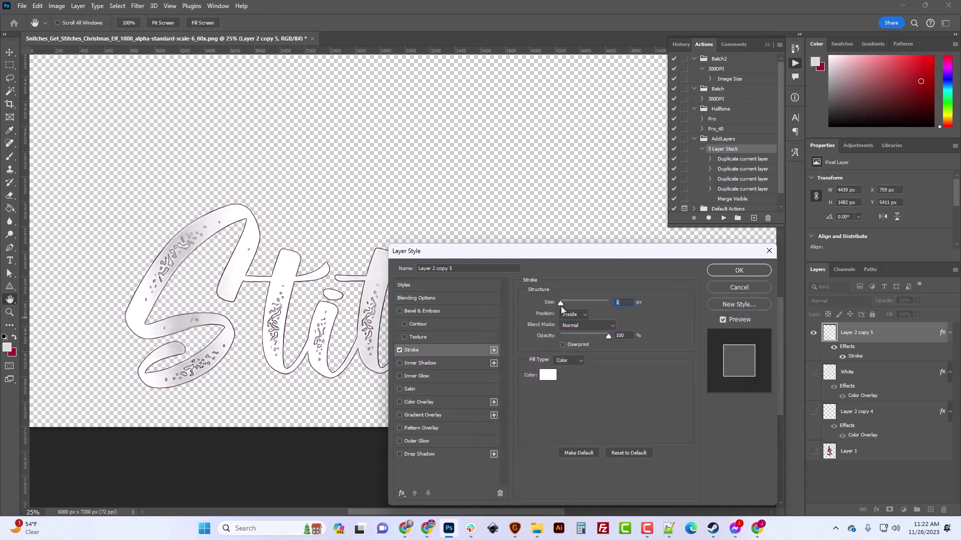
key(Up)
key(Up)
key(Up)
key(Up)
key(Up)
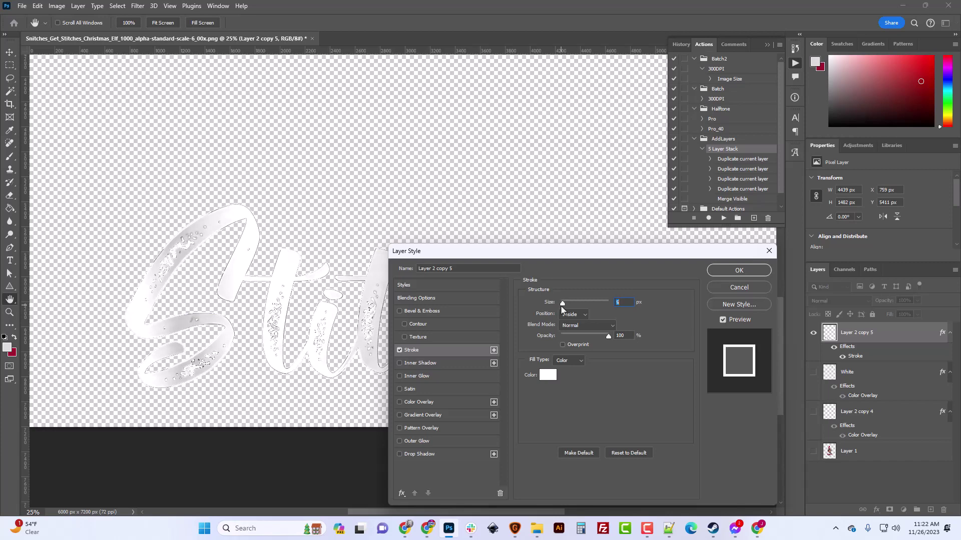
key(Up)
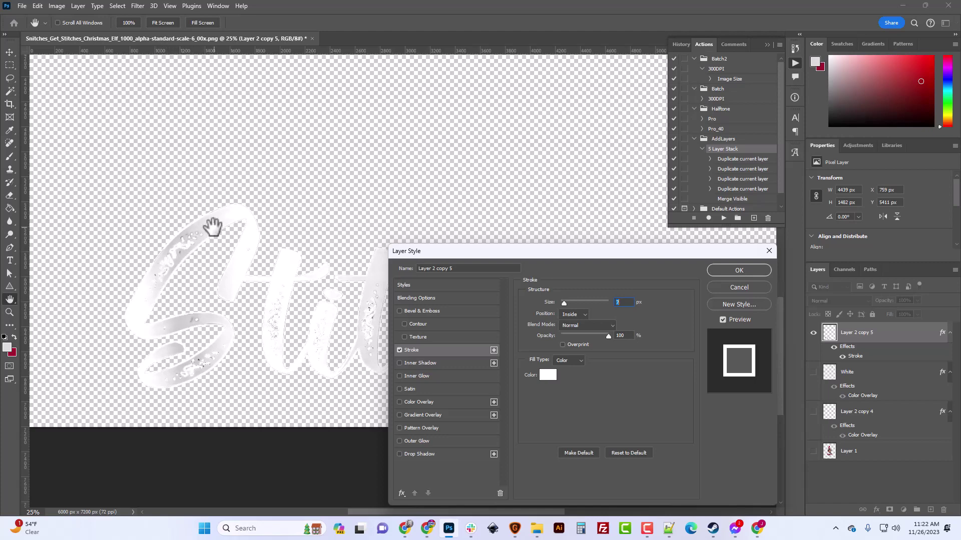
key(Up)
key(Up)
key(Up)
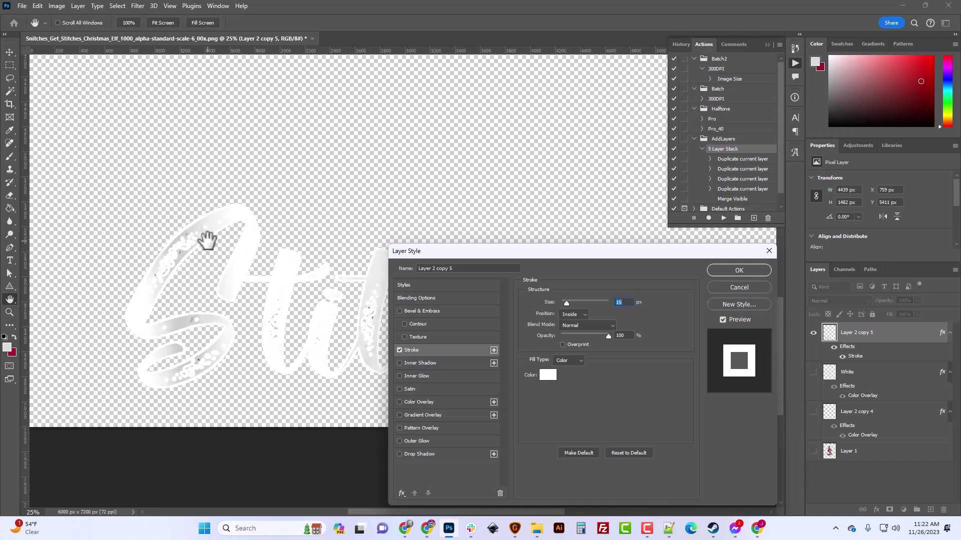
drag(511, 257, 392, 186)
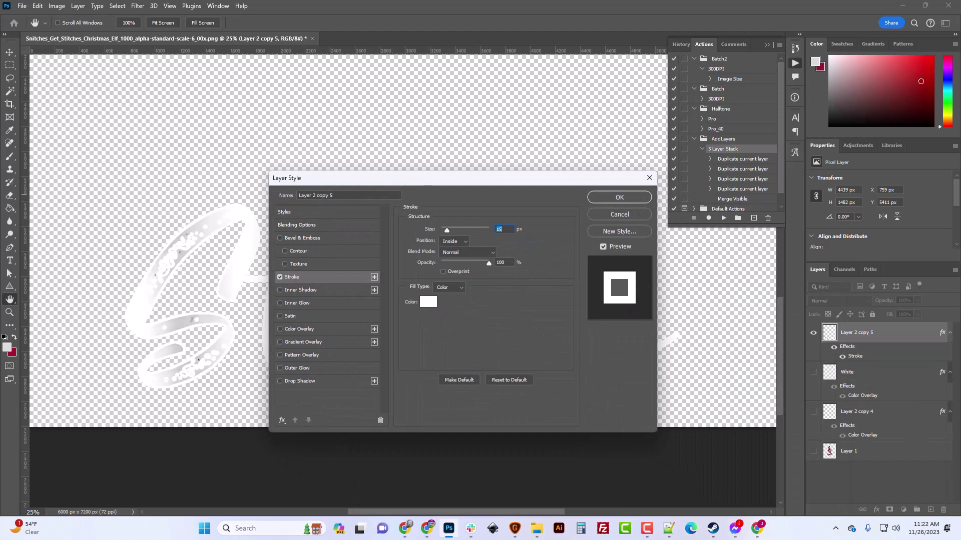
click(621, 215)
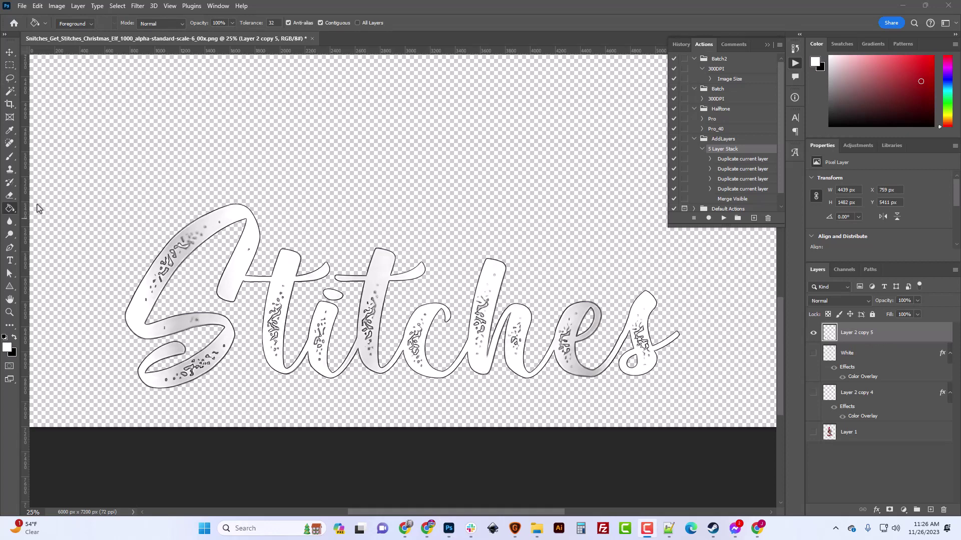
Draw a horizontal black-to-white linear gradient fill across the Stitches lettering from S to s, and place it beneath the lettering layer.
right_click(10, 209)
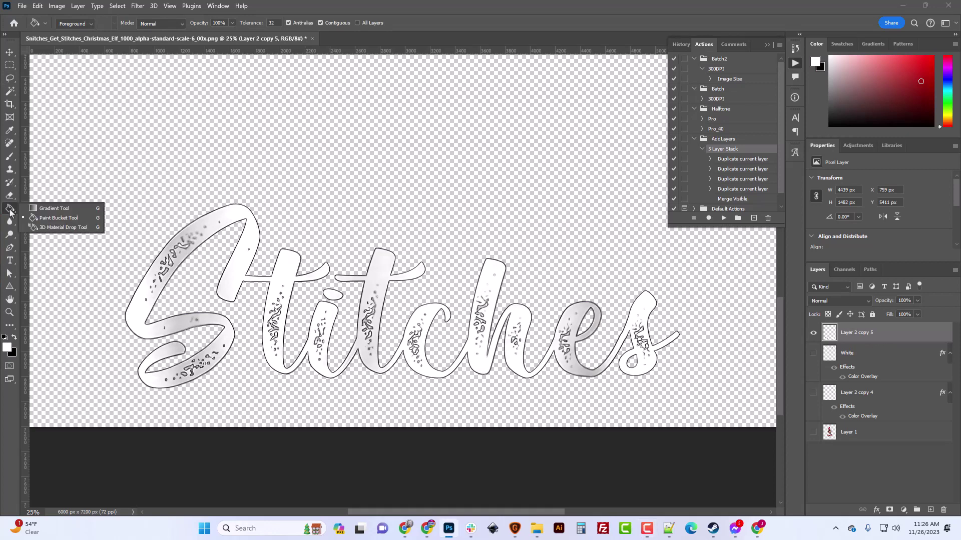
click(51, 209)
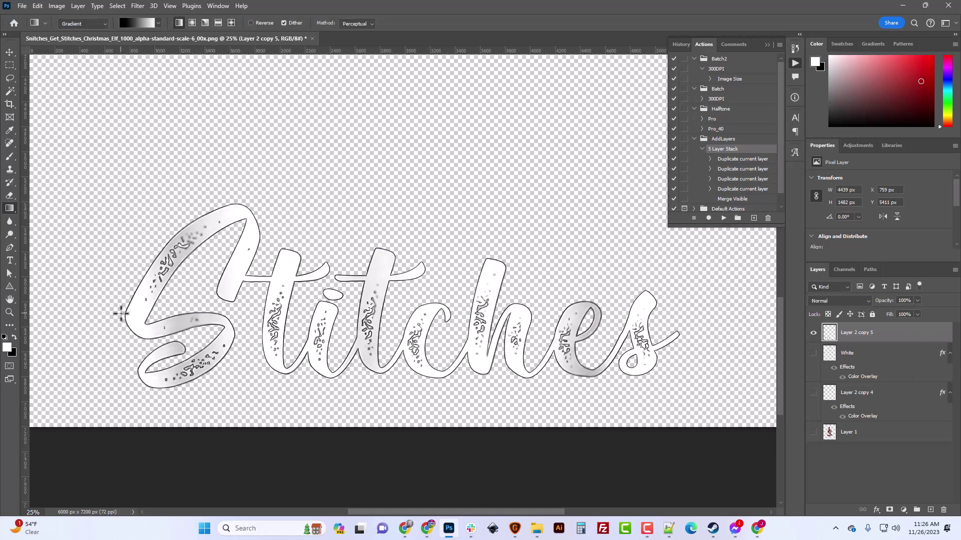
drag(120, 313, 678, 327)
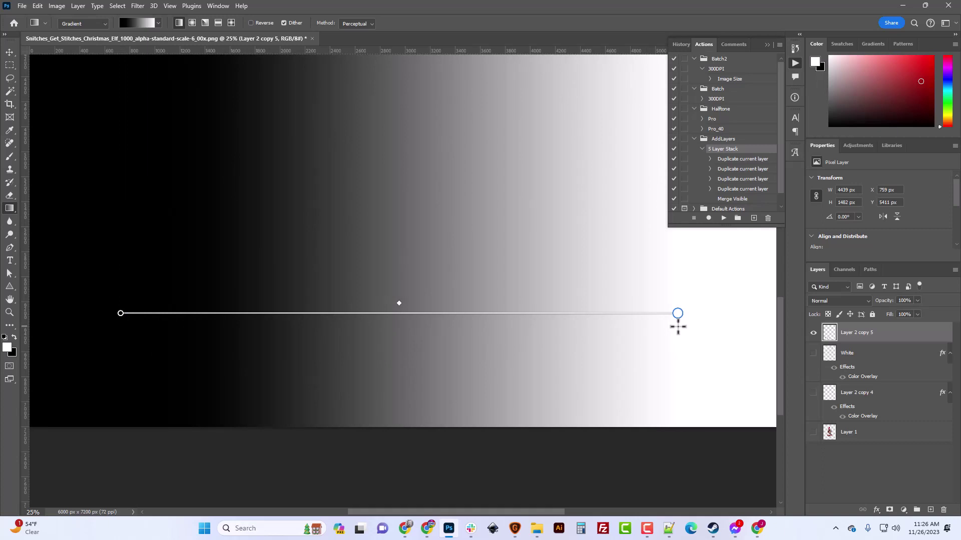
drag(678, 327, 678, 328)
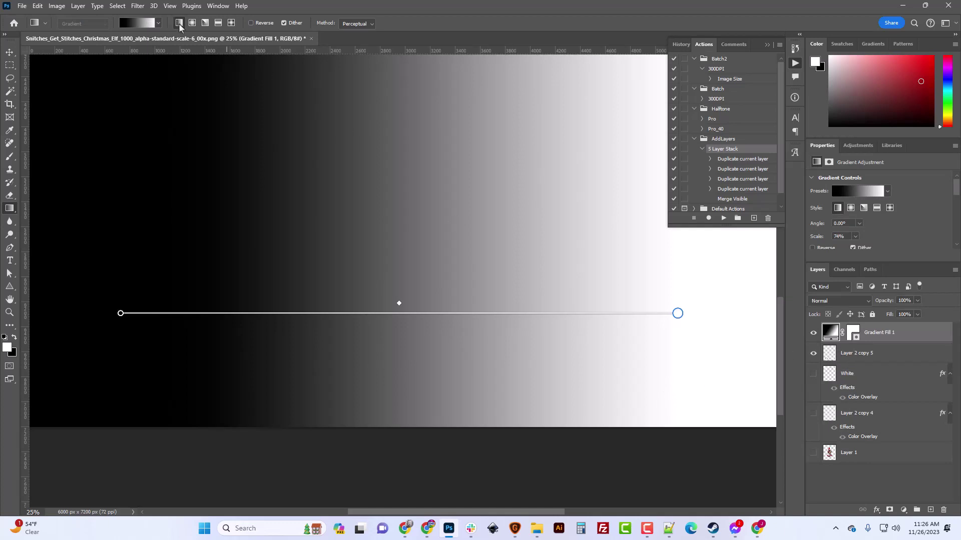
drag(901, 333, 878, 360)
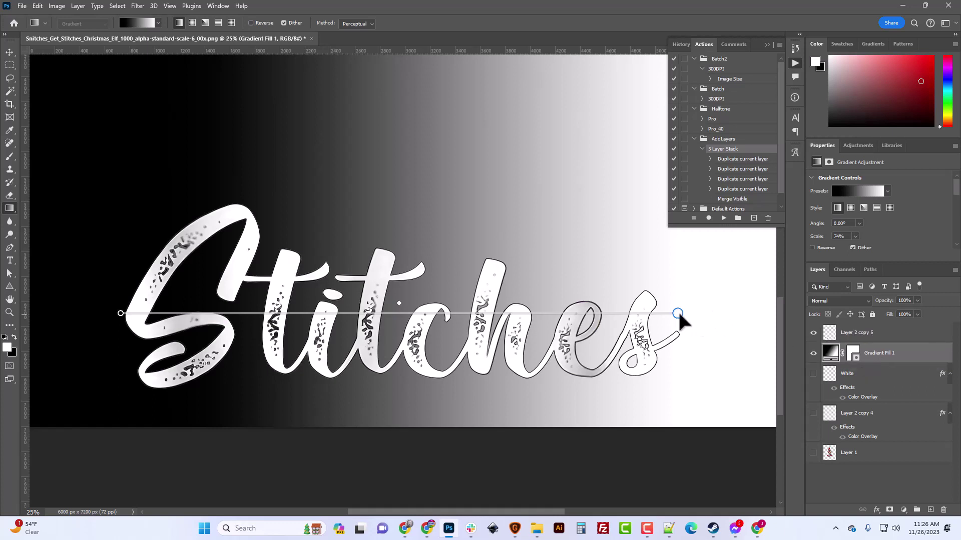
Extend the gradient line slightly past both ends of the Stitches lettering and replace the black start so the whole gradient is white.
drag(678, 314, 685, 314)
drag(120, 315, 113, 316)
click(153, 314)
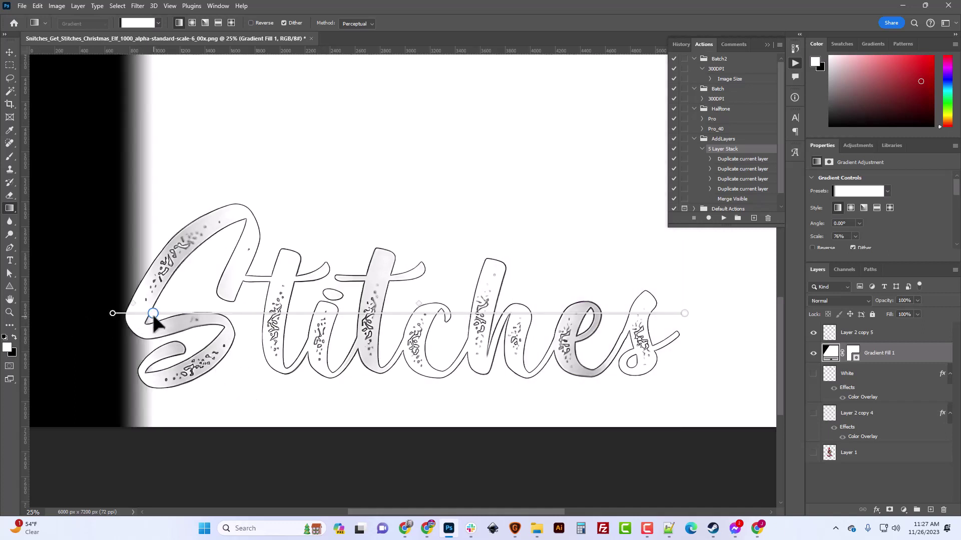
drag(153, 314, 107, 314)
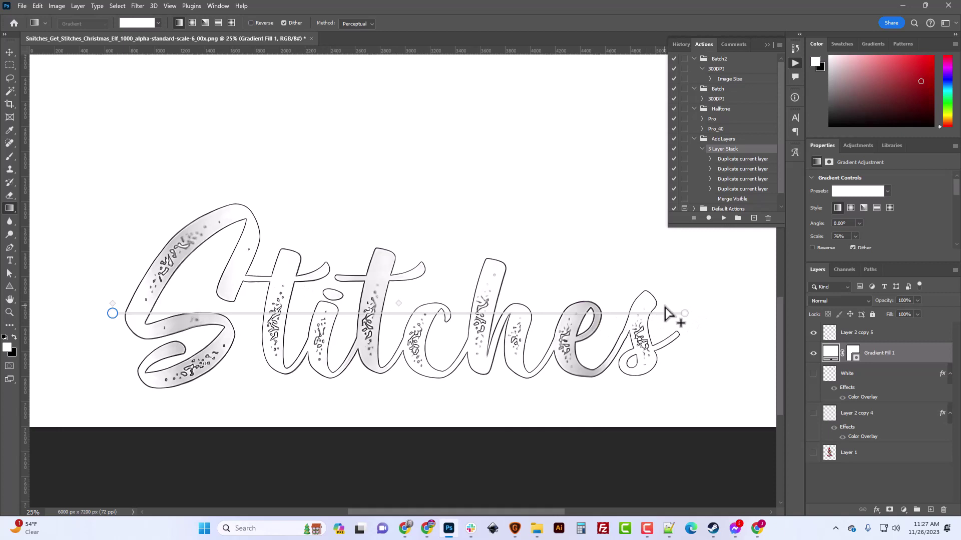
click(670, 312)
drag(670, 312, 699, 319)
Sample the light gray #cfd0d0 from the S shading and add it as a gradient stop over the middle of the S.
click(6, 346)
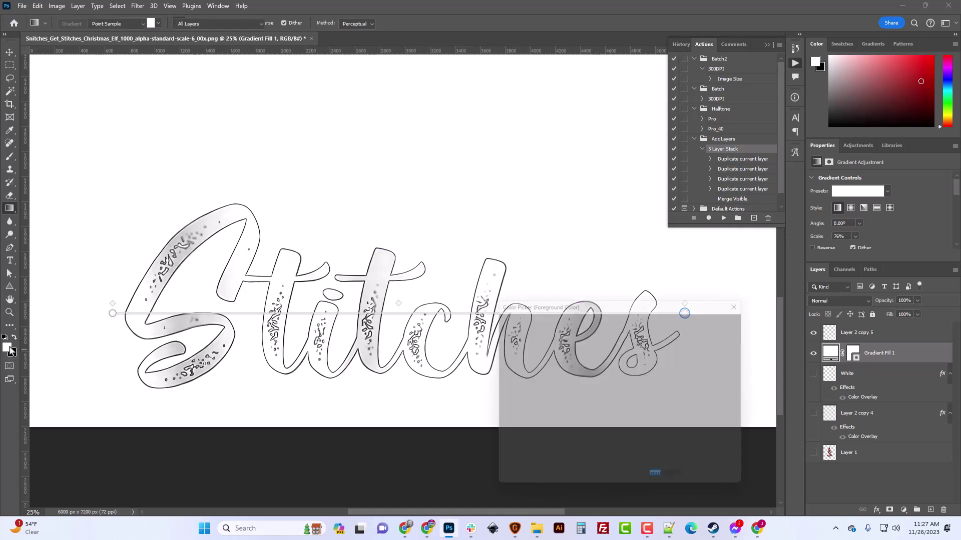
click(183, 254)
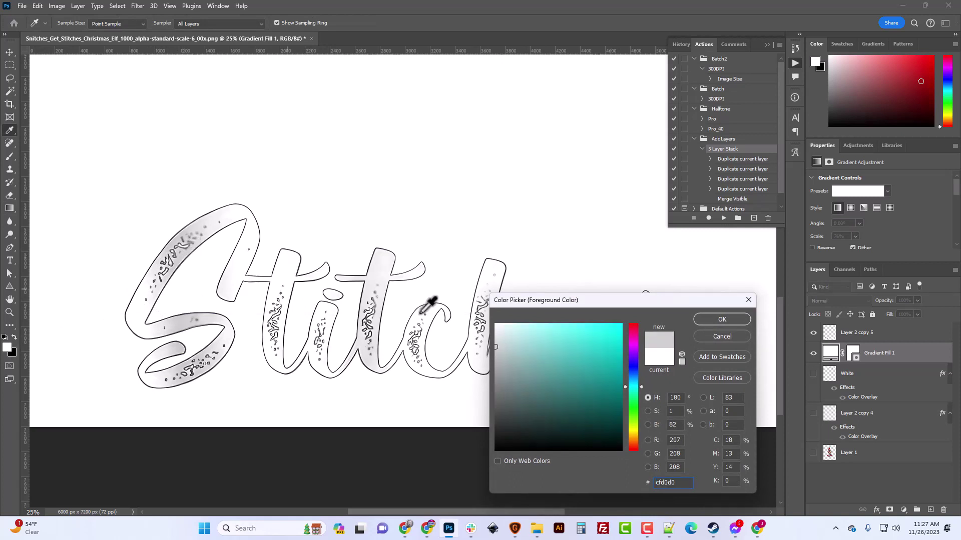
click(712, 320)
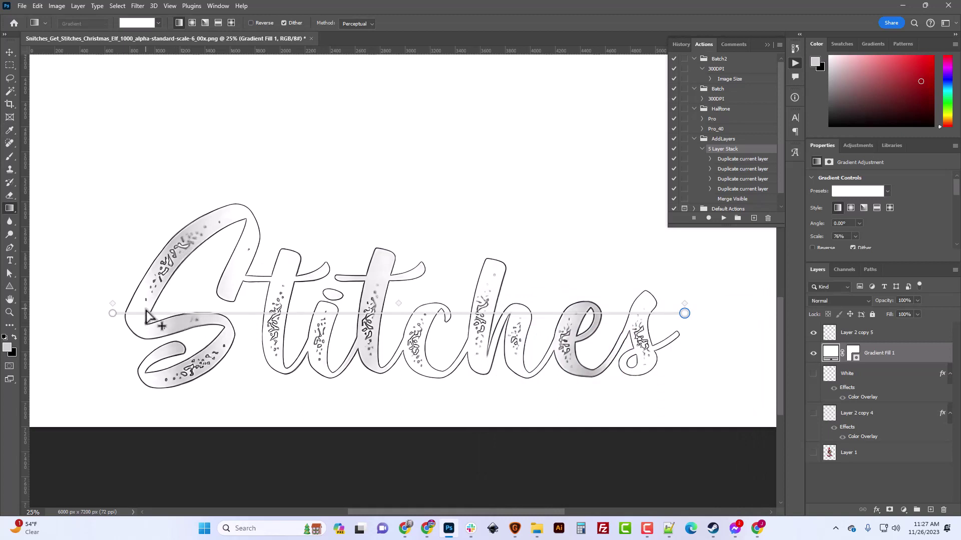
click(145, 313)
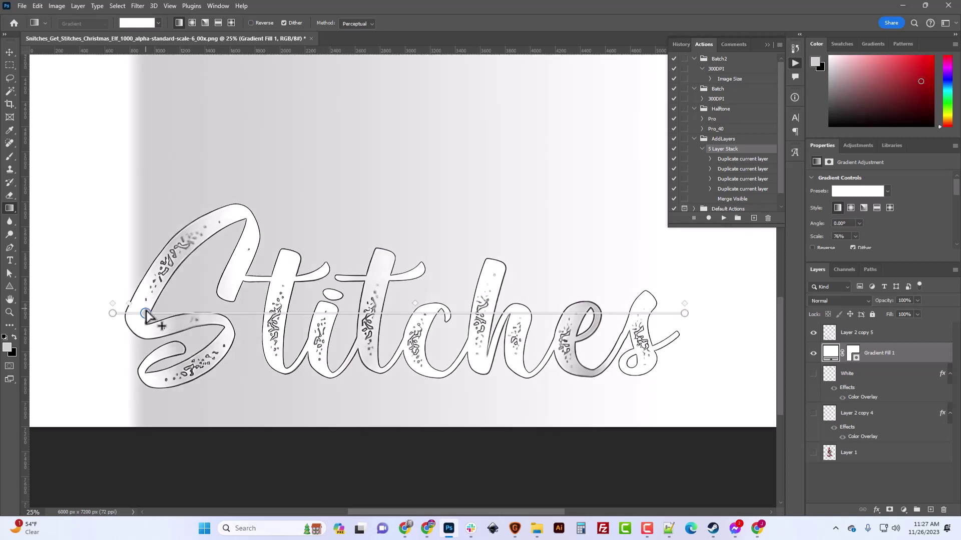
drag(146, 313, 175, 315)
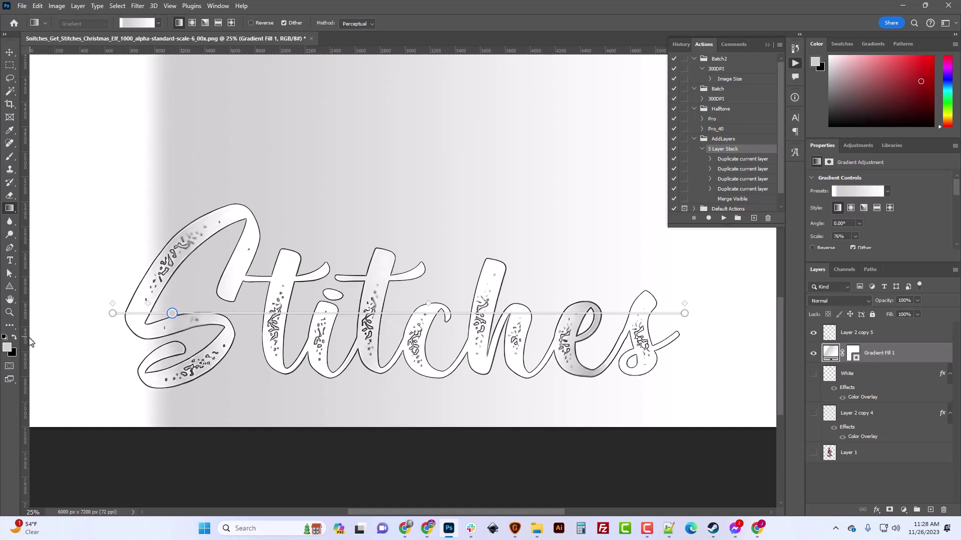
Reset the foreground colour to white and add a white stop just after the gray one, near the end of the S.
click(6, 338)
click(14, 338)
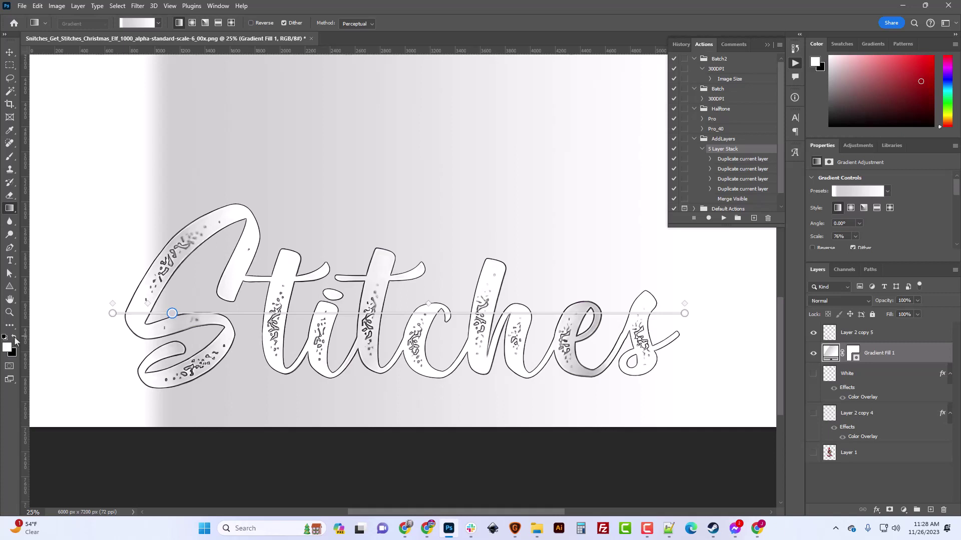
click(203, 313)
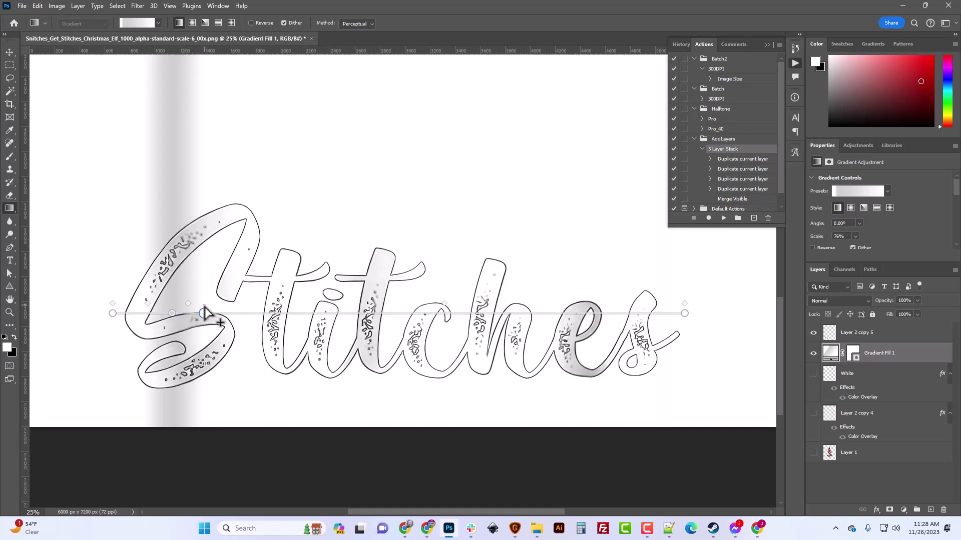
mouse_move(204, 315)
mouse_down()
mouse_move(215, 314)
mouse_move(206, 315)
mouse_up()
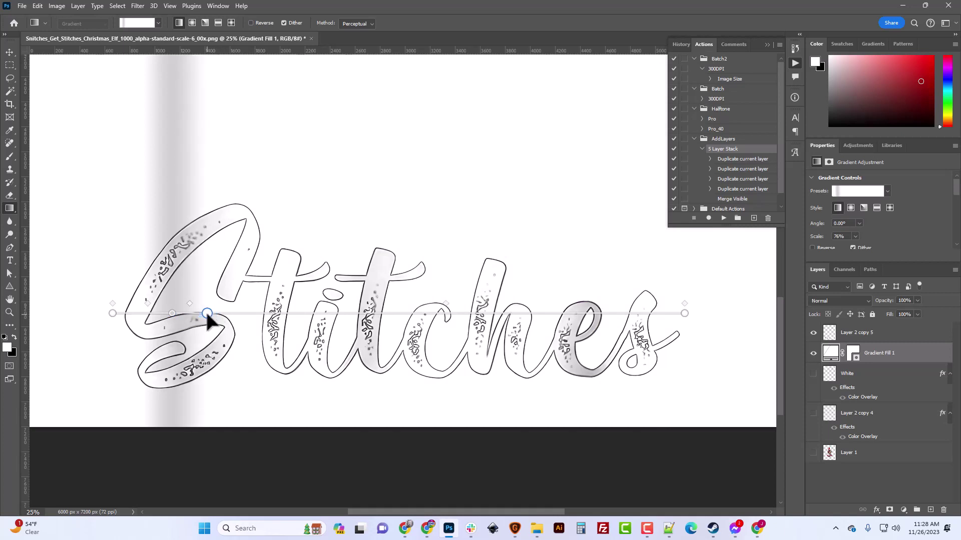
mouse_move(206, 314)
mouse_down()
mouse_move(174, 314)
mouse_move(211, 314)
mouse_up()
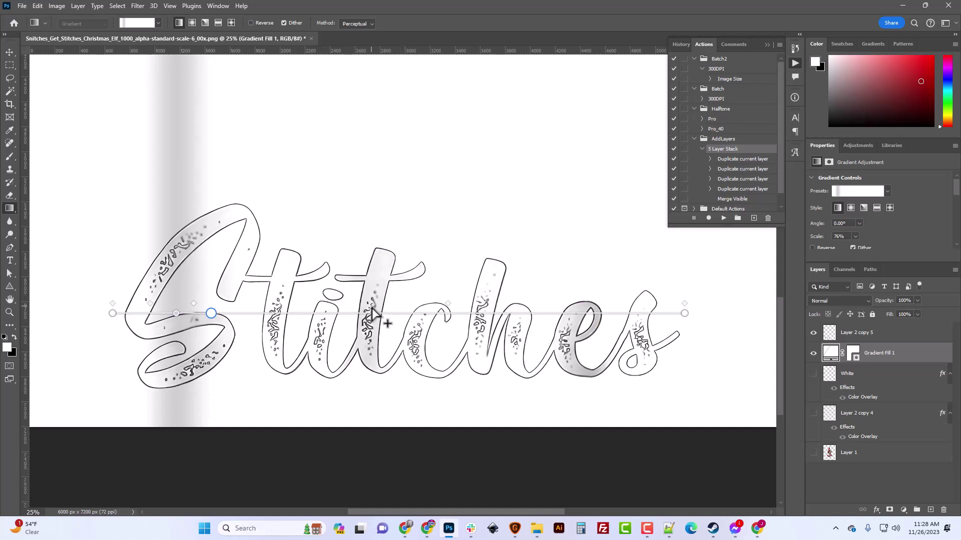
click(8, 348)
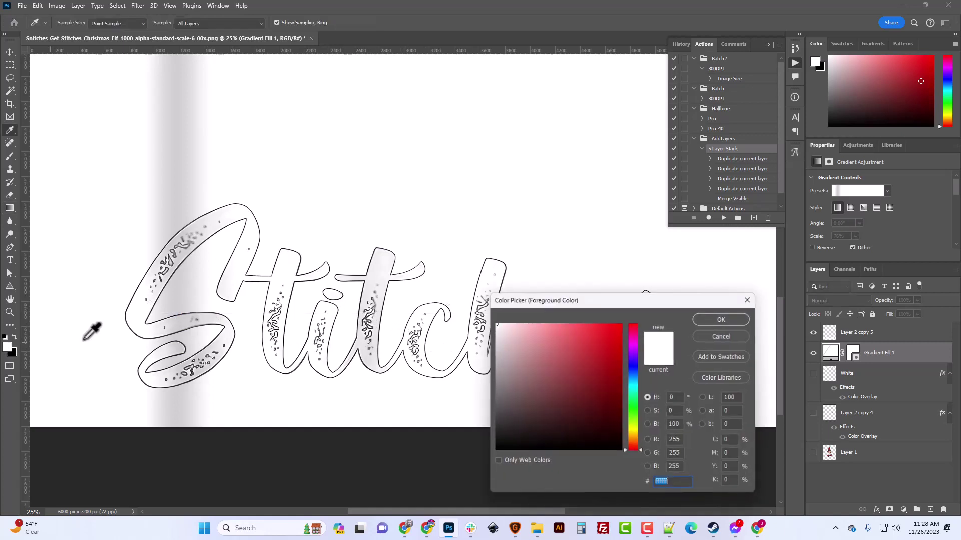
click(368, 299)
click(732, 318)
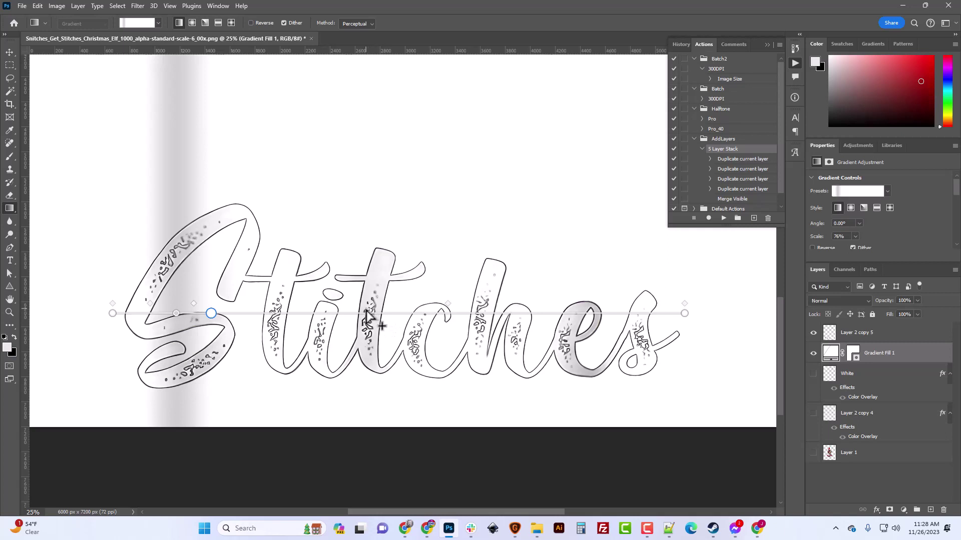
click(366, 313)
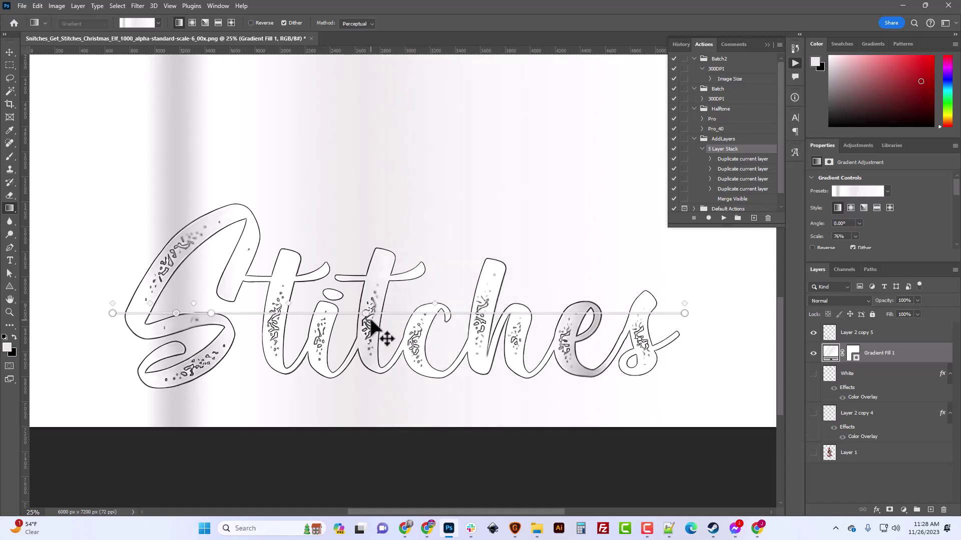
key(Delete)
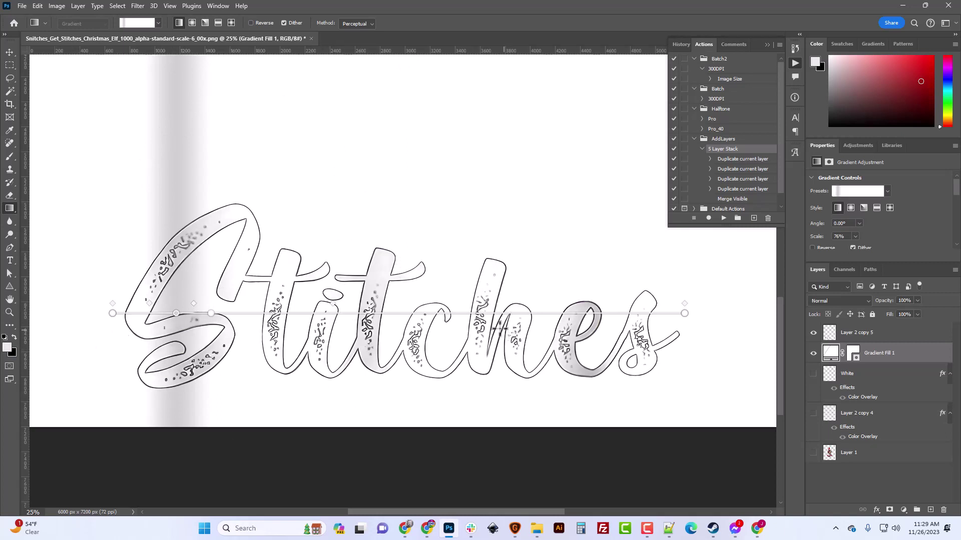
Reset the foreground colour to white and add a white gradient stop over the letter c.
click(14, 339)
click(14, 338)
click(438, 313)
Sample the pale gray #e8e7e5 from the second t and add it as a gradient stop over that letter.
click(11, 350)
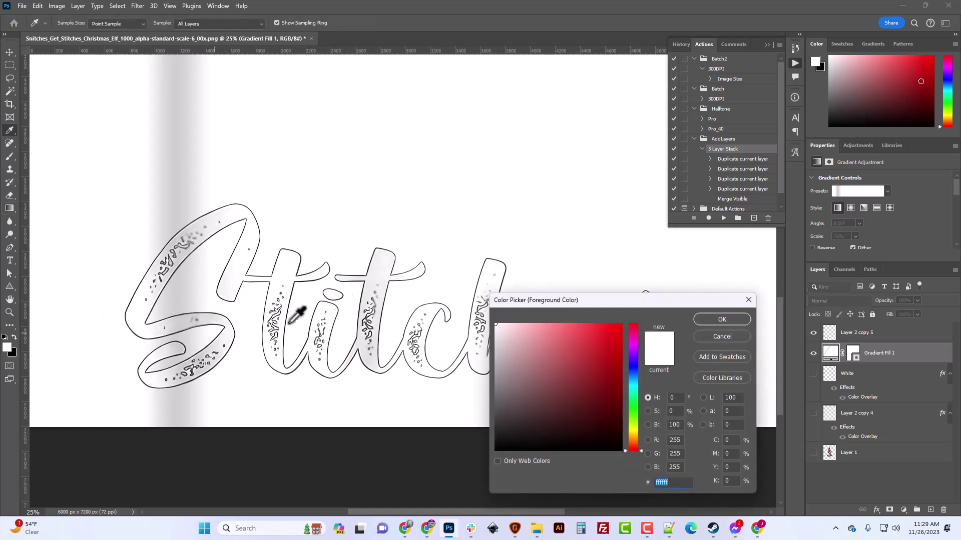
click(368, 297)
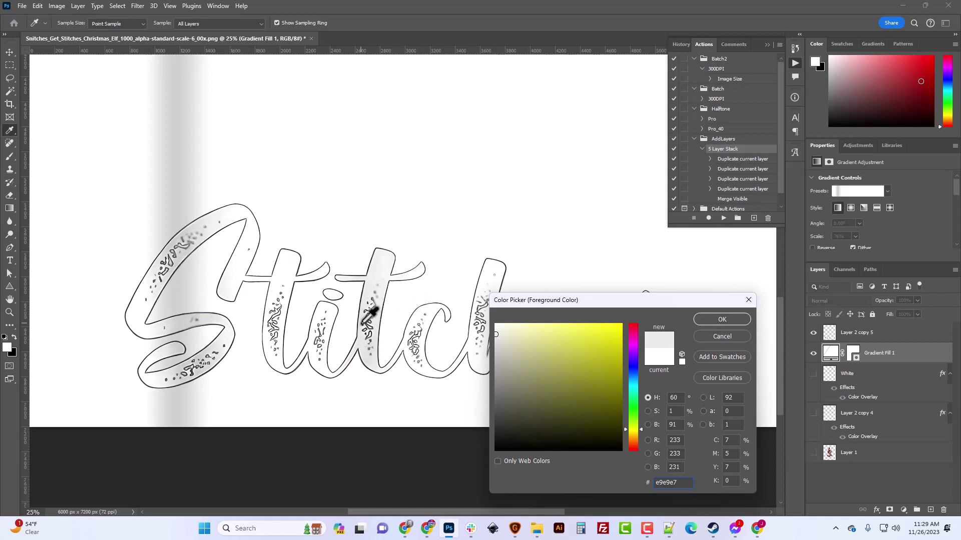
click(362, 322)
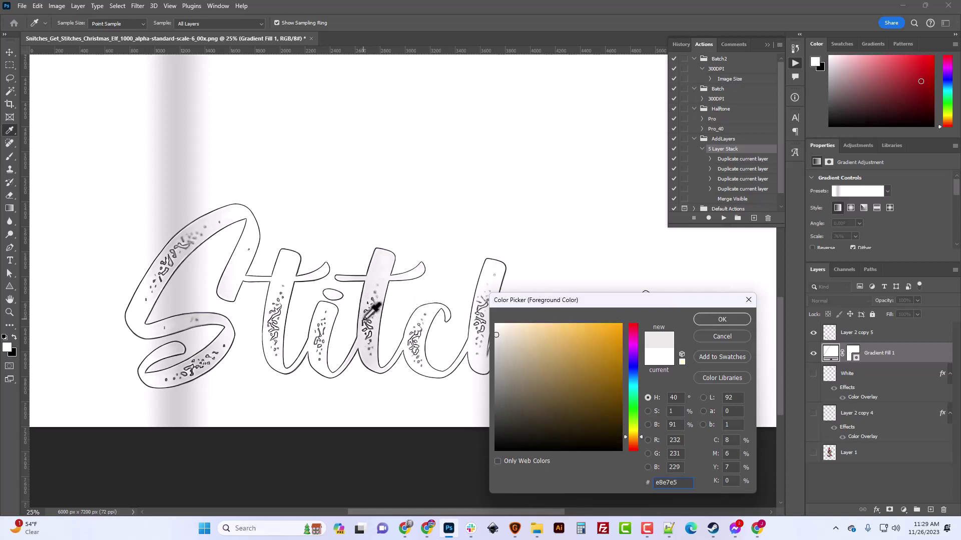
click(722, 319)
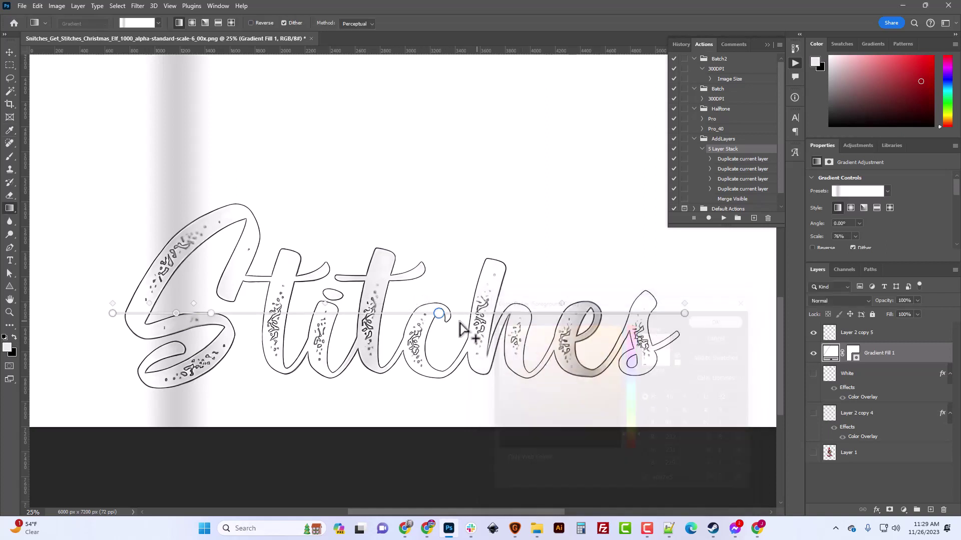
click(374, 313)
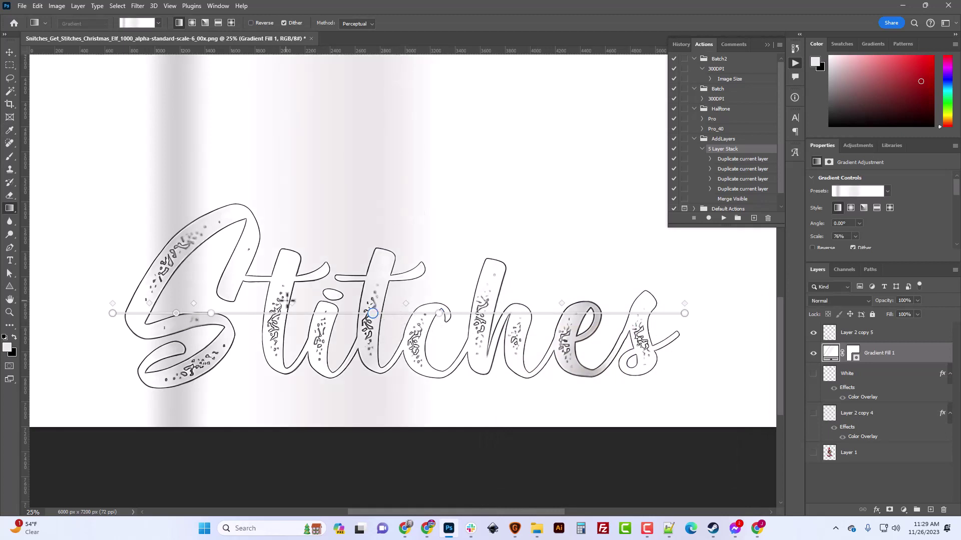
Narrow the pale gray band over the second t by shifting its stop and midpoints and pulling the following white stop closer.
drag(292, 303, 297, 303)
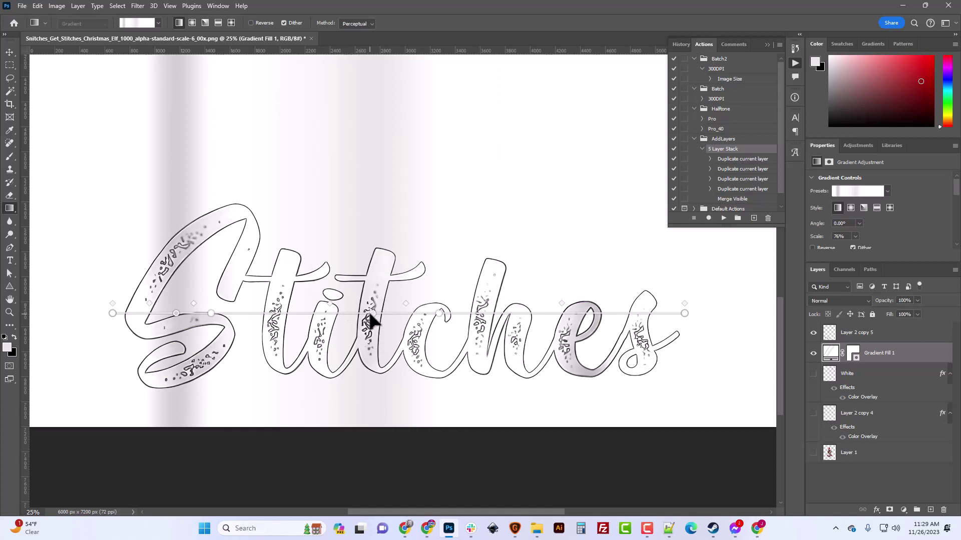
drag(361, 313, 384, 303)
drag(325, 304, 357, 314)
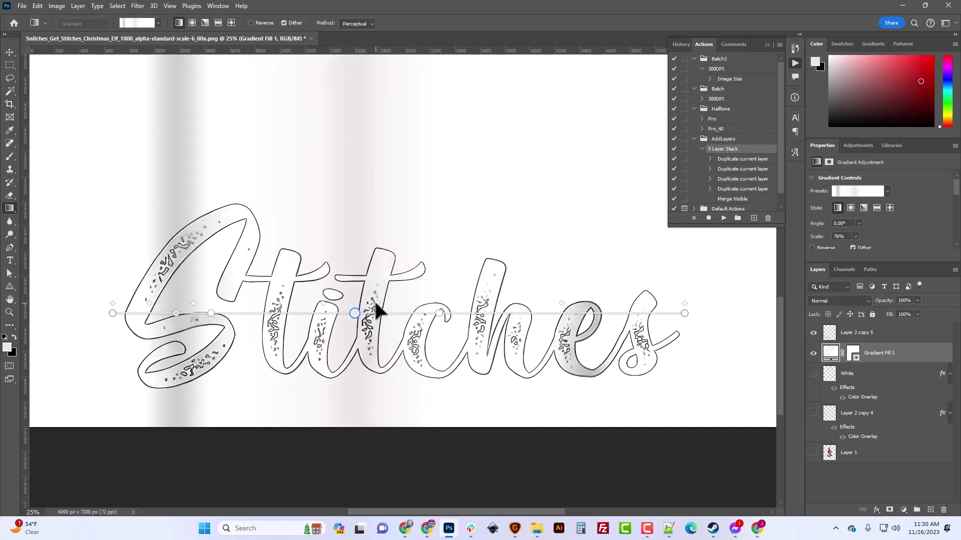
mouse_move(358, 315)
mouse_down()
mouse_move(349, 314)
mouse_move(359, 315)
mouse_up()
drag(438, 313, 395, 314)
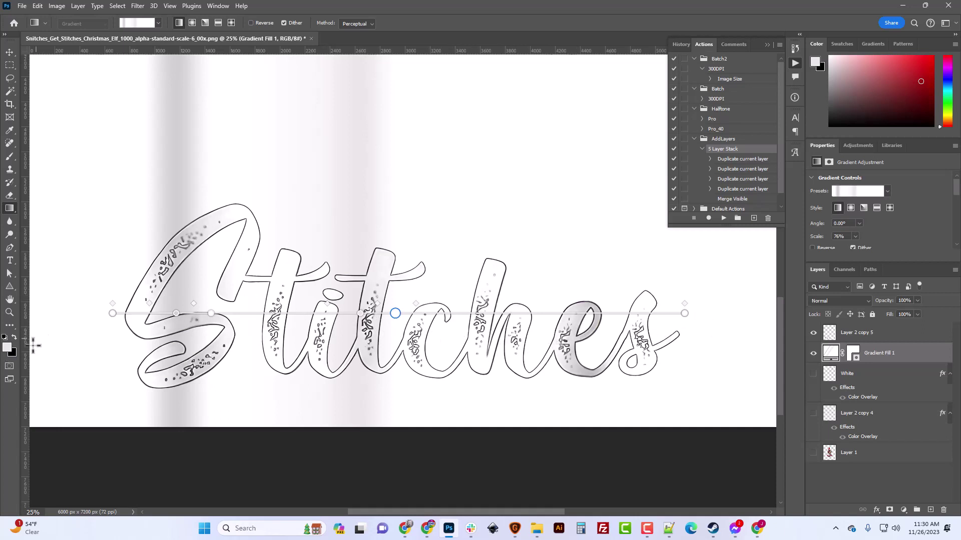
Reset the foreground colour to white and add a white gradient stop between the h and the e.
click(4, 337)
click(14, 337)
click(510, 314)
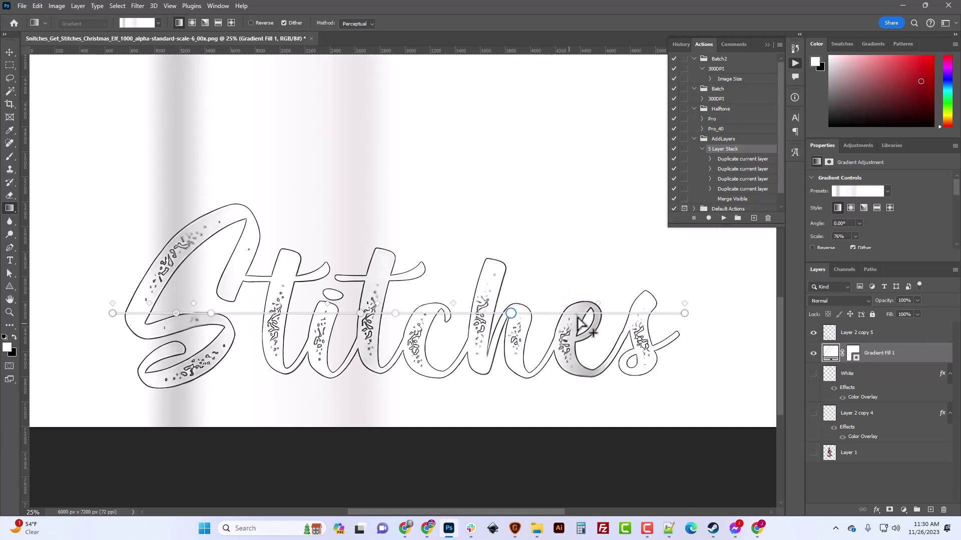
drag(453, 303, 547, 313)
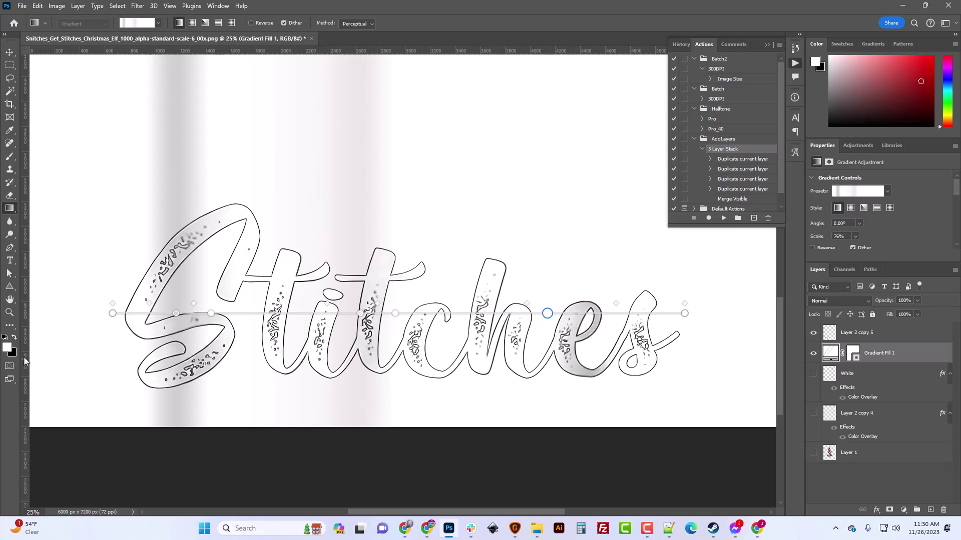
Sample the light gray from the top of the letter e and add it as a gradient stop over that letter.
click(8, 348)
drag(661, 306, 331, 258)
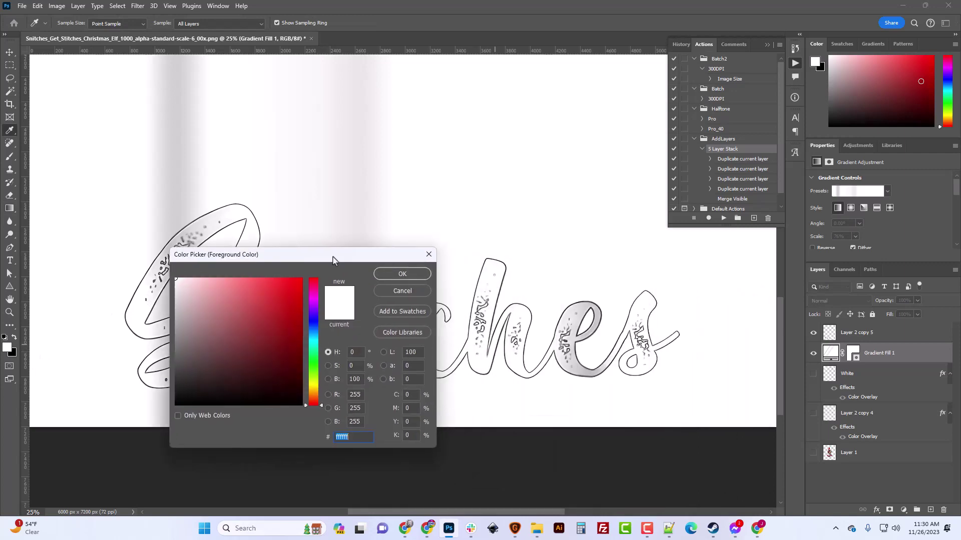
click(596, 298)
click(390, 269)
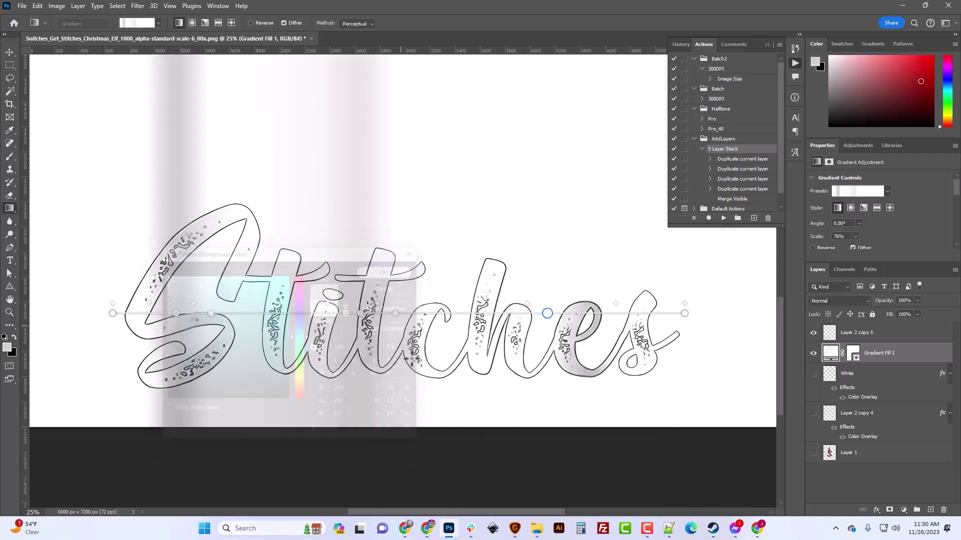
click(587, 313)
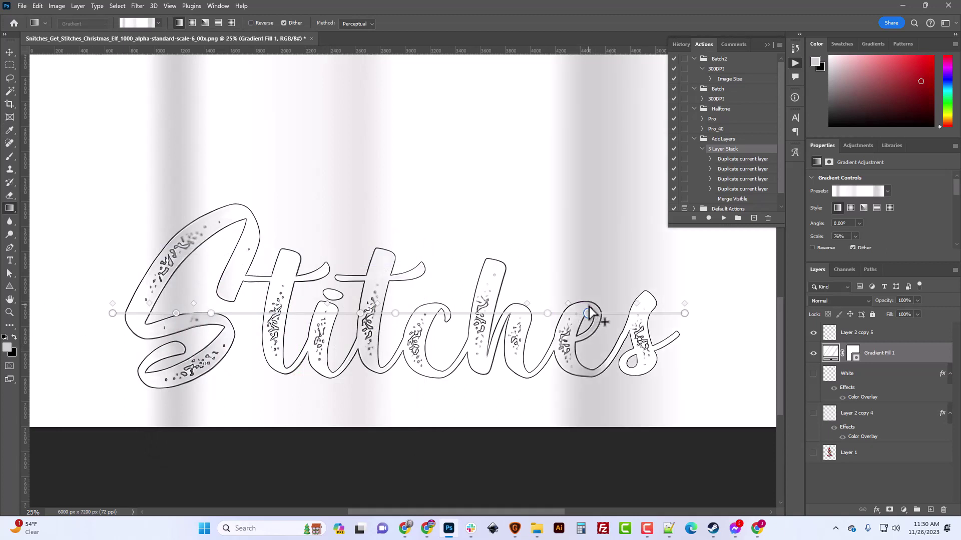
Tighten the gray band over the e by moving its trailing midpoint inward, its preceding white stop closer, and fine-tuning the gray stop.
drag(636, 304, 611, 305)
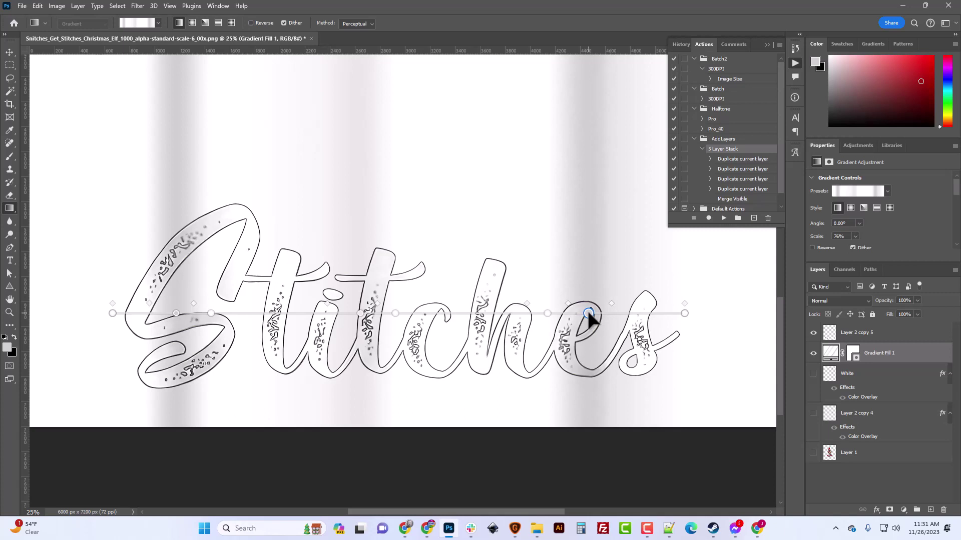
drag(548, 313, 550, 313)
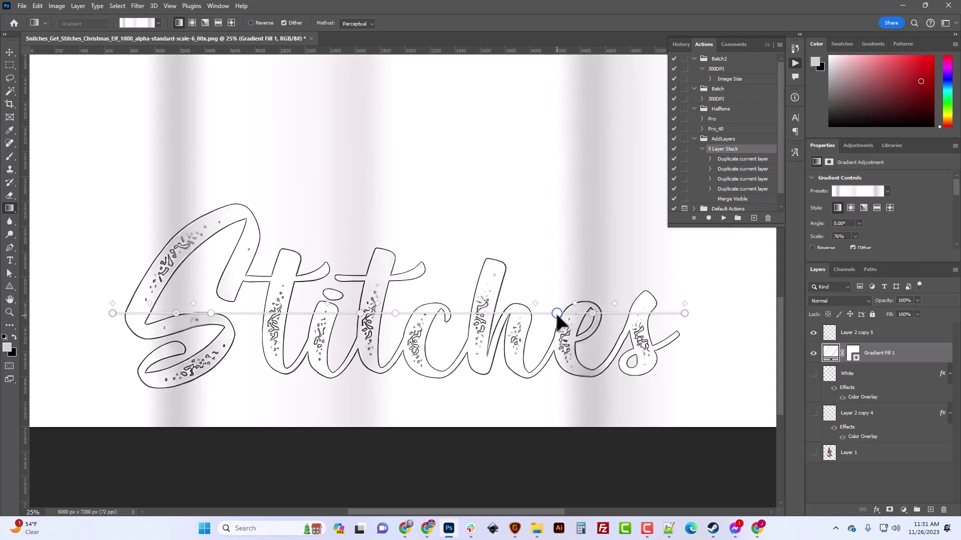
drag(593, 314, 598, 314)
Move the gradient fill above the Stitches lettering layer, clip it to the lettering, and toggle its visibility to compare with the original shading.
drag(882, 360, 877, 328)
drag(876, 327, 875, 330)
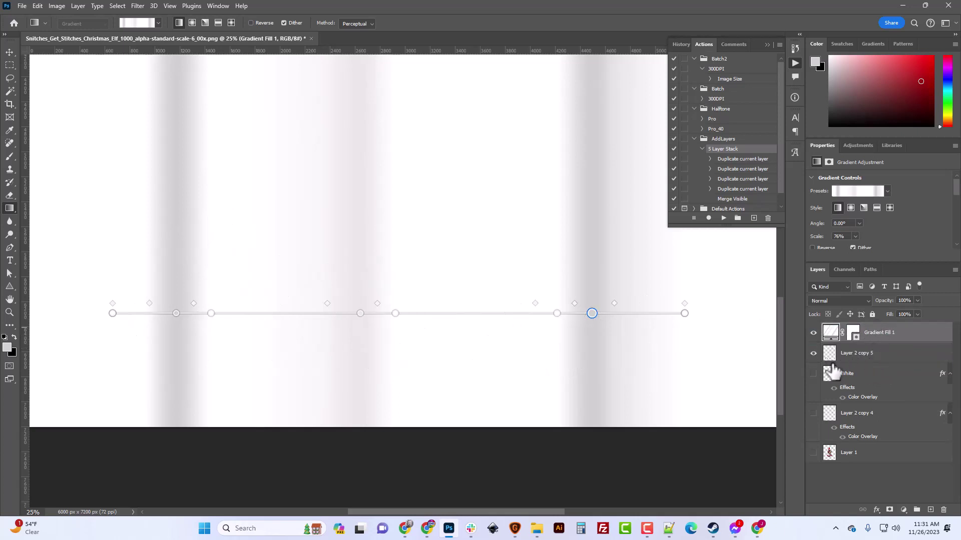
right_click(876, 336)
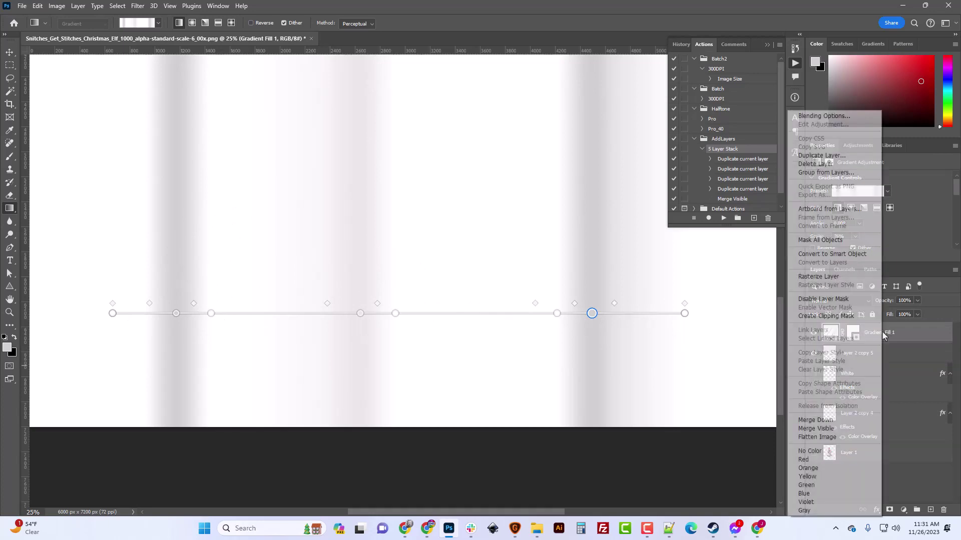
click(831, 316)
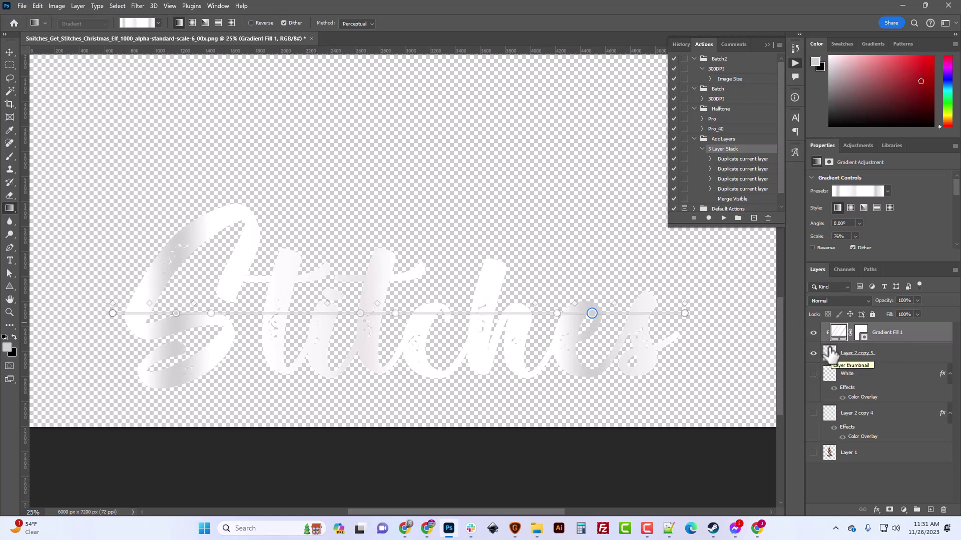
click(813, 333)
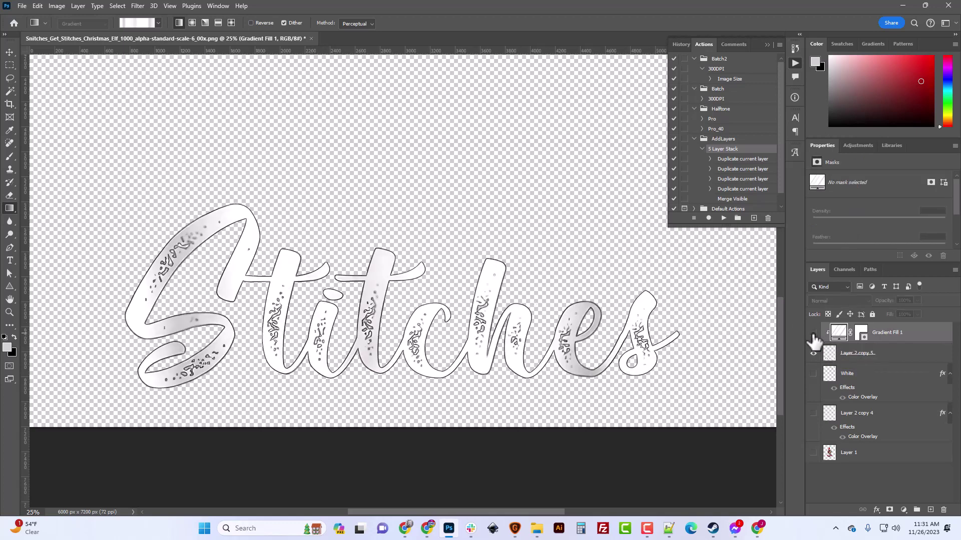
click(813, 333)
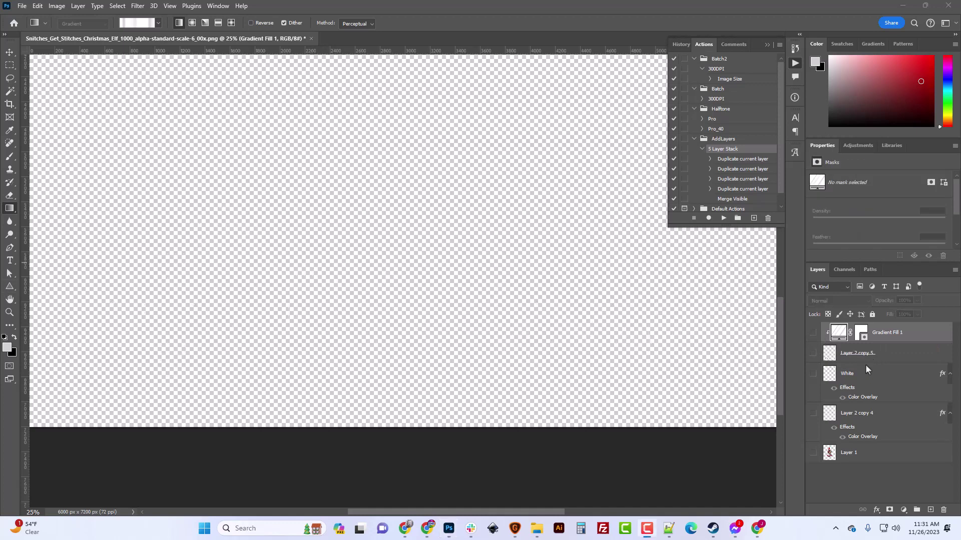
Show the dots layer named Layer 2 copy 4 and rename it Grey.
click(853, 415)
click(863, 420)
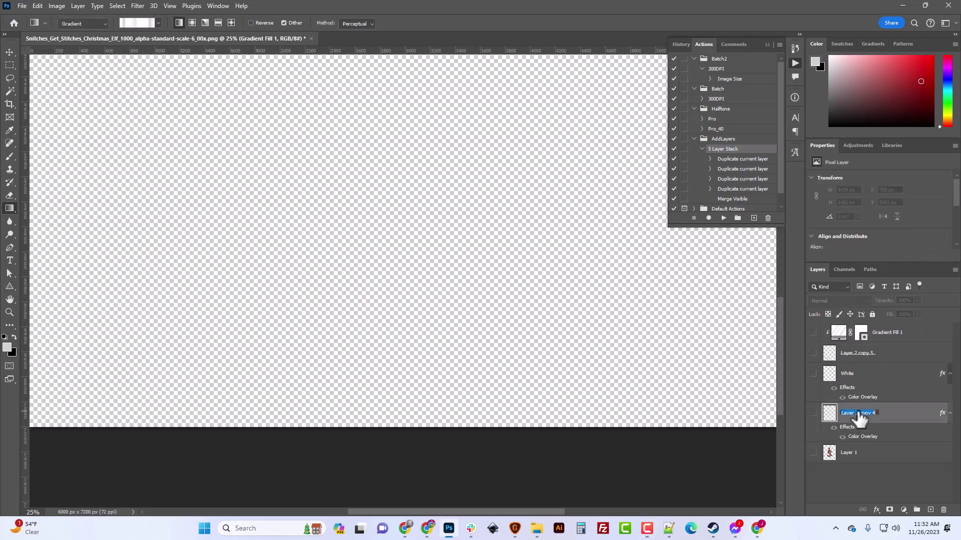
click(813, 414)
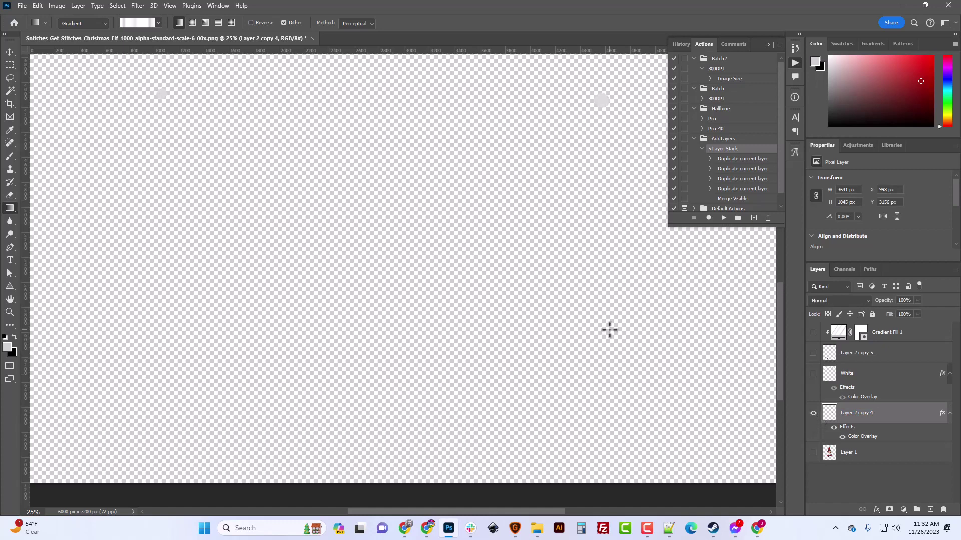
double_click(851, 414)
key(BackSpace)
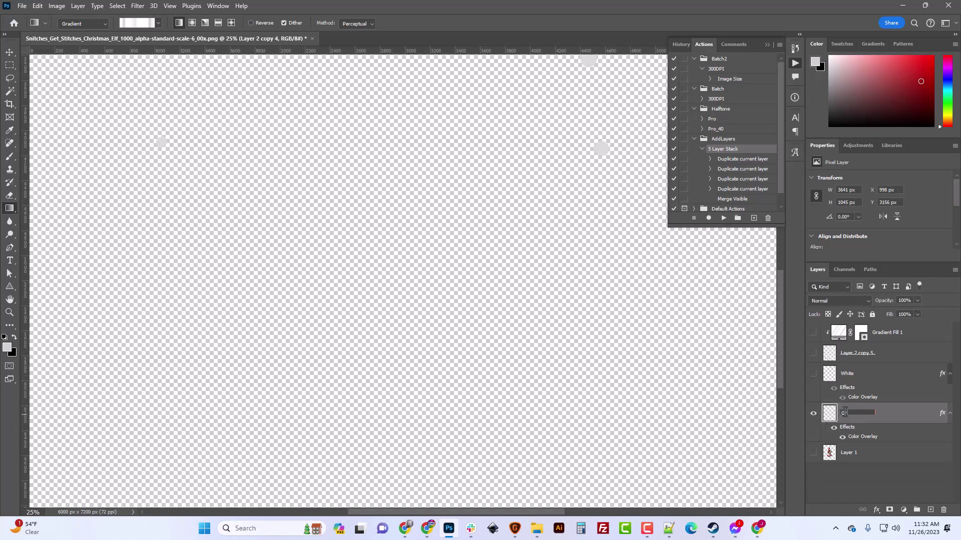
text(Grey)
key(Return)
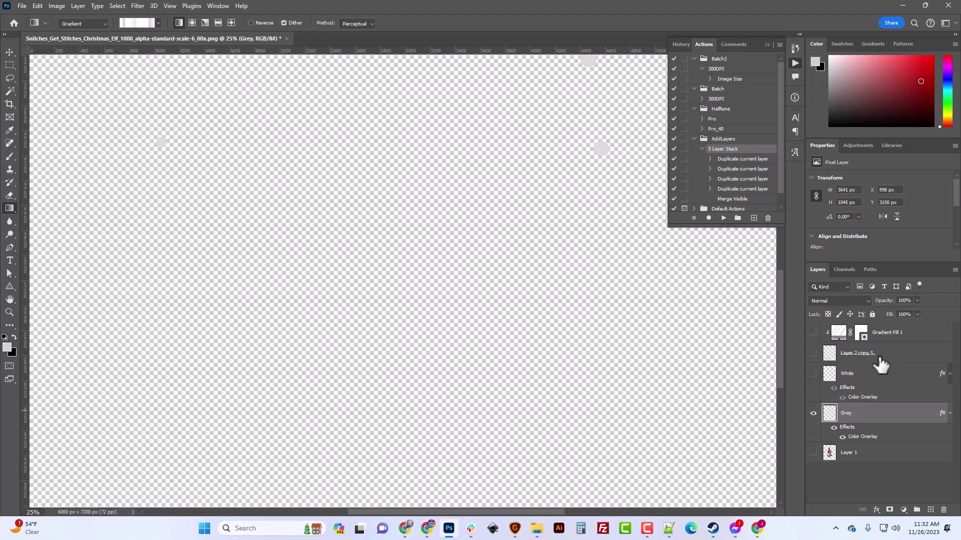
Show the Stitches lettering and its gradient fill, hide the Grey layer, and group the lettering with the gradient.
click(813, 354)
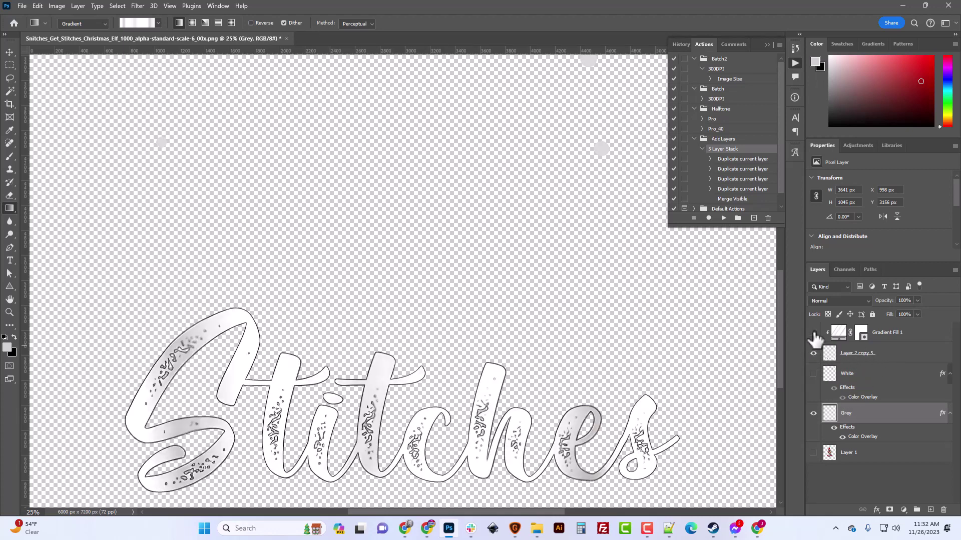
click(813, 332)
click(813, 413)
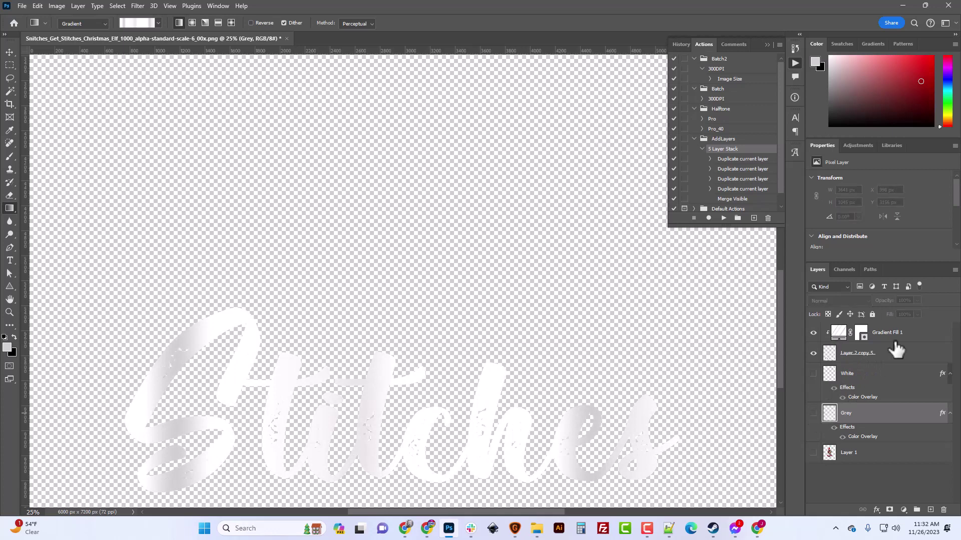
click(889, 354)
shift+click(893, 334)
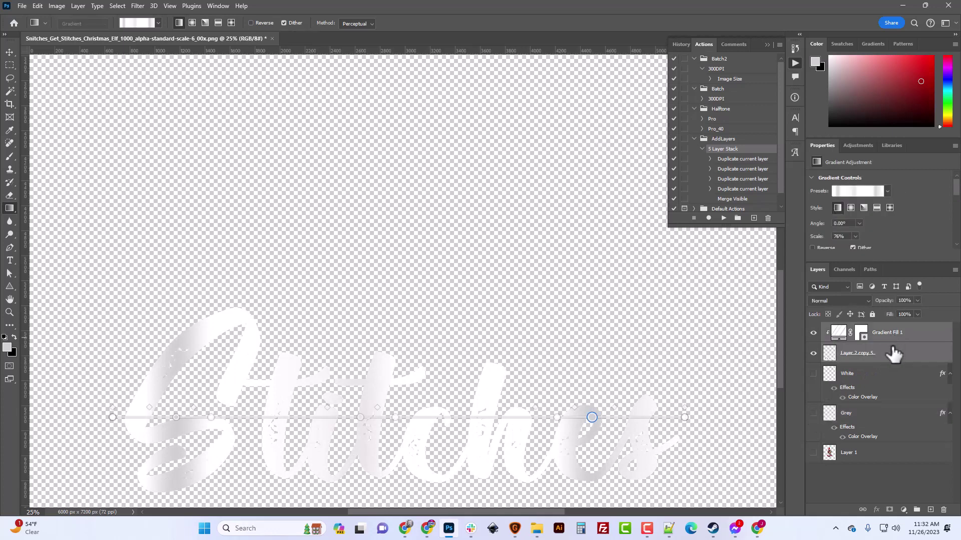
key(ctrl+g)
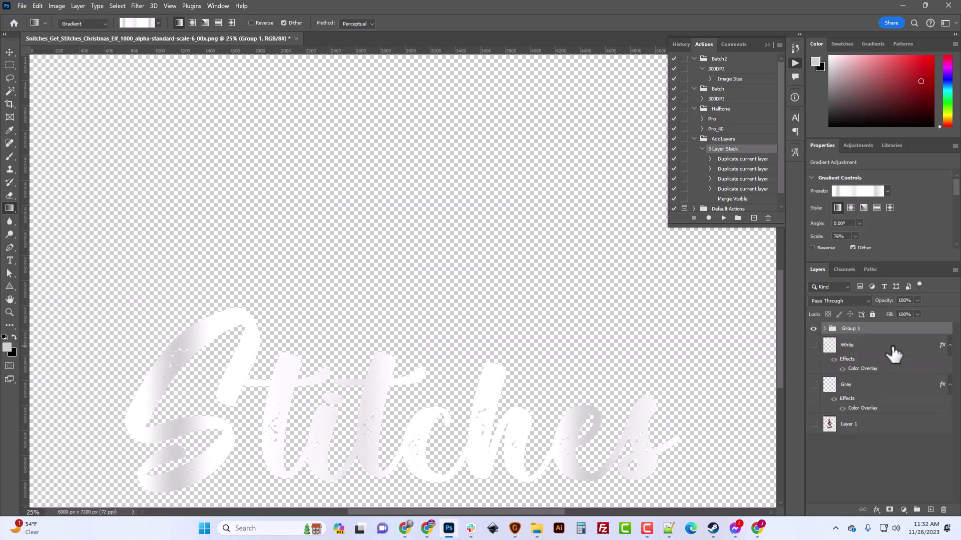
Rename the new group as Stitches and hide it.
double_click(852, 329)
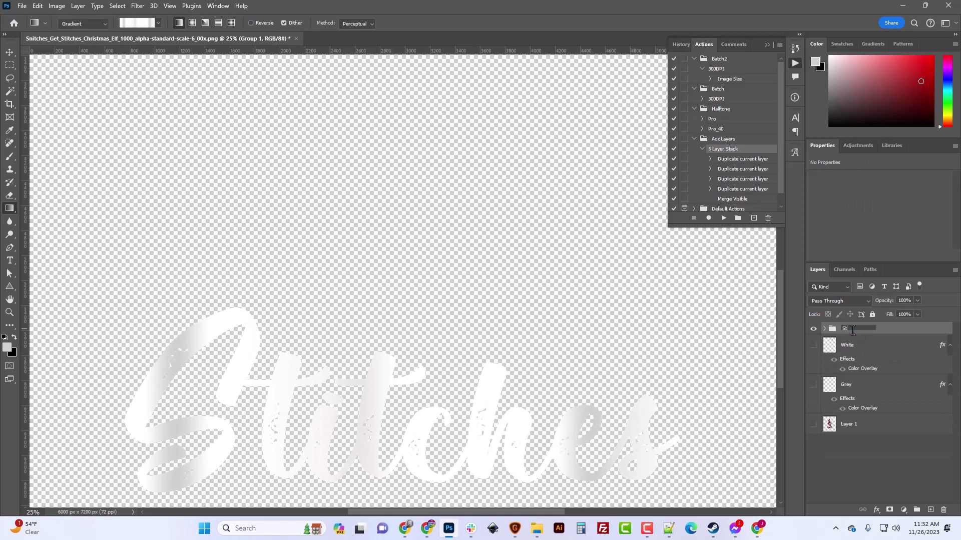
key(Return)
click(813, 328)
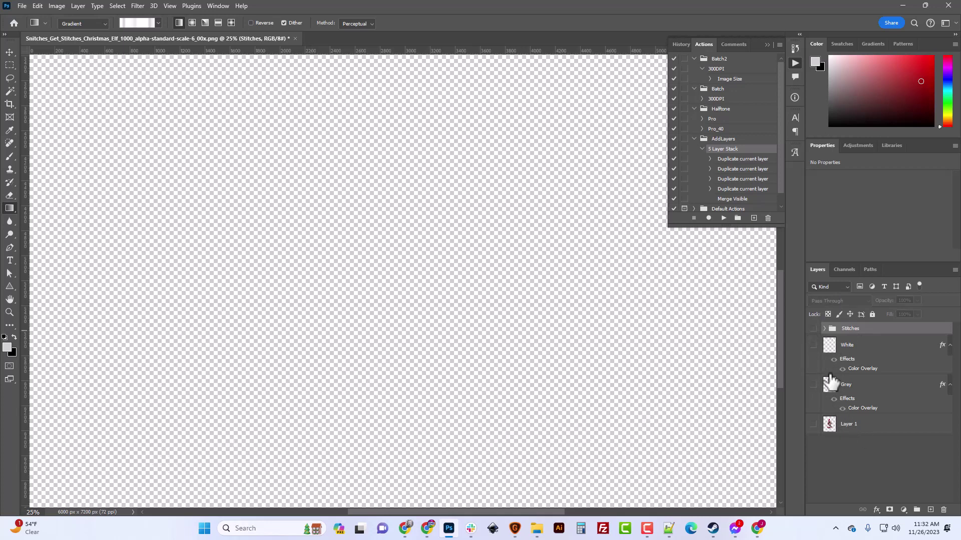
Move Layer 1 to the top of the layer stack and make it visible.
click(849, 431)
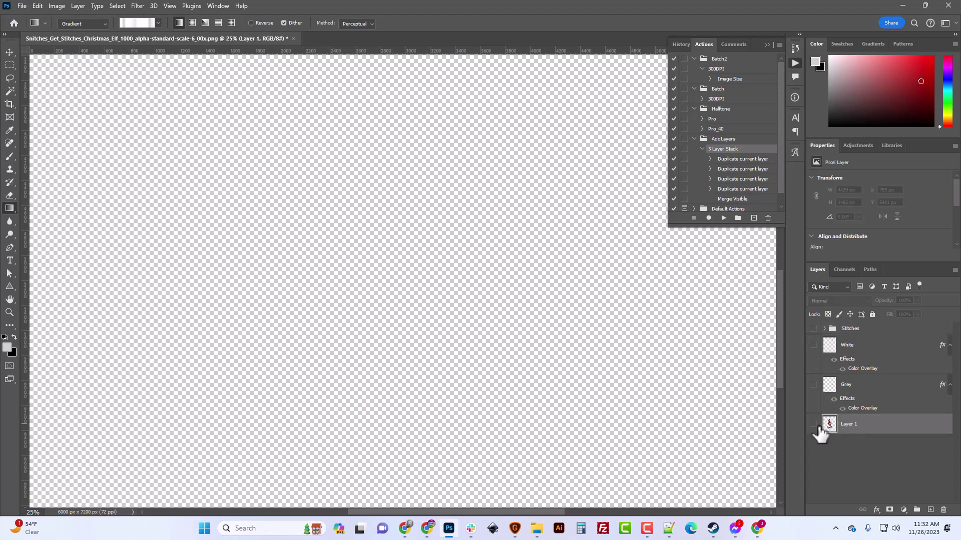
drag(851, 430, 853, 324)
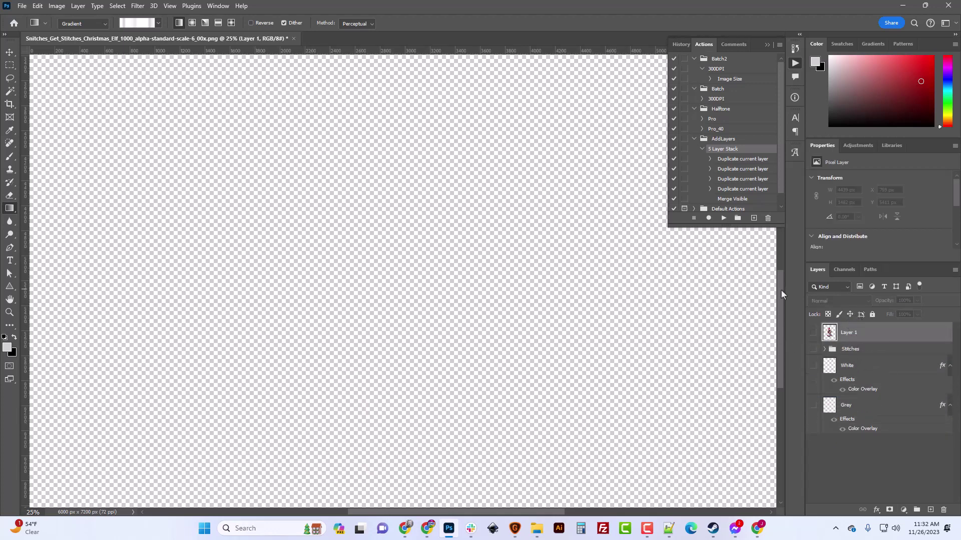
click(813, 333)
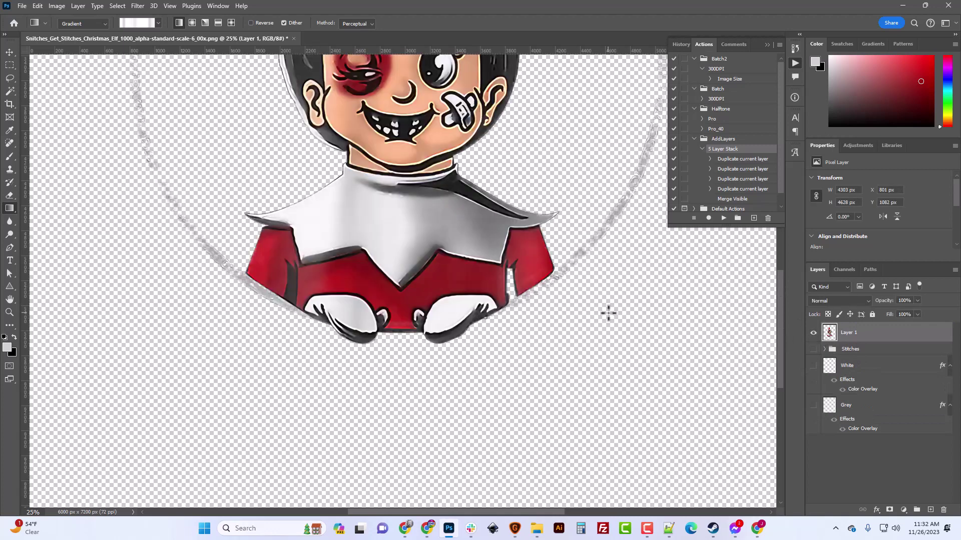
Examine the elf illustration on Layer 1 from the hat to the hands, including its edges and the surrounding gray ring.
key(ctrl+minus)
key(ctrl+minus)
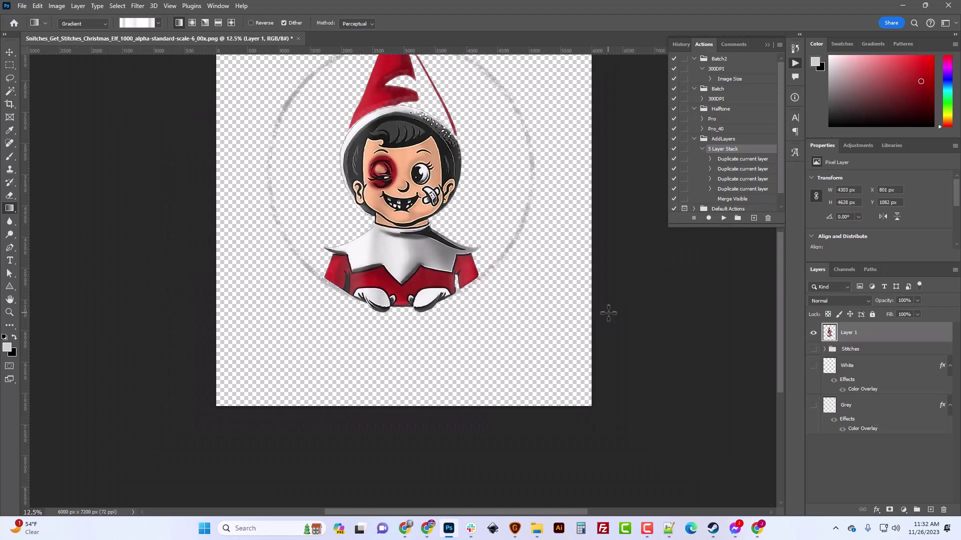
scroll(438, 246, down, 5)
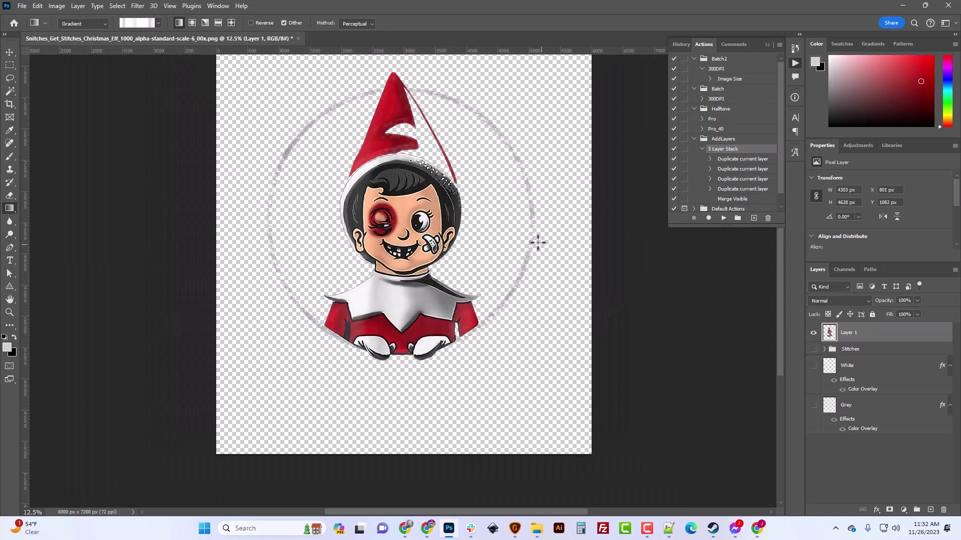
scroll(461, 274, up, 5)
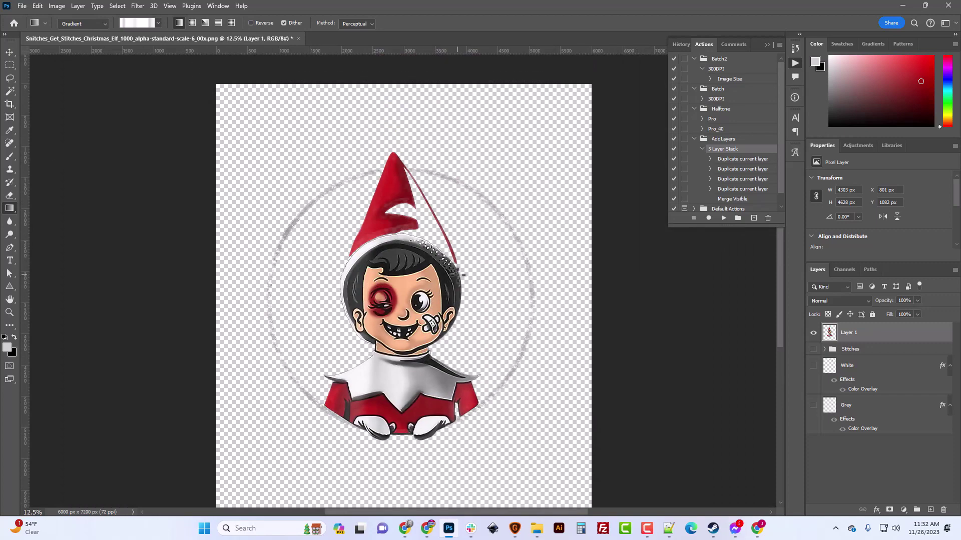
scroll(462, 275, up, 2)
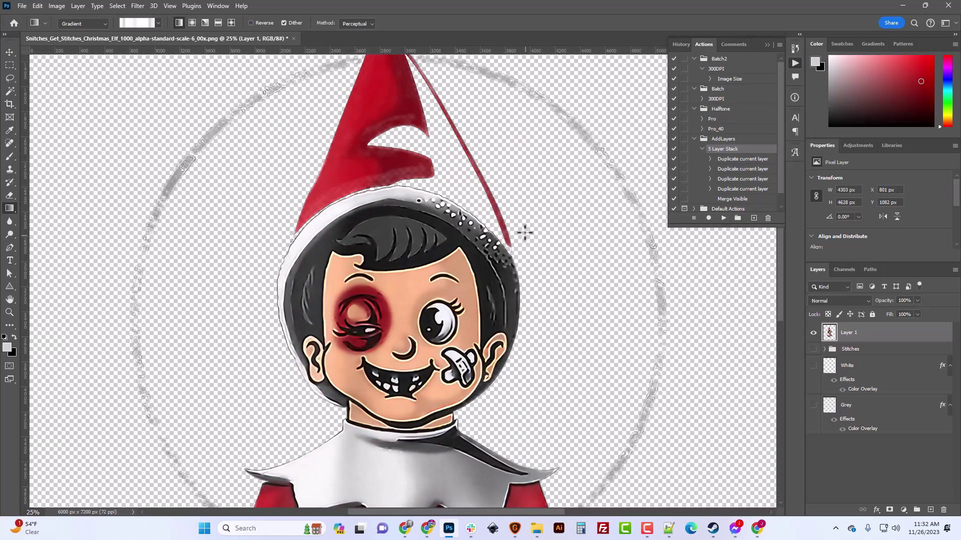
scroll(428, 287, down, 10)
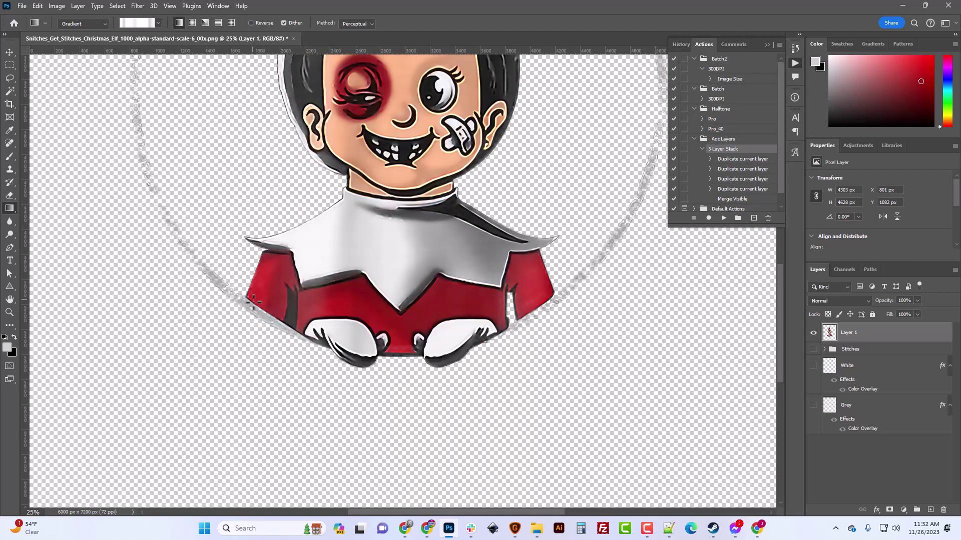
scroll(603, 328, up, 4)
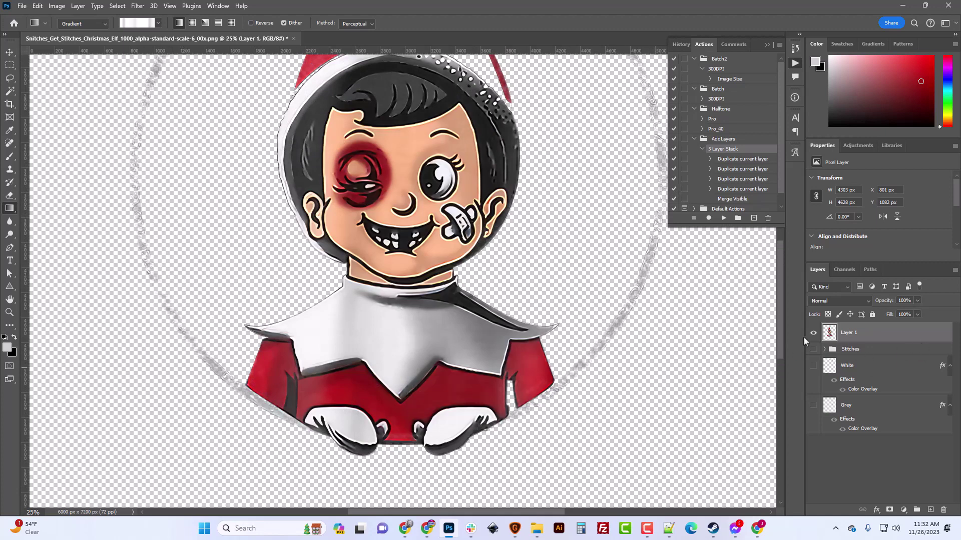
Duplicate Layer 1 within the same document as Layer 1 copy.
right_click(854, 338)
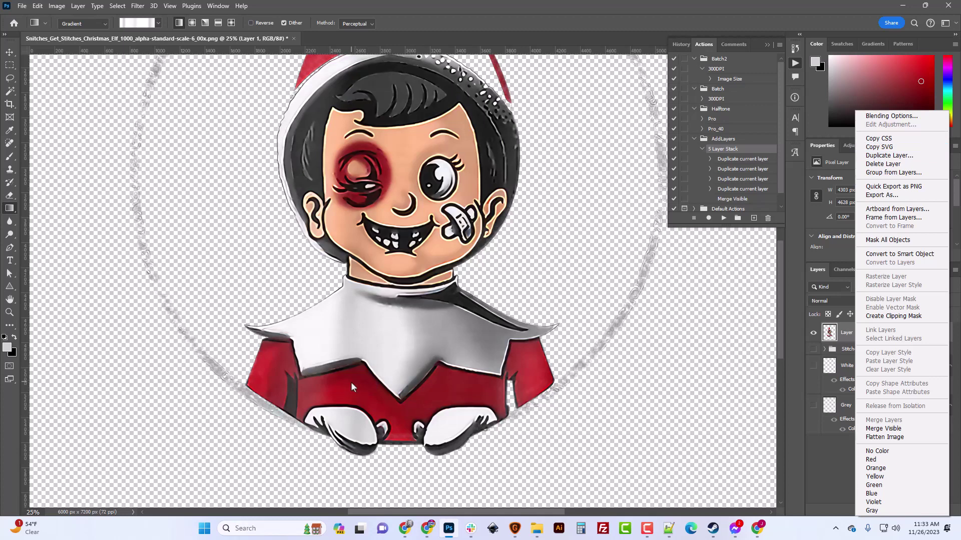
click(641, 8)
scroll(362, 215, up, 3)
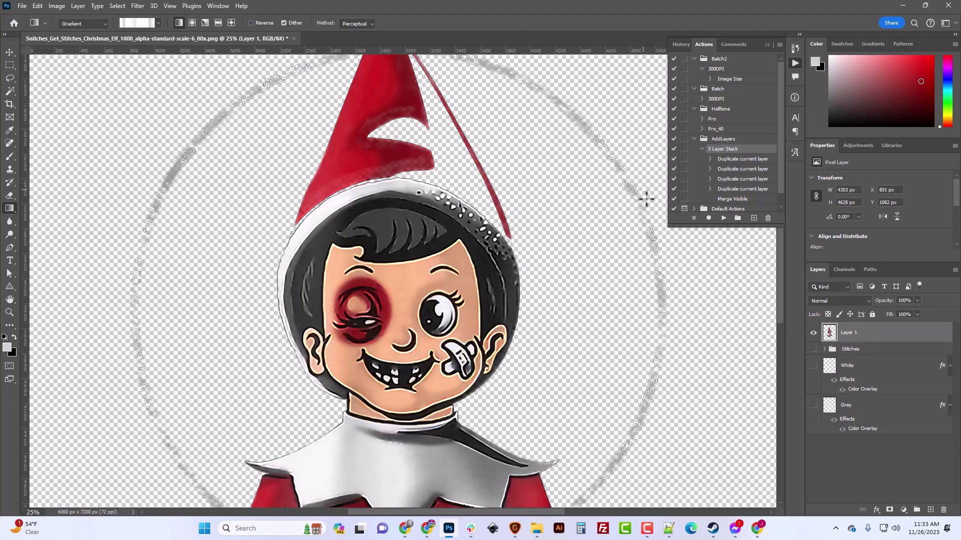
right_click(858, 338)
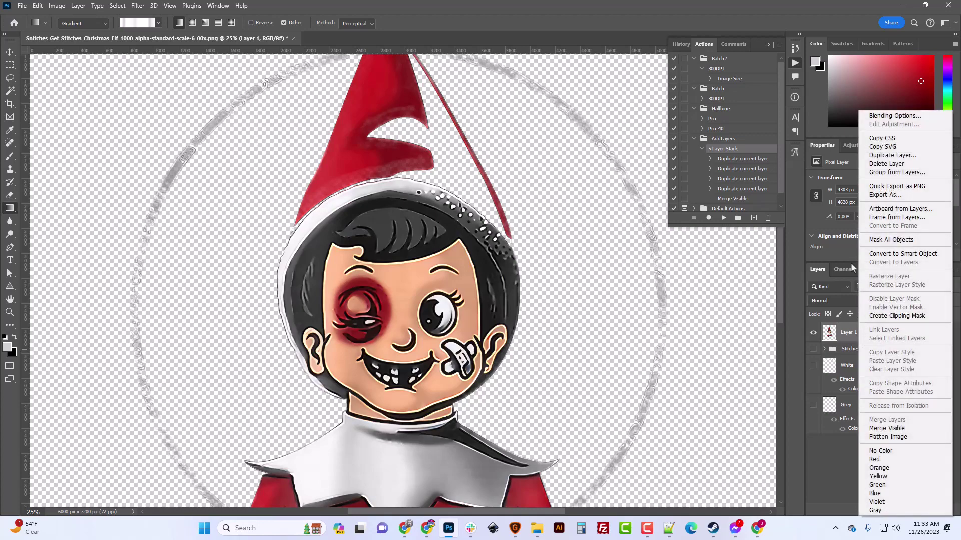
click(895, 155)
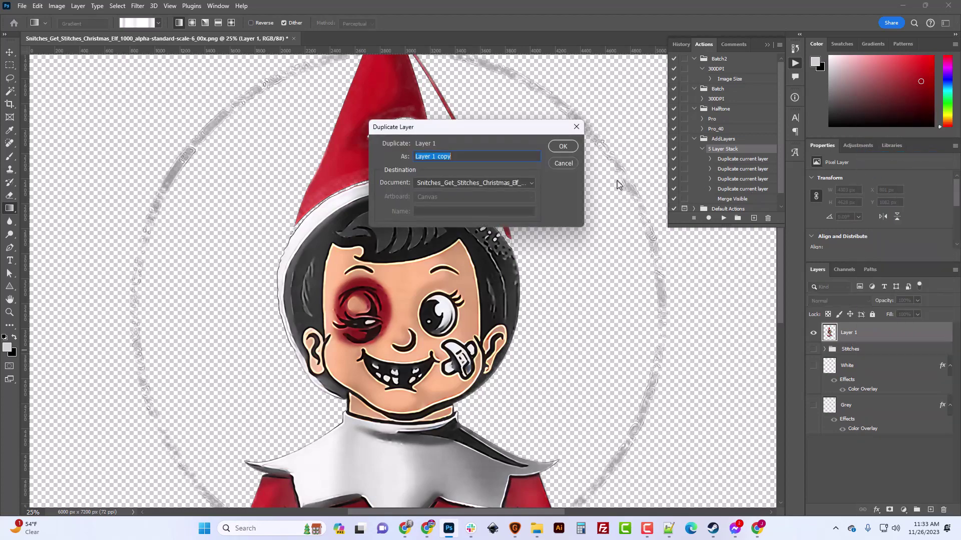
click(562, 147)
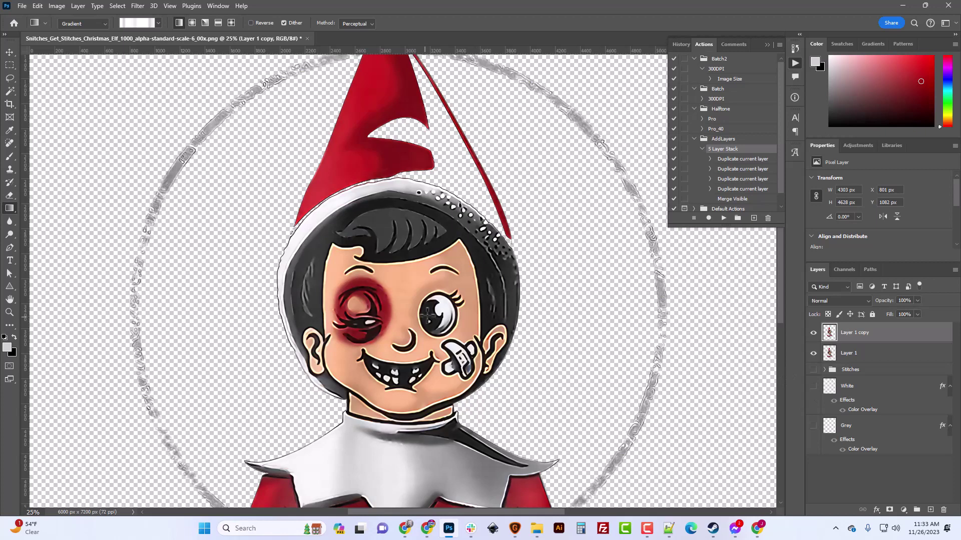
Set the opacity of Layer 1 copy to 50% and merge it down into Layer 1.
scroll(426, 314, up, 3)
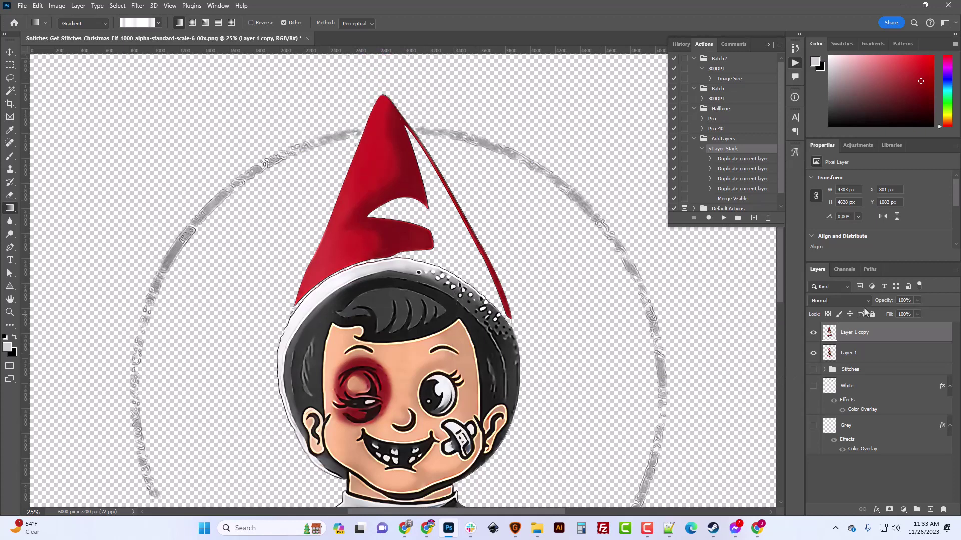
click(917, 300)
drag(892, 314, 894, 314)
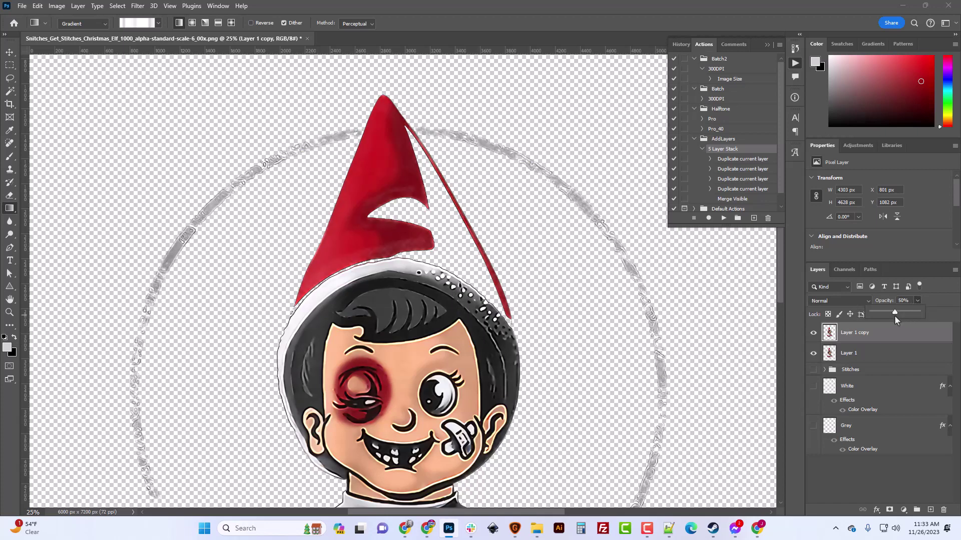
scroll(590, 333, down, 5)
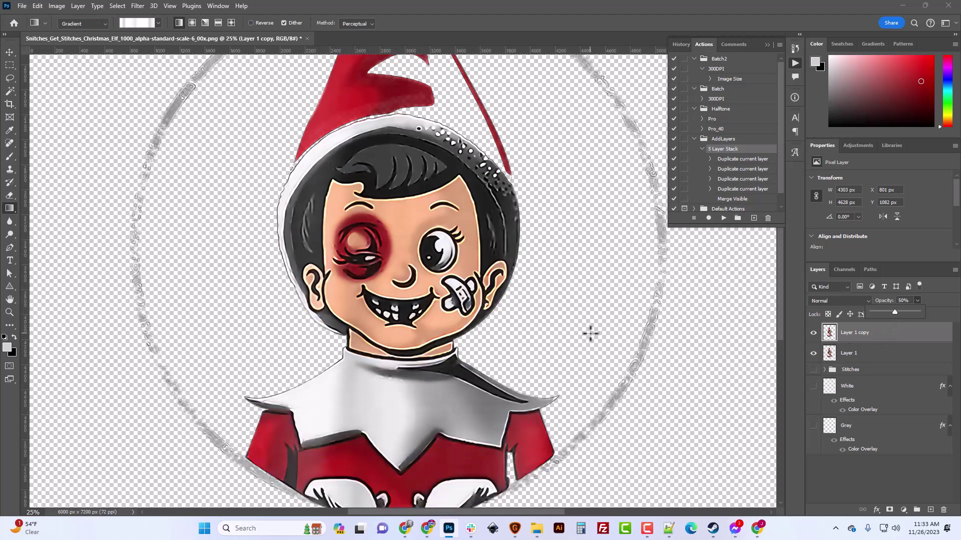
scroll(590, 333, up, 2)
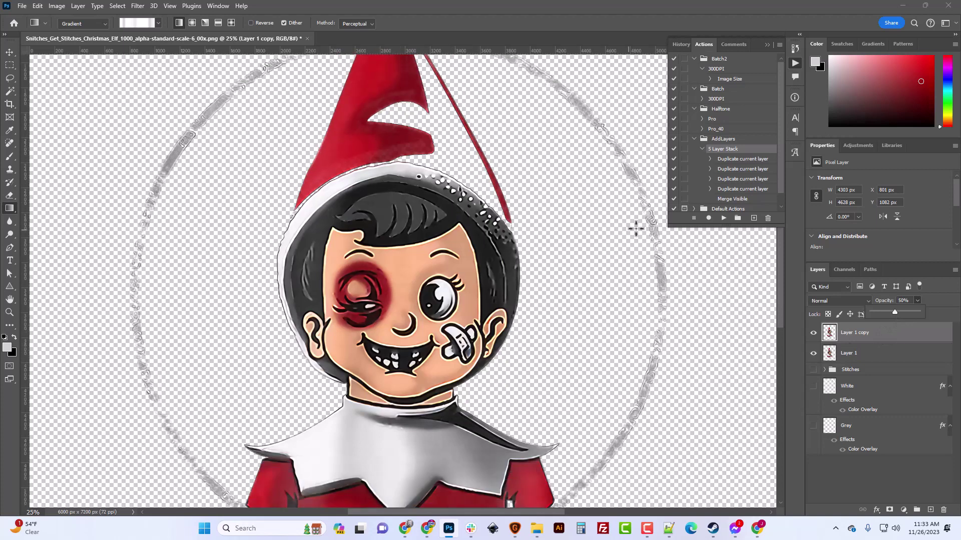
scroll(609, 413, down, 4)
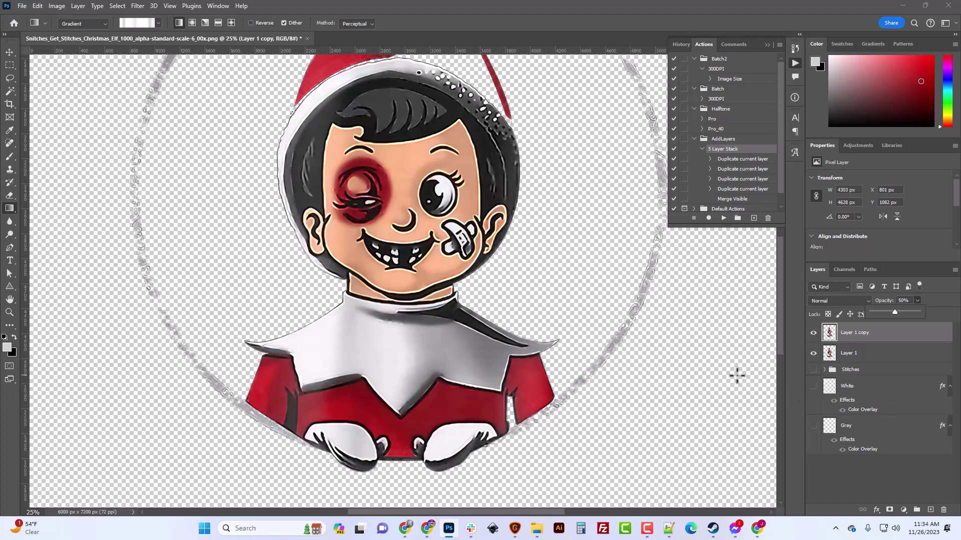
key(ctrl+e)
key(ctrl+e)
Lasso the gray ring fragments on both sides of the red hat's tip on Layer 1, tracing close to the hat edges.
scroll(659, 337, up, 10)
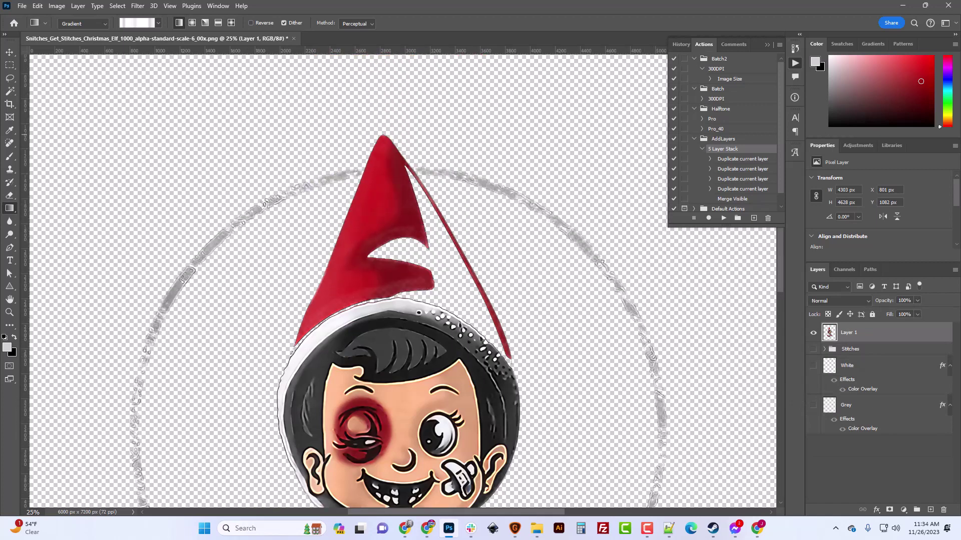
click(10, 78)
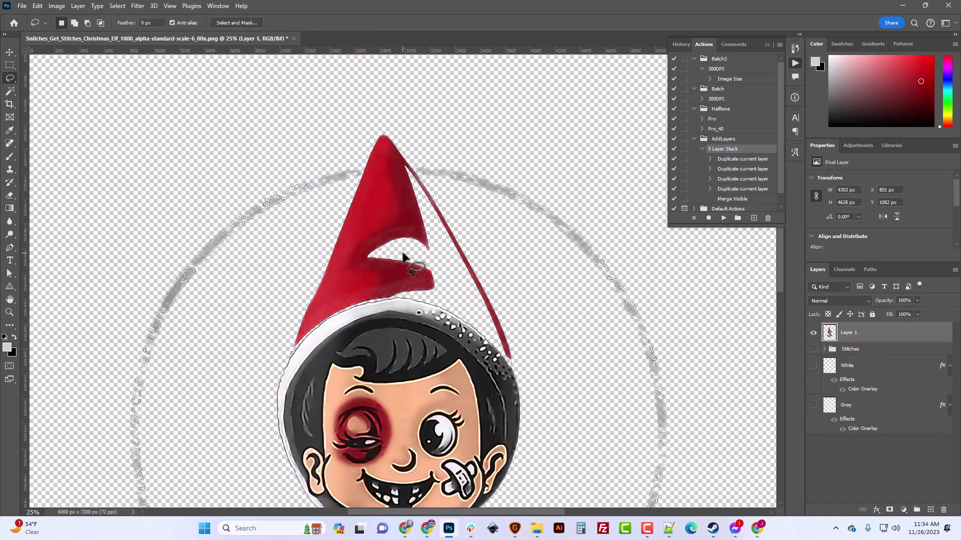
scroll(403, 258, up, 3)
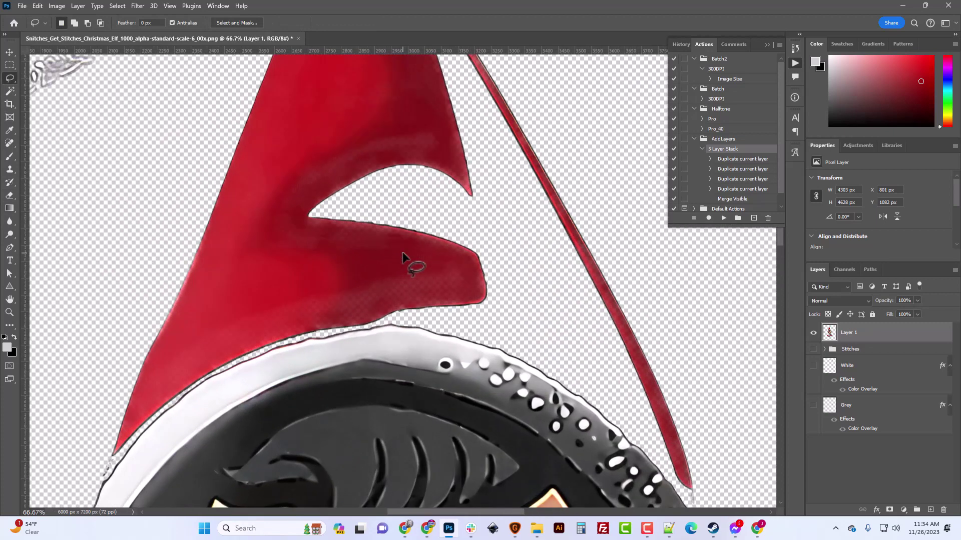
scroll(394, 184, up, 1)
scroll(394, 184, up, 1)
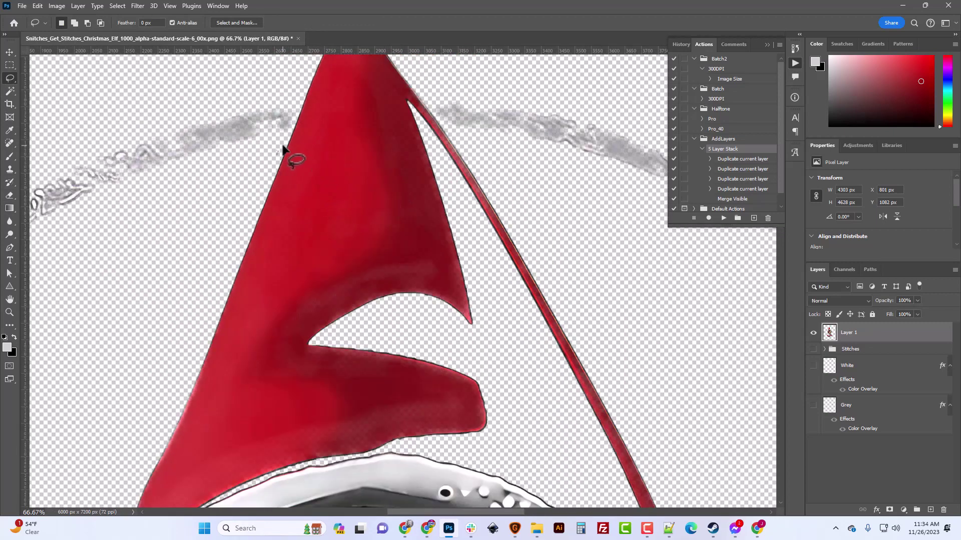
mouse_move(264, 154)
mouse_down()
mouse_move(275, 161)
mouse_move(279, 144)
mouse_up()
key(ctrl+plus)
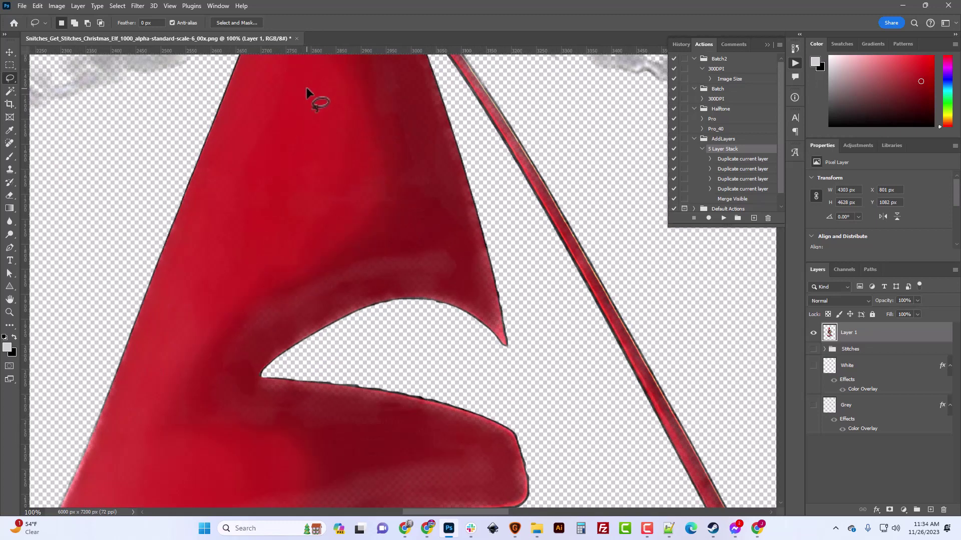
scroll(308, 226, up, 5)
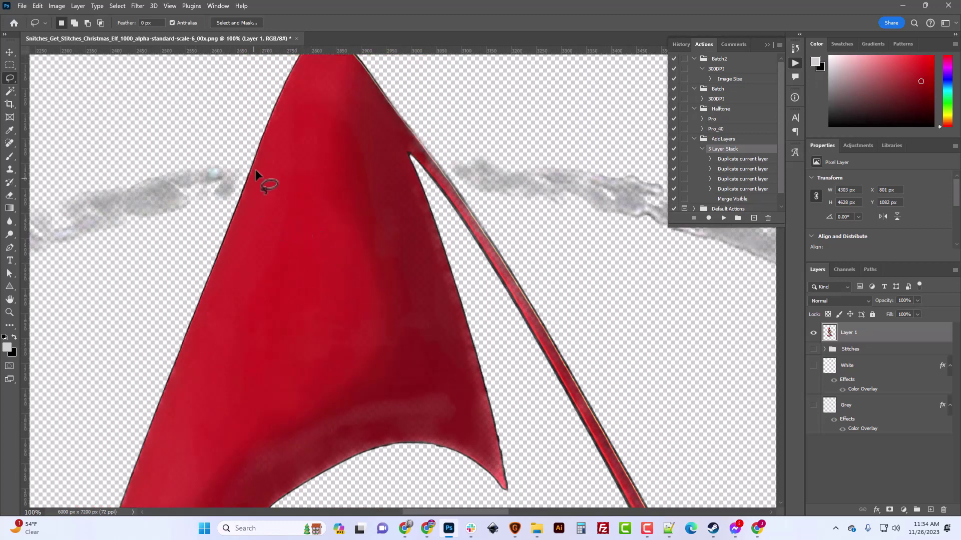
mouse_move(257, 146)
mouse_down()
mouse_move(226, 215)
mouse_move(96, 242)
mouse_move(133, 122)
mouse_move(246, 137)
mouse_up()
mouse_move(428, 141)
mouse_down()
mouse_move(485, 214)
mouse_move(565, 262)
mouse_move(639, 197)
mouse_move(480, 120)
mouse_move(440, 131)
mouse_up()
scroll(487, 333, down, 3)
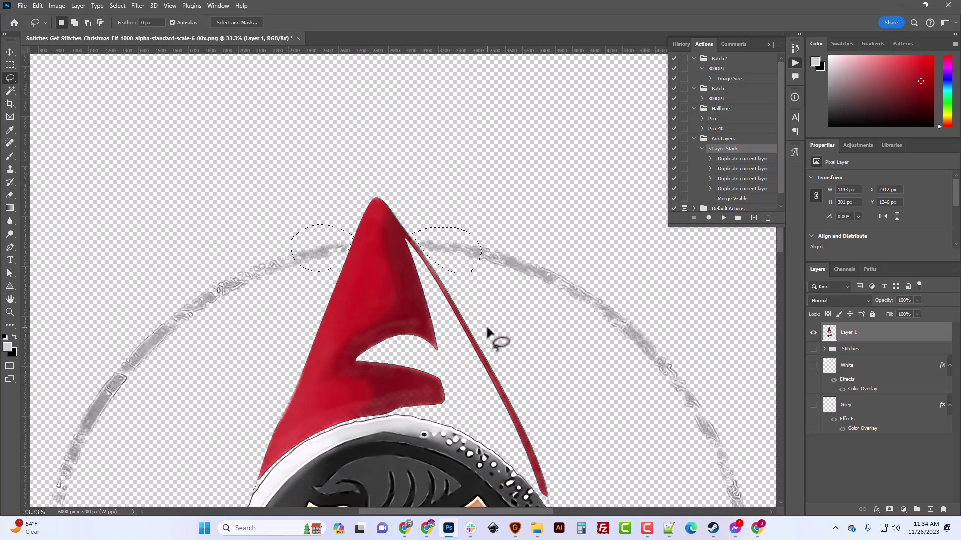
scroll(468, 344, down, 10)
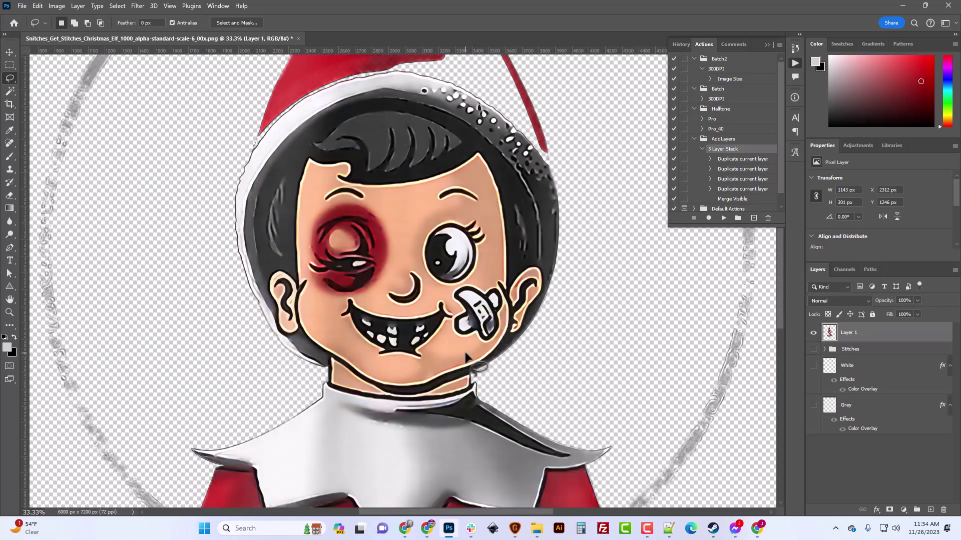
scroll(465, 355, down, 1)
scroll(549, 401, down, 4)
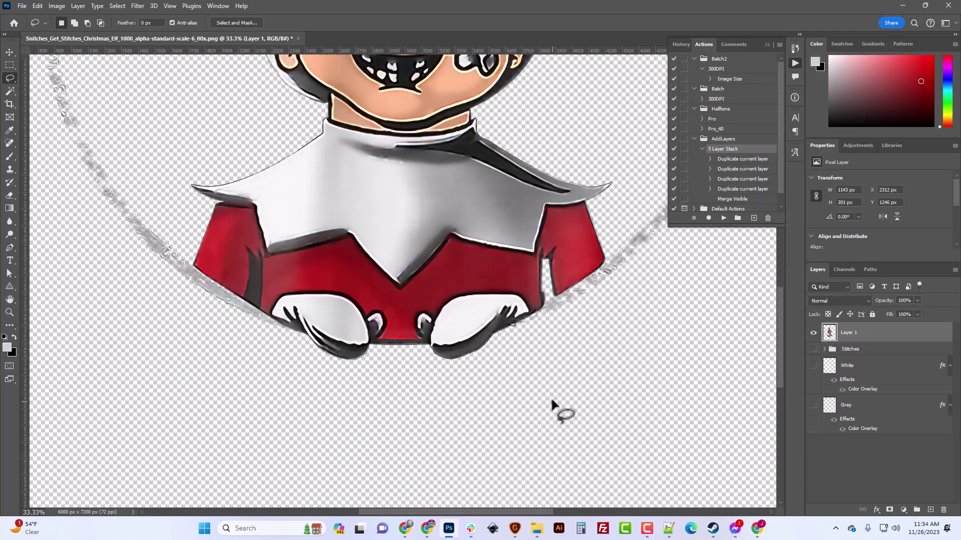
scroll(538, 399, up, 5)
scroll(534, 395, down, 2)
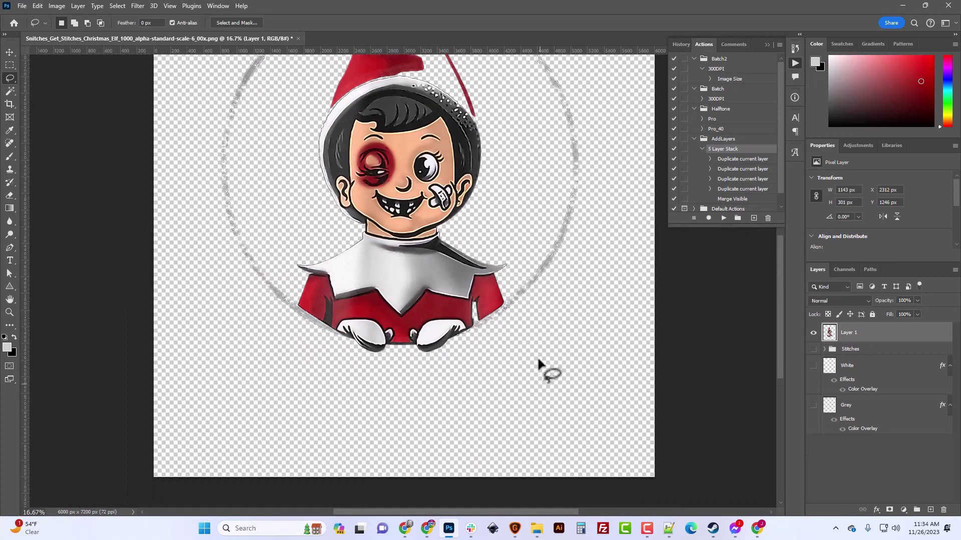
scroll(535, 358, up, 3)
mouse_move(351, 92)
mouse_down()
mouse_move(248, 113)
mouse_move(196, 170)
mouse_move(172, 244)
mouse_move(181, 308)
mouse_up()
drag(241, 389, 258, 392)
key(ctrl+z)
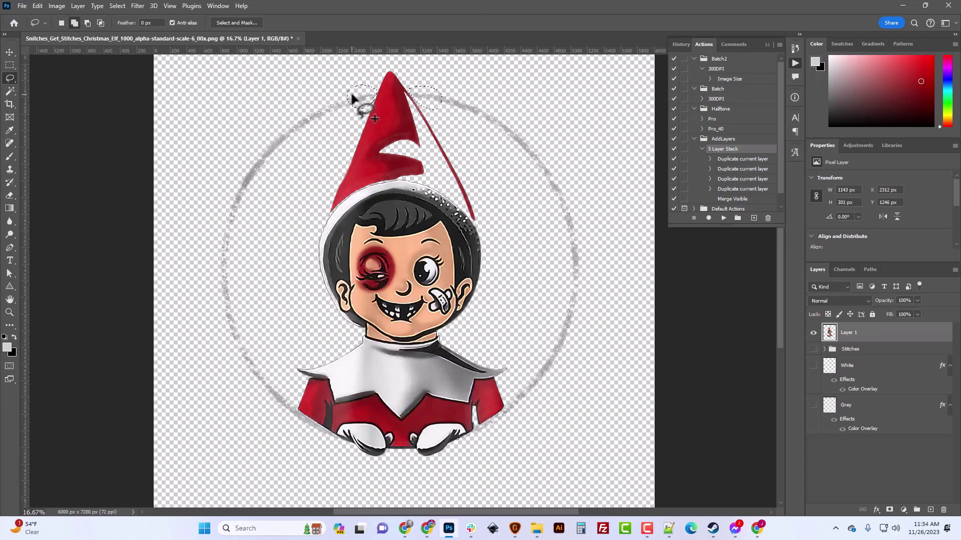
Add the ring's left arc, from beside the hat down to near the left sleeve, to the lasso selection.
drag(352, 94, 331, 104)
drag(350, 91, 288, 119)
drag(233, 187, 206, 233)
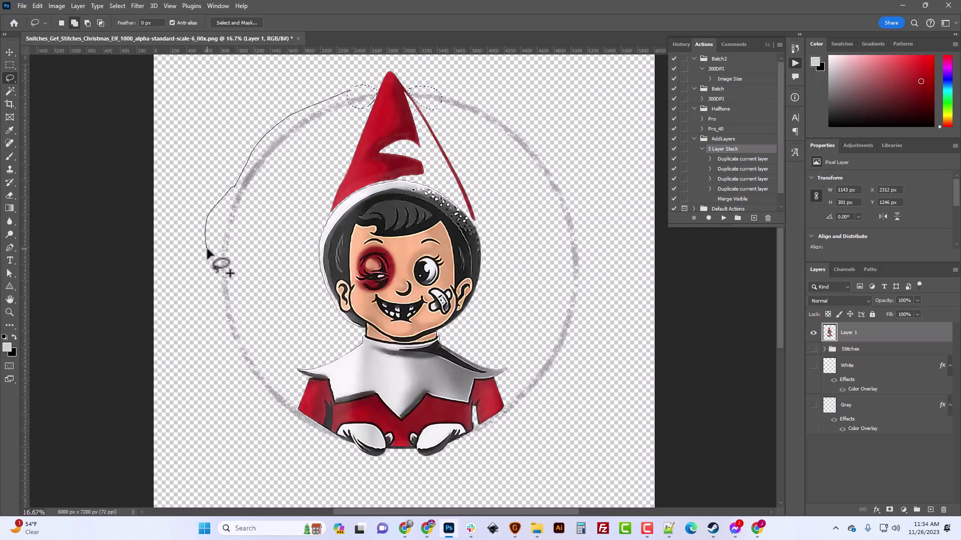
mouse_move(252, 407)
mouse_down()
mouse_move(263, 412)
mouse_move(281, 387)
mouse_move(265, 359)
mouse_up()
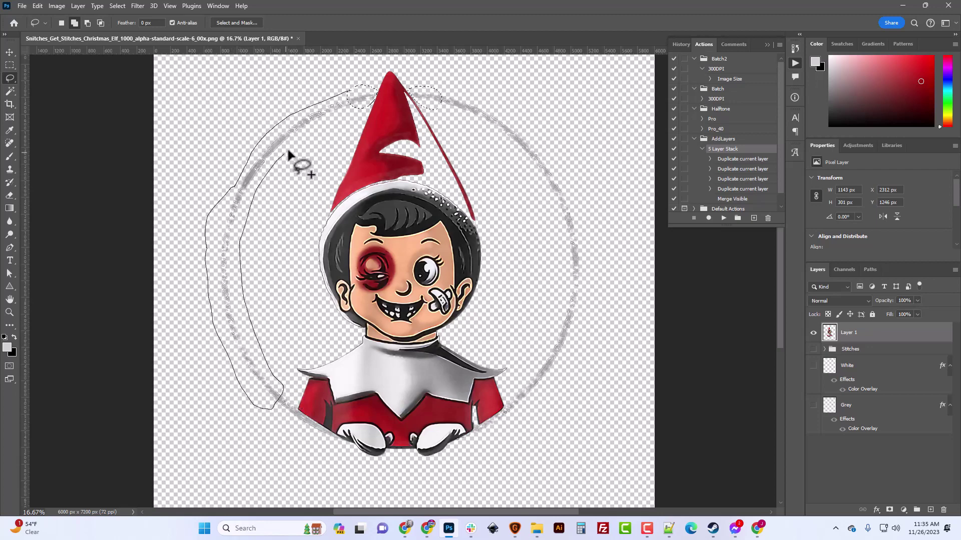
mouse_move(345, 115)
mouse_down()
mouse_move(356, 103)
mouse_move(436, 93)
mouse_up()
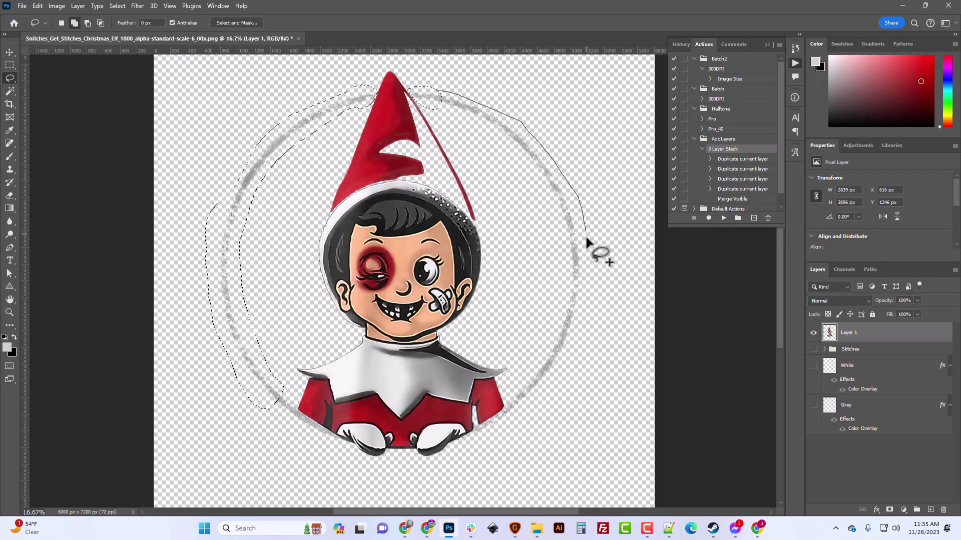
Add the ring's right arc, from beside the hat down to near the right sleeve, to the lasso selection.
drag(586, 239, 566, 369)
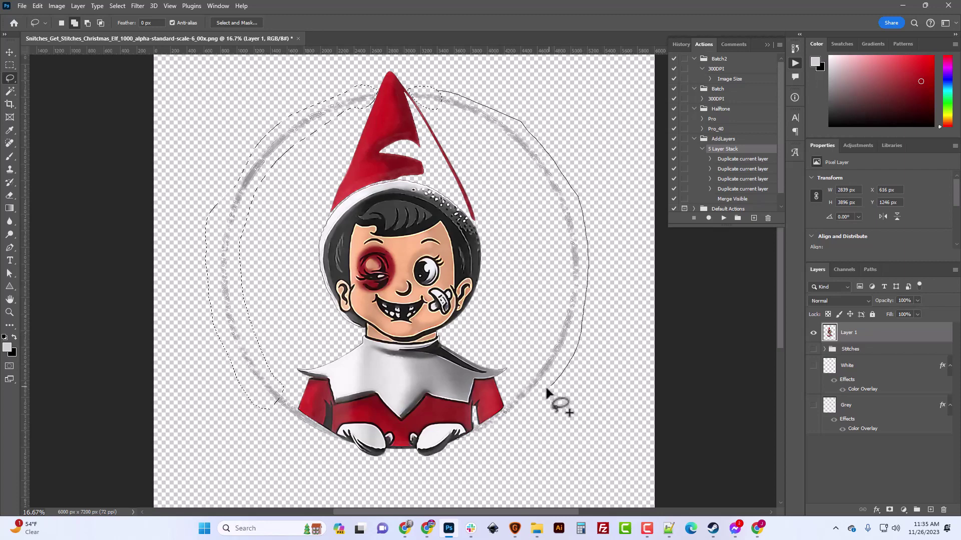
drag(532, 396, 522, 375)
drag(558, 242, 527, 171)
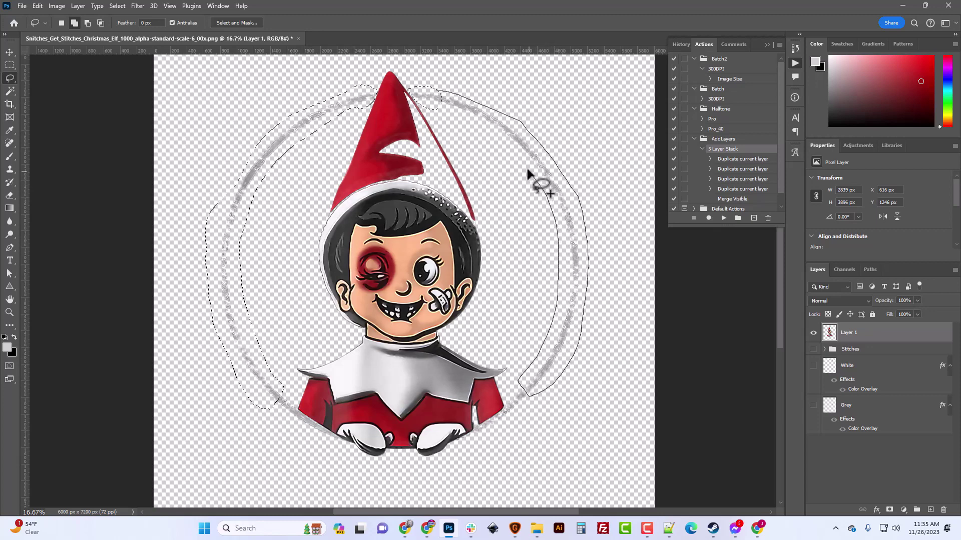
drag(494, 140, 438, 107)
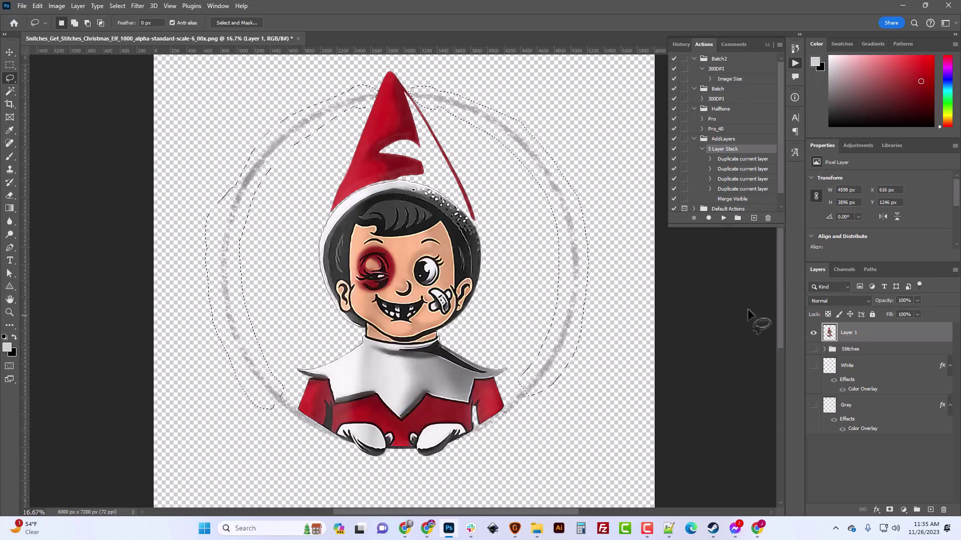
Add the gray ring fragment just beneath the left mitten's cuff to the selection, following the edge of the artwork.
scroll(491, 351, down, 6)
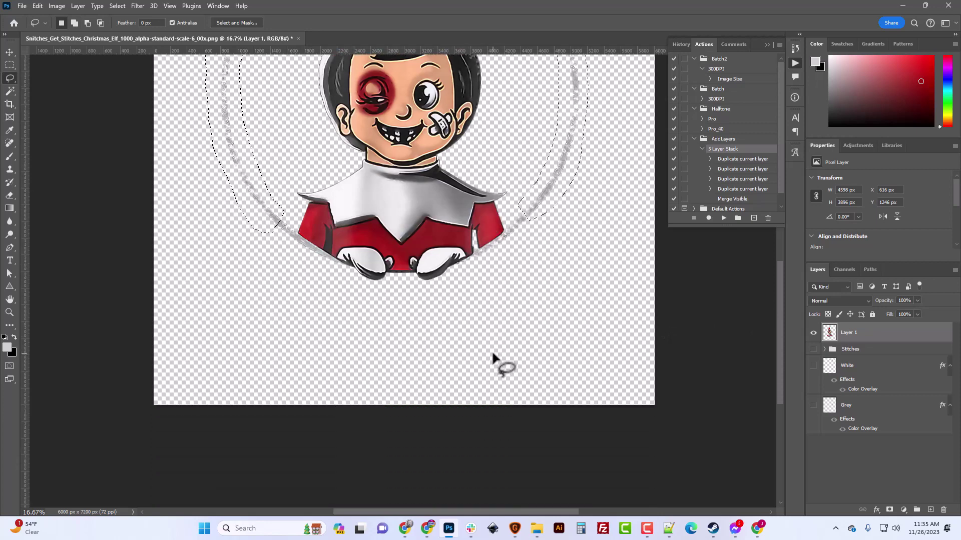
key(ctrl+plus)
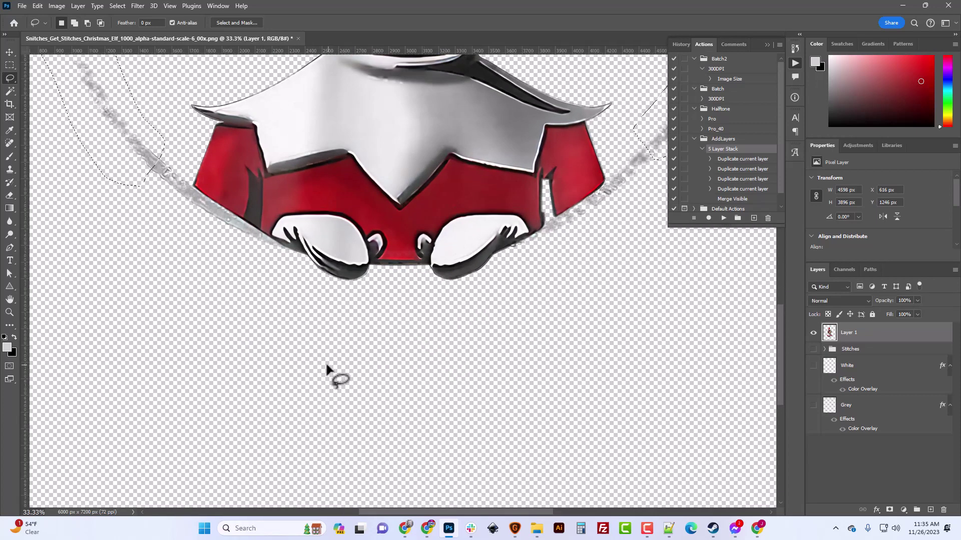
scroll(393, 390, down, 1)
drag(495, 512, 453, 509)
scroll(434, 372, up, 2)
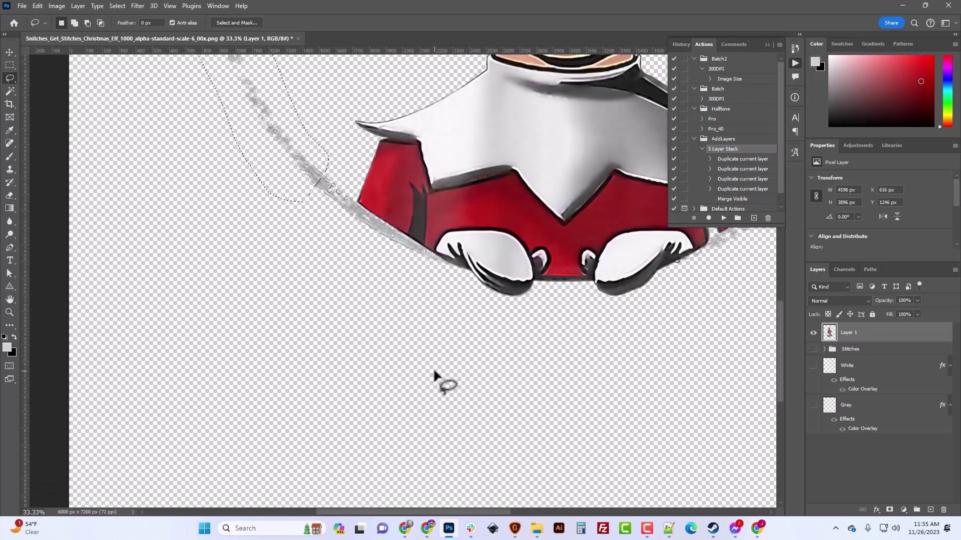
key(ctrl+plus)
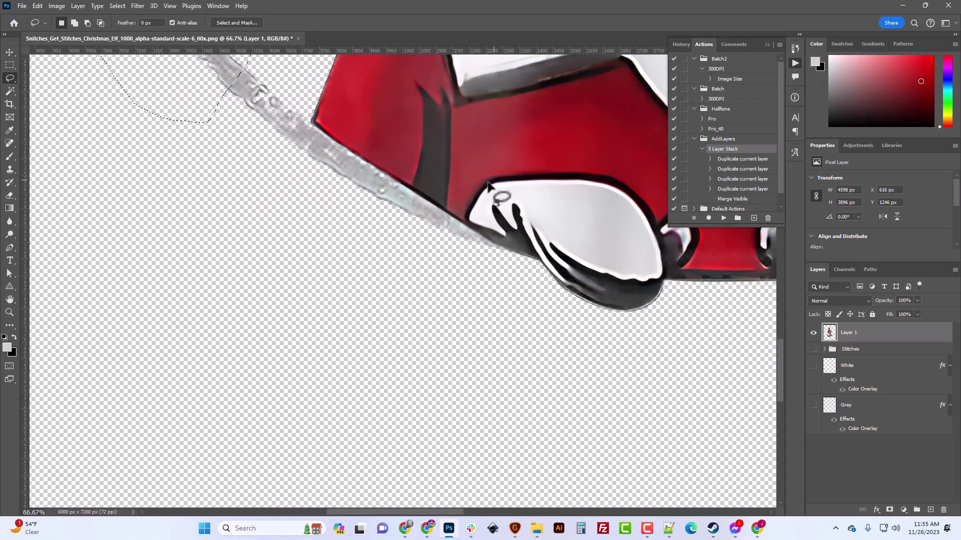
key(shift)
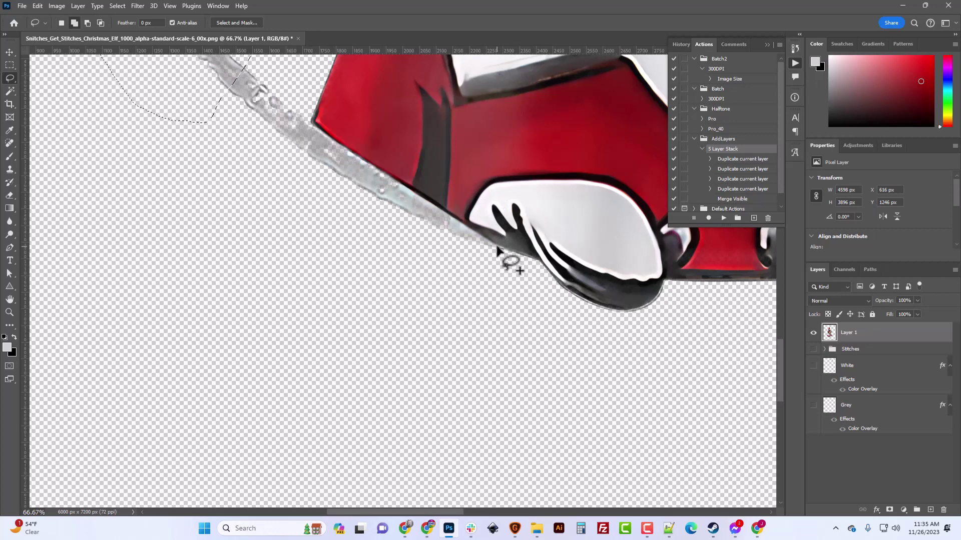
drag(484, 239, 437, 210)
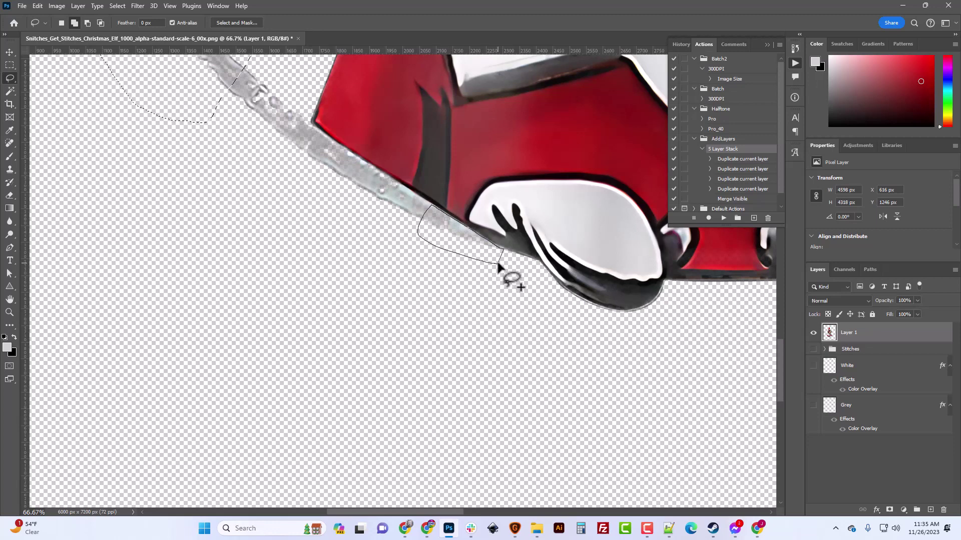
drag(498, 266, 500, 264)
Extend the selection along the lower edge of the left red sleeve until it joins the selected left arc.
scroll(392, 281, up, 3)
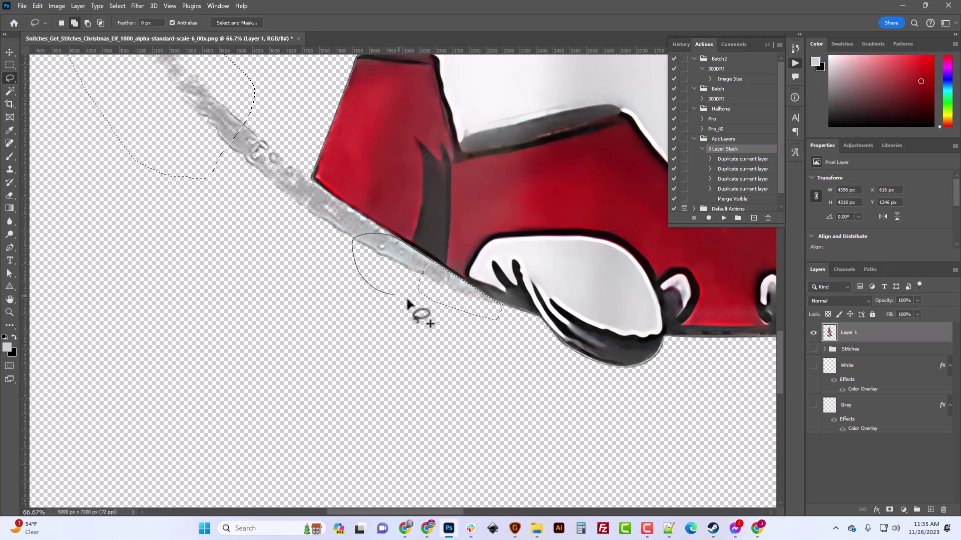
drag(406, 303, 441, 307)
scroll(392, 306, up, 2)
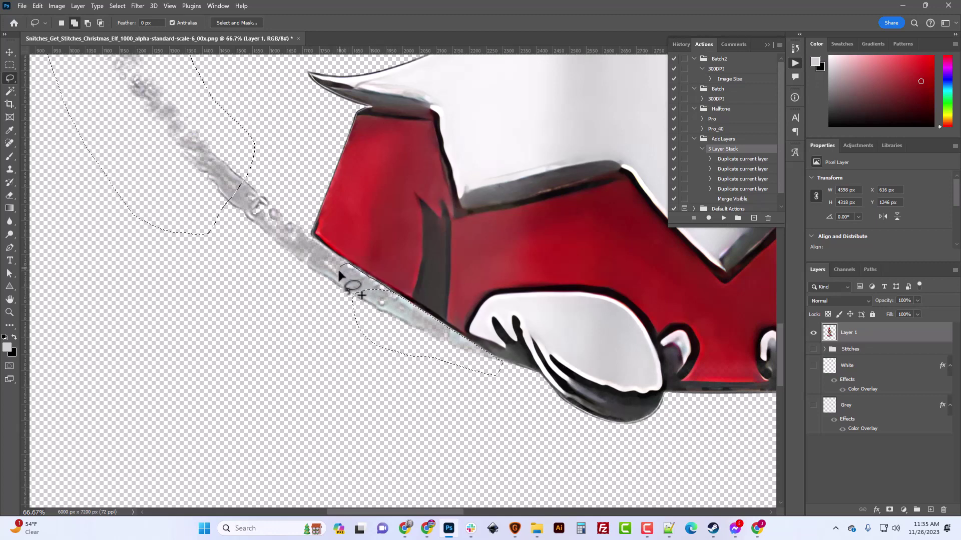
drag(364, 333, 367, 336)
scroll(385, 334, up, 2)
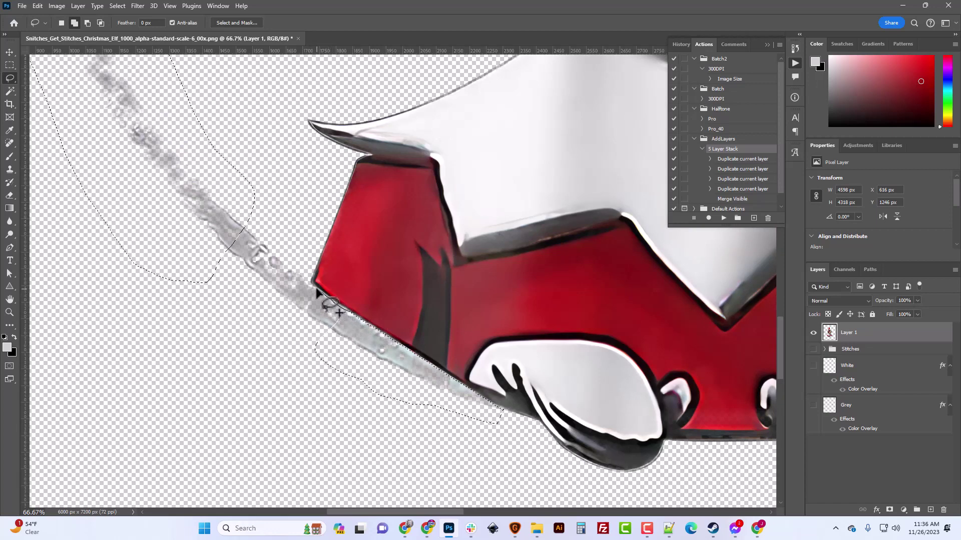
mouse_move(311, 285)
mouse_down()
mouse_move(284, 259)
mouse_move(258, 195)
mouse_move(205, 236)
mouse_move(199, 283)
mouse_move(305, 373)
mouse_move(354, 368)
mouse_up()
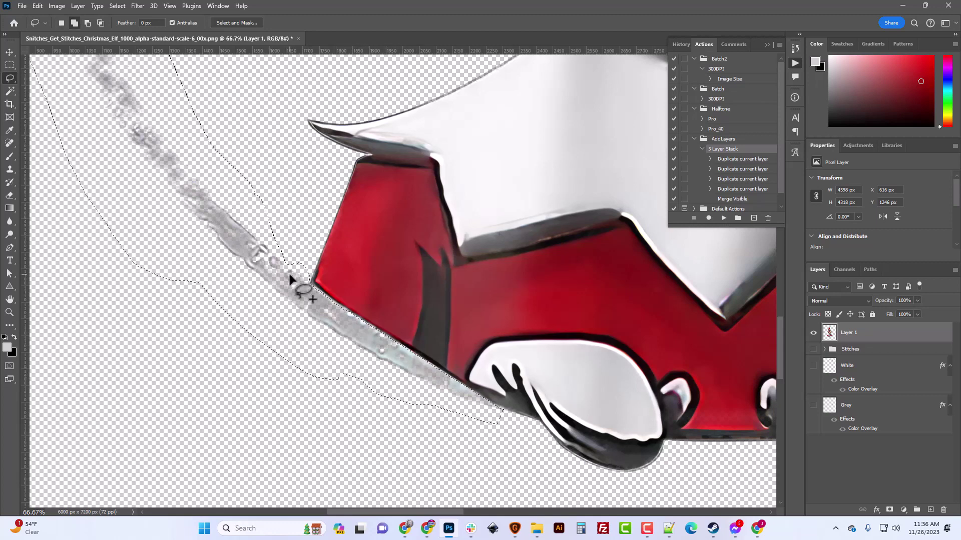
Add the gray ring fragments beneath the right mitten and along the right sleeve's lower edge to the selection.
scroll(374, 409, down, 2)
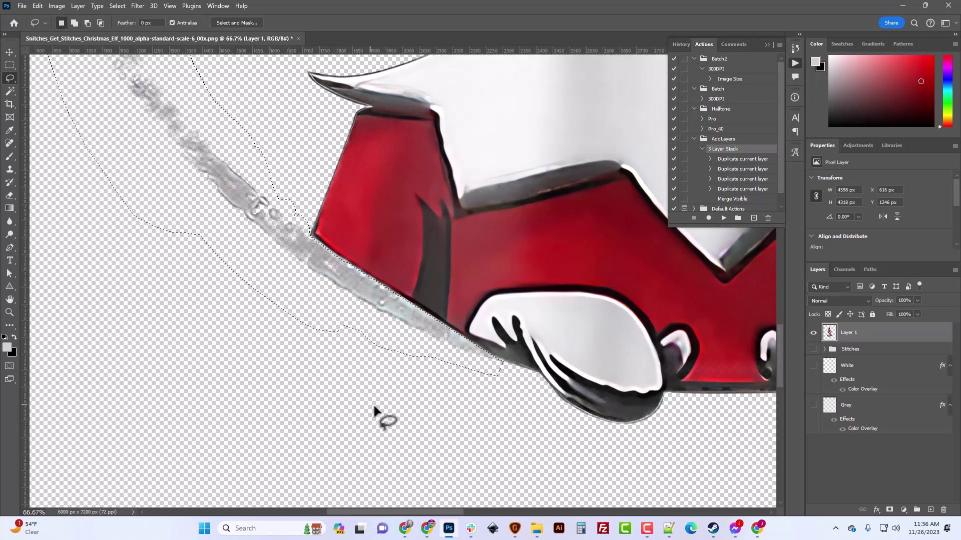
drag(435, 512, 549, 512)
key(shift)
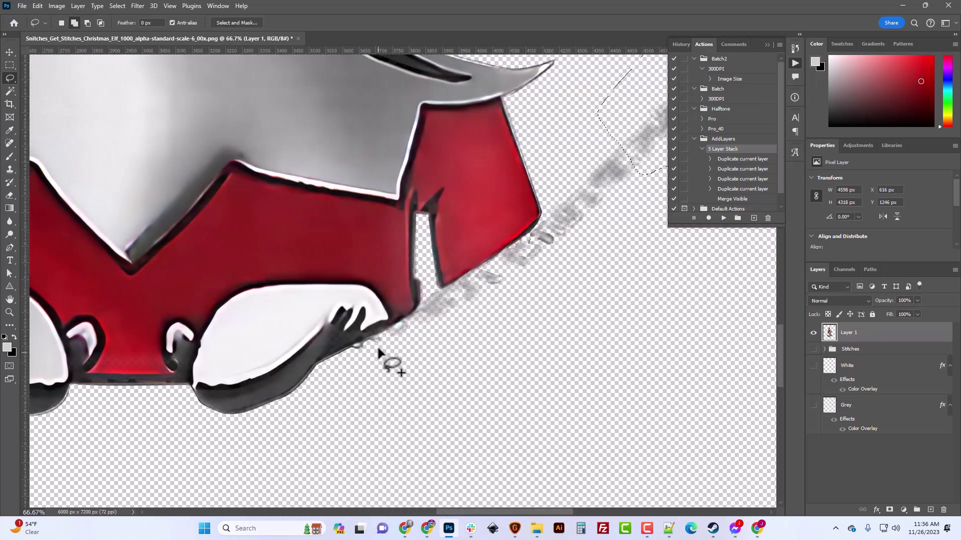
drag(366, 340, 439, 290)
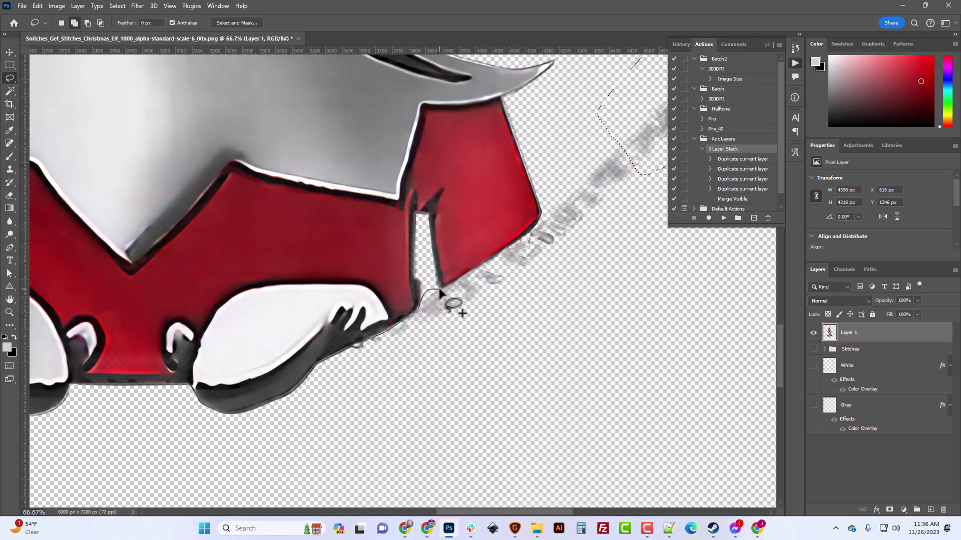
drag(461, 371, 396, 372)
scroll(529, 386, up, 2)
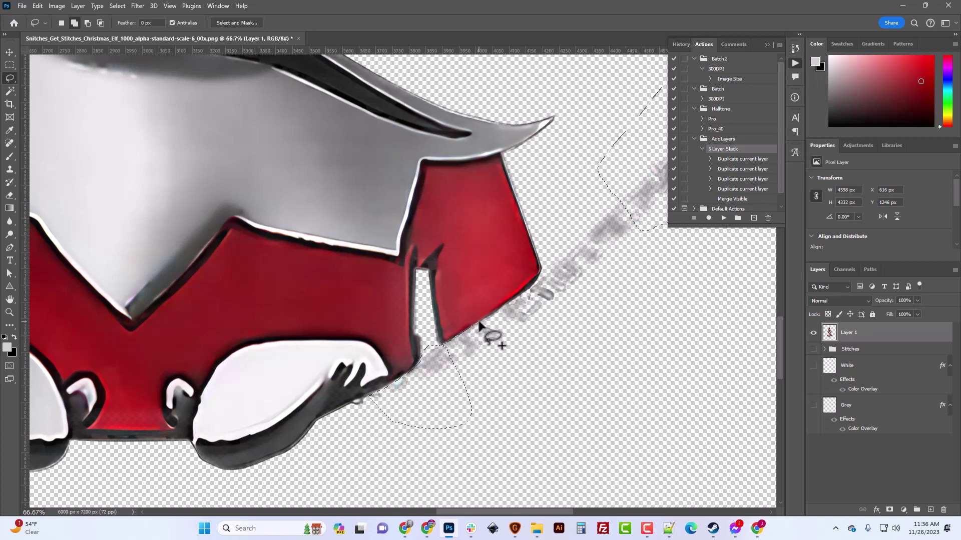
mouse_move(495, 314)
mouse_down()
mouse_move(524, 325)
mouse_move(526, 371)
mouse_move(479, 398)
mouse_move(443, 405)
mouse_up()
Extend the selection around the right sleeve's outer corner to join the right arc, and check the complete ring selection.
scroll(476, 410, up, 3)
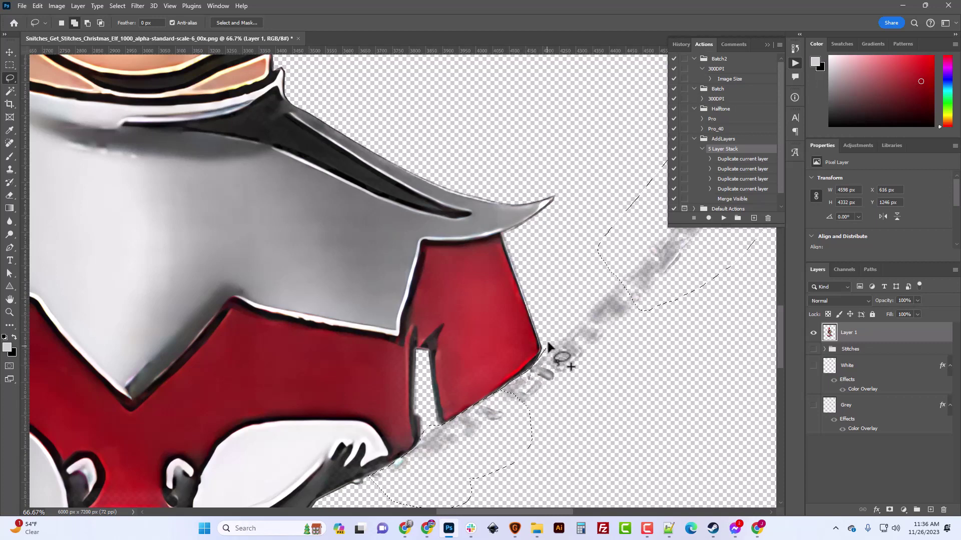
mouse_move(602, 231)
mouse_down()
mouse_move(689, 345)
mouse_move(654, 407)
mouse_move(579, 466)
mouse_move(508, 449)
mouse_up()
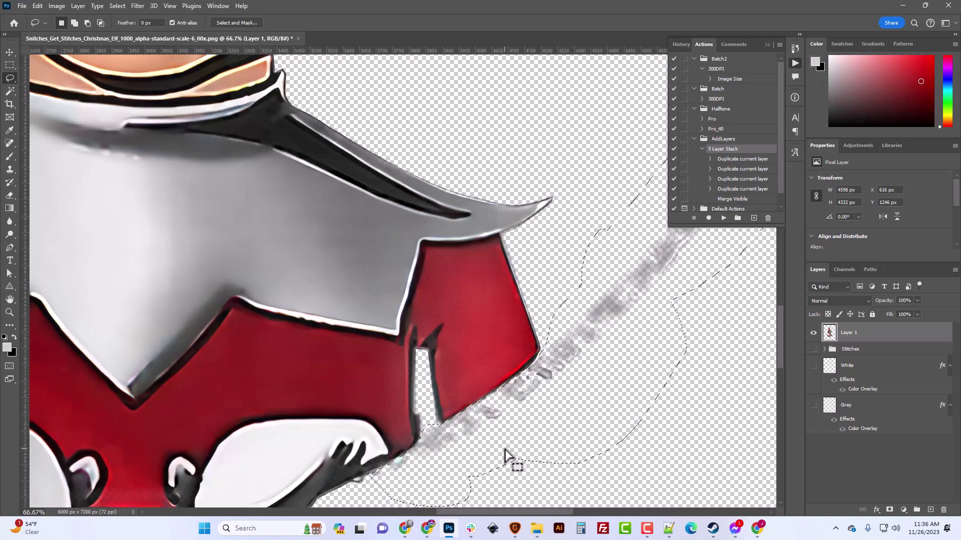
scroll(509, 450, down, 3)
scroll(439, 385, up, 10)
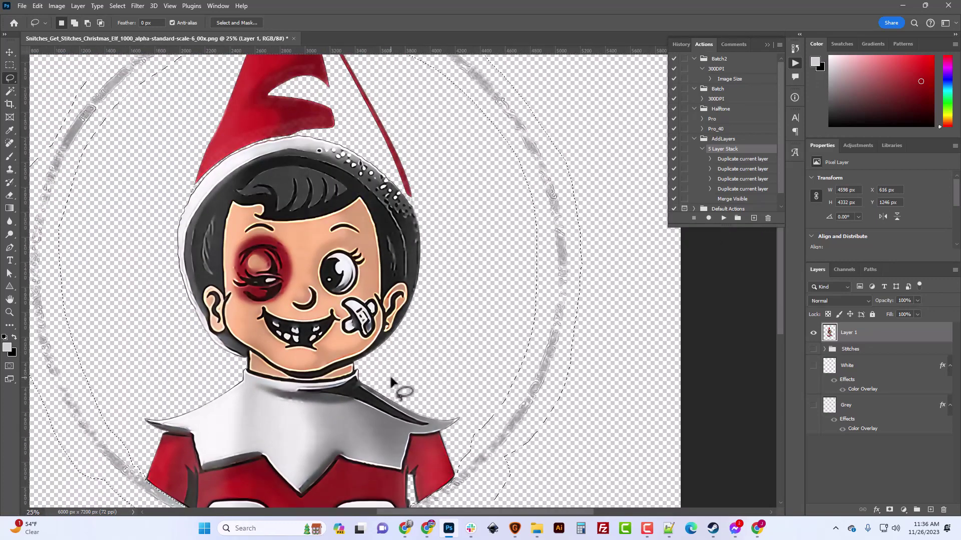
scroll(395, 390, down, 2)
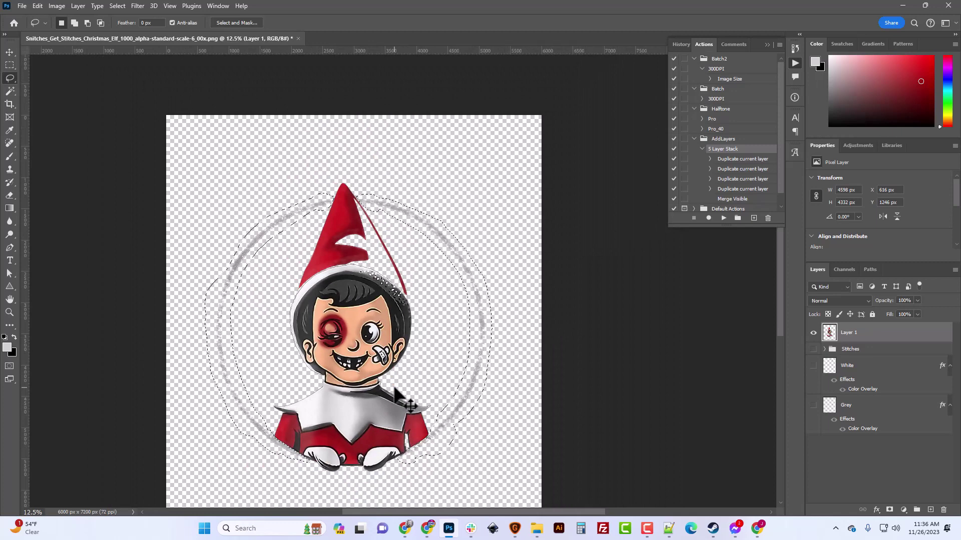
Cut the selected smoke ring onto its own layer named Smoke_Ring, then hide that layer and place it below Layer 1.
key(ctrl+x)
key(ctrl+v)
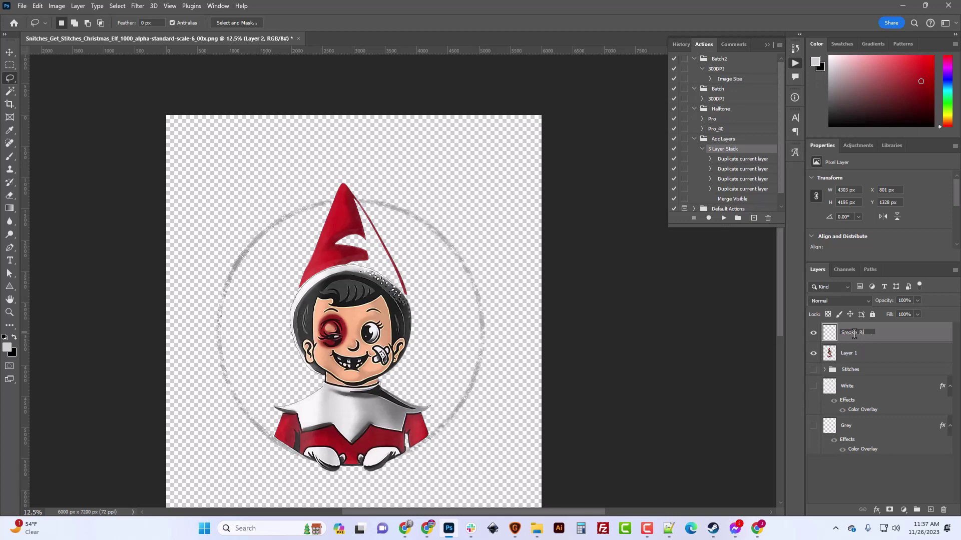
key(Return)
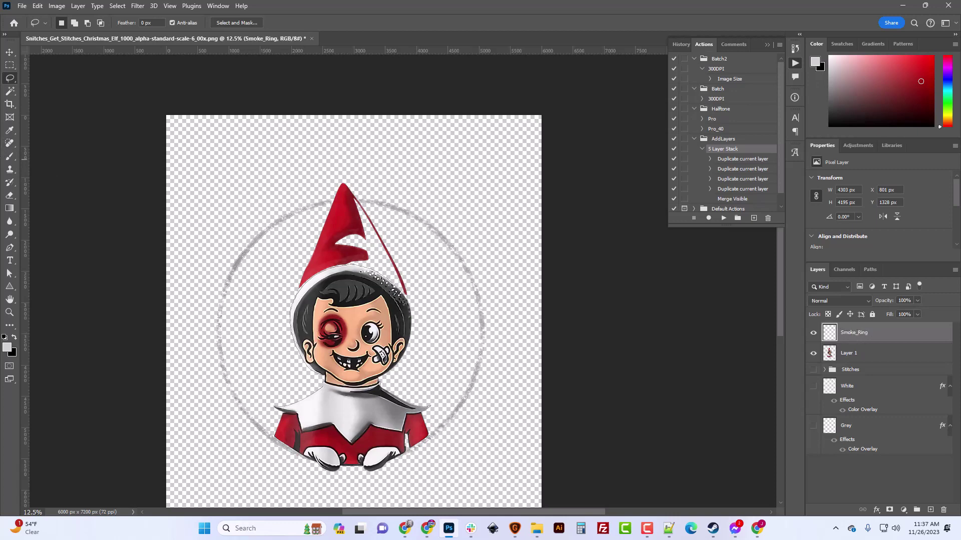
click(813, 333)
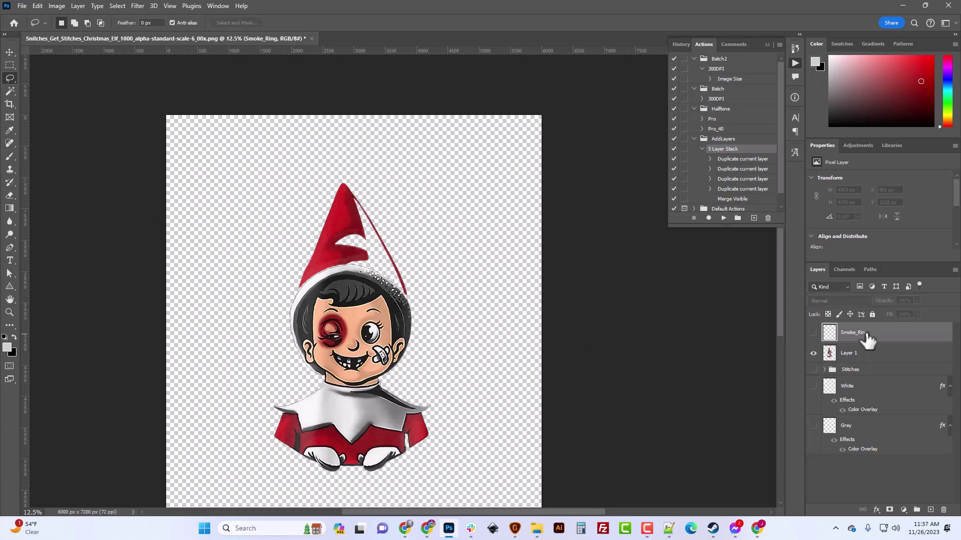
drag(867, 339, 871, 367)
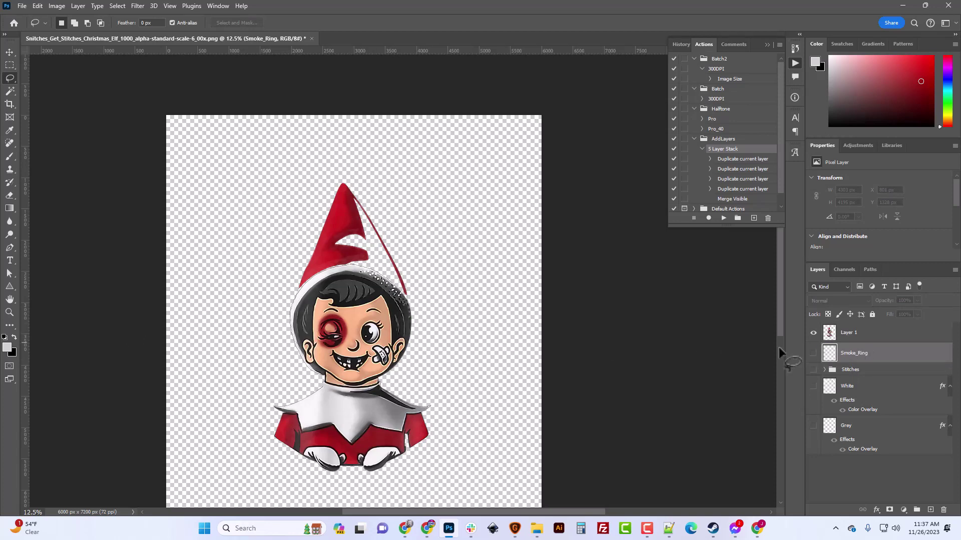
Run the 5 Layer Stack action on Layer 1 to solidify the elf artwork.
click(847, 334)
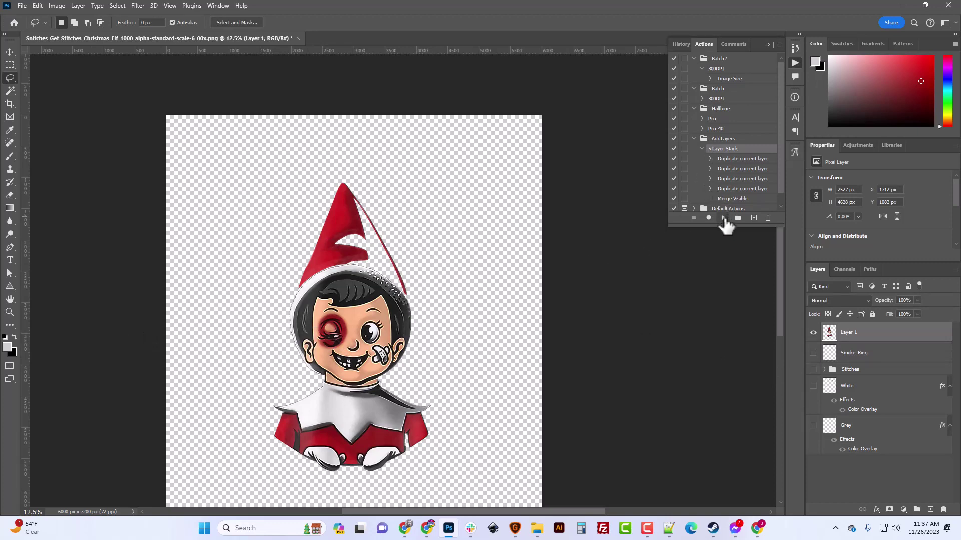
click(724, 218)
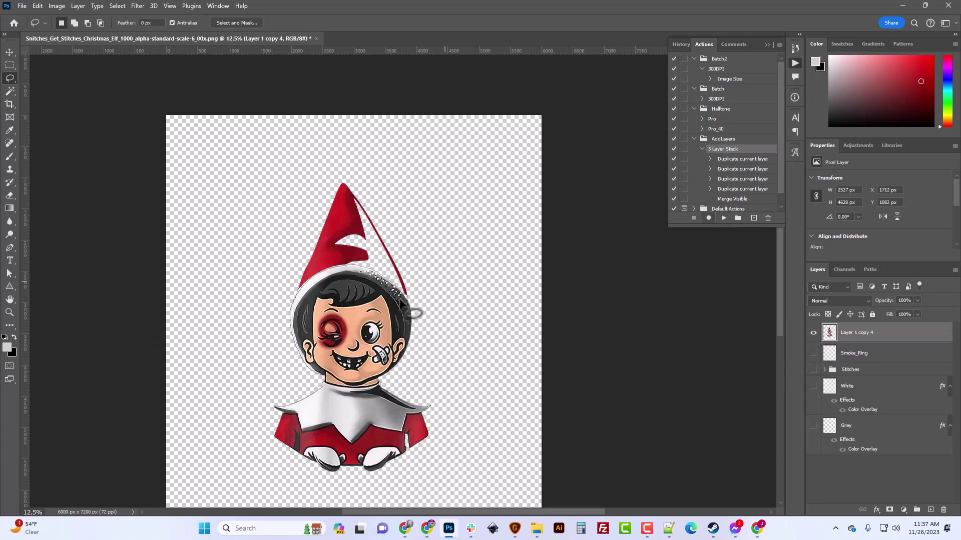
Examine the stacked elf artwork's outline and semi-transparent edges from the hat down to the hands.
scroll(406, 350, up, 4)
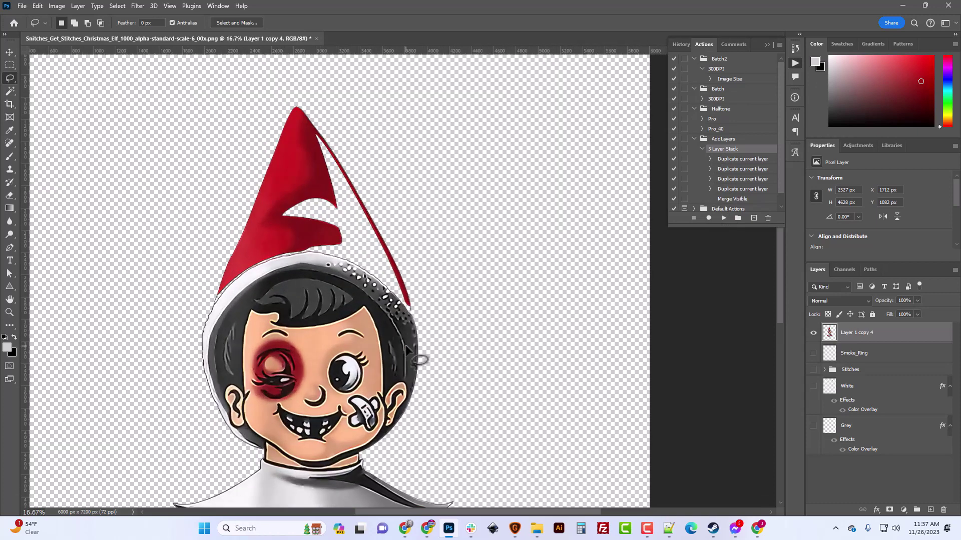
scroll(398, 352, down, 5)
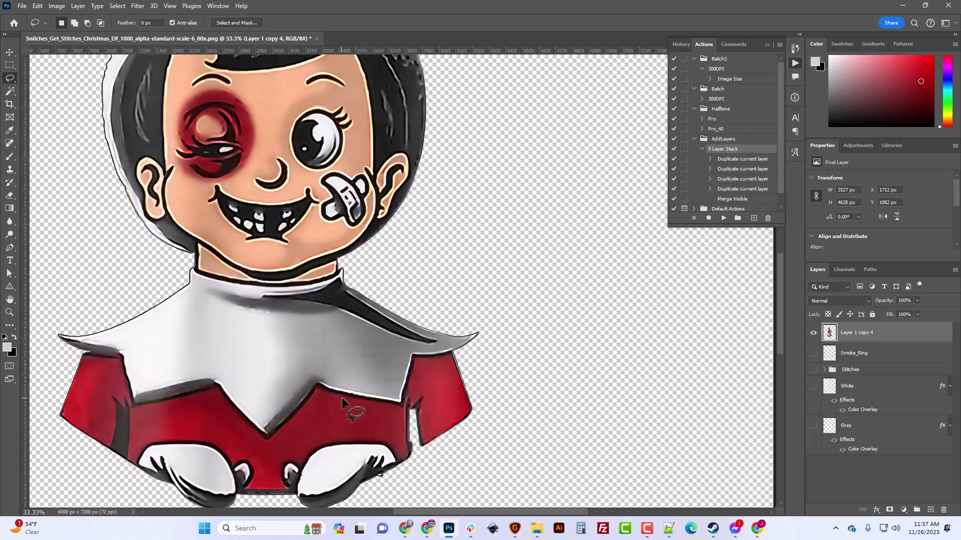
scroll(341, 398, up, 8)
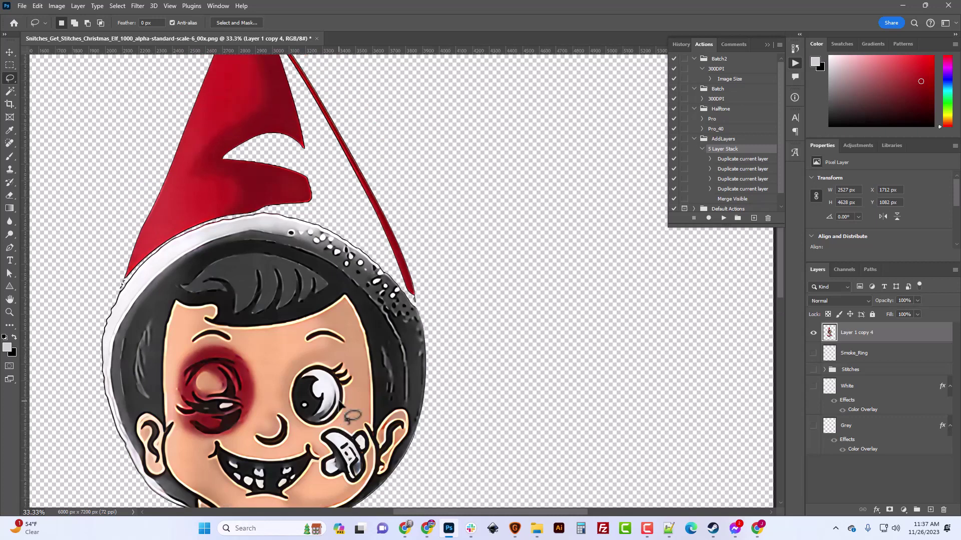
scroll(339, 401, up, 1)
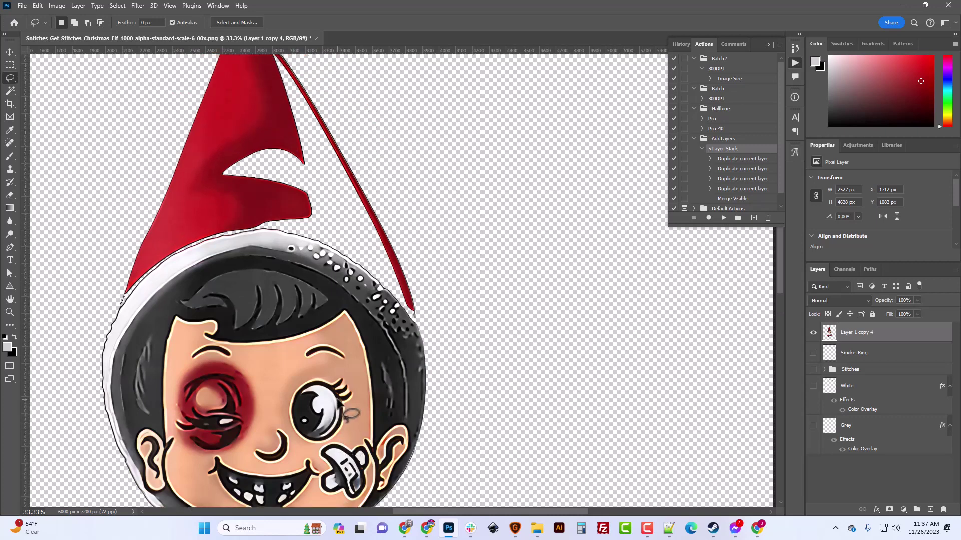
scroll(350, 395, up, 5)
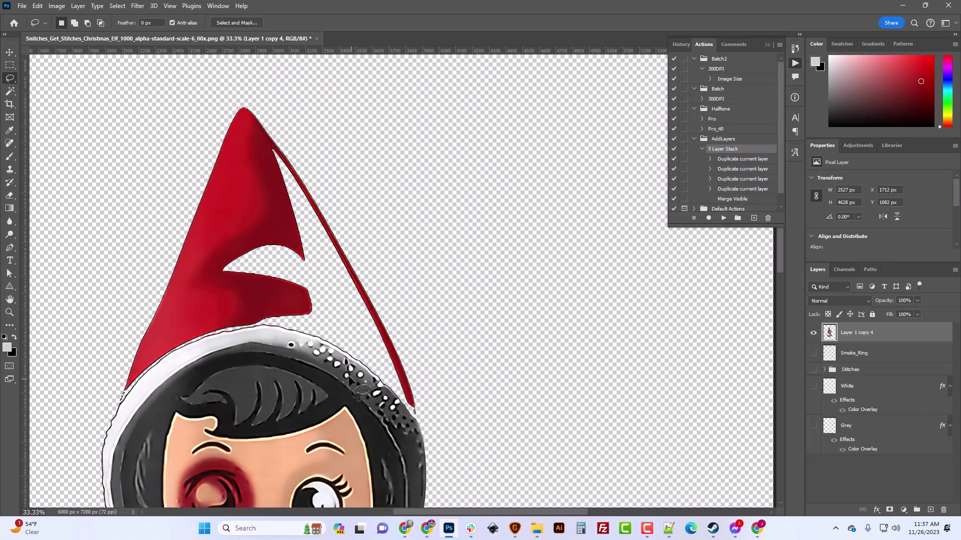
scroll(317, 322, down, 3)
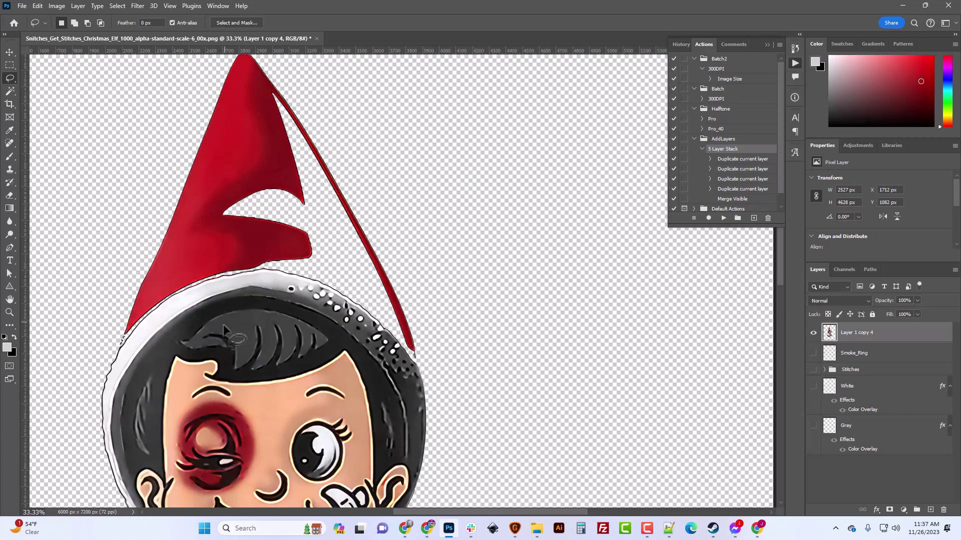
scroll(210, 310, down, 3)
scroll(225, 280, up, 3)
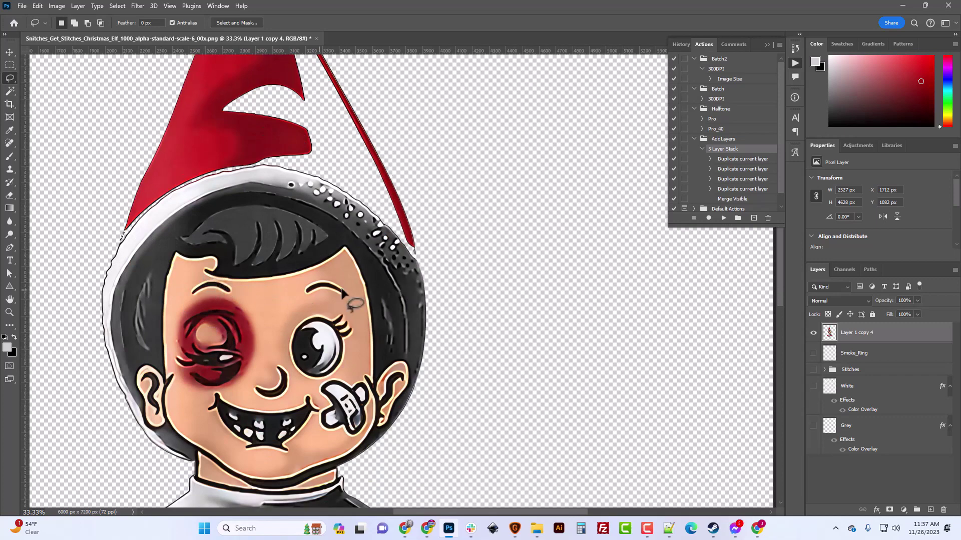
scroll(344, 299, up, 1)
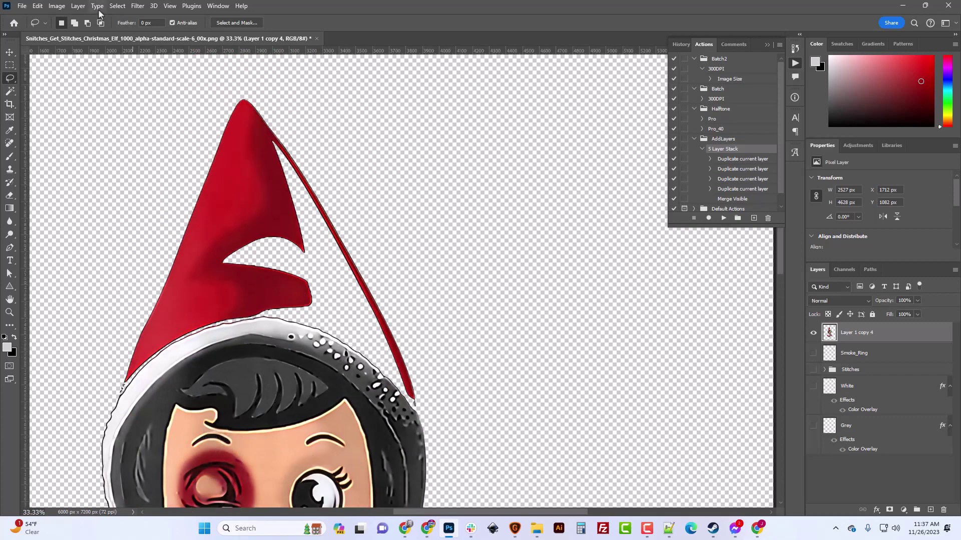
Load the elf layer's outline as a selection and contract it by 3 pixels.
click(117, 5)
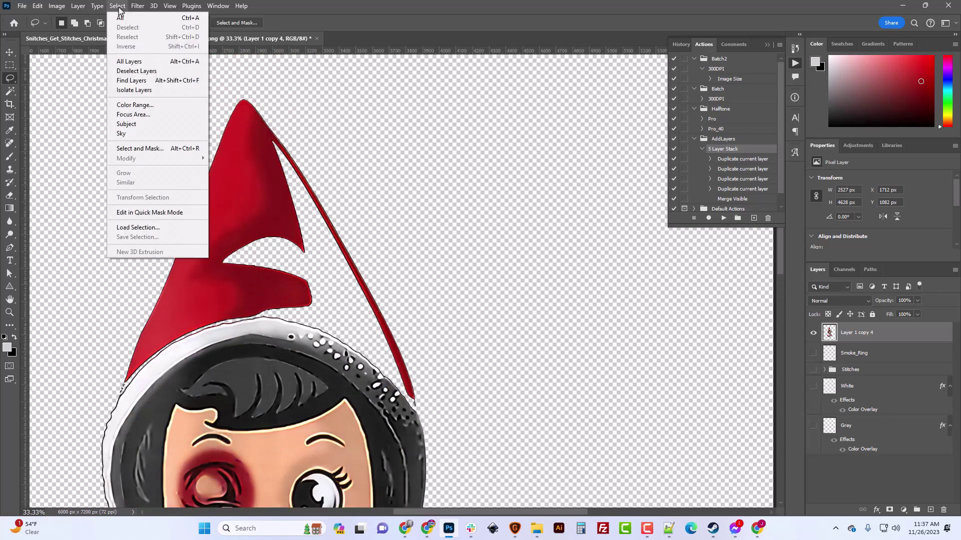
click(375, 28)
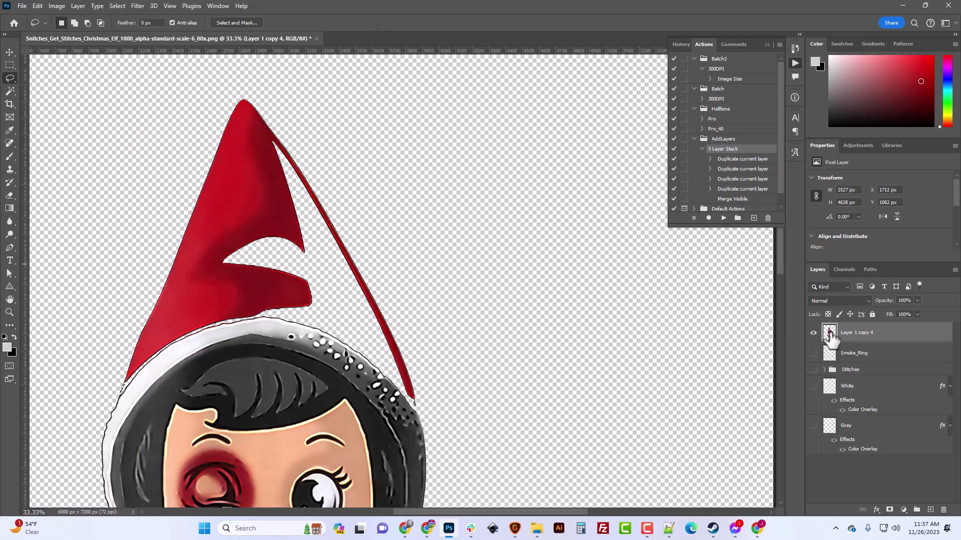
ctrl+click(829, 333)
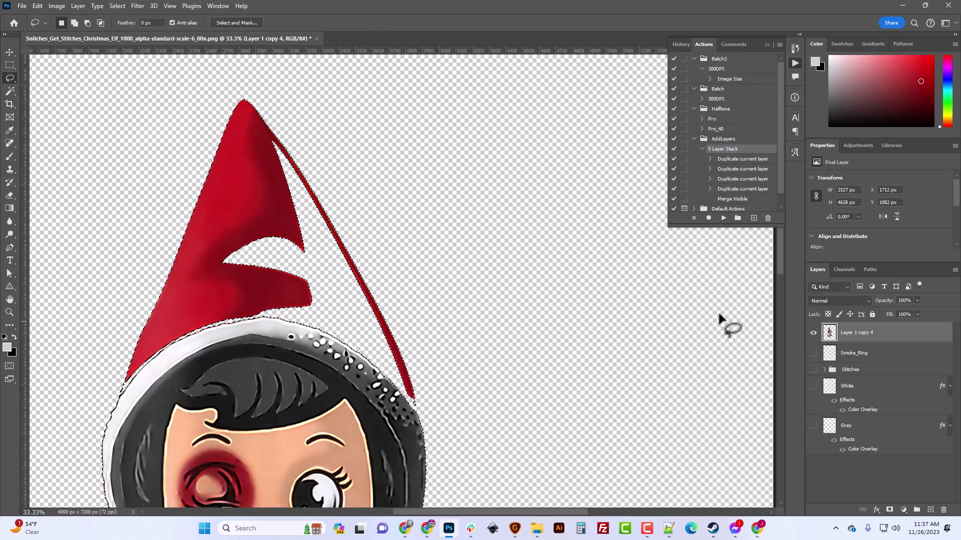
click(117, 5)
mouse_move(147, 159)
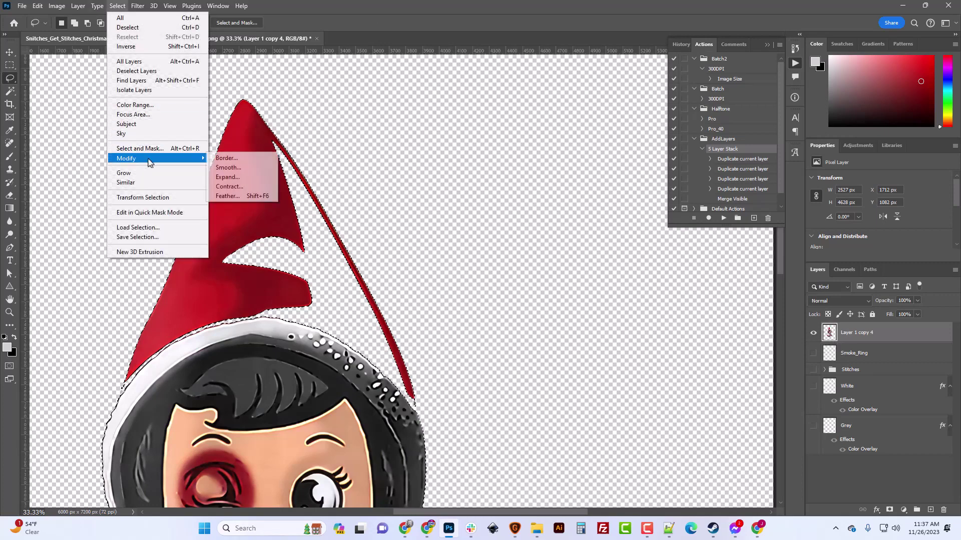
click(229, 187)
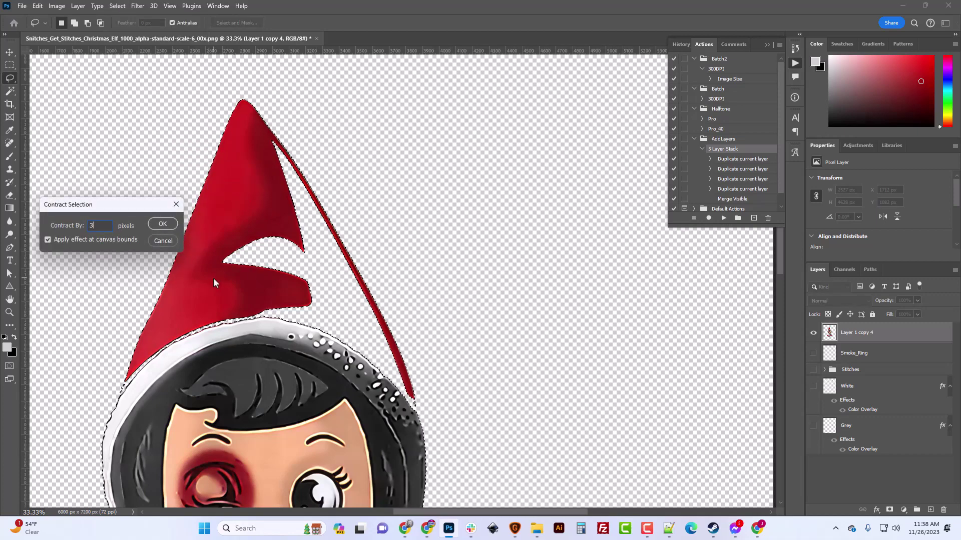
key(Return)
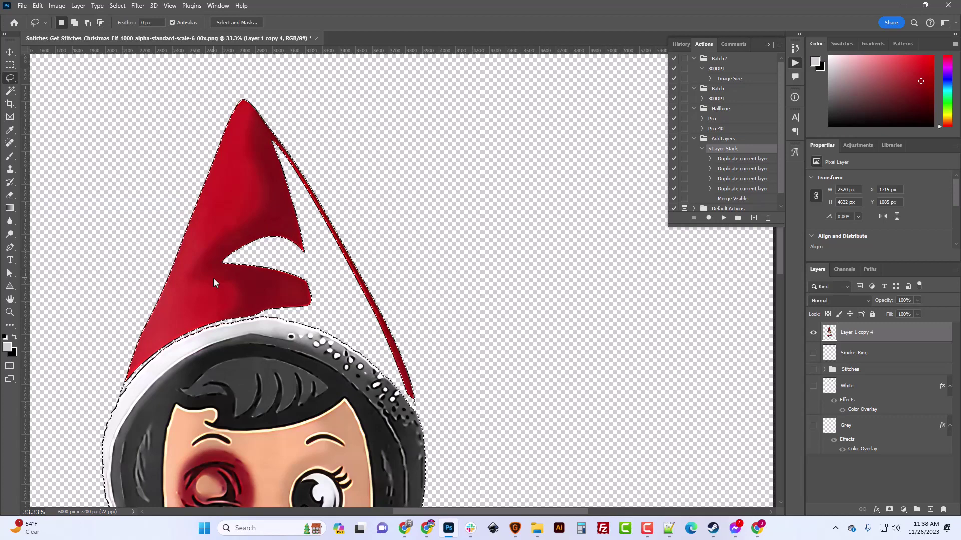
Invert the contracted selection, delete the thin fringe around the elf and clear the selection.
scroll(243, 359, down, 3)
scroll(243, 359, down, 10)
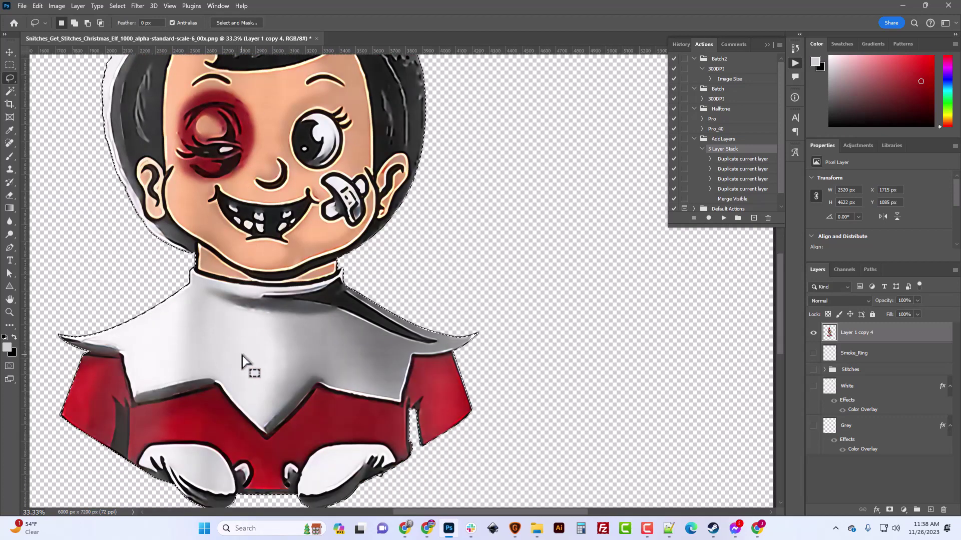
scroll(244, 359, up, 1)
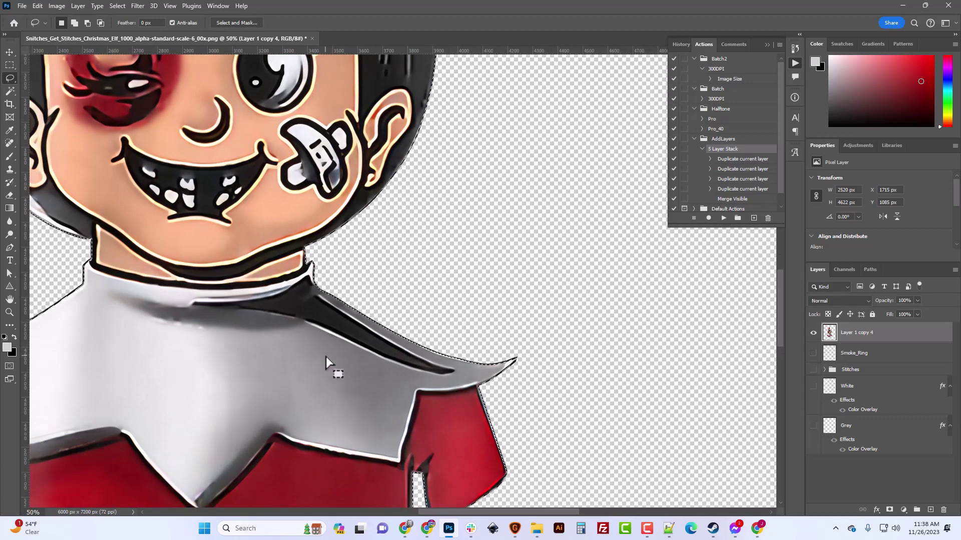
scroll(327, 355, down, 3)
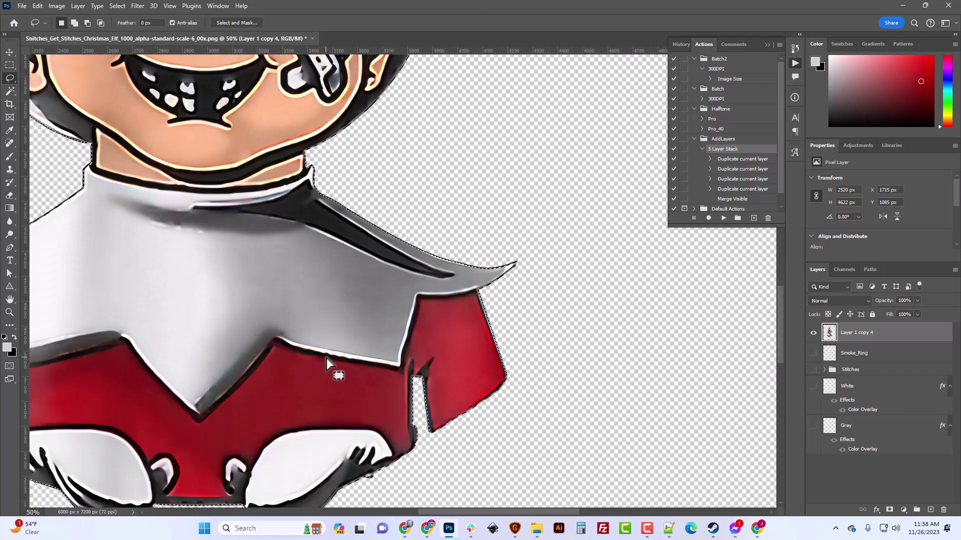
scroll(326, 358, down, 4)
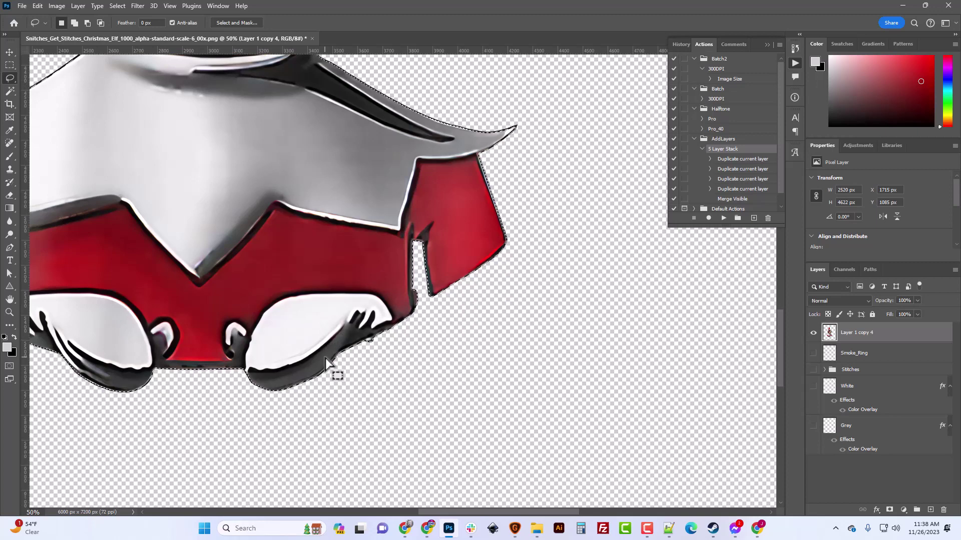
key(ctrl+shift+i)
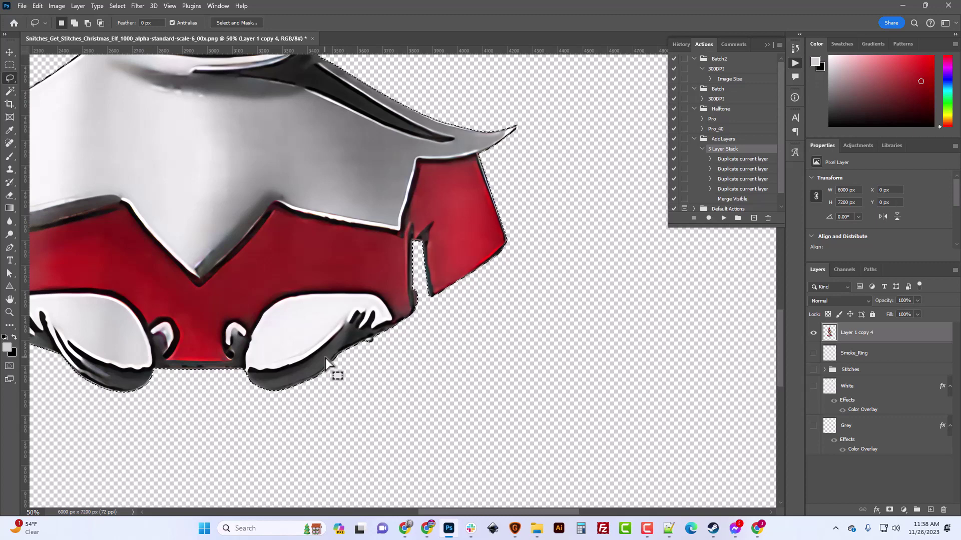
key(ctrl+shift+i)
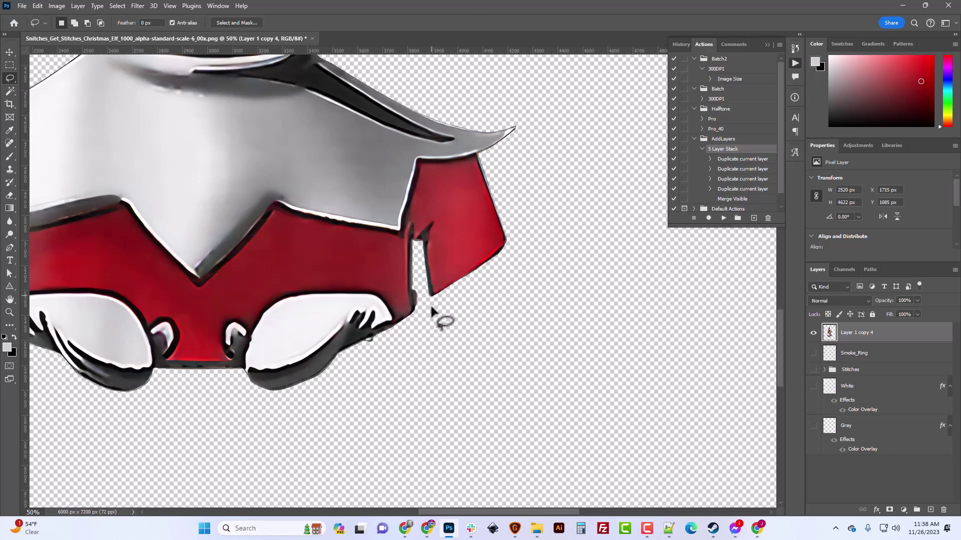
Lasso the dark grey shadow strip between the elf's left-hand sleeve and body and copy it to a new layer.
scroll(429, 307, down, 2)
scroll(429, 310, up, 1)
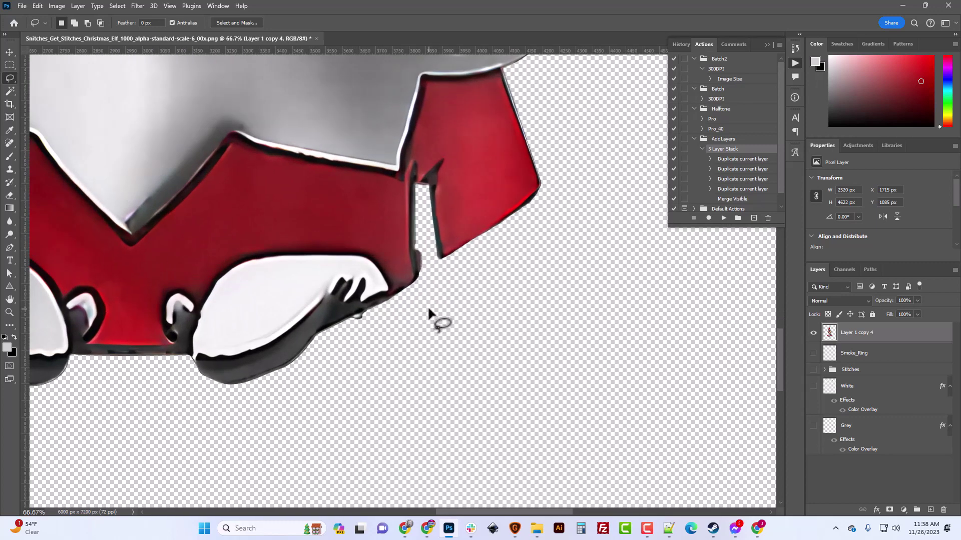
drag(475, 517, 406, 517)
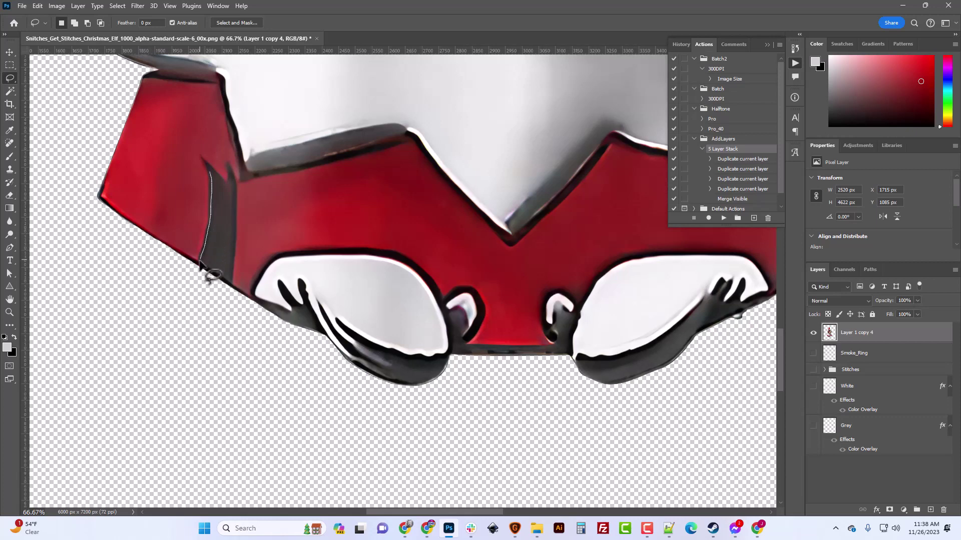
drag(223, 291, 231, 290)
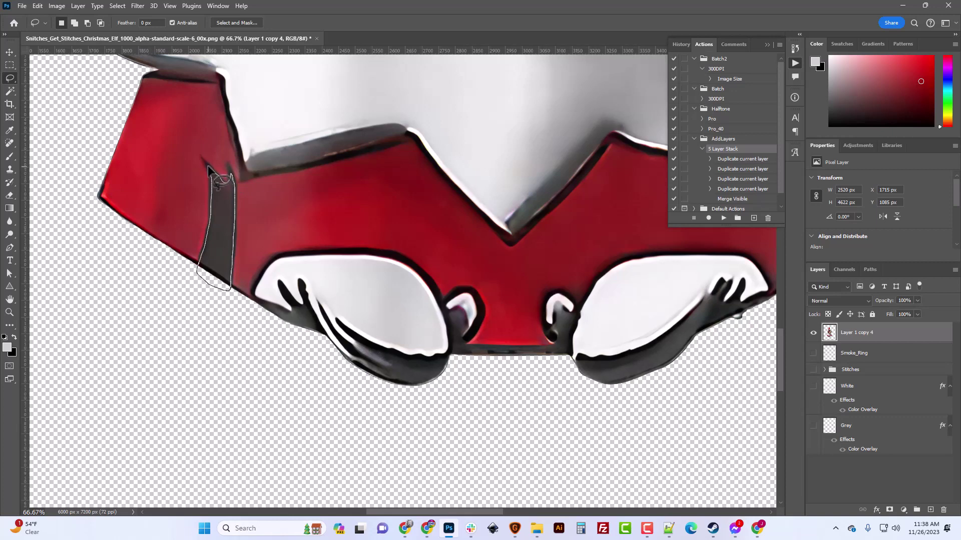
drag(209, 171, 210, 173)
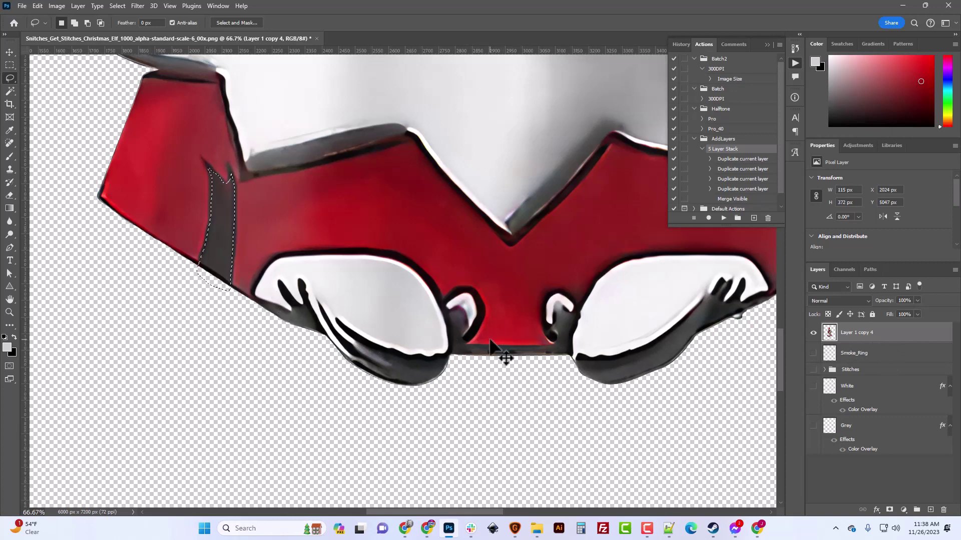
key(ctrl+j)
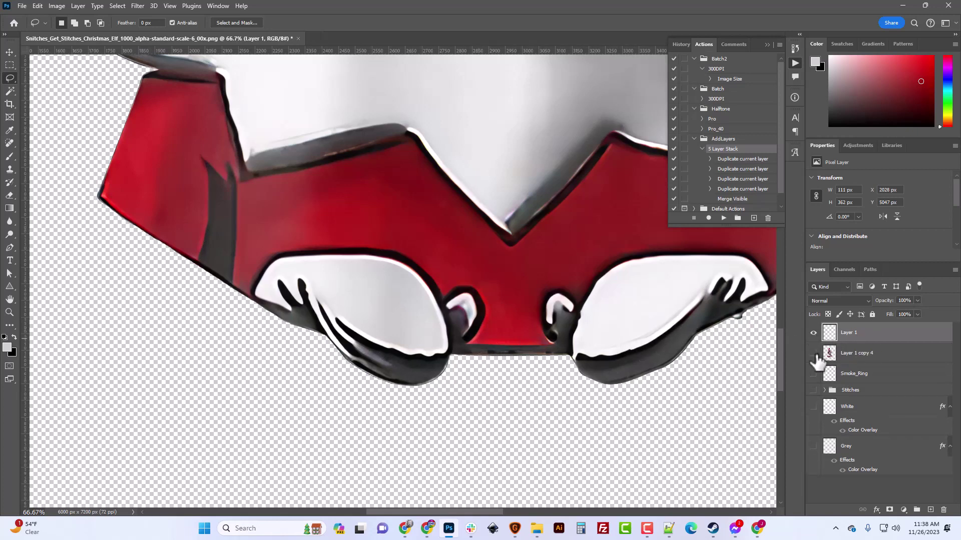
click(813, 353)
click(813, 354)
Flip the copied sleeve shadow strip horizontally and move it onto the missing shadow area beside the opposite sleeve.
click(38, 5)
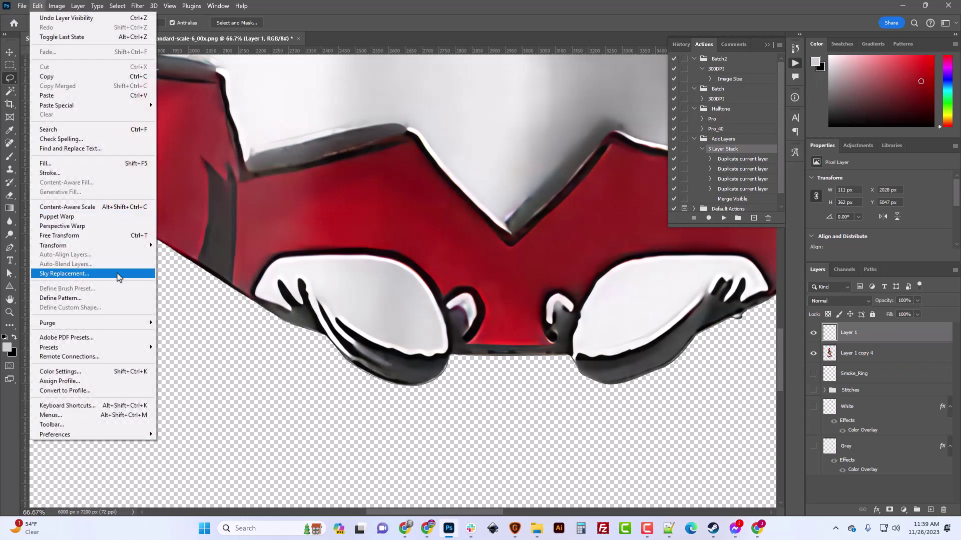
mouse_move(111, 249)
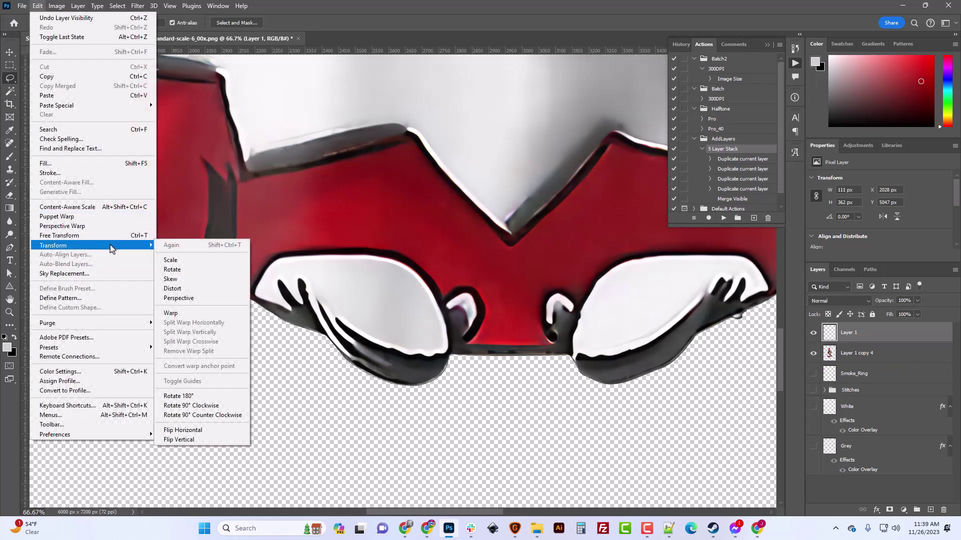
click(215, 432)
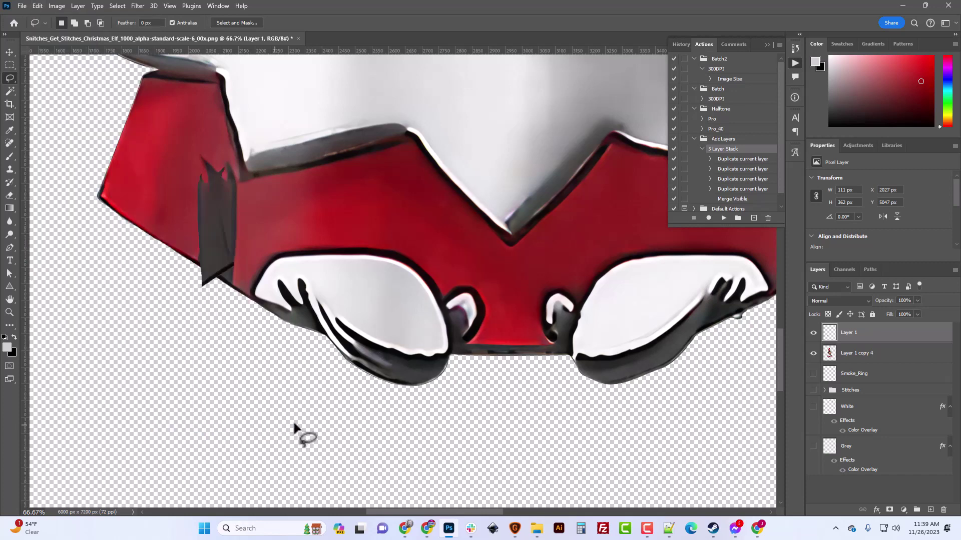
click(10, 53)
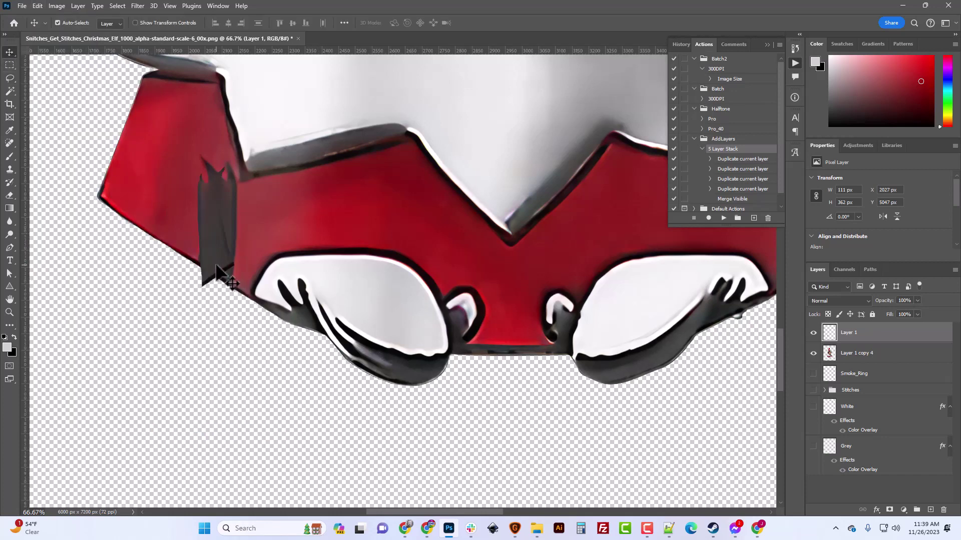
drag(216, 266, 618, 313)
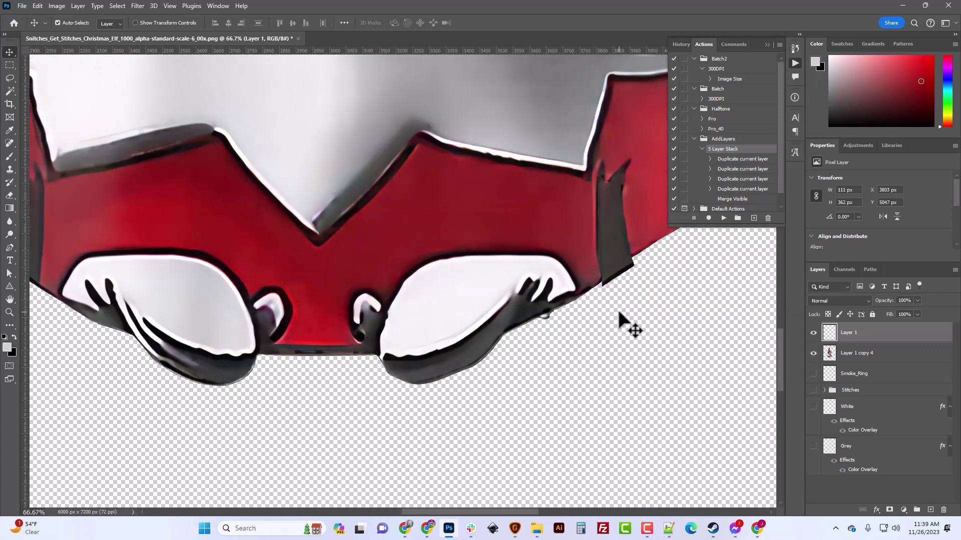
Nudge the flipped shadow strip up 18 px and left 2 px, and place Layer 1 beneath Layer 1 copy 4.
key(Up)
key(Up)
key(Up)
key(Up)
key(Up)
key(Up)
key(Up)
key(Up)
key(Up)
key(Up)
key(Up)
key(Up)
key(Up)
key(Up)
key(Up)
key(Up)
key(Up)
key(Up)
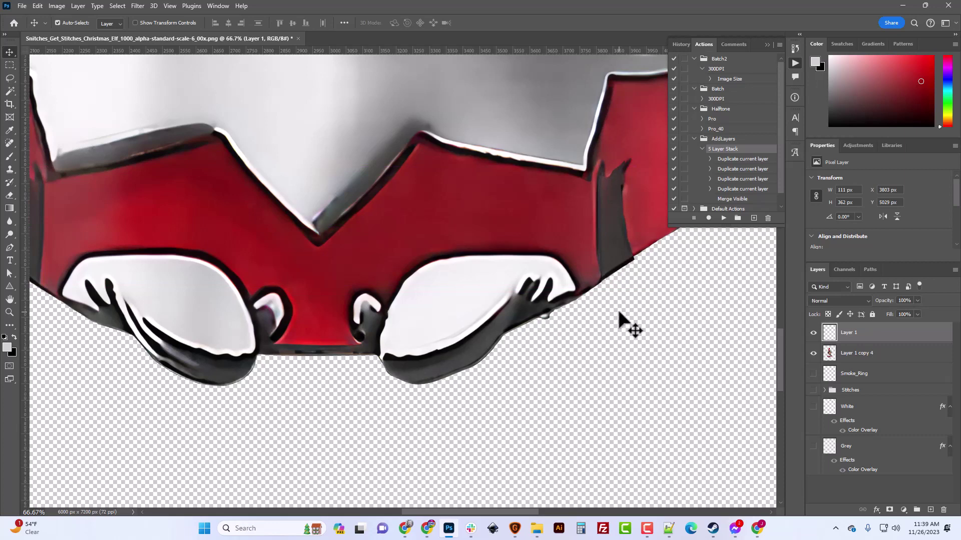
key(Left)
key(Left)
key(Up)
key(Down)
drag(860, 335, 860, 355)
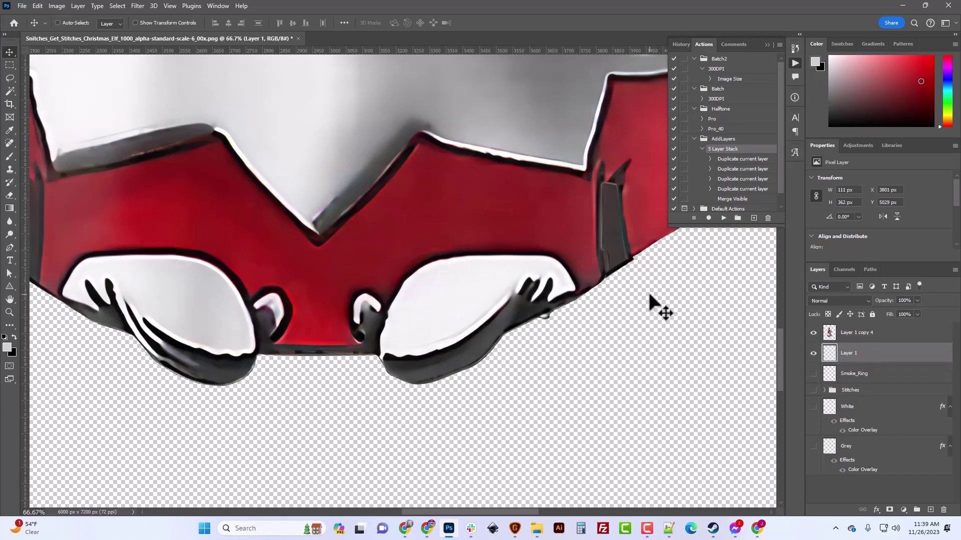
Set a 50 px eraser to 50% hardness and erase the leftover outline at the strip's lower inner edge on Layer 1 copy 4.
key(ctrl+plus)
key(ctrl+plus)
drag(493, 512, 553, 512)
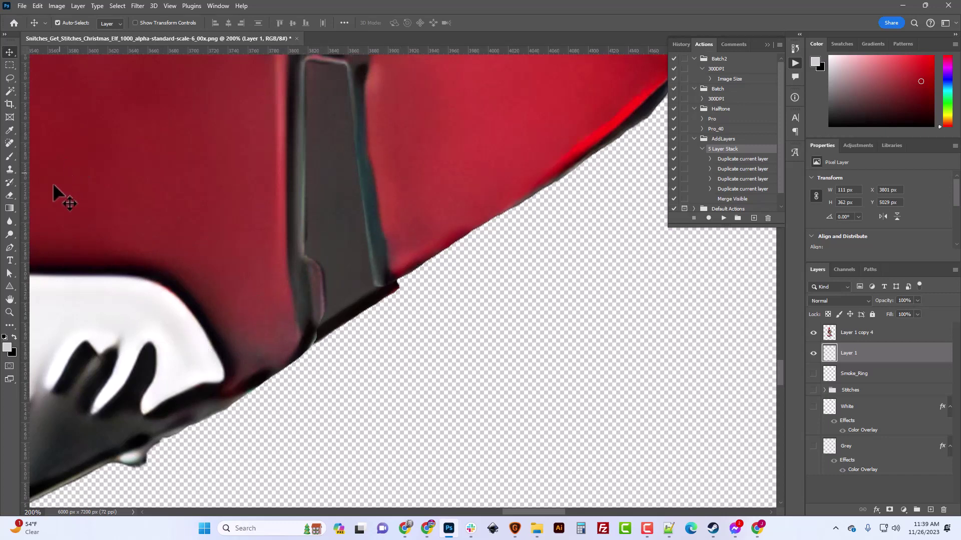
click(9, 195)
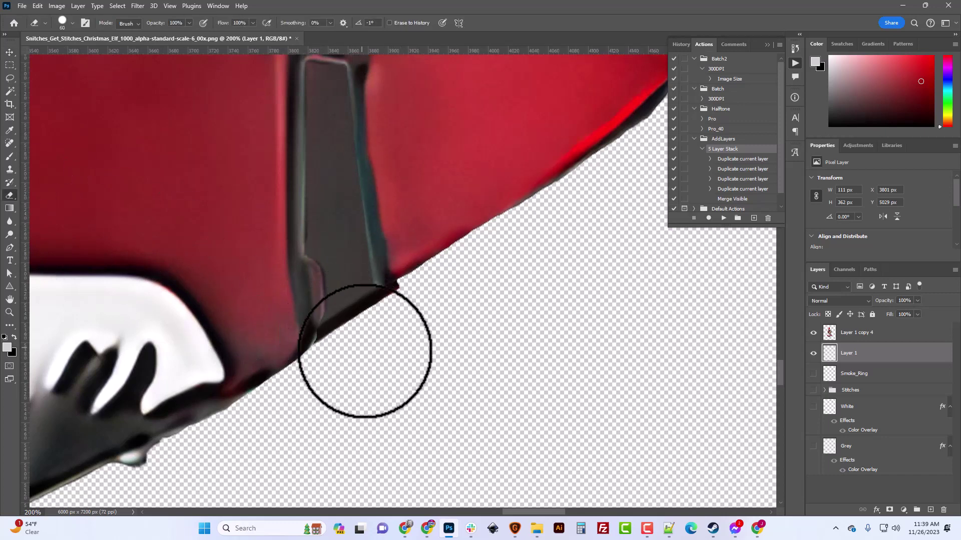
key(p)
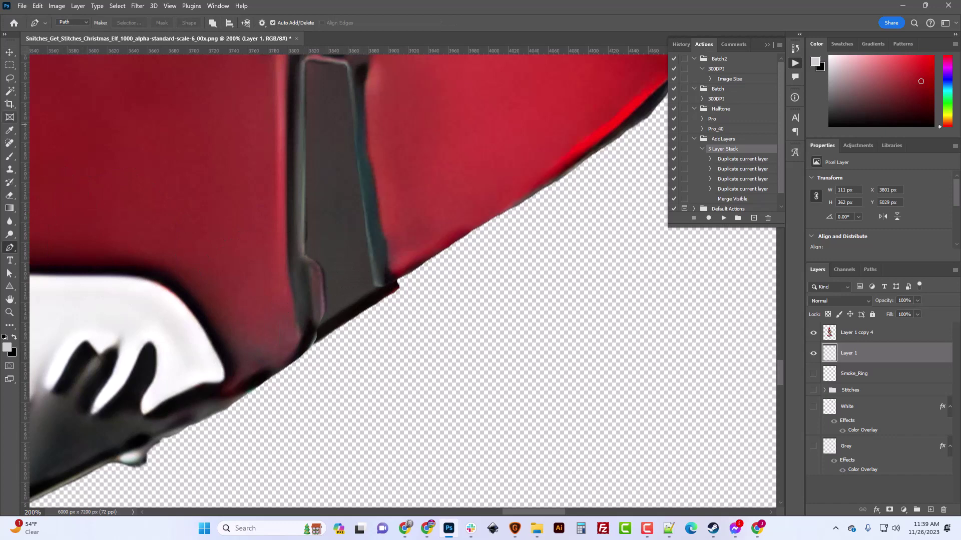
key(e)
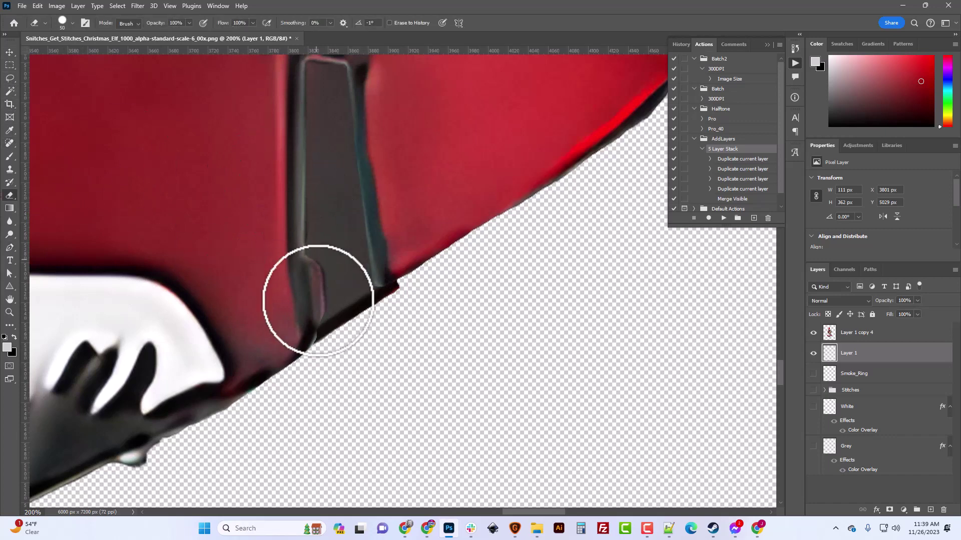
click(71, 23)
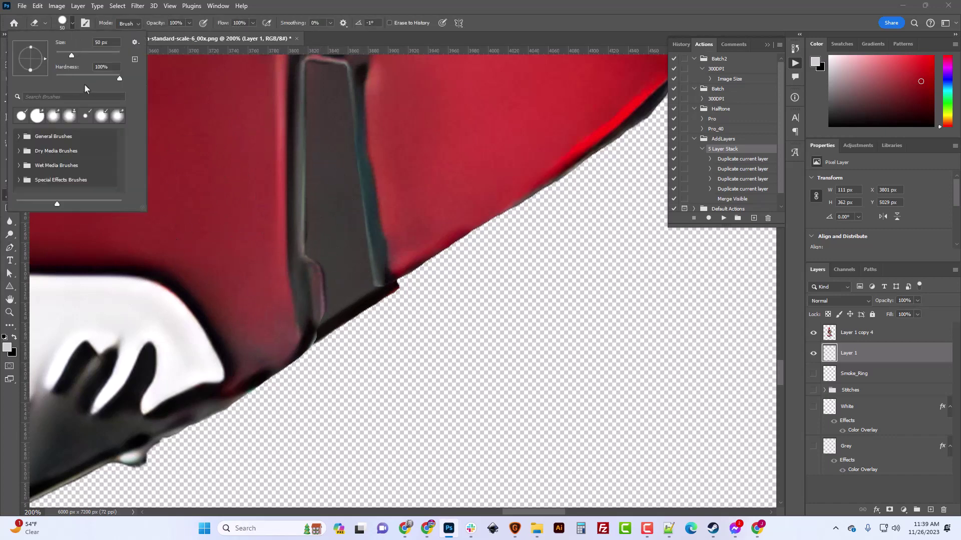
drag(119, 78, 87, 79)
click(860, 337)
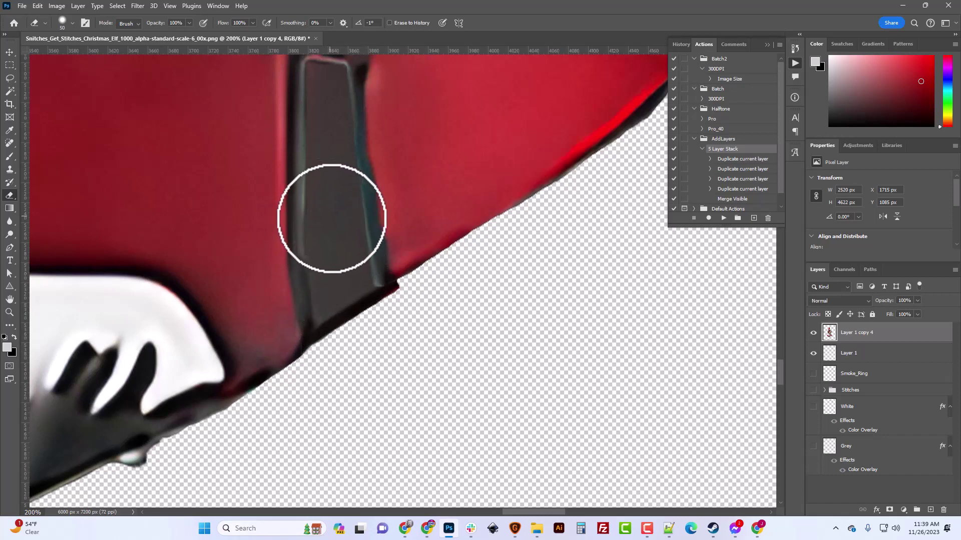
scroll(333, 214, up, 1)
scroll(328, 286, up, 1)
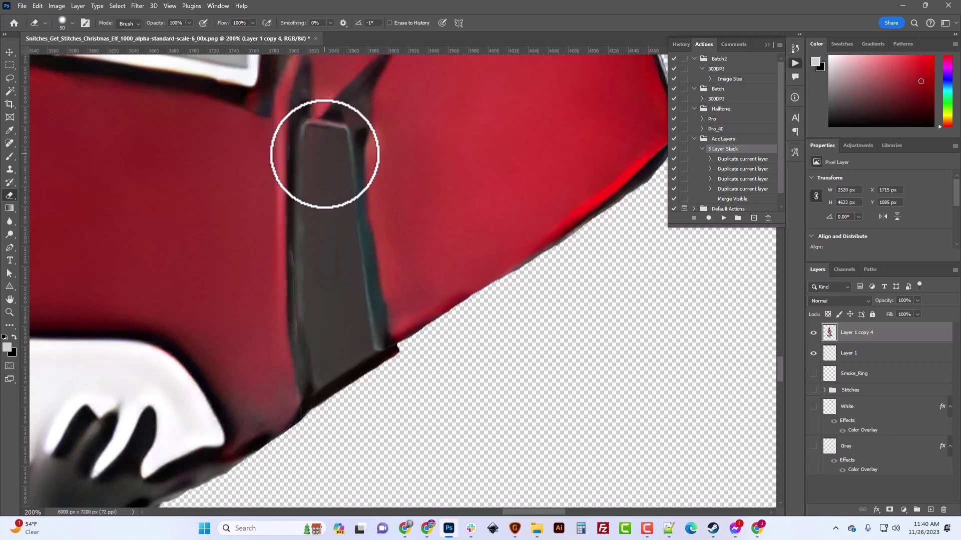
Reduce the eraser to 15 px and erase the leftover outline along the strip's upper end and outer edge on Layer 1 copy 4.
key(p)
key(e)
key(bracketleft)
key(bracketleft)
key(bracketleft)
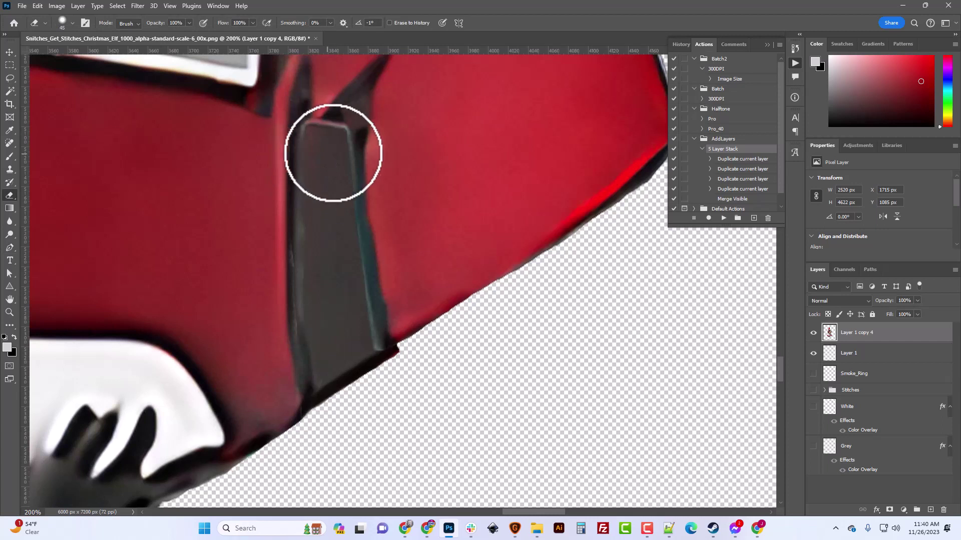
key(bracketleft)
key(bracketleft)
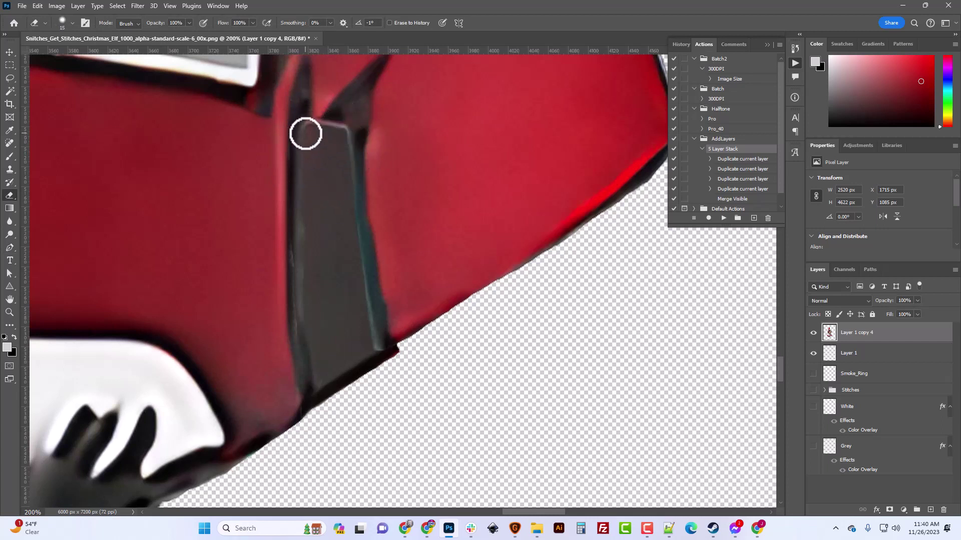
mouse_move(309, 128)
mouse_down()
mouse_move(342, 134)
mouse_move(355, 172)
mouse_move(379, 339)
mouse_up()
mouse_move(351, 152)
mouse_down()
mouse_move(341, 127)
mouse_move(302, 131)
mouse_up()
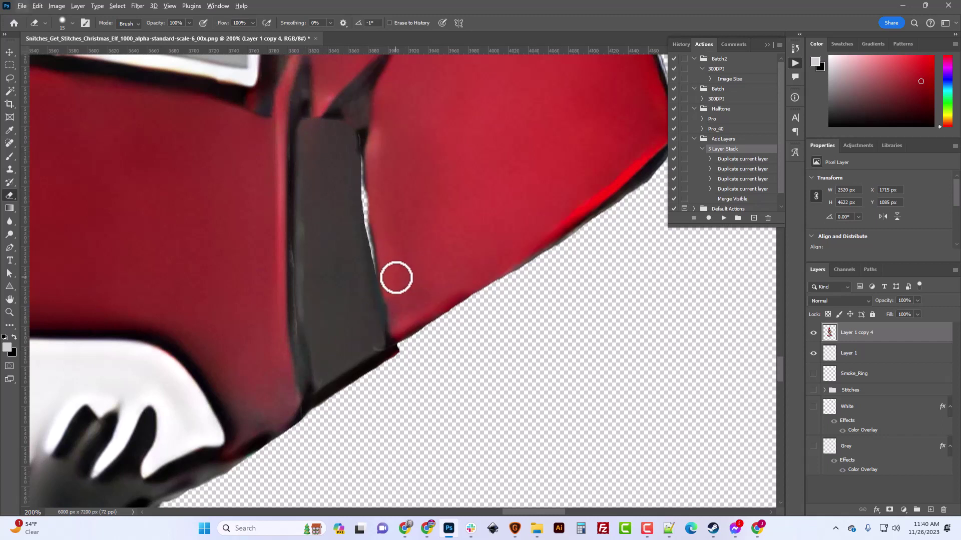
Sample the strip's dark grey and paint over the transparent gap along its outer edge on Layer 1, undoing the extra stroke.
key(b)
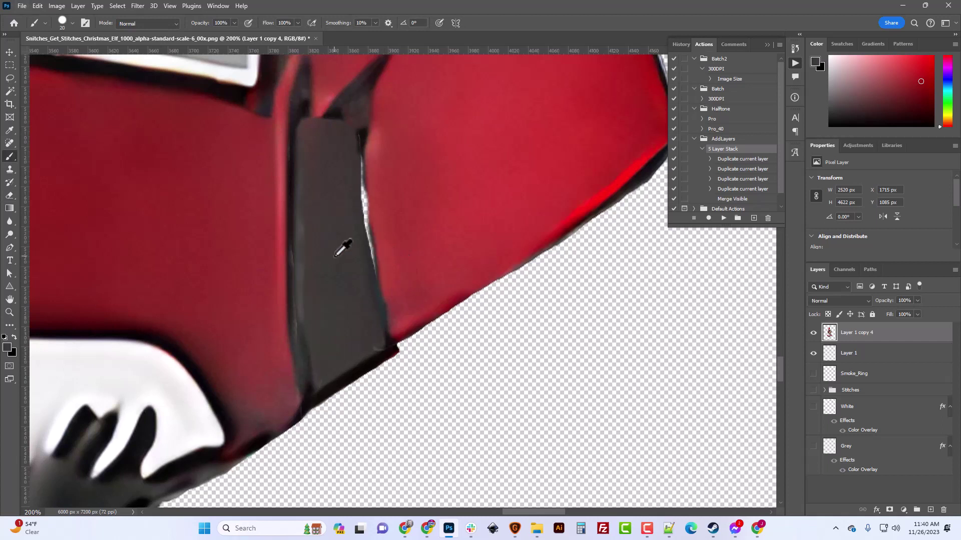
click(850, 356)
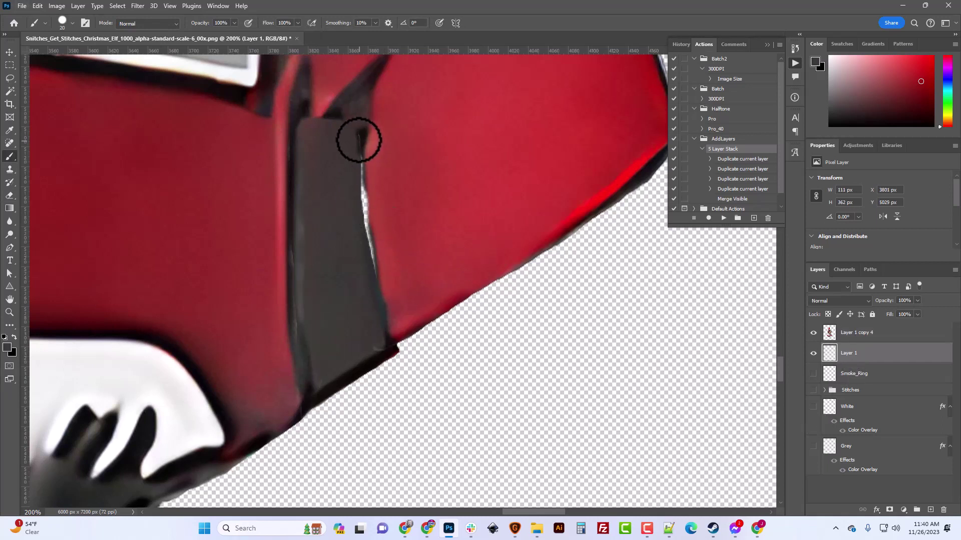
mouse_move(358, 140)
mouse_down()
mouse_move(361, 206)
mouse_move(380, 317)
mouse_up()
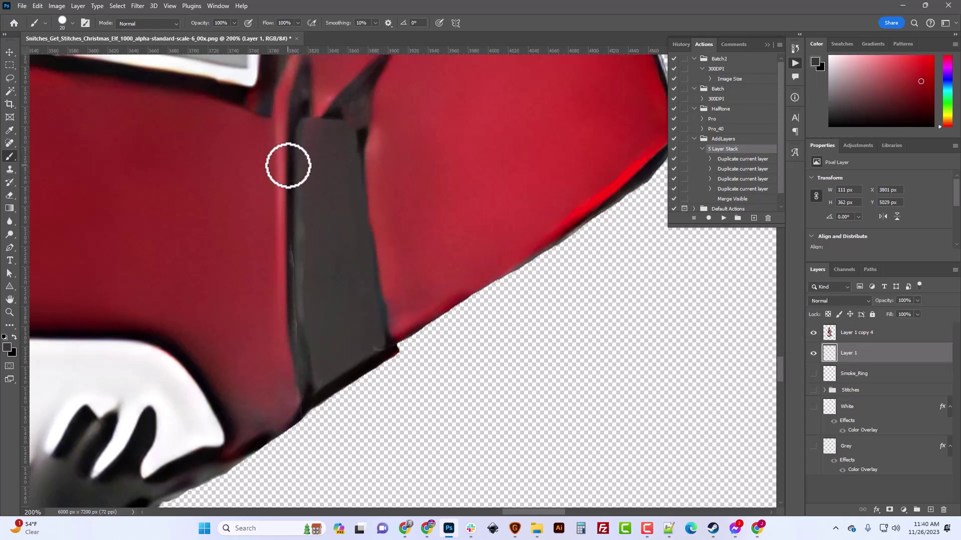
mouse_move(287, 166)
mouse_down()
mouse_move(291, 311)
mouse_move(308, 379)
mouse_move(379, 345)
mouse_up()
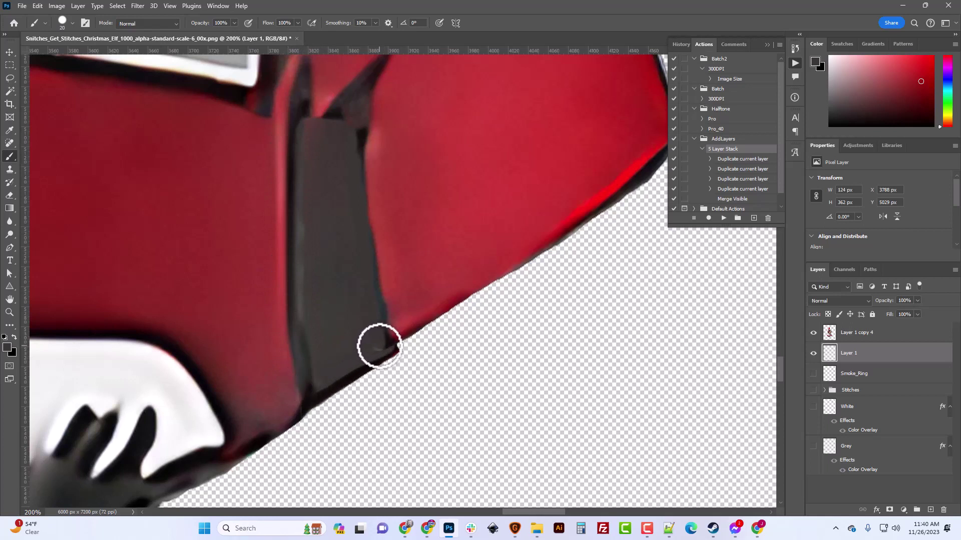
key(ctrl+z)
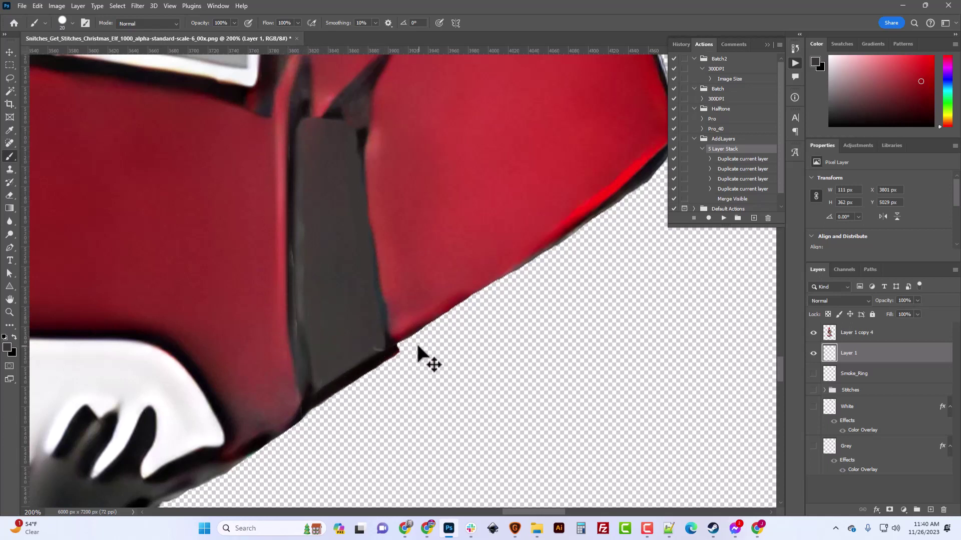
Erase the remaining dark edge across the upper end of the shadow strip on Layer 1 copy 4.
click(850, 333)
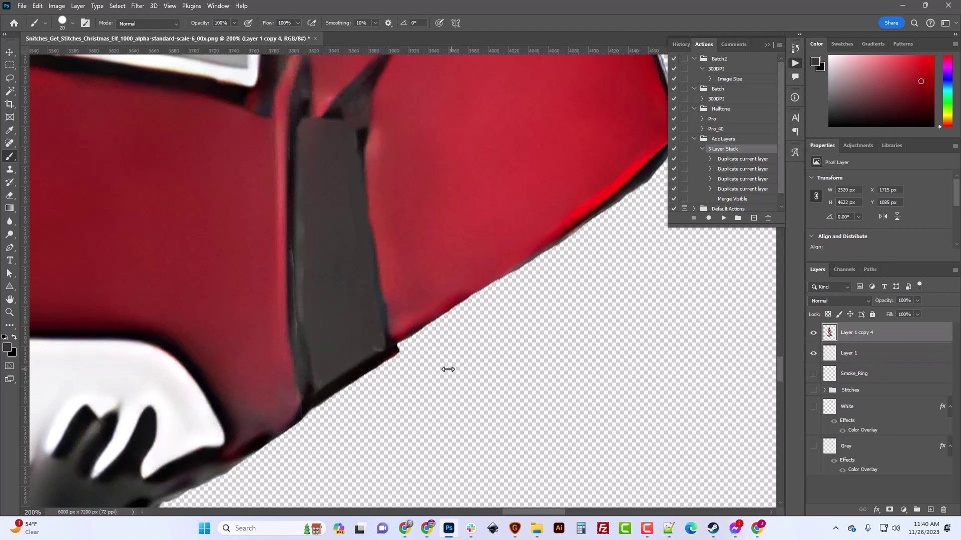
key(e)
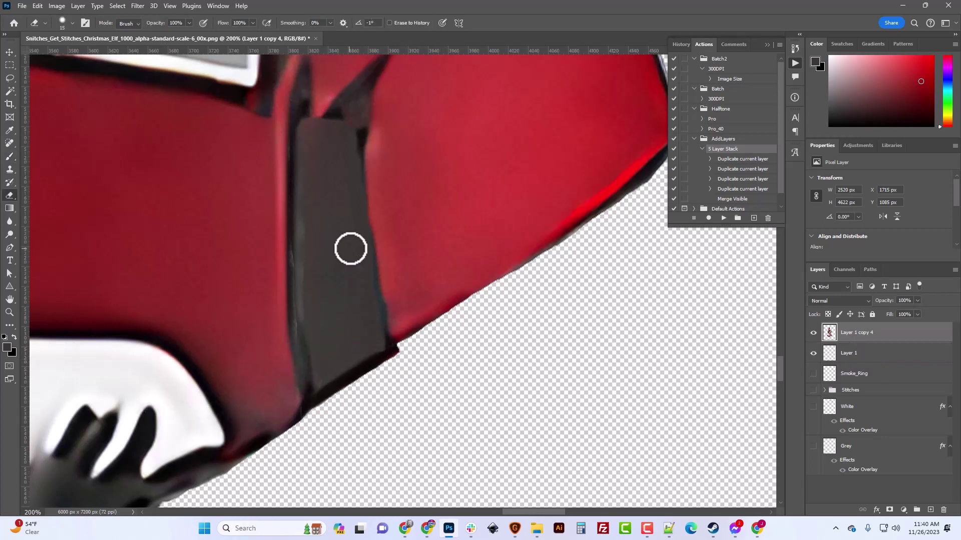
scroll(350, 248, up, 3)
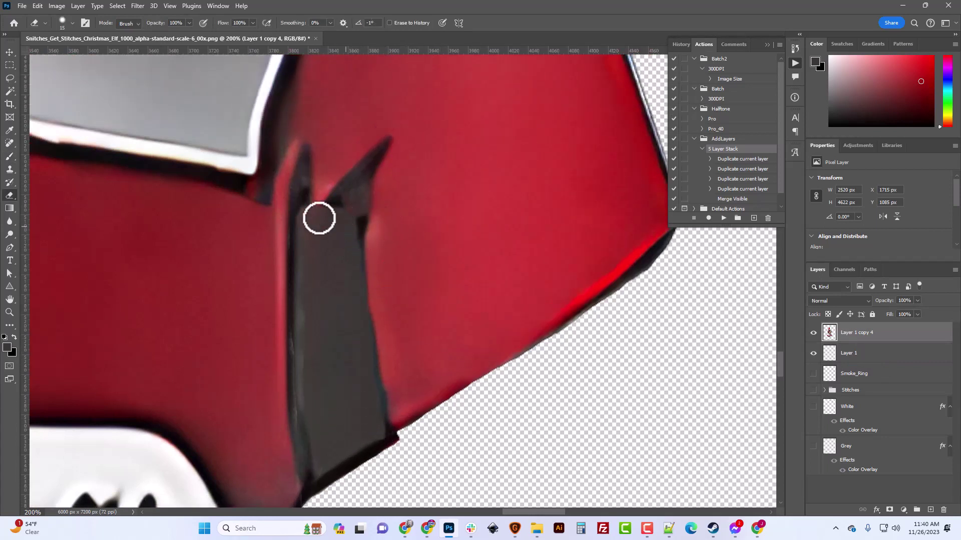
drag(319, 218, 308, 202)
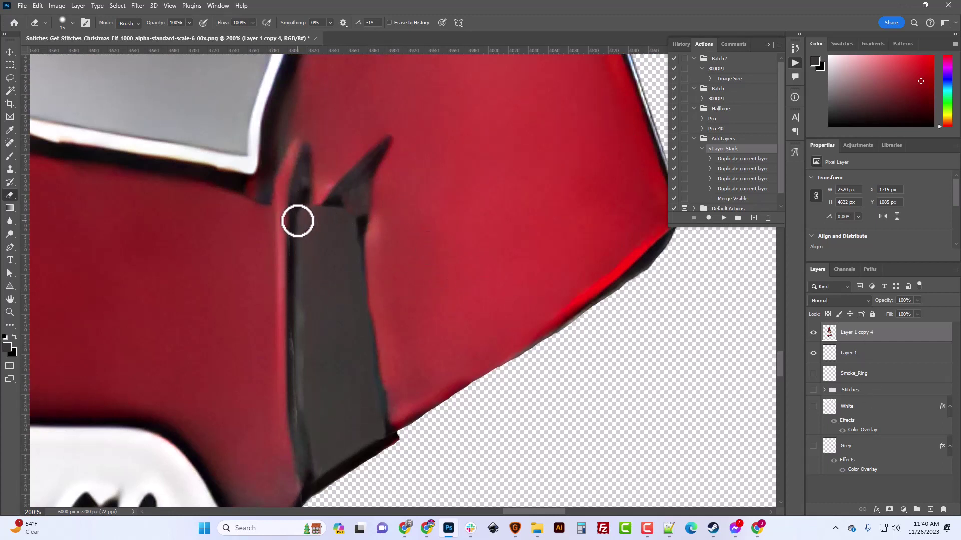
Sample the near-black shadow colour and paint the two pointed shadow tips above the strip with a brush at 50% hardness.
key(b)
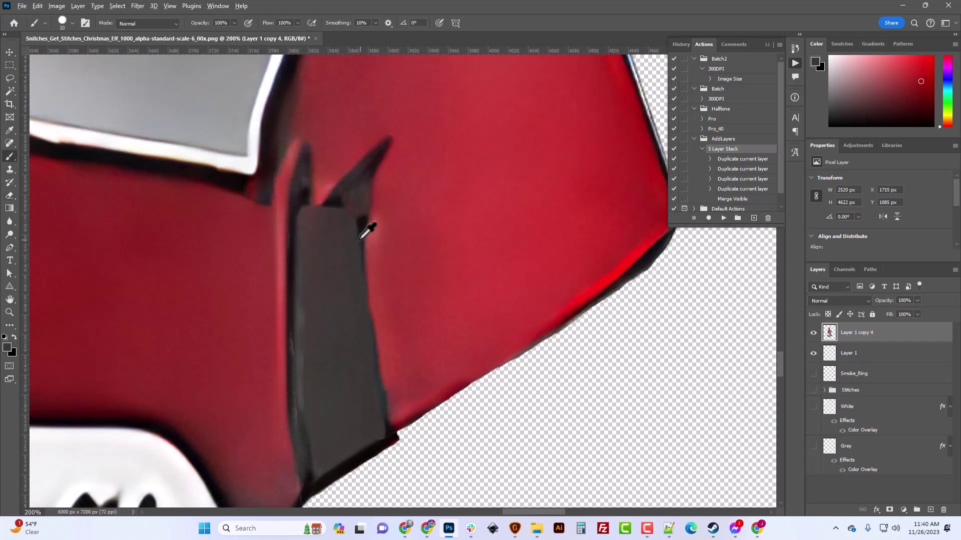
alt+click(311, 200)
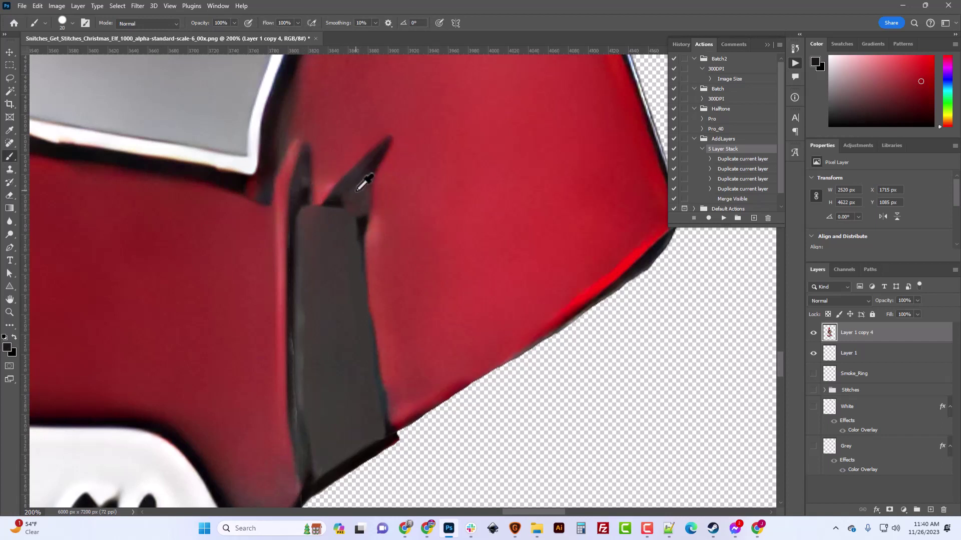
click(67, 22)
drag(116, 77, 85, 78)
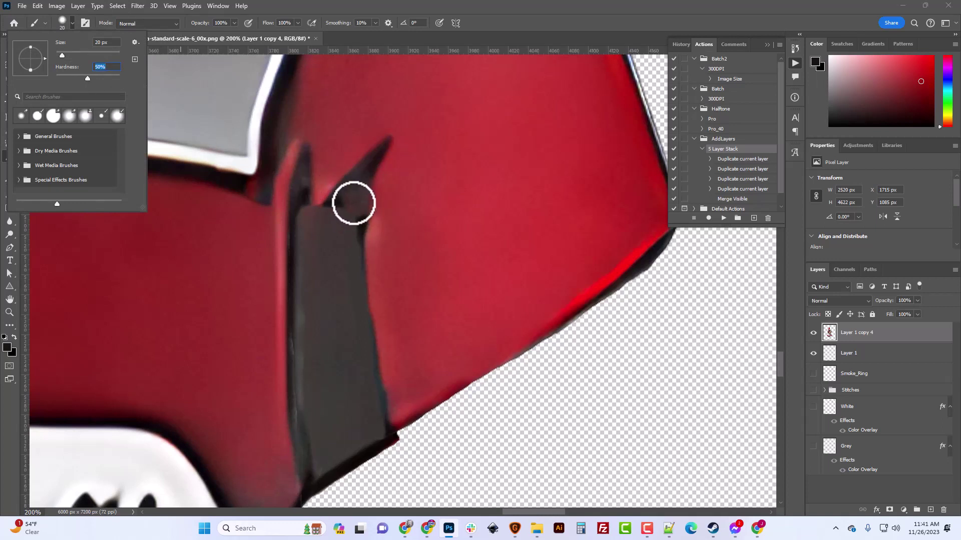
click(354, 199)
mouse_move(361, 225)
mouse_down()
mouse_move(346, 200)
mouse_move(363, 181)
mouse_move(358, 215)
mouse_move(301, 194)
mouse_up()
key(bracketleft)
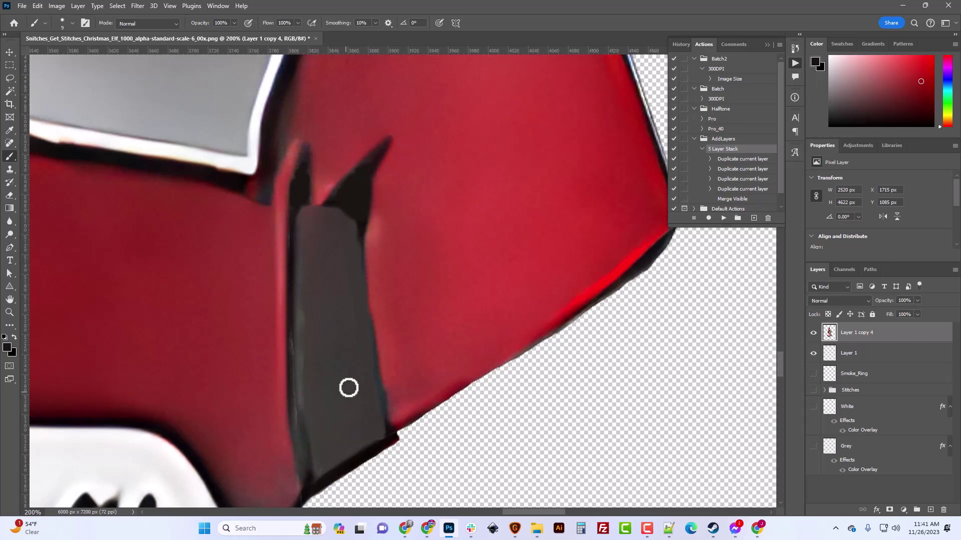
Raise the eraser's hardness and erase the dark overhang along the lower edge of the sleeve shadow strip on Layer 1.
key(ctrl+minus)
key(ctrl+minus)
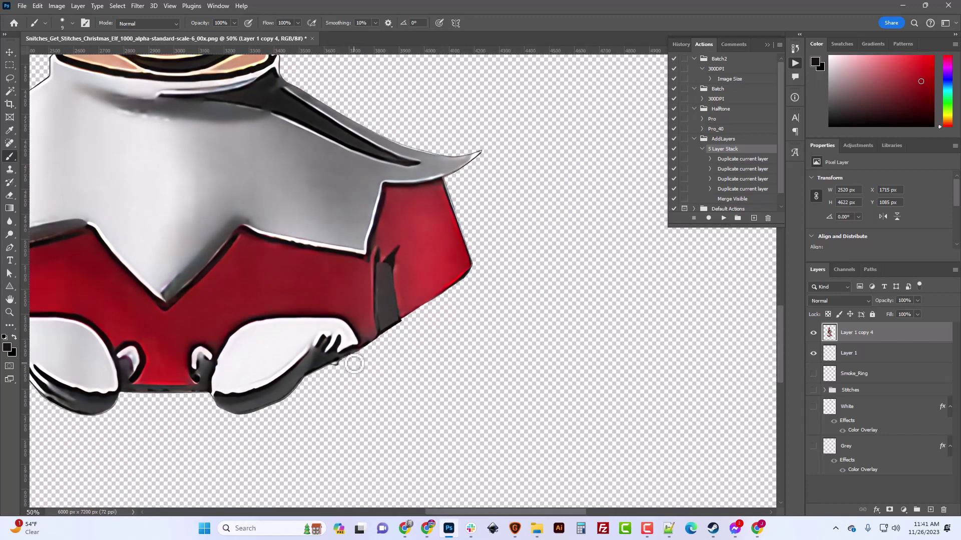
key(ctrl+plus)
key(ctrl+plus)
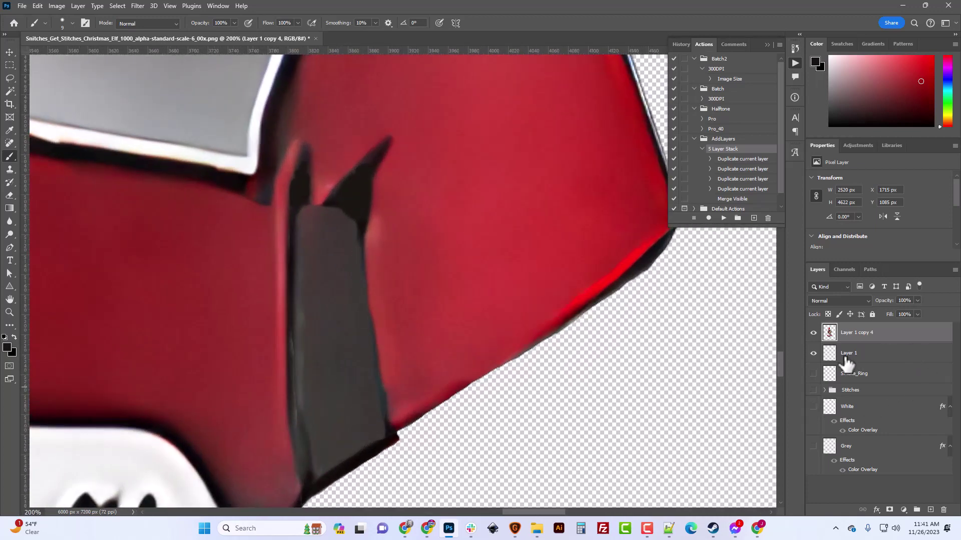
click(813, 353)
click(813, 353)
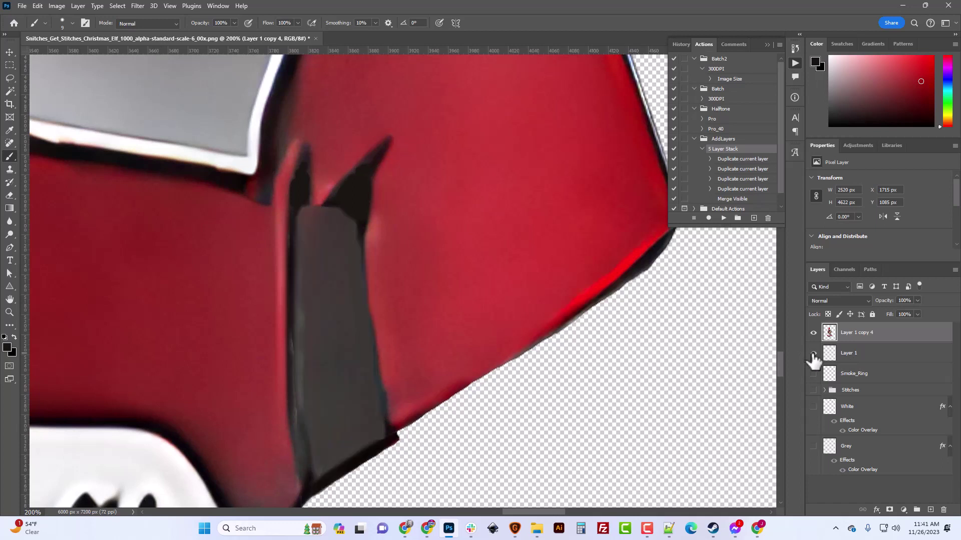
click(853, 356)
key(e)
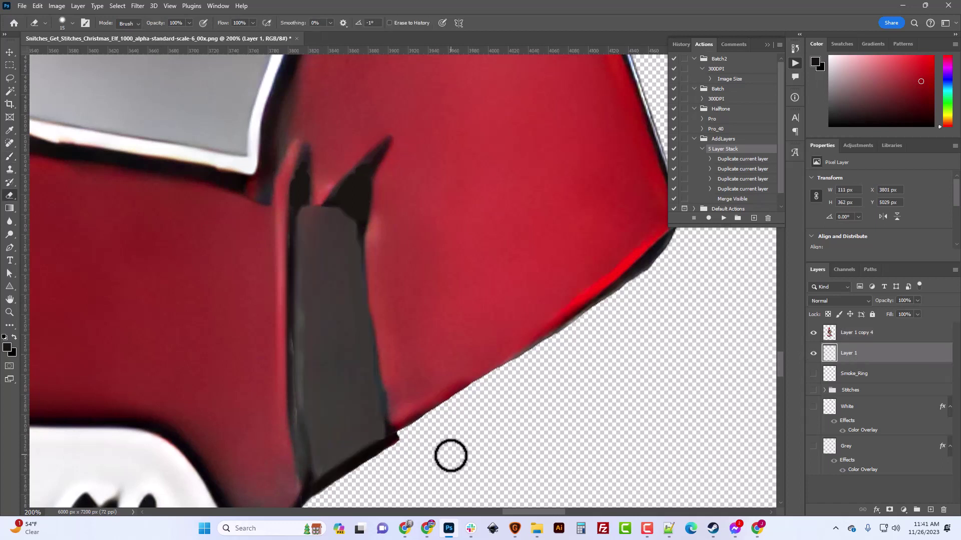
scroll(449, 454, down, 3)
click(72, 23)
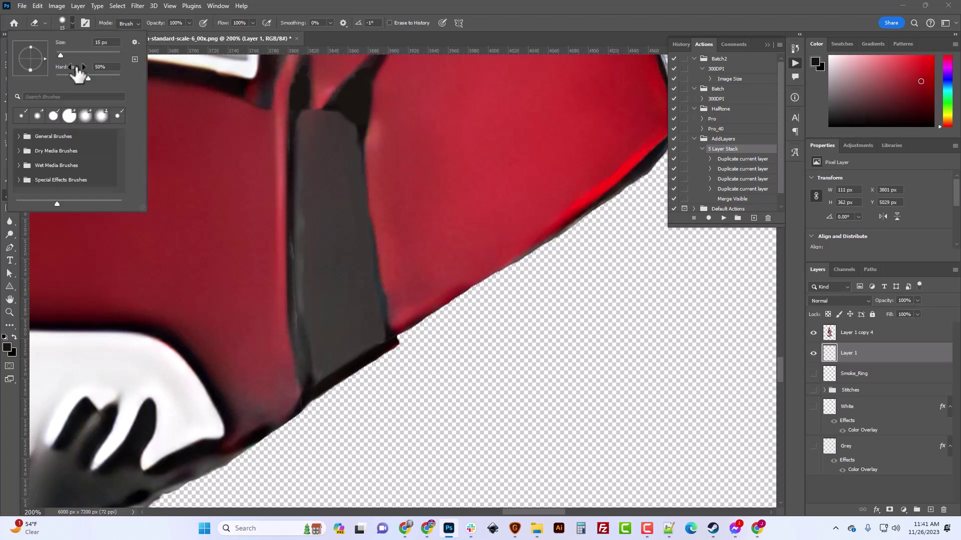
drag(80, 79, 120, 79)
click(330, 397)
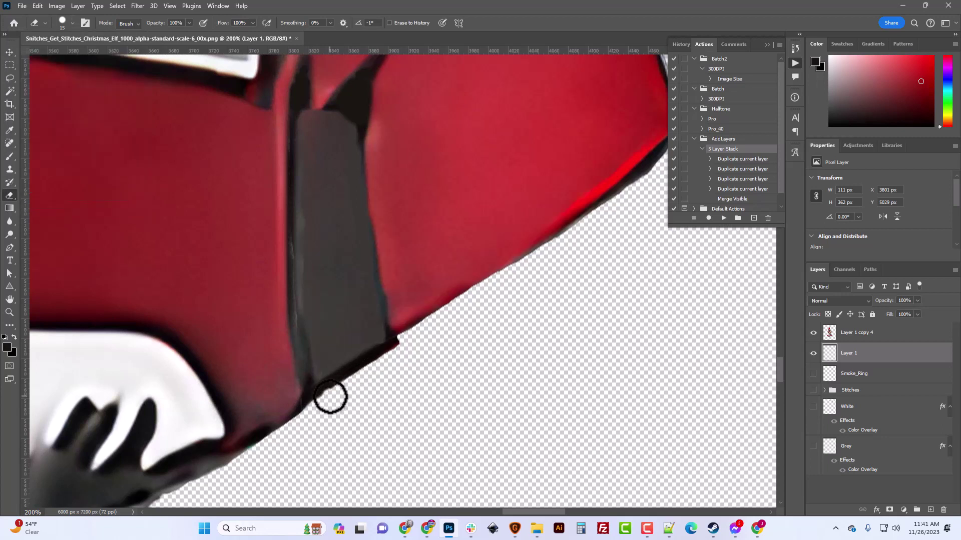
click(403, 341)
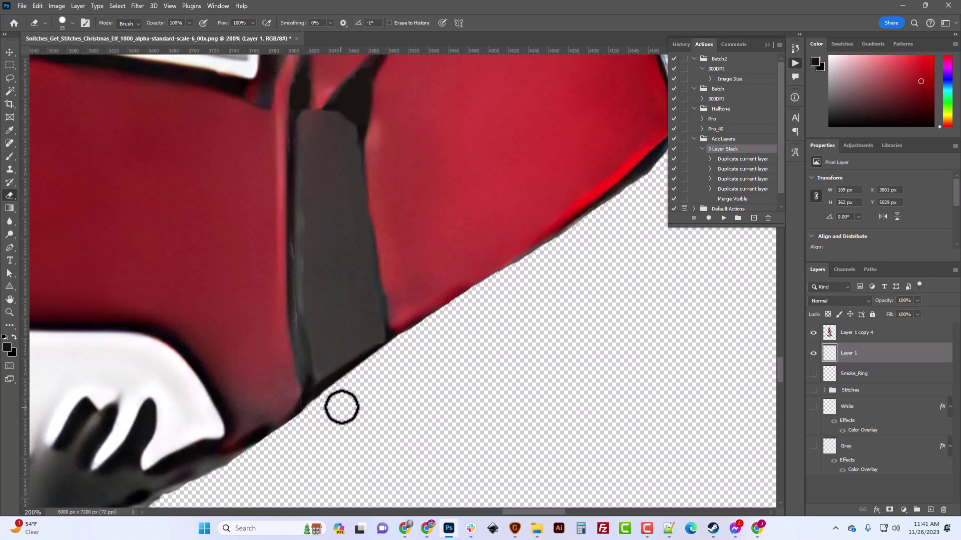
Merge Layer 1 copy 4 with Layer 1 into a single artwork layer.
scroll(342, 406, down, 2)
scroll(439, 373, up, 2)
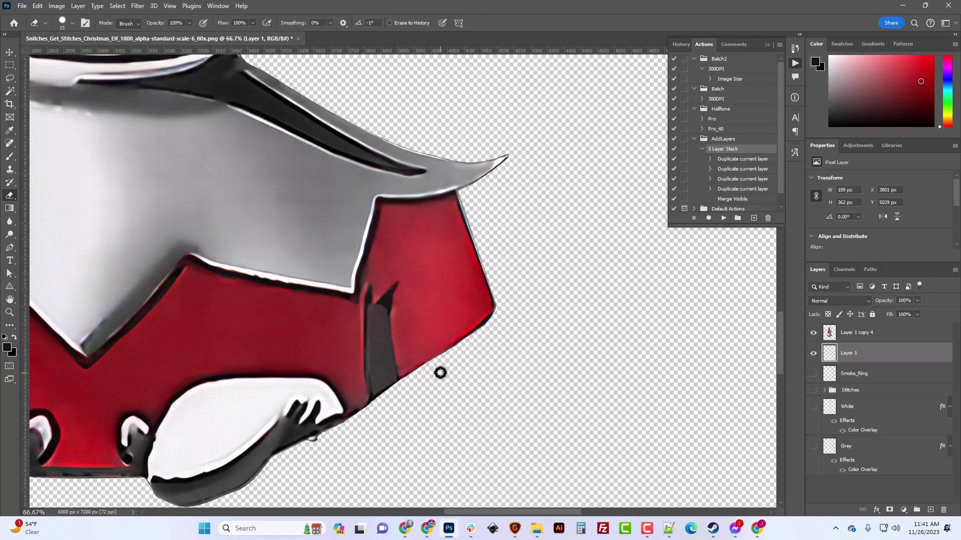
click(847, 333)
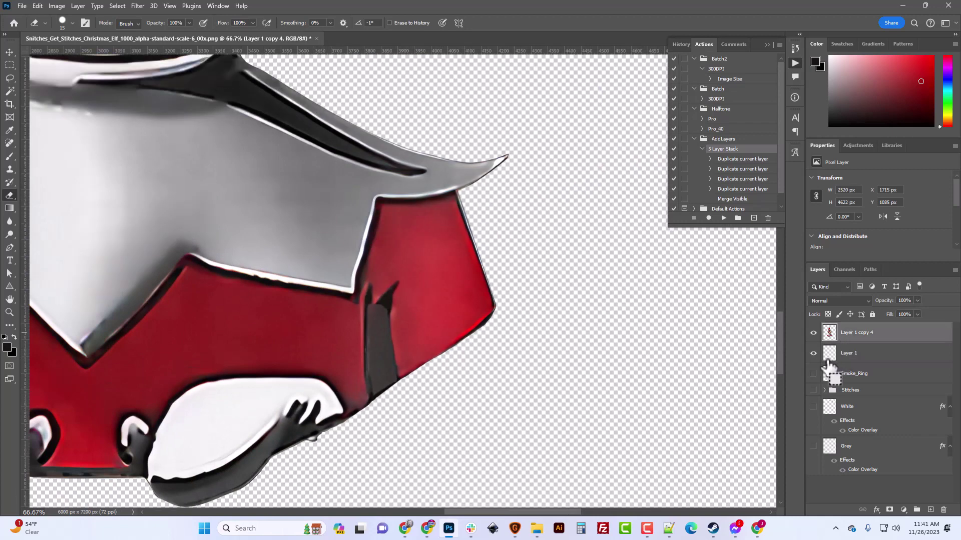
scroll(818, 368, down, 1)
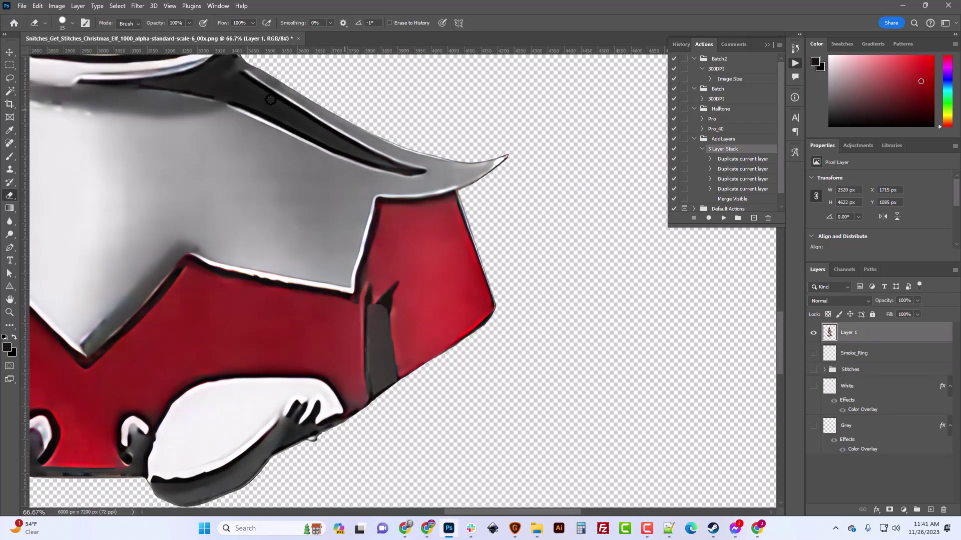
Enlarge the eraser to 30 px and examine the outer edges of the head and hat for leftovers.
scroll(316, 341, up, 10)
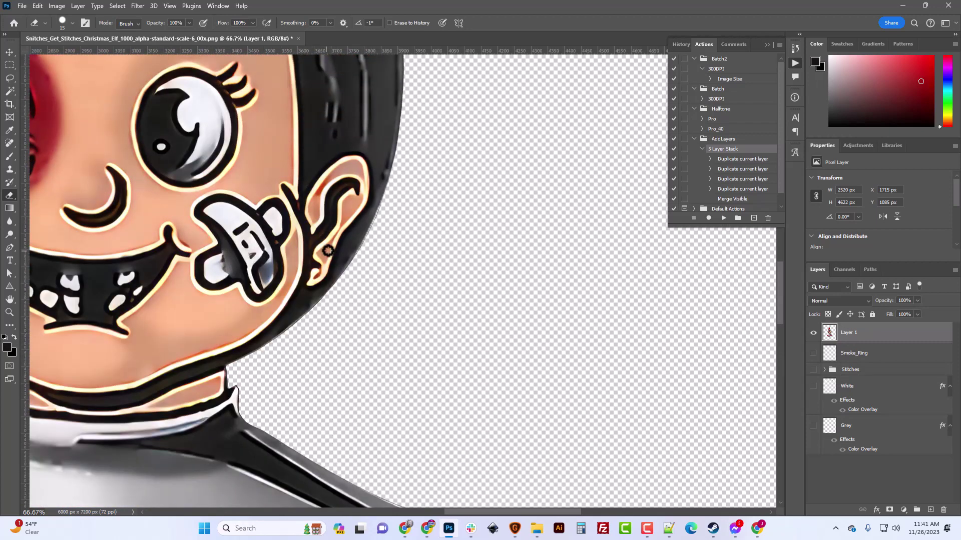
scroll(320, 274, up, 5)
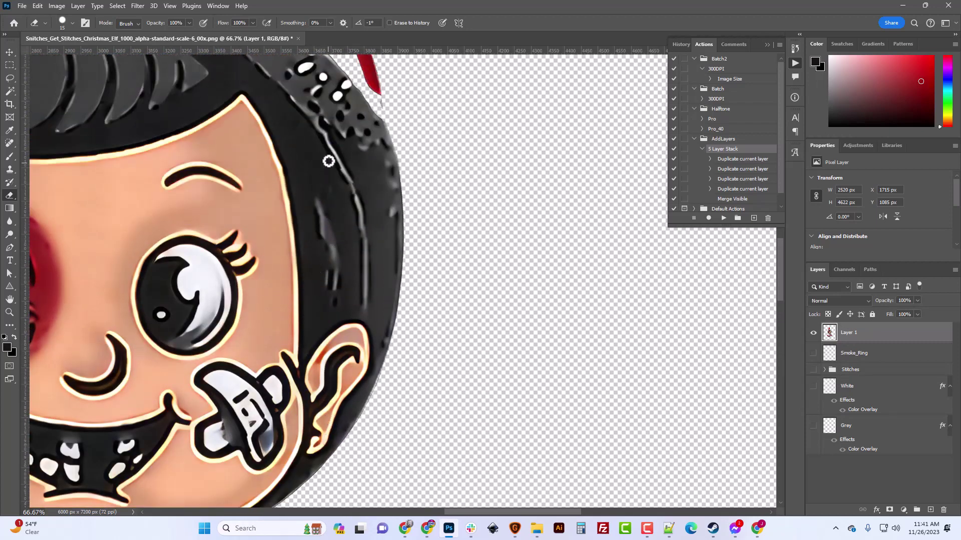
scroll(411, 174, up, 2)
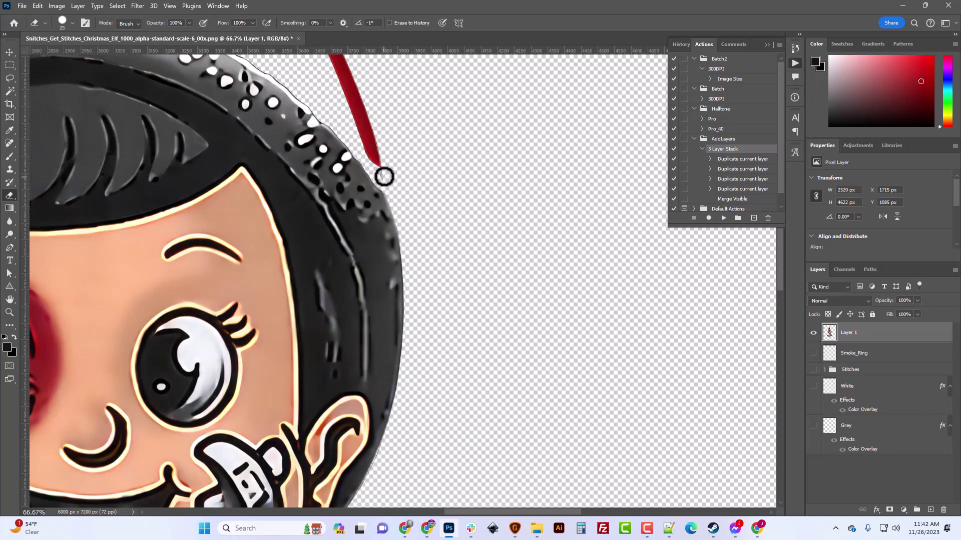
key(bracketright)
drag(508, 512, 408, 512)
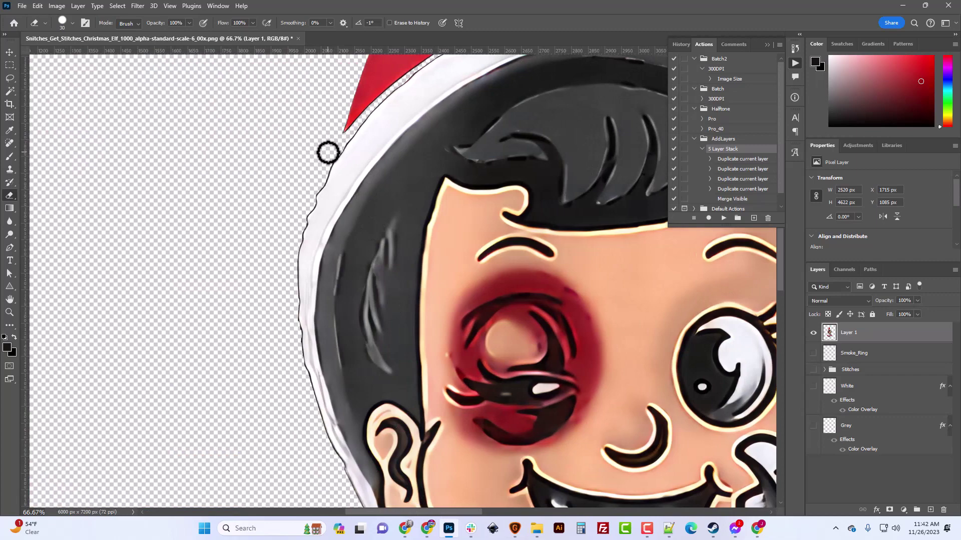
Add a layer mask to Layer 1 from its transparency and display the mask by itself.
click(77, 6)
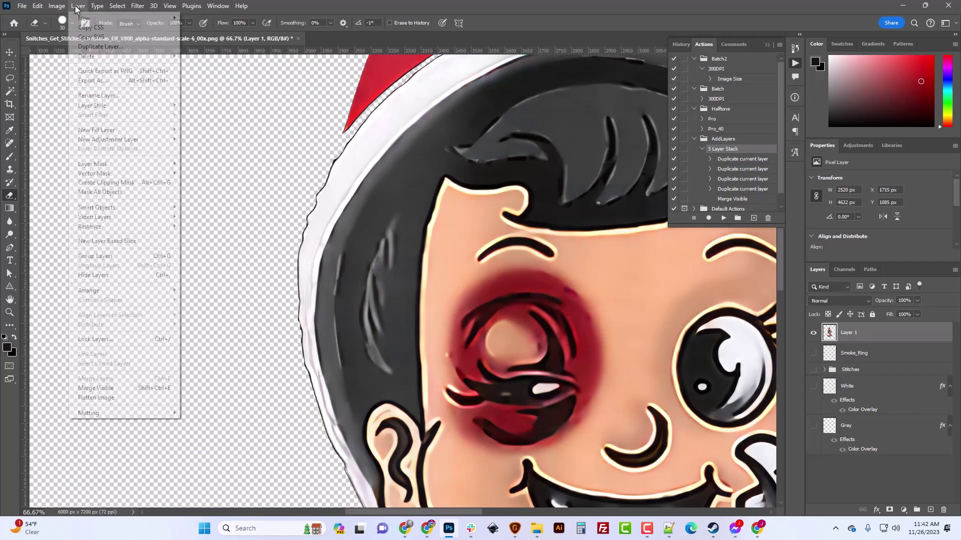
mouse_move(129, 168)
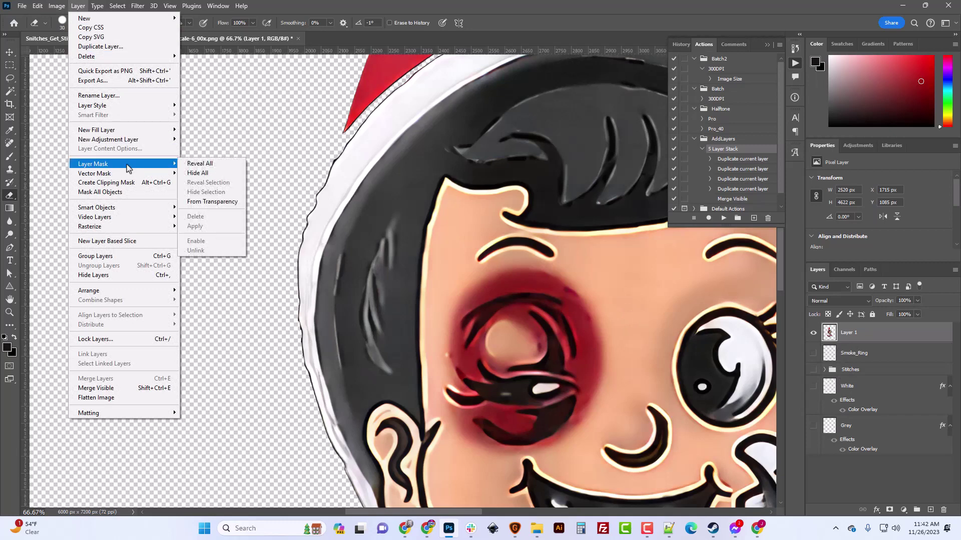
click(205, 202)
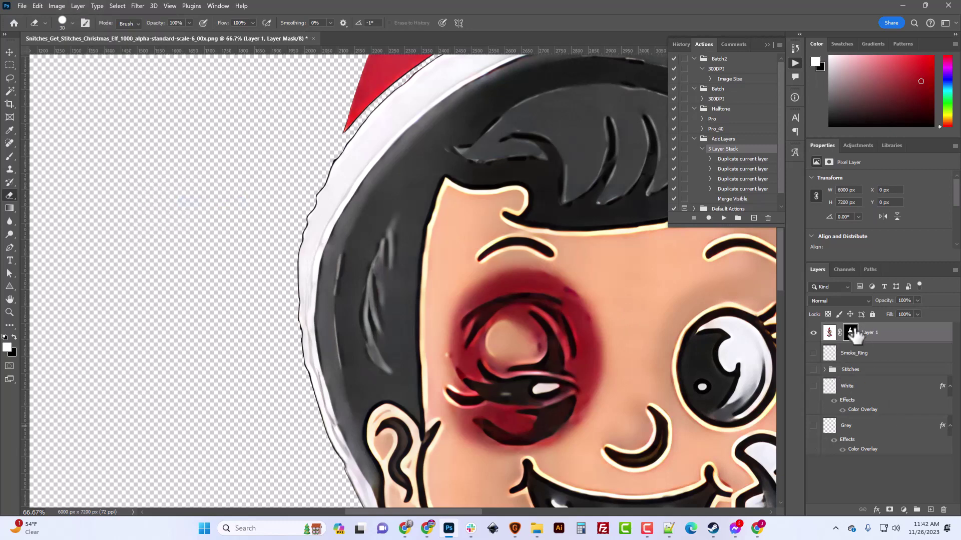
alt+click(850, 333)
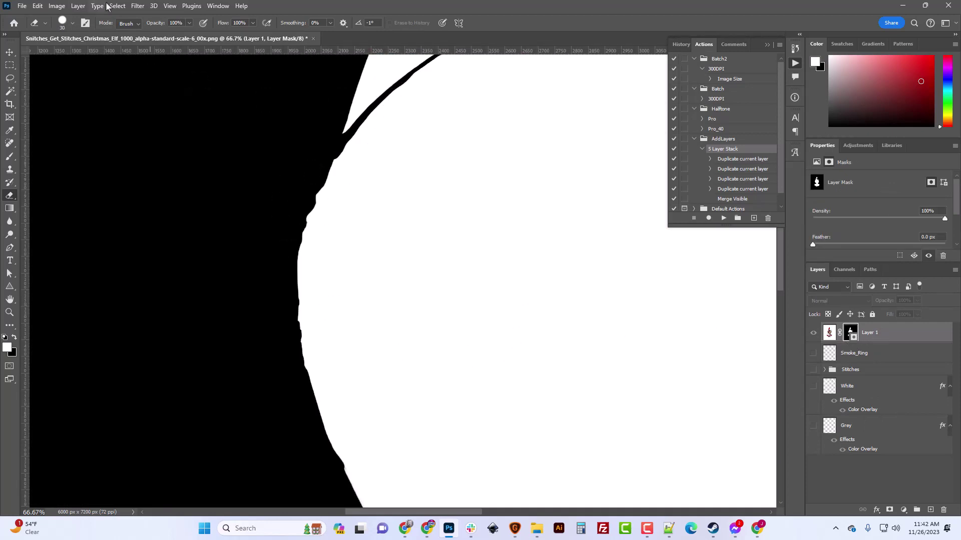
Apply a Levels adjustment to the Layer 1 mask with the midtone input level set to 0.69.
click(57, 7)
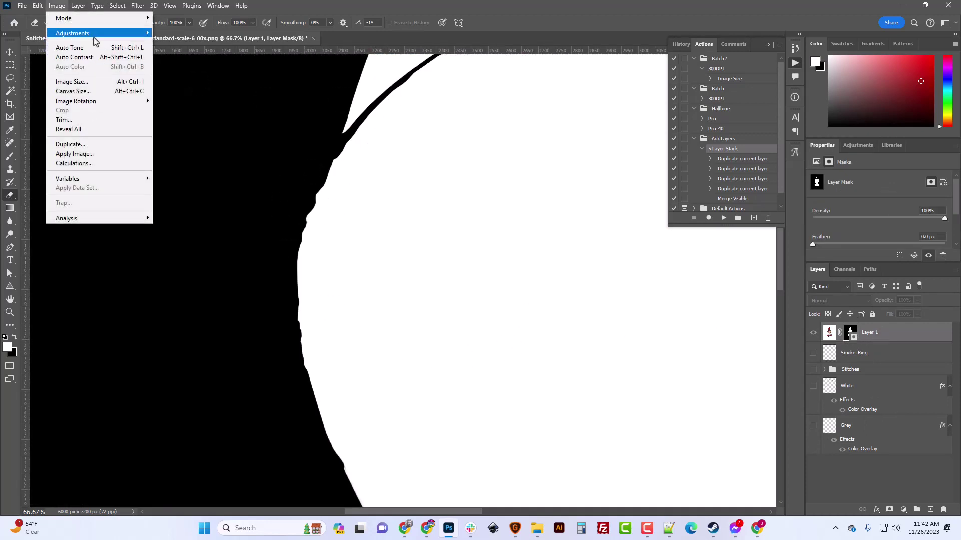
mouse_move(94, 38)
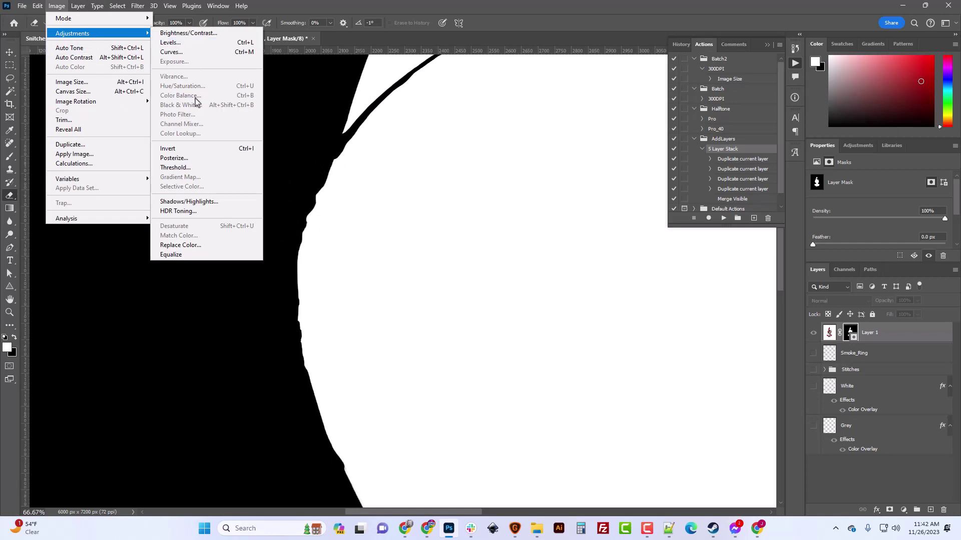
click(186, 42)
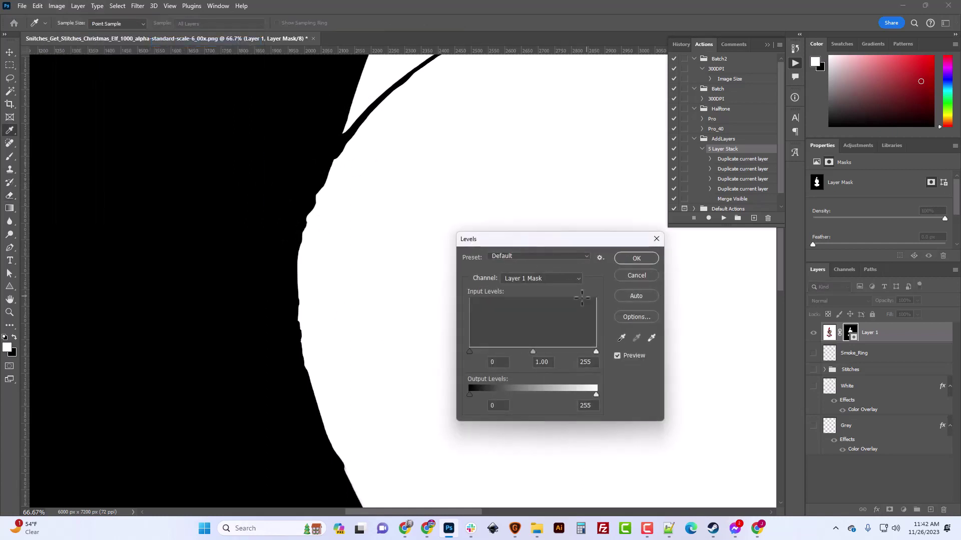
key(ctrl+minus)
key(ctrl+minus)
key(ctrl+minus)
key(ctrl+minus)
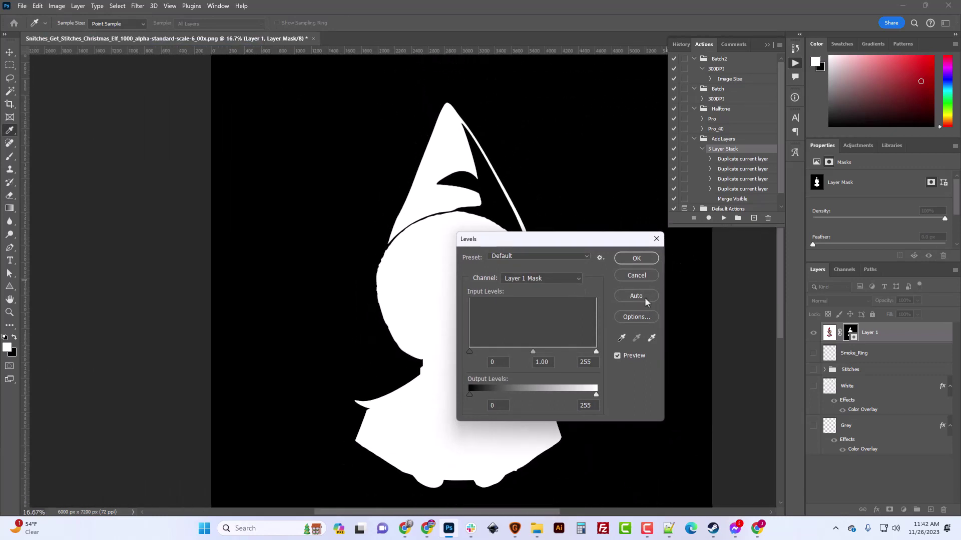
key(ctrl+plus)
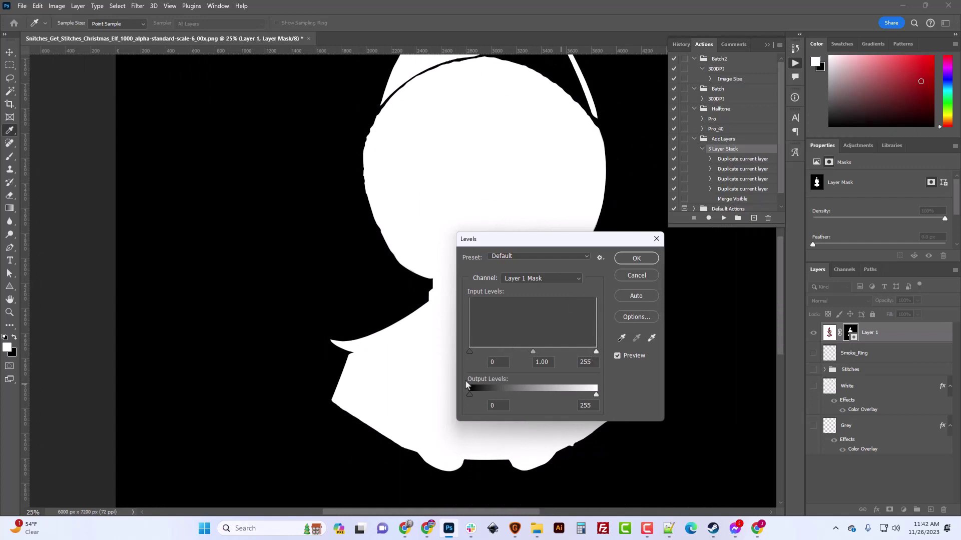
drag(533, 351, 547, 352)
click(636, 258)
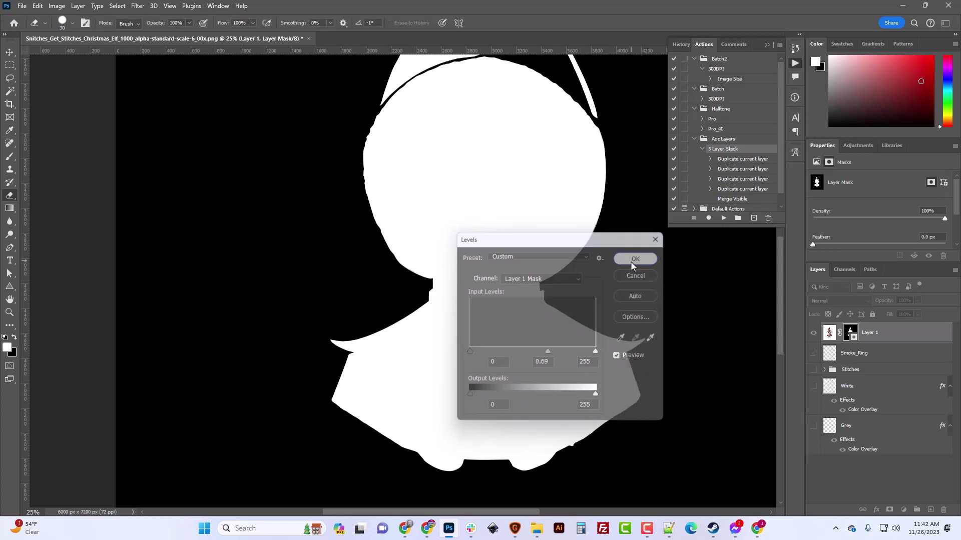
Apply a Threshold adjustment at level 128 to the Layer 1 mask and return to the eraser.
click(60, 6)
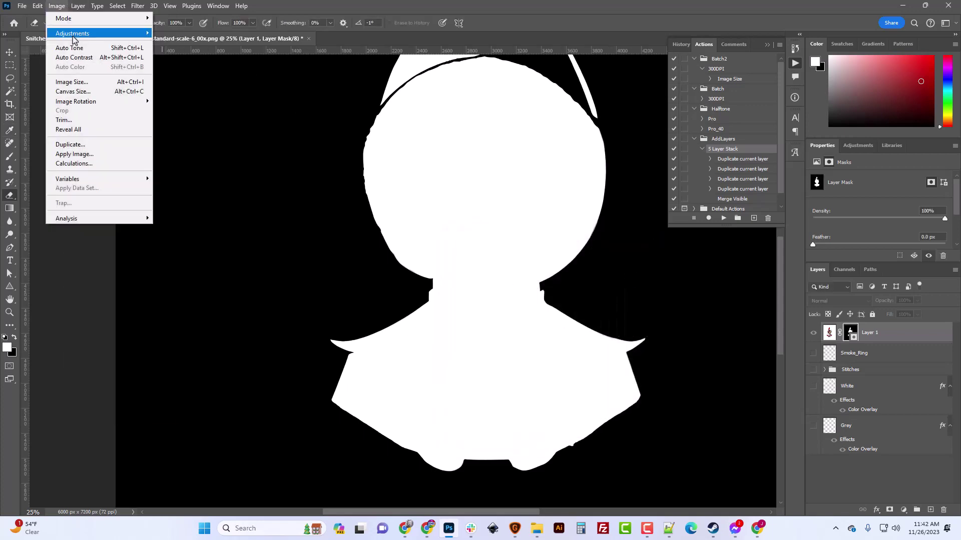
mouse_move(73, 38)
click(181, 168)
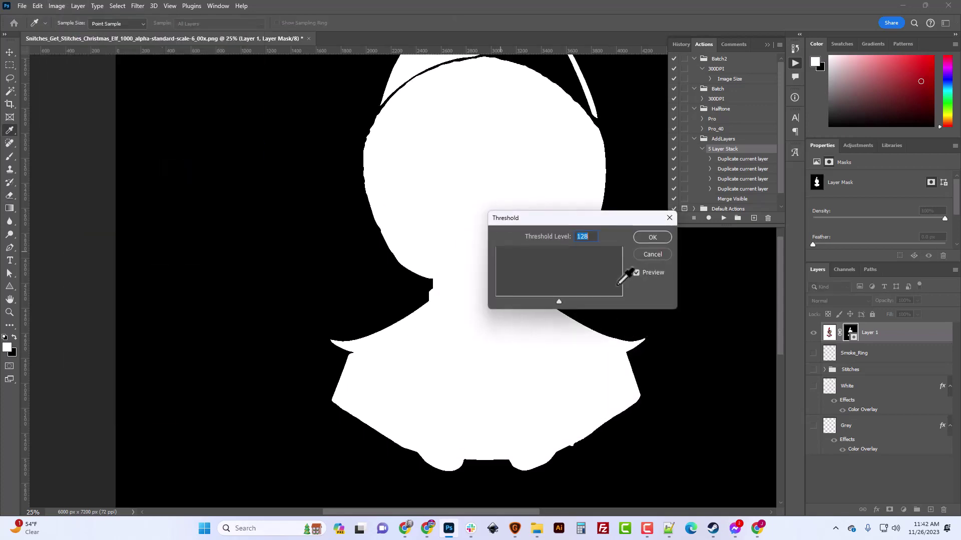
click(659, 241)
key(e)
Check the mask's edge around the hat's fur trim and apply the layer mask permanently to Layer 1.
scroll(561, 300, up, 6)
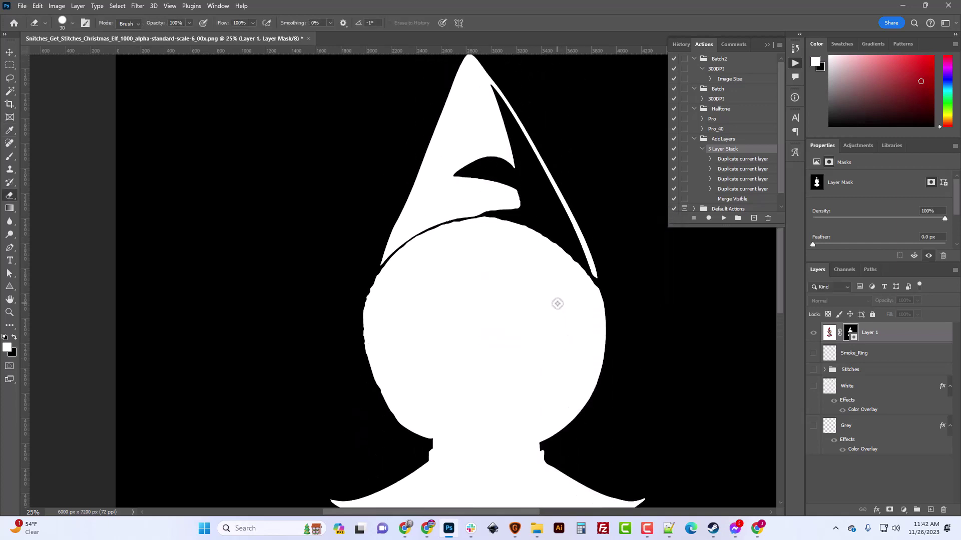
key(ctrl+plus)
key(ctrl+plus)
key(ctrl+plus)
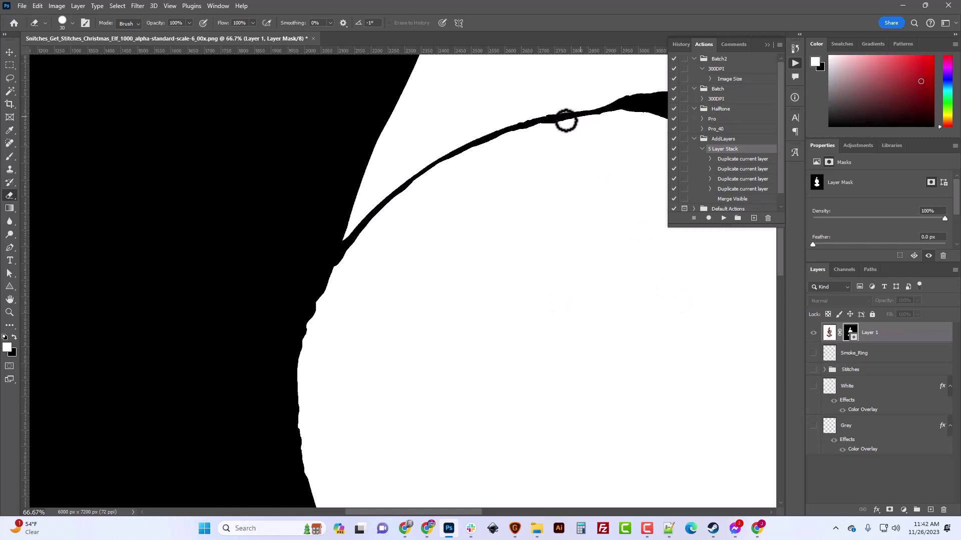
right_click(851, 336)
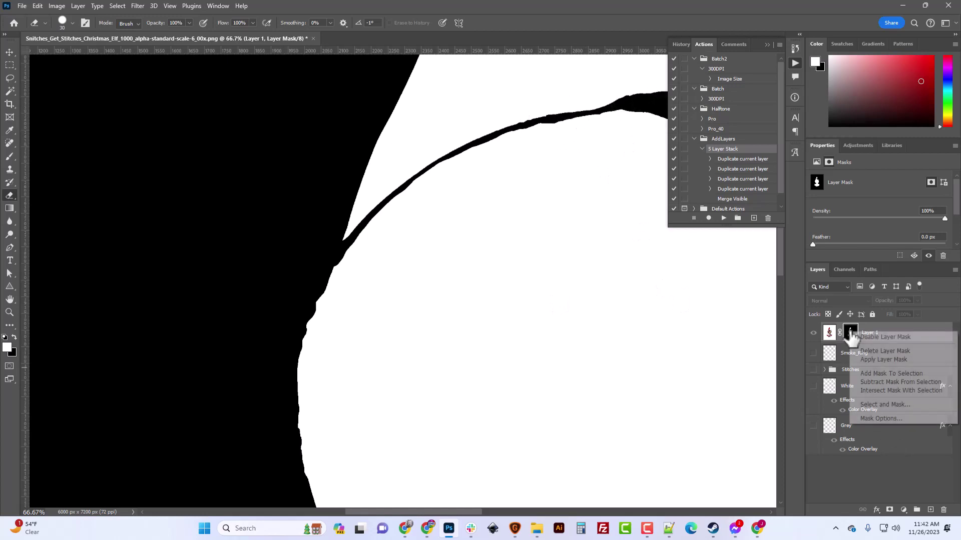
click(881, 360)
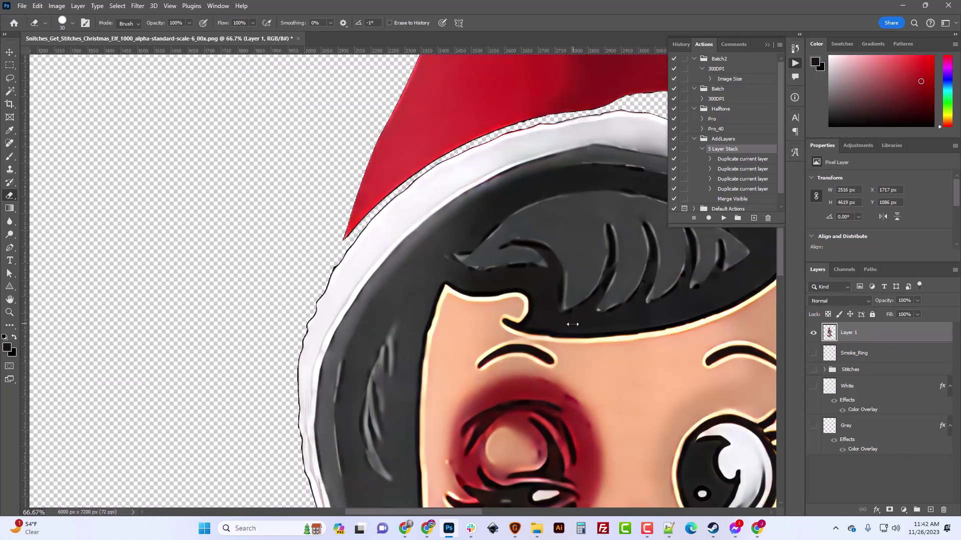
Examine the edges of the red hat and the thin red strip beside it up close.
key(ctrl+minus)
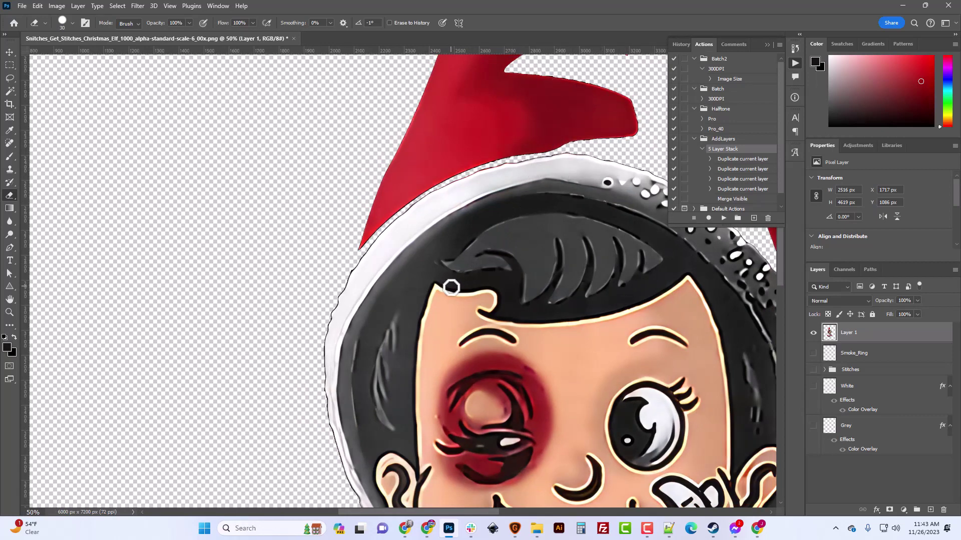
scroll(490, 309, up, 8)
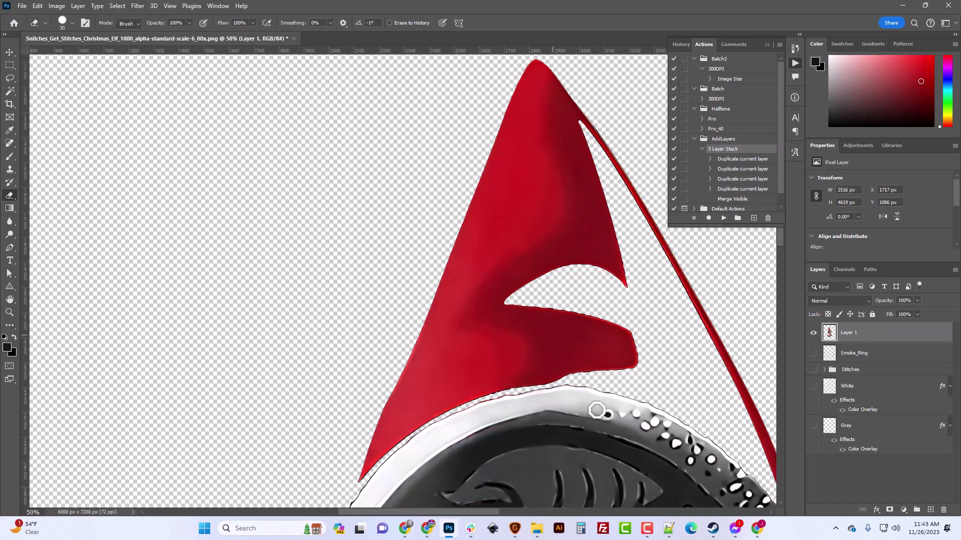
drag(489, 515, 543, 515)
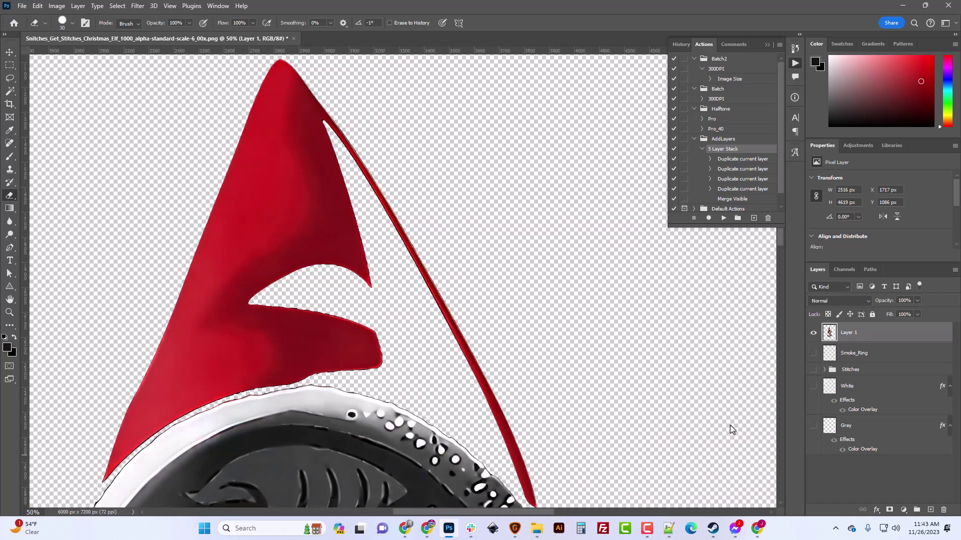
scroll(386, 354, up, 2)
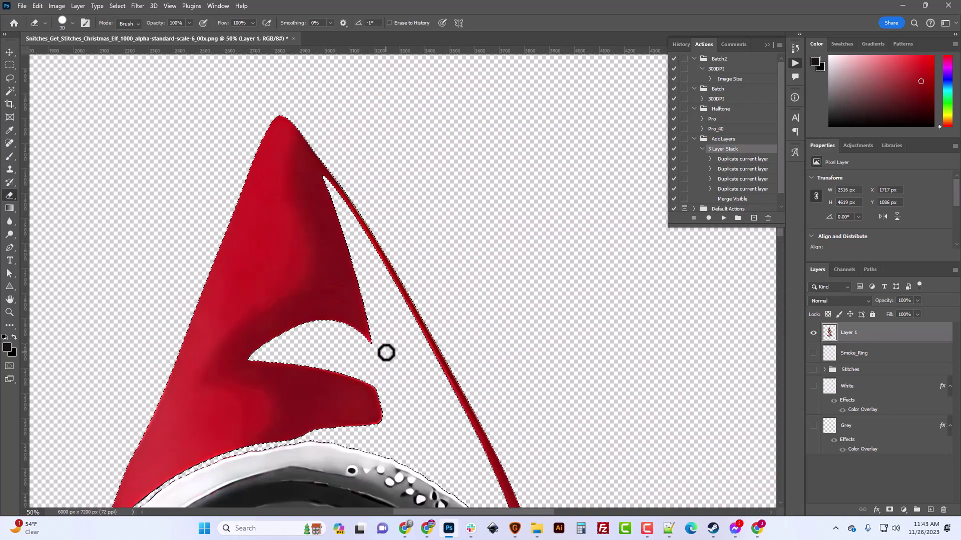
scroll(386, 353, up, 1)
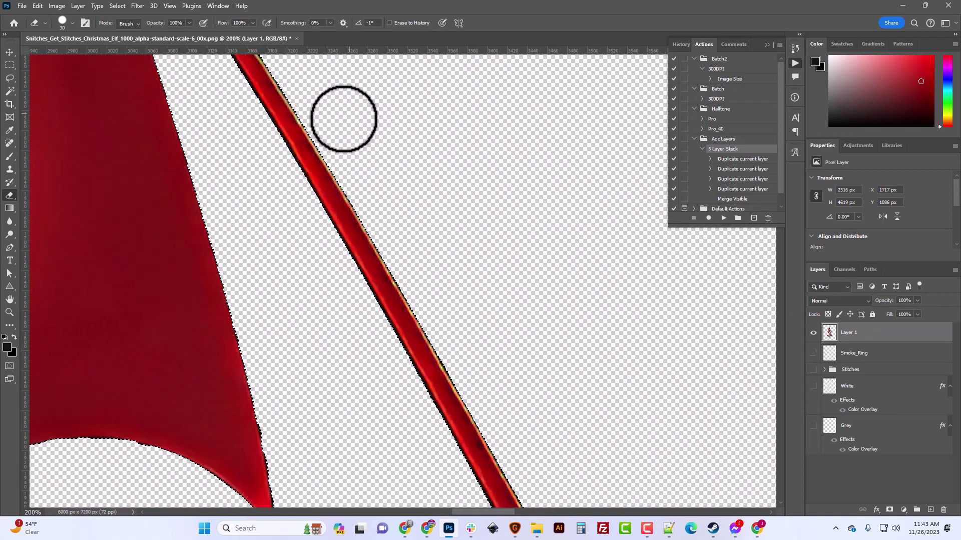
scroll(366, 245, up, 5)
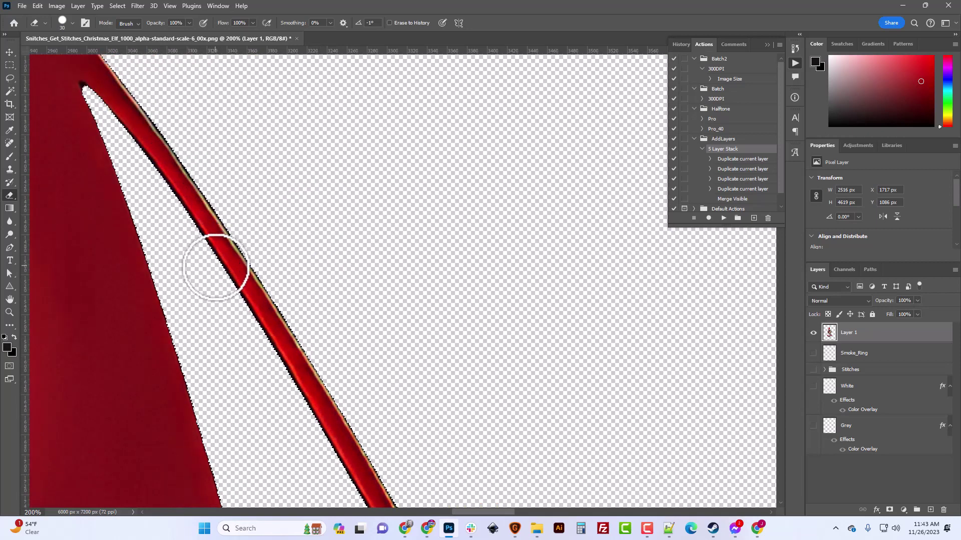
scroll(90, 160, up, 1)
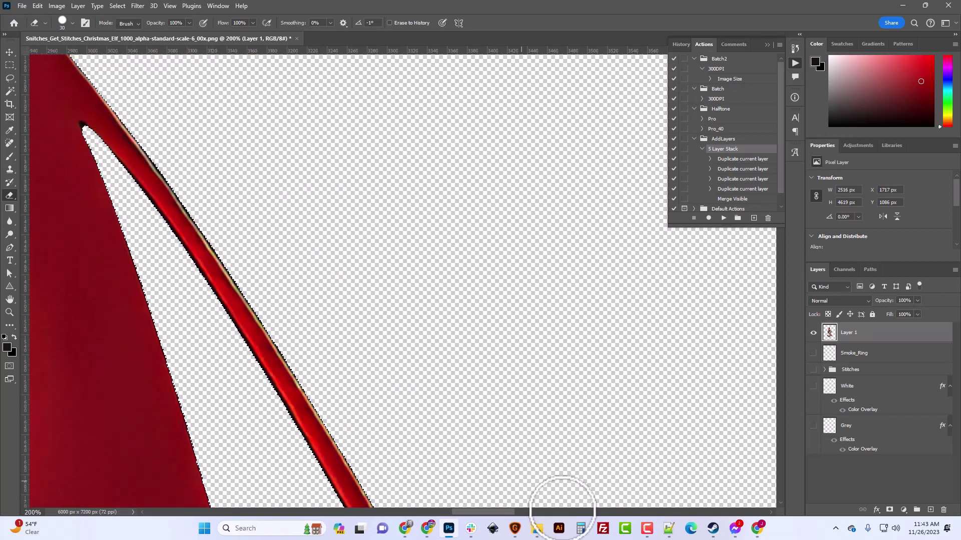
drag(485, 511, 446, 513)
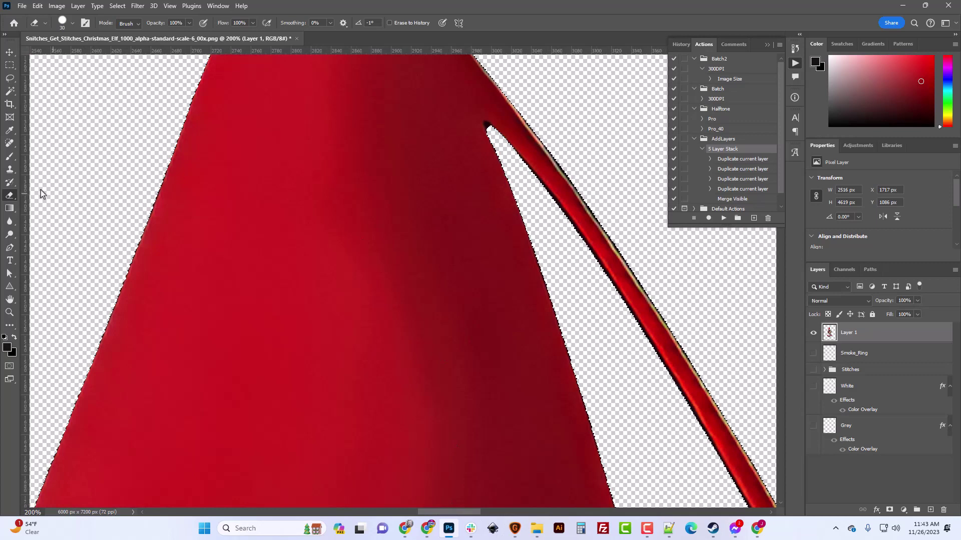
Clone dark red over the black spot in the notch where the thin strip meets the hat, using a 35 px Clone Stamp.
click(10, 169)
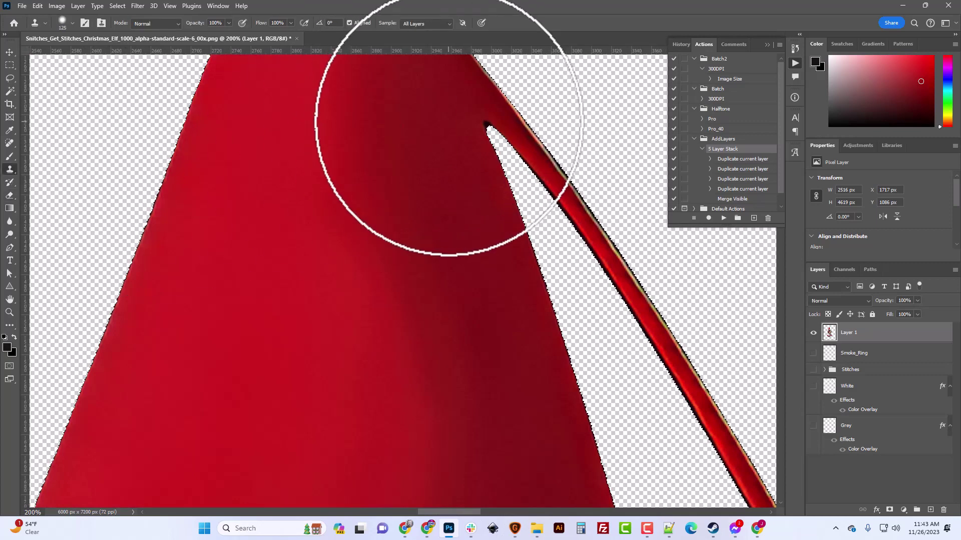
key(bracketleft)
key(bracketleft)
key(bracketleft)
key(bracketleft)
key(bracketleft)
key(bracketleft)
key(bracketleft)
key(bracketleft)
key(bracketleft)
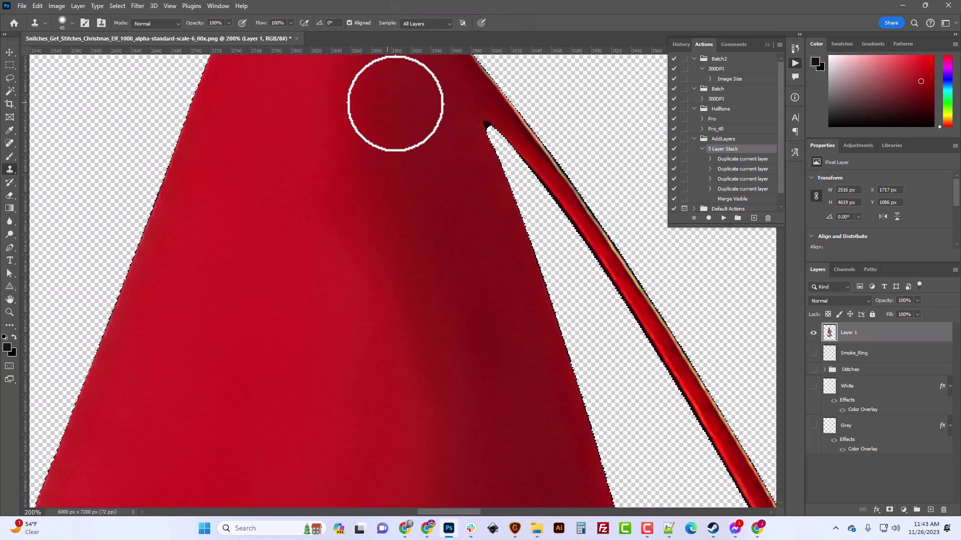
click(73, 23)
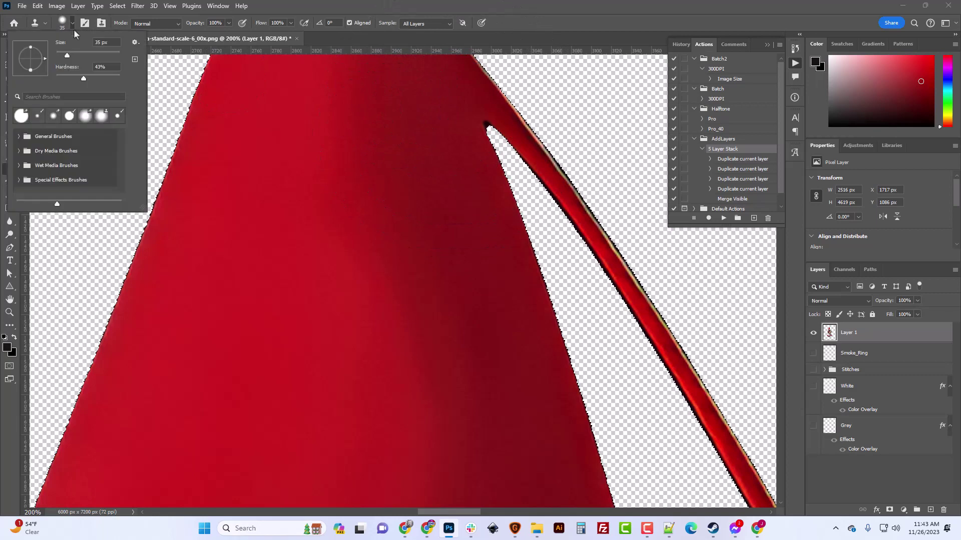
click(81, 80)
drag(468, 7, 470, 13)
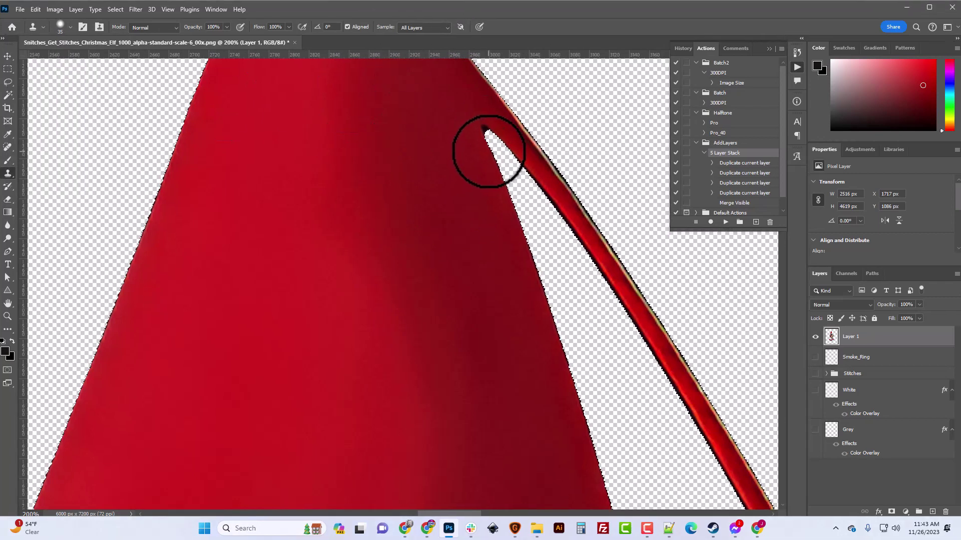
click(929, 7)
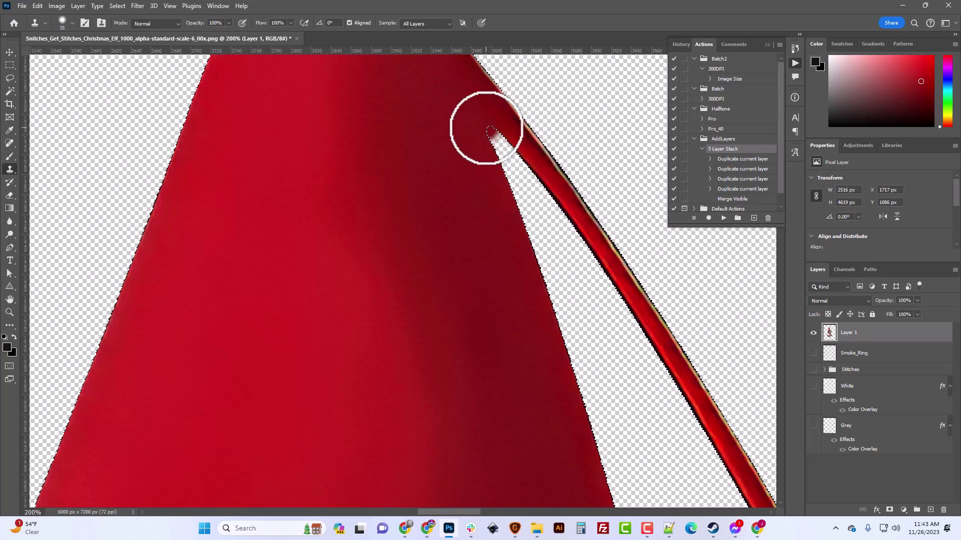
mouse_move(486, 128)
mouse_down()
mouse_move(586, 285)
mouse_move(495, 128)
mouse_move(519, 176)
mouse_move(501, 198)
mouse_up()
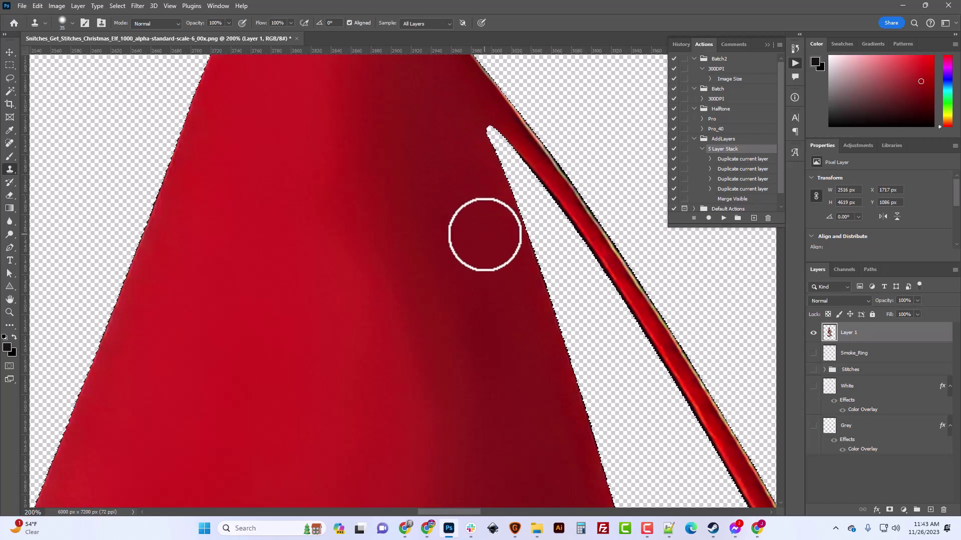
key(ctrl+z)
Inspect the elf's outline from the hat tip down to the collar, including the dark edge beside the ear near the bandage.
key(ctrl+minus)
key(ctrl+minus)
key(ctrl+minus)
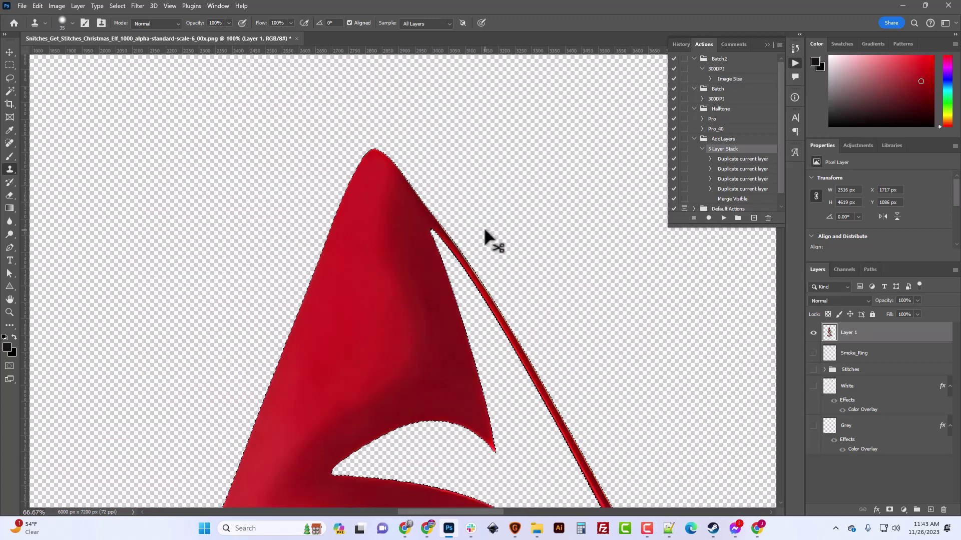
scroll(519, 282, down, 3)
scroll(515, 283, down, 3)
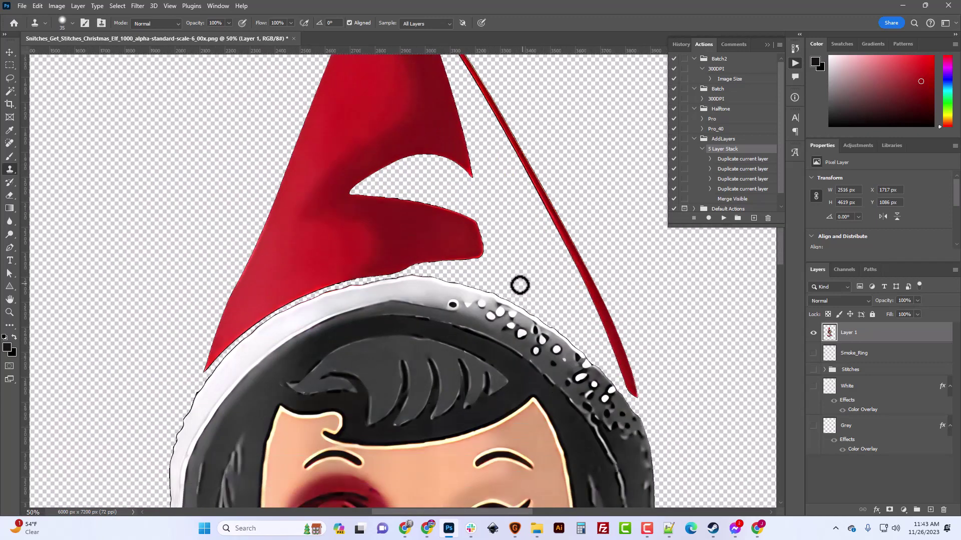
scroll(553, 373, down, 10)
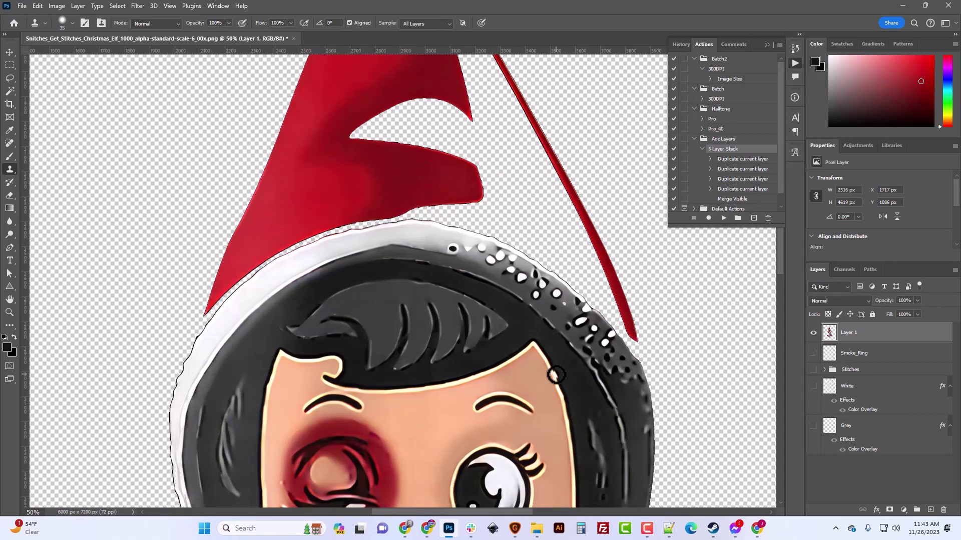
scroll(554, 378, down, 2)
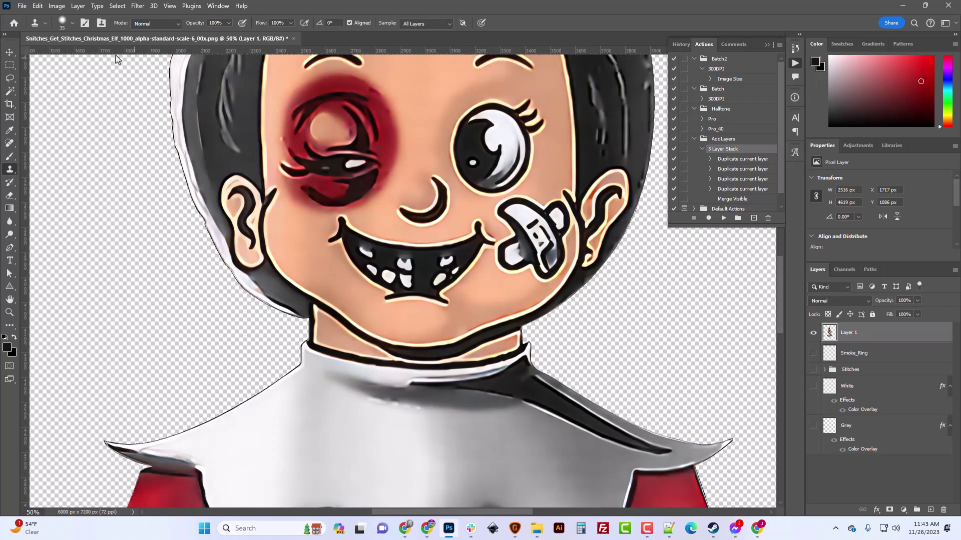
key(ctrl+1)
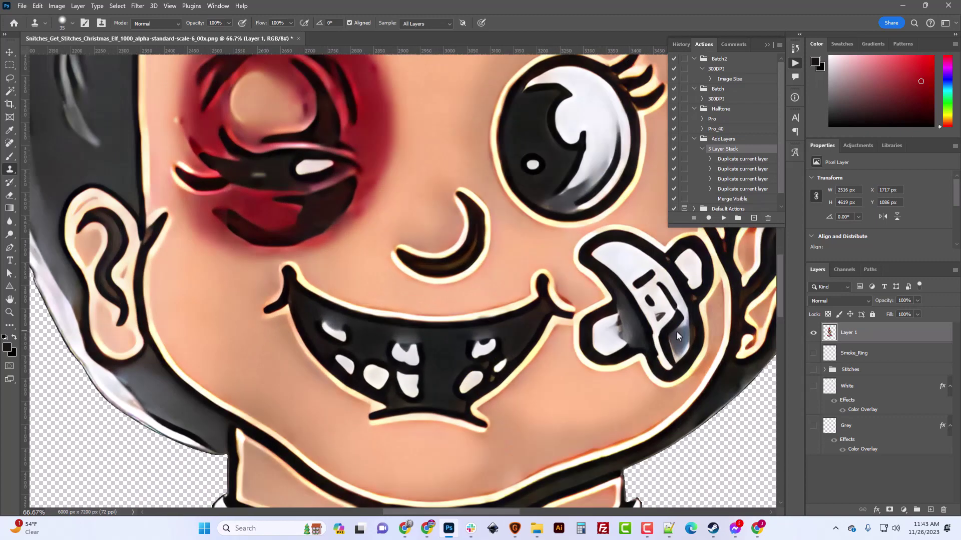
drag(476, 512, 535, 511)
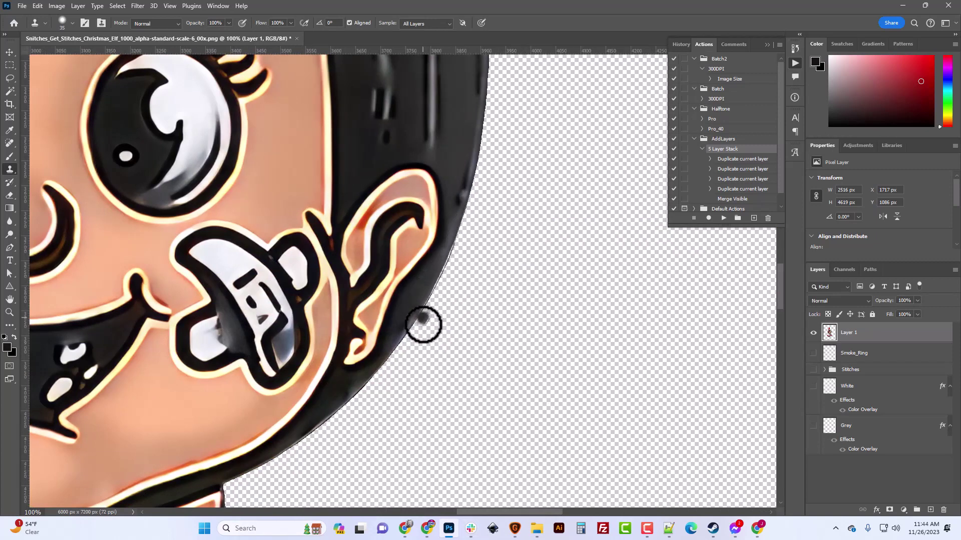
Load Layer 1's transparency as a selection and contract it by 3 pixels, applying the effect at canvas bounds.
ctrl+click(830, 337)
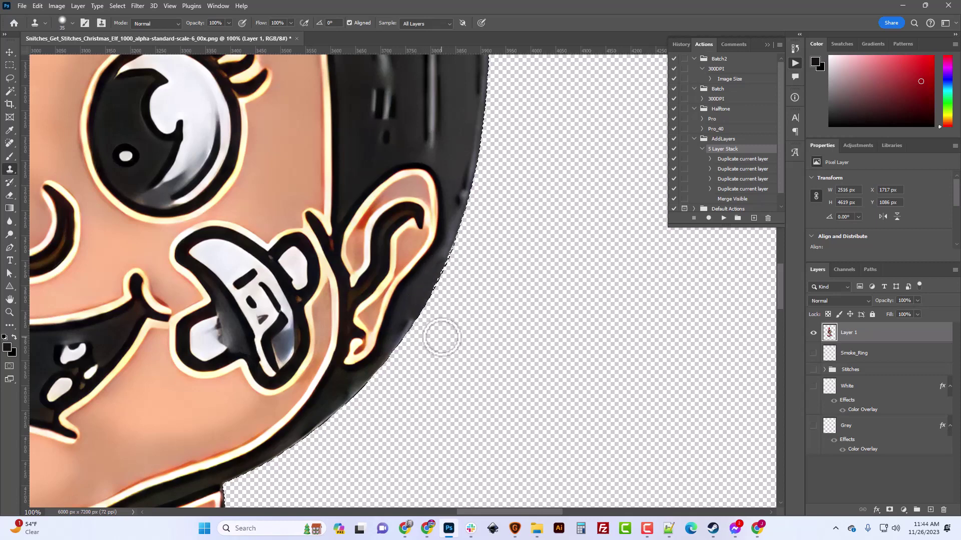
scroll(459, 315, up, 2)
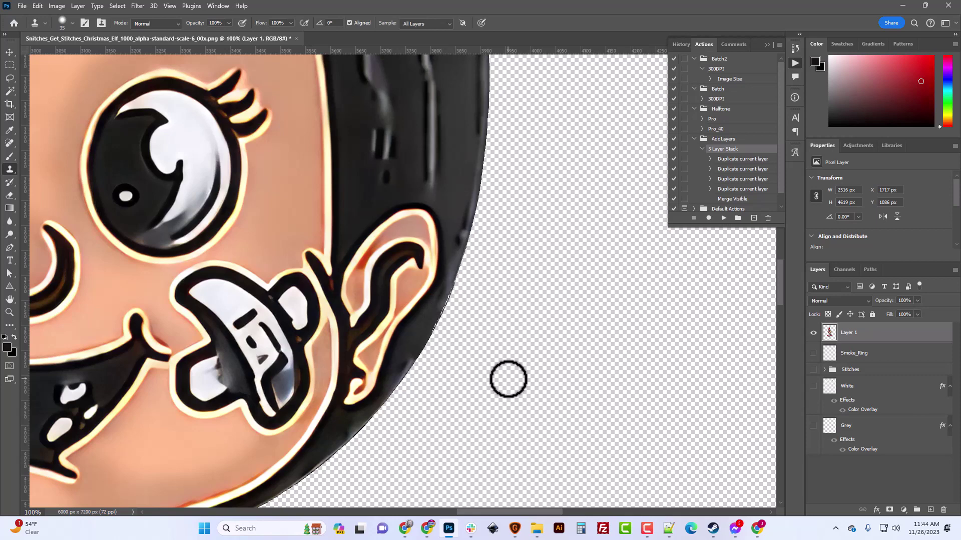
ctrl+click(829, 341)
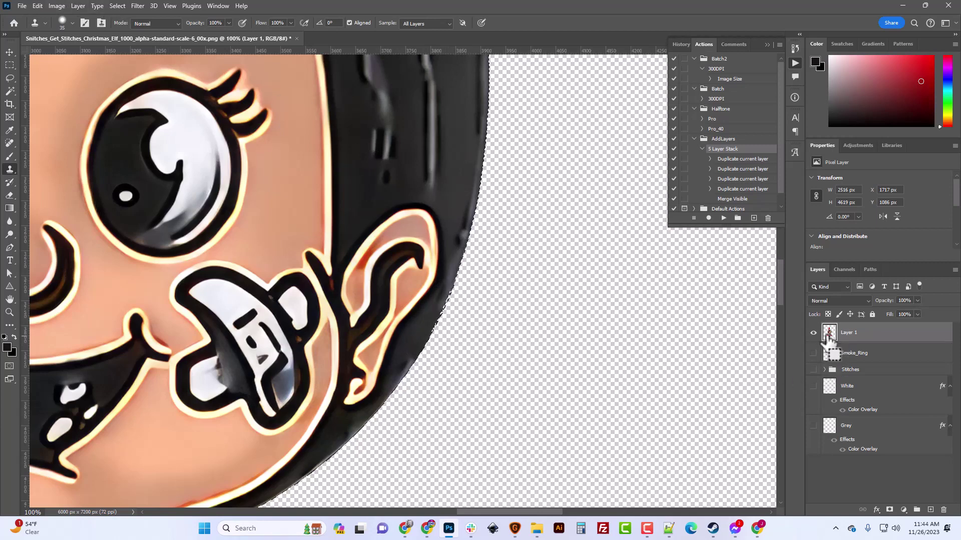
click(119, 6)
mouse_move(170, 158)
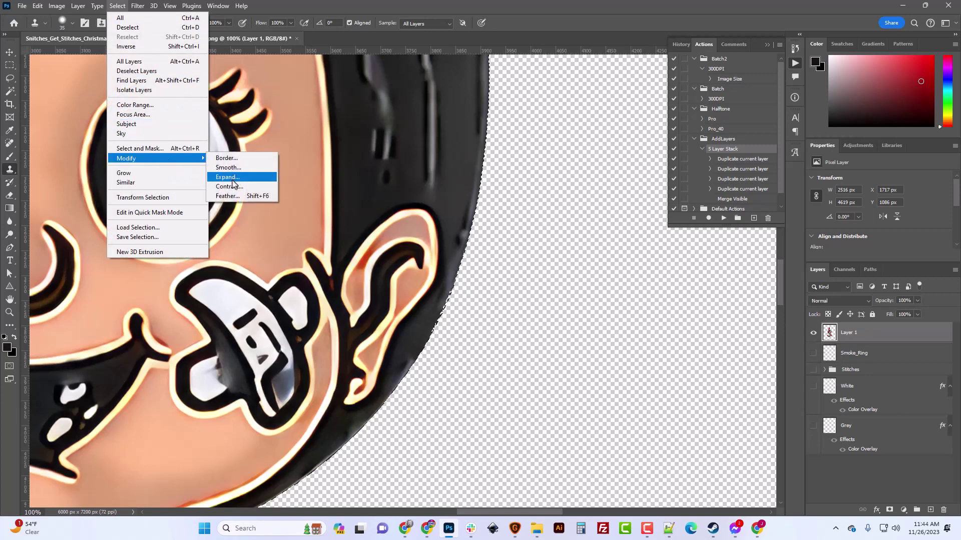
click(230, 186)
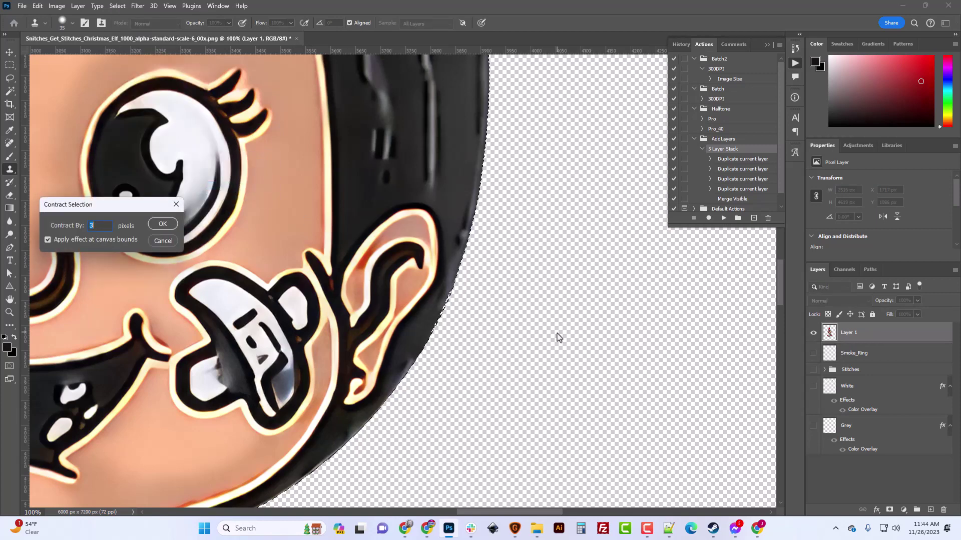
key(Return)
Smooth the contracted selection with a sample radius of 5 pixels and check its edge along the hat and thin strip.
key(ctrl+minus)
key(ctrl+minus)
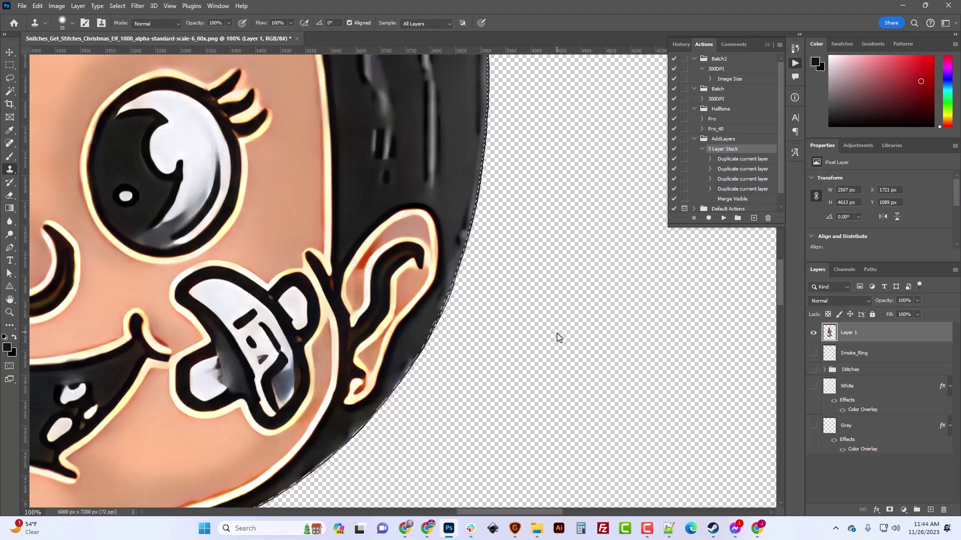
scroll(435, 285, up, 2)
scroll(422, 272, up, 5)
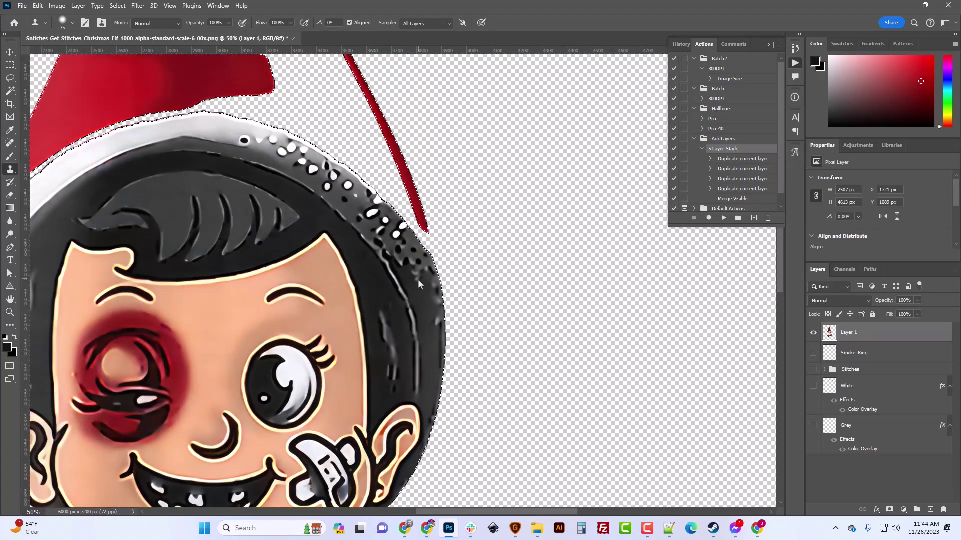
scroll(394, 282, up, 2)
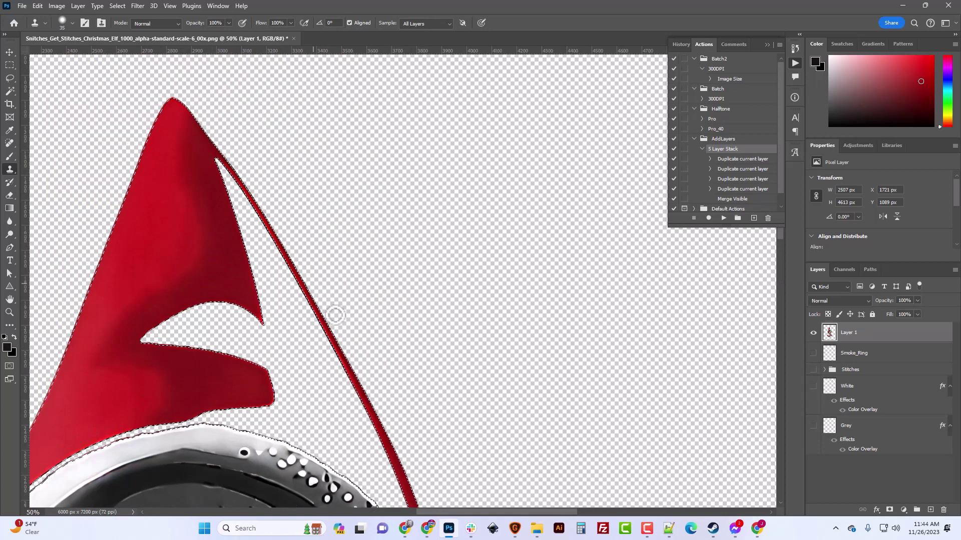
scroll(375, 364, down, 4)
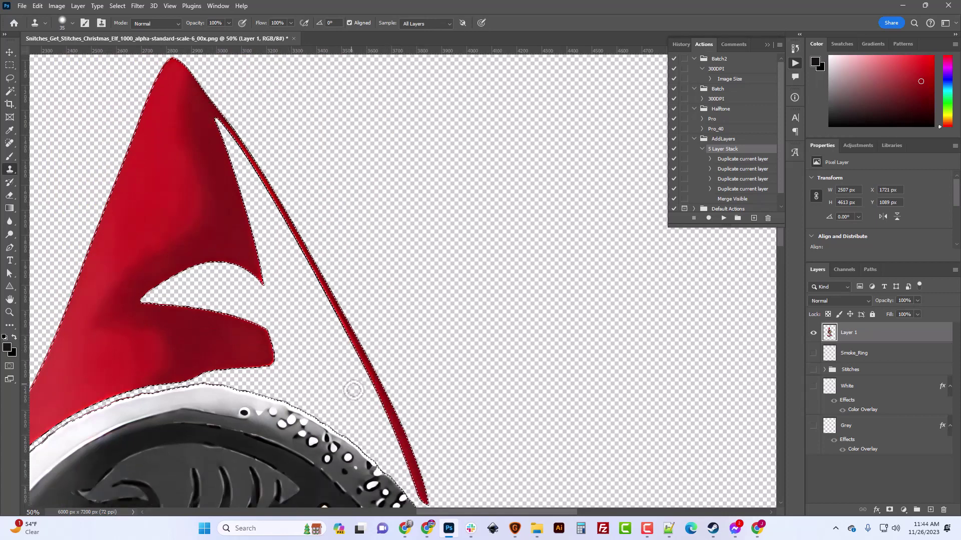
scroll(300, 292, up, 4)
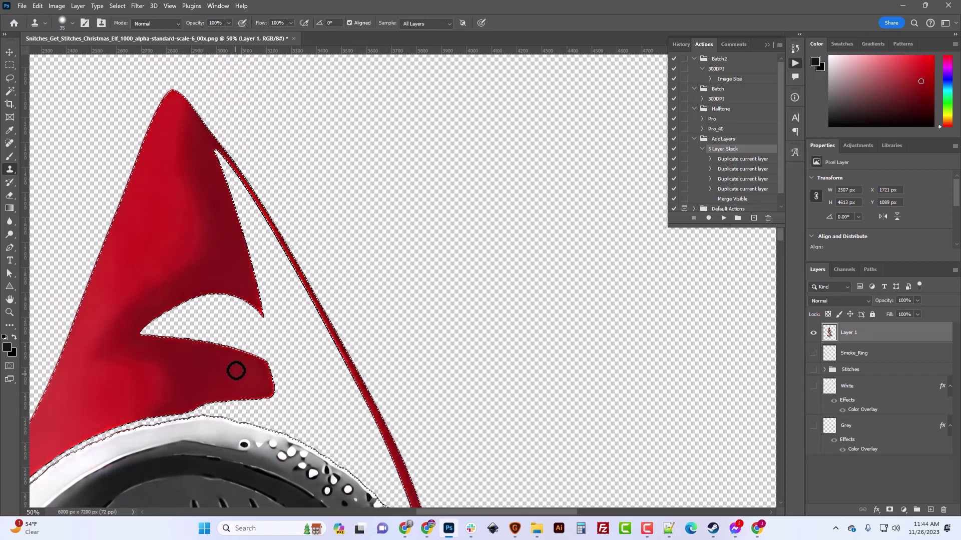
click(125, 7)
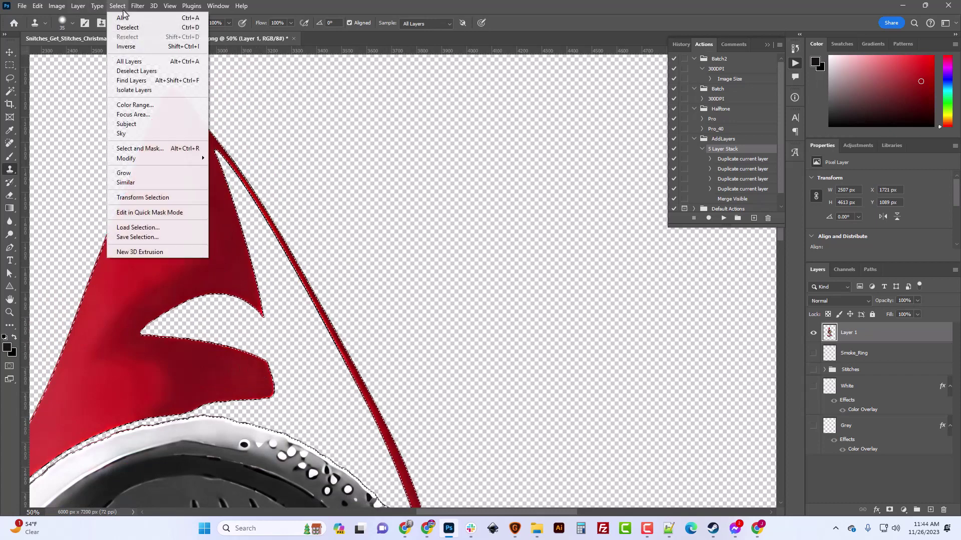
mouse_move(155, 158)
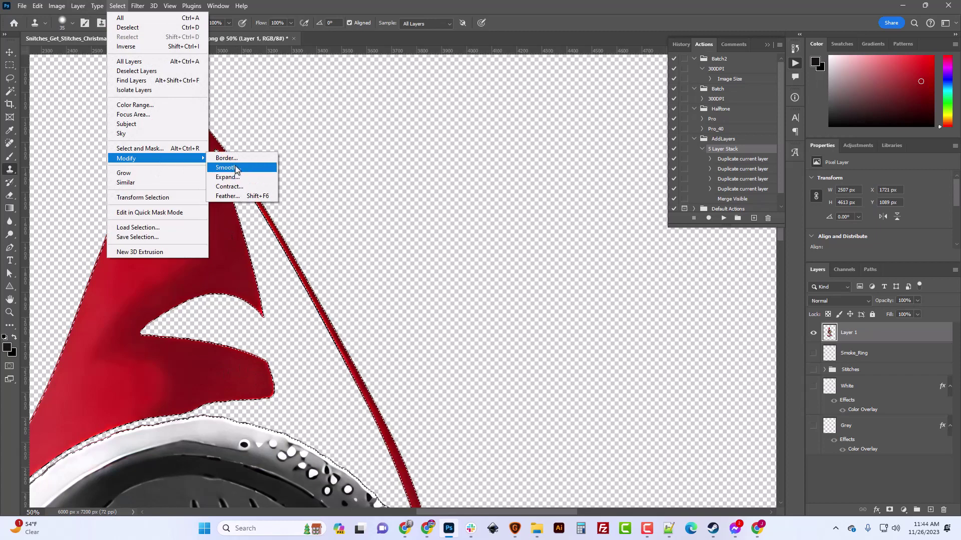
click(228, 167)
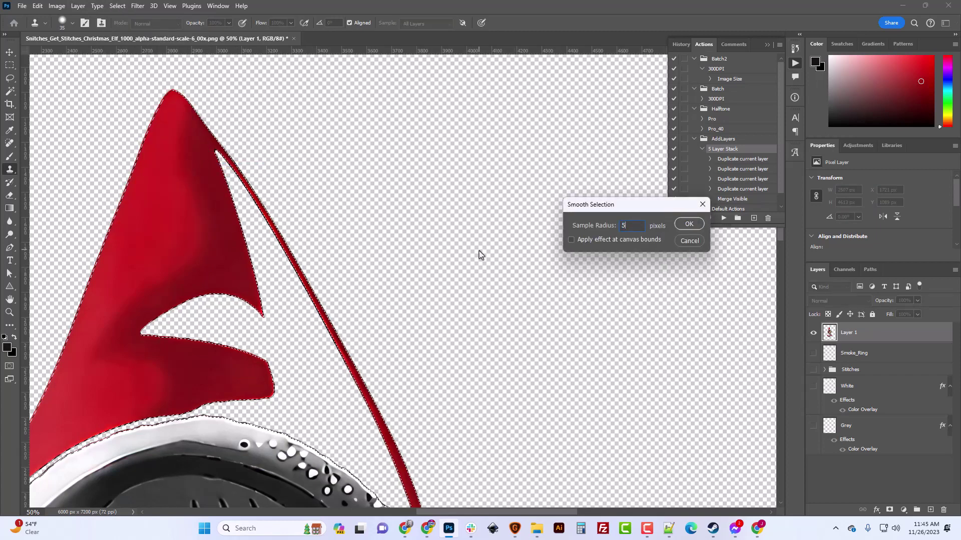
key(Return)
scroll(335, 300, down, 5)
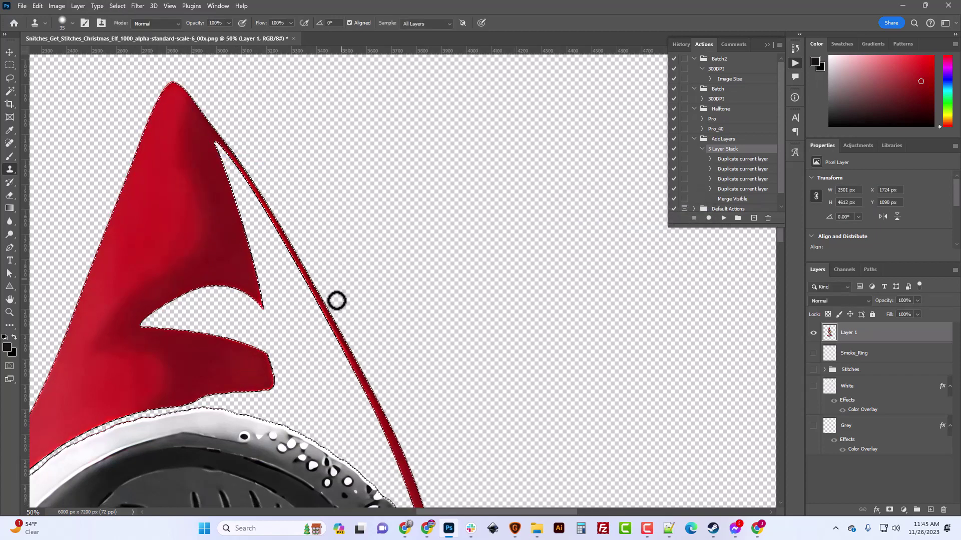
scroll(325, 323, up, 1)
scroll(323, 324, up, 1)
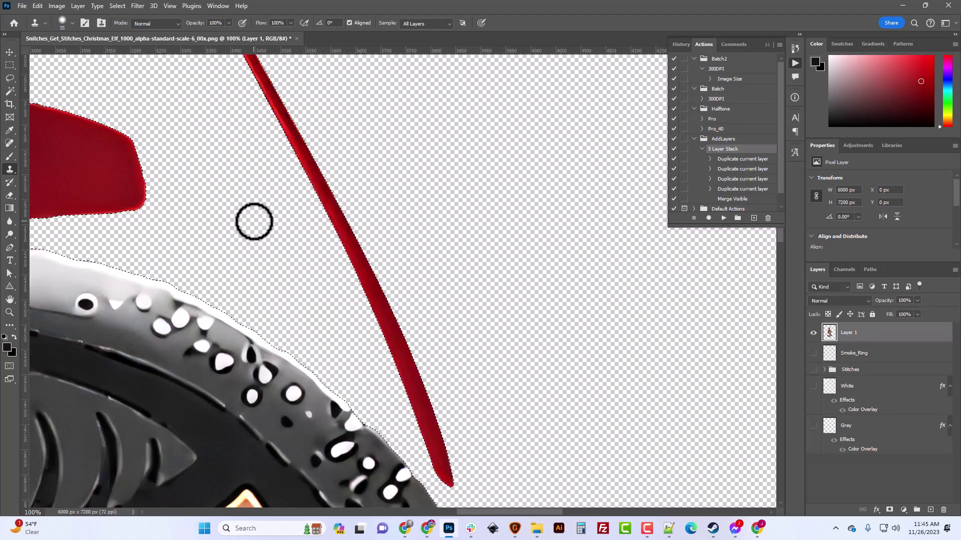
Clear the selection and check the elf's trimmed edges around the face, ear and collar, up to the full artwork.
scroll(254, 222, down, 1)
key(ctrl+minus)
key(ctrl+minus)
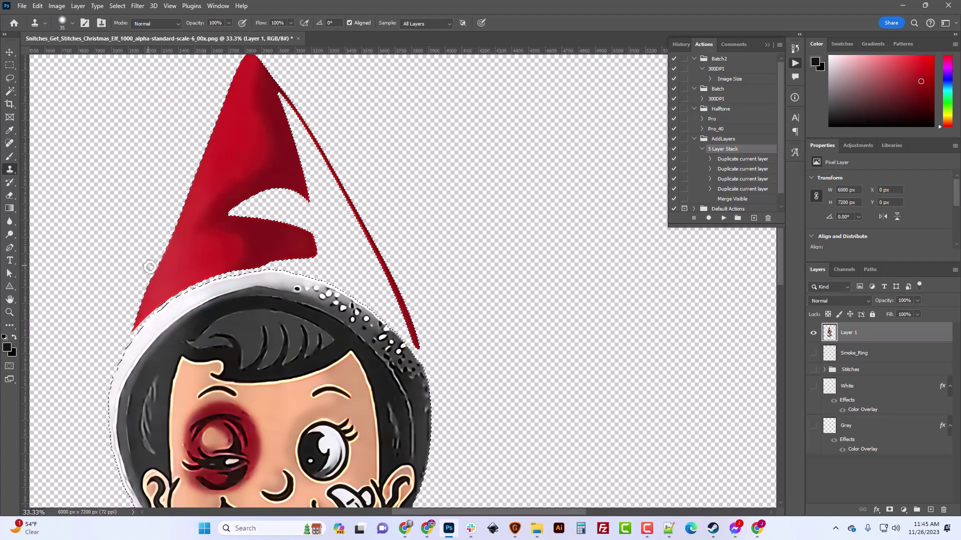
scroll(193, 303, down, 1)
key(ctrl+d)
scroll(193, 303, down, 1)
scroll(193, 304, down, 5)
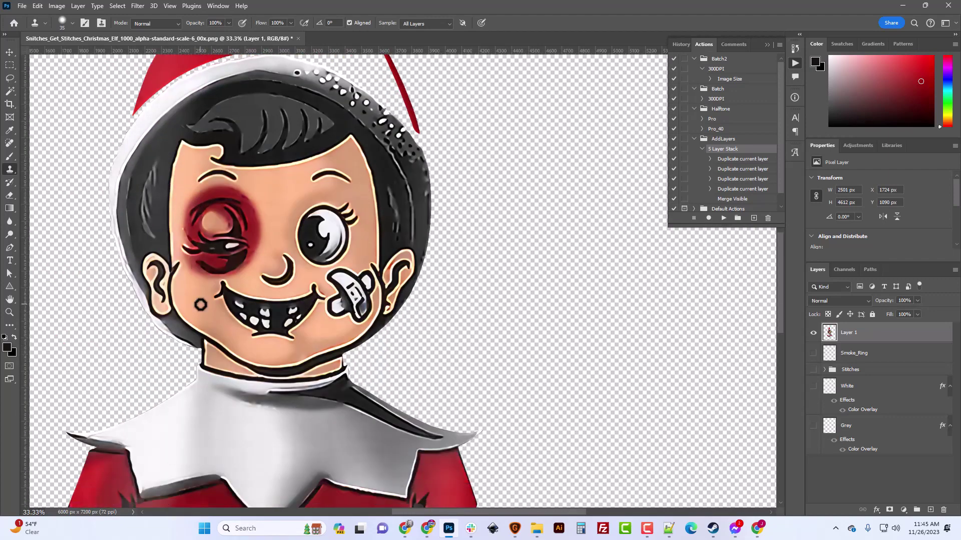
scroll(198, 304, up, 3)
scroll(200, 305, down, 3)
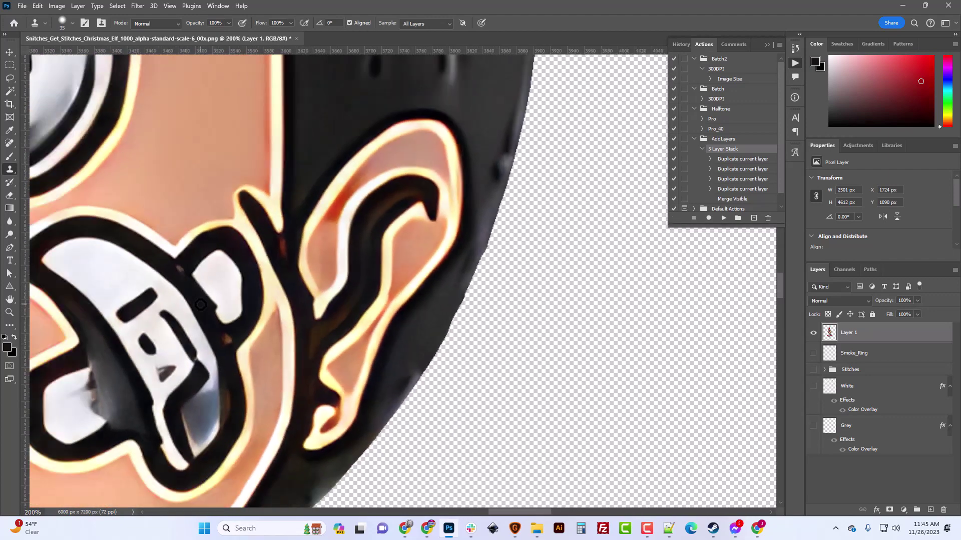
scroll(200, 305, down, 1)
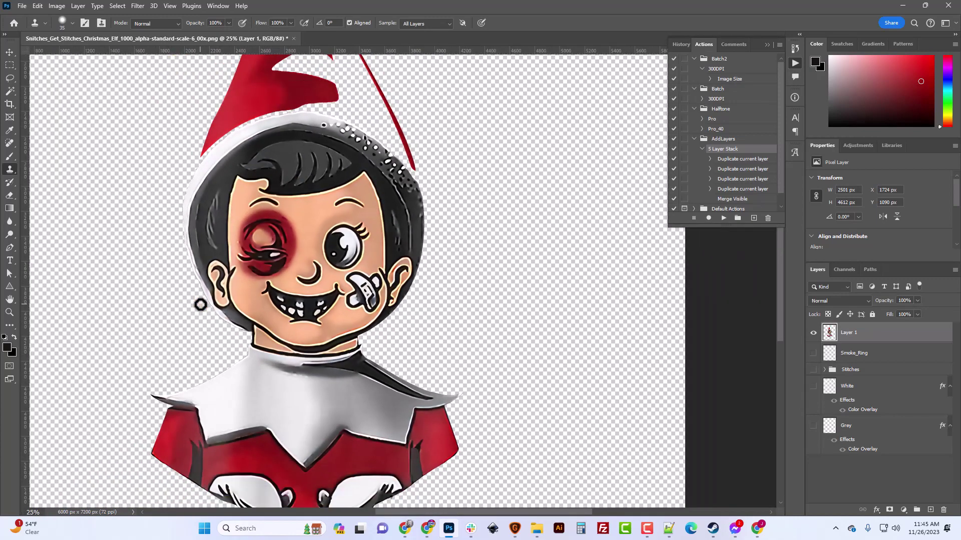
scroll(265, 323, down, 4)
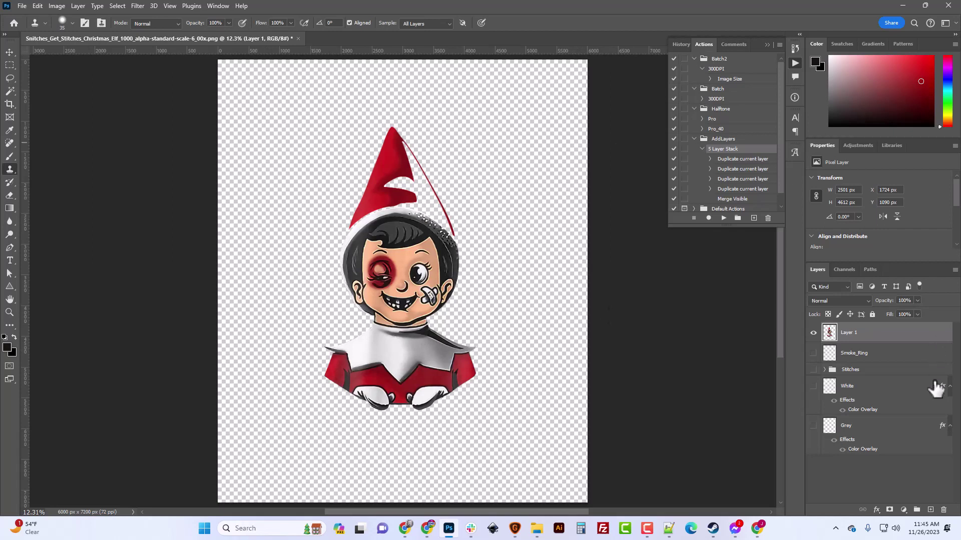
Move Layer 1 beneath the Smoke_Ring layer and show only the smoke ring on the canvas.
drag(861, 336, 856, 359)
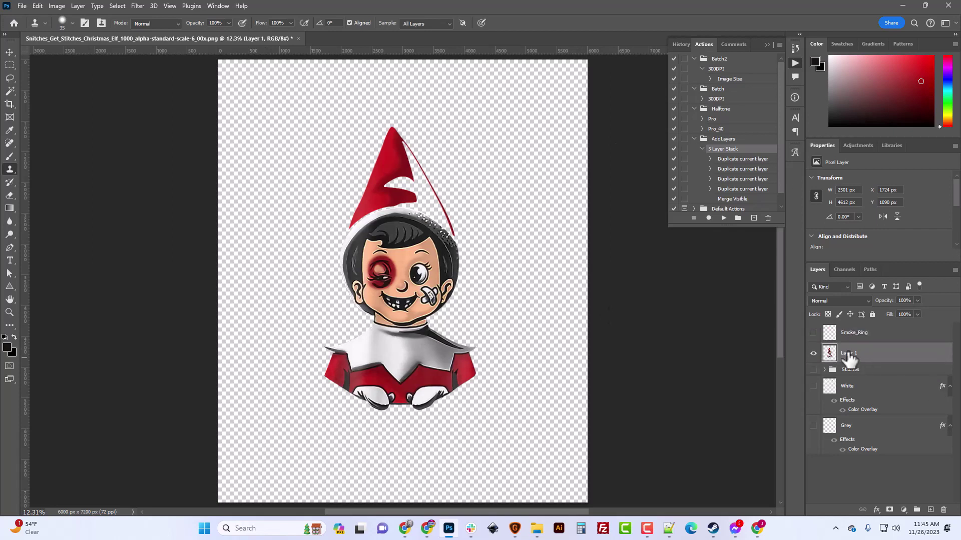
click(813, 333)
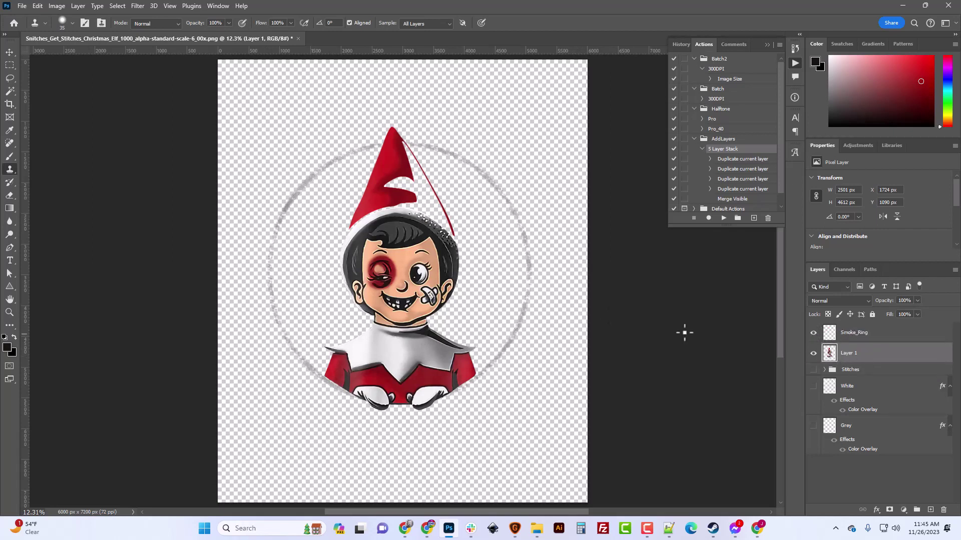
click(813, 353)
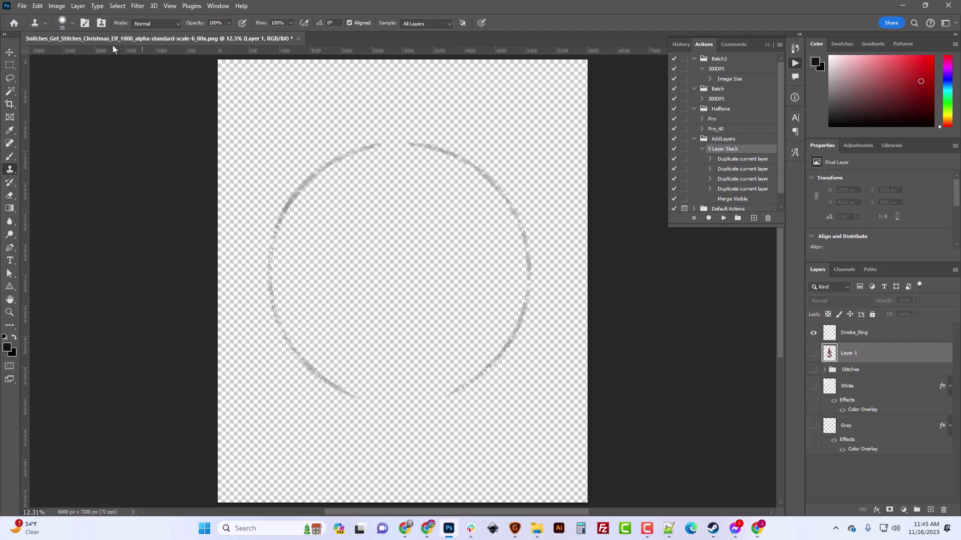
click(56, 5)
click(85, 82)
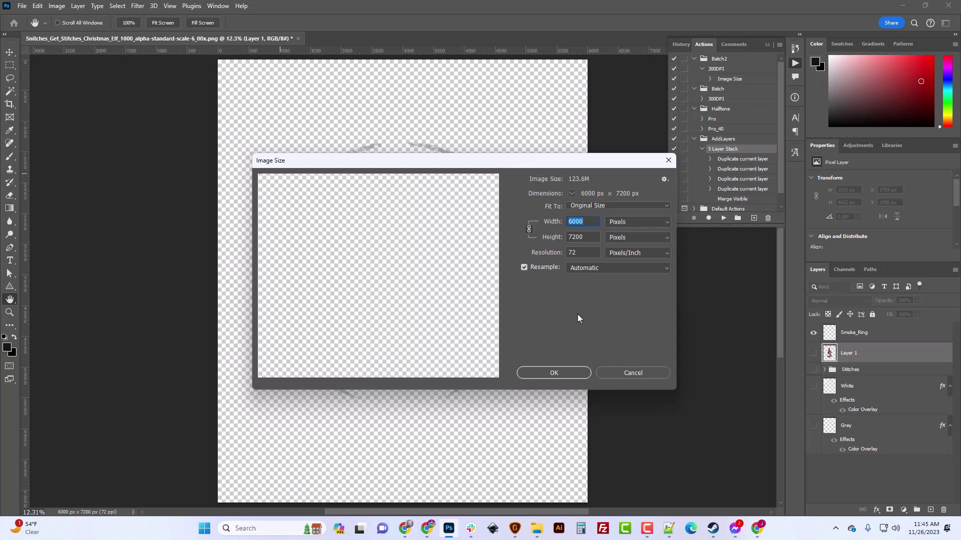
click(640, 371)
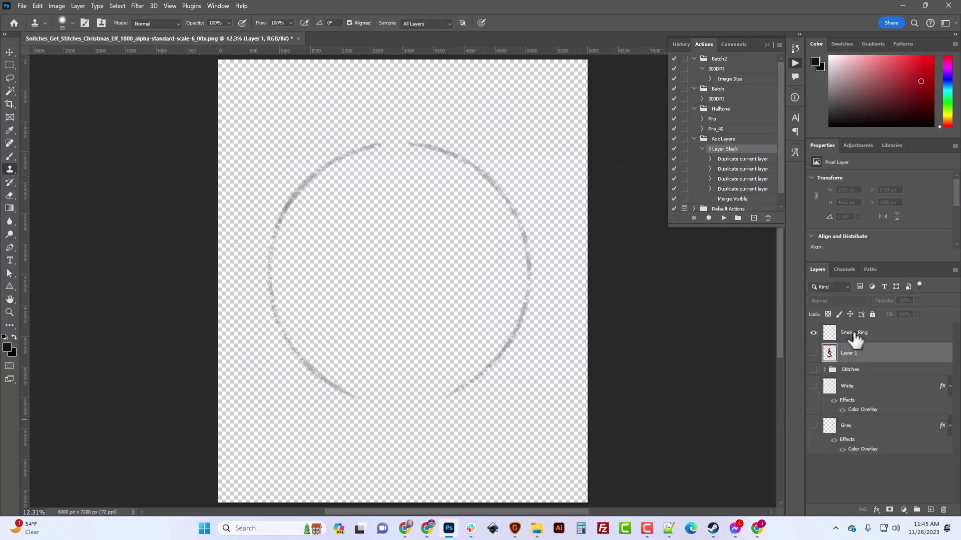
Show Layer 1, the Stitches group, and the White and Grey layers together with the smoke ring.
click(813, 352)
click(813, 369)
click(813, 386)
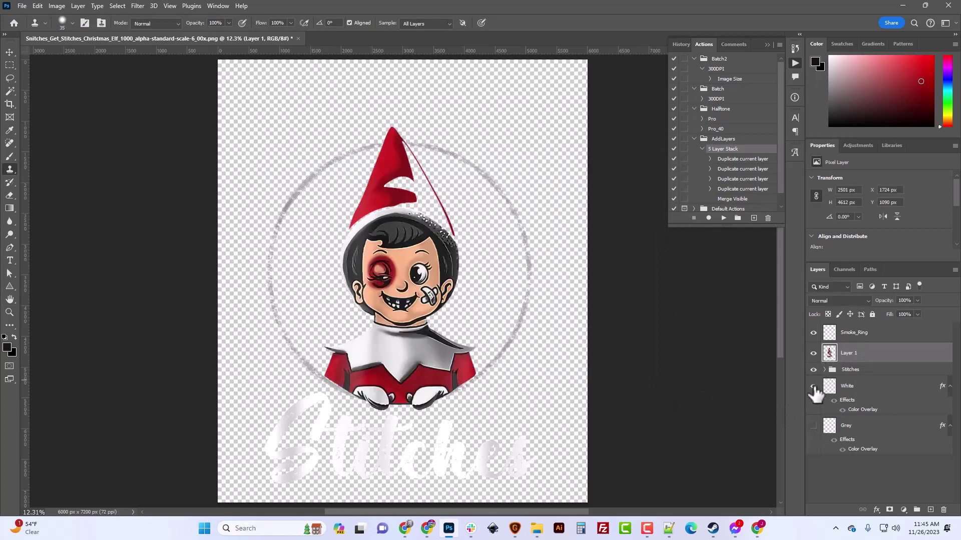
click(813, 426)
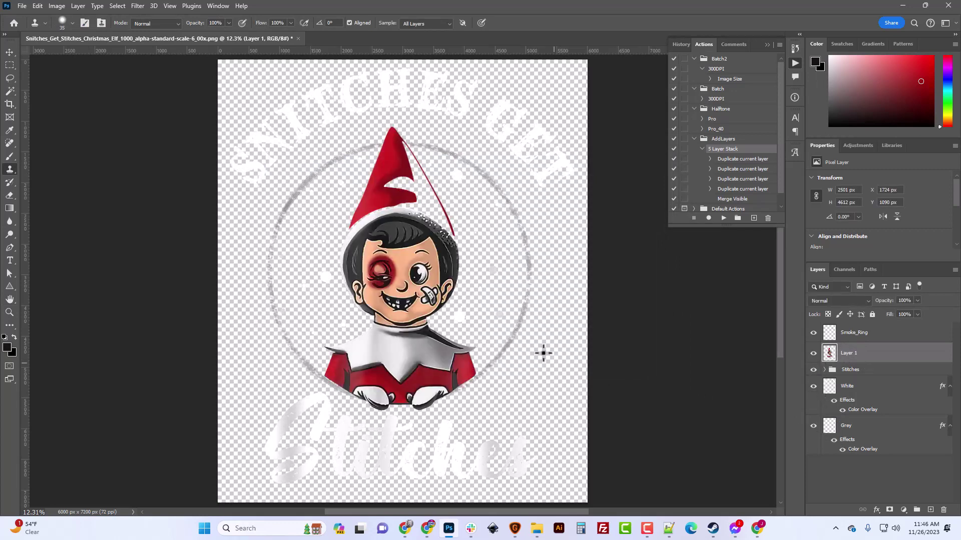
Trim the empty transparent margins around the complete design so the canvas fits the artwork.
click(57, 6)
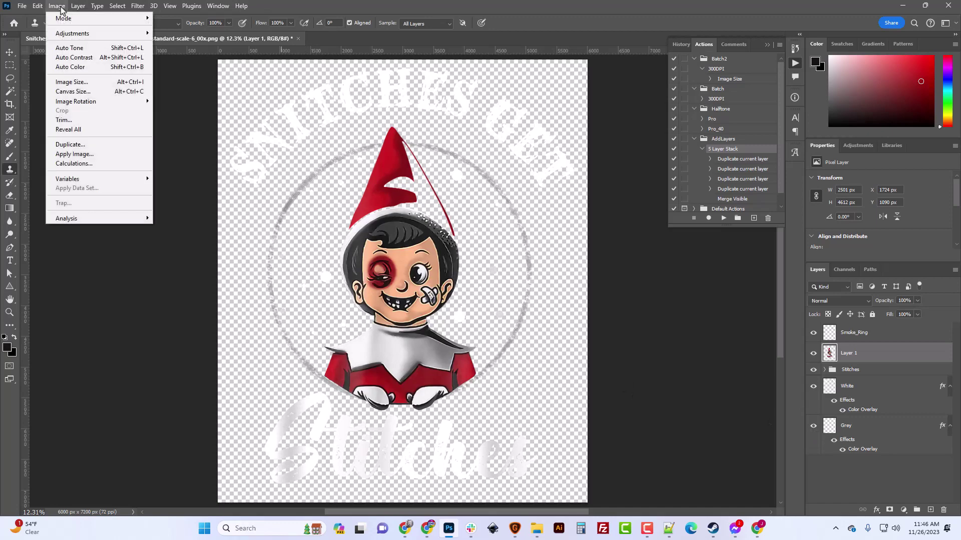
click(73, 120)
click(280, 189)
key(s)
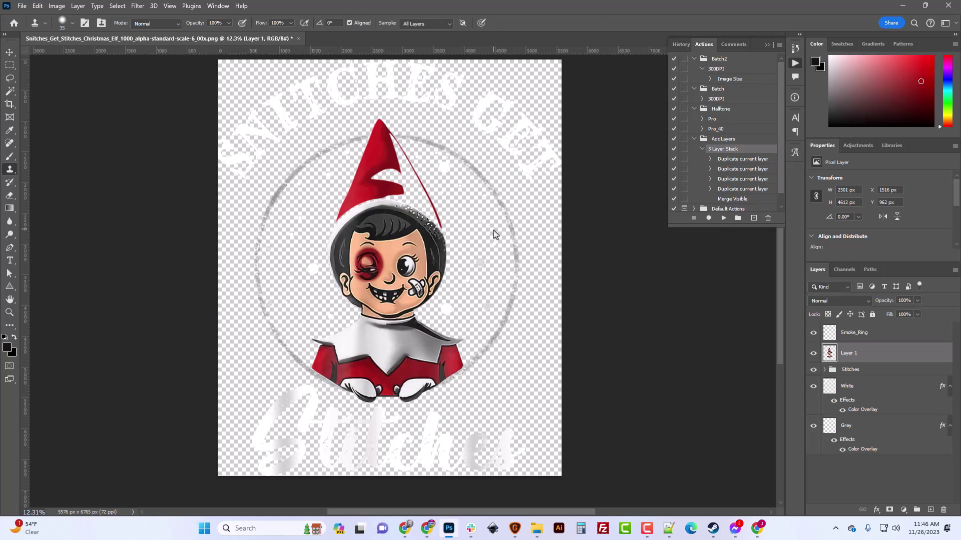
In the image size settings, enter a resolution of 300 pixels/inch and a proportional height of 6000 pixels.
click(57, 6)
click(68, 79)
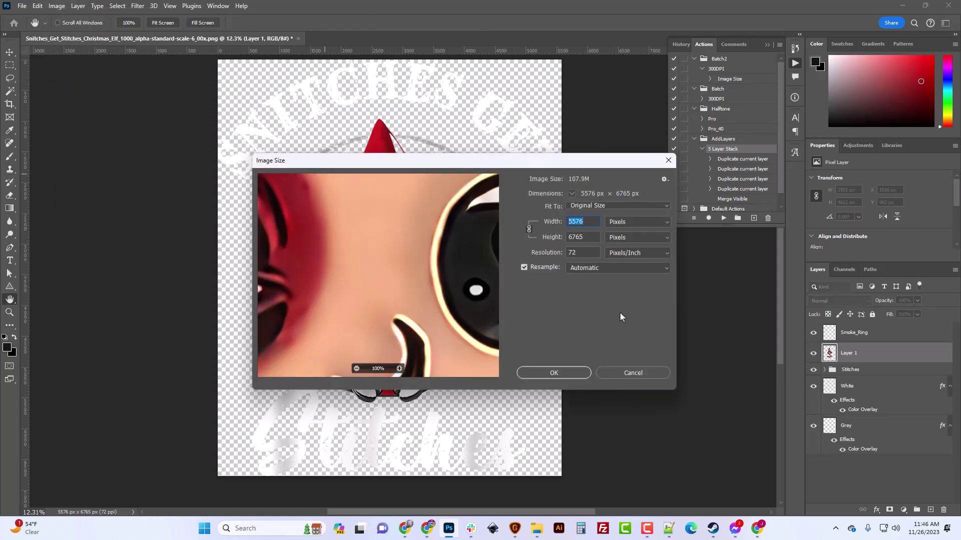
click(570, 253)
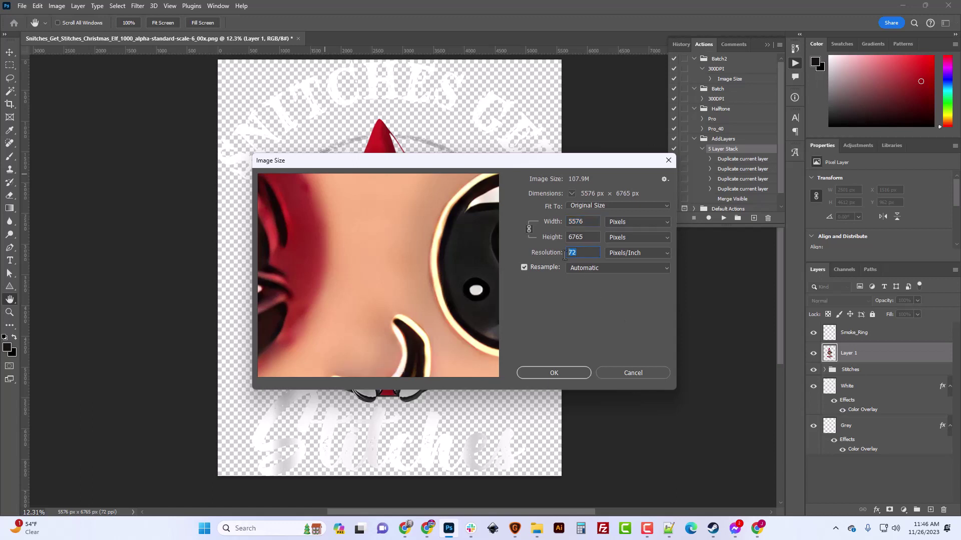
text(300)
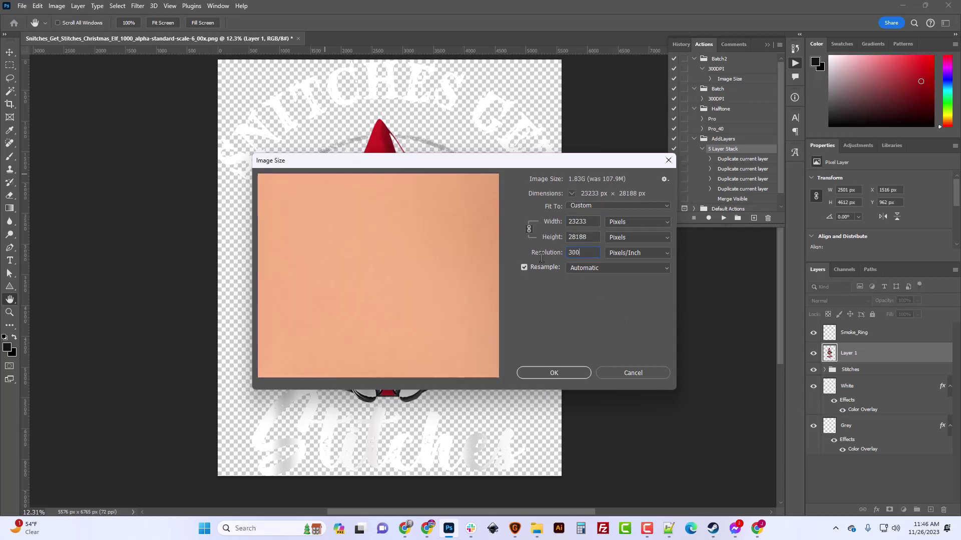
drag(594, 238, 518, 239)
text(6000)
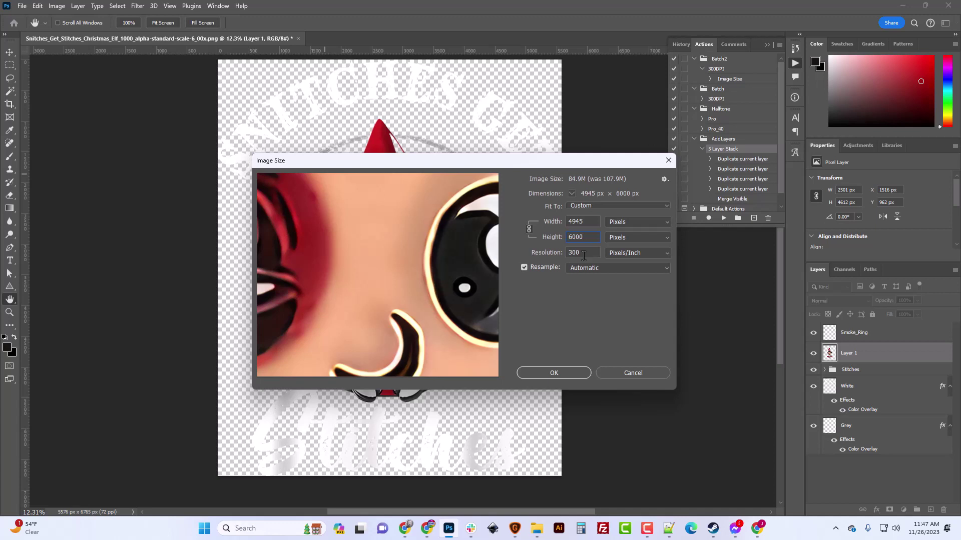
Change the image height to 3600 pixels, keeping the proportions, and apply the resize.
drag(587, 237, 554, 237)
text(3600)
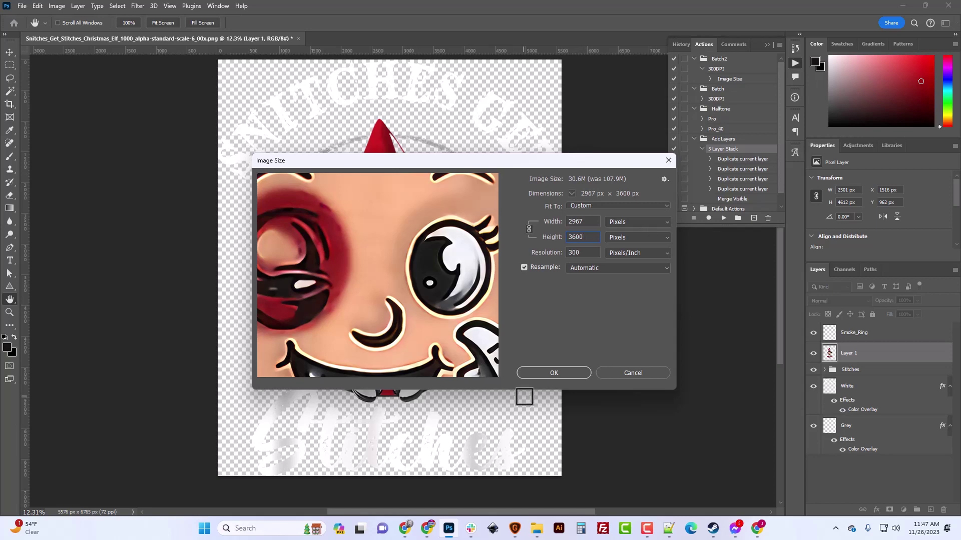
click(553, 372)
key(s)
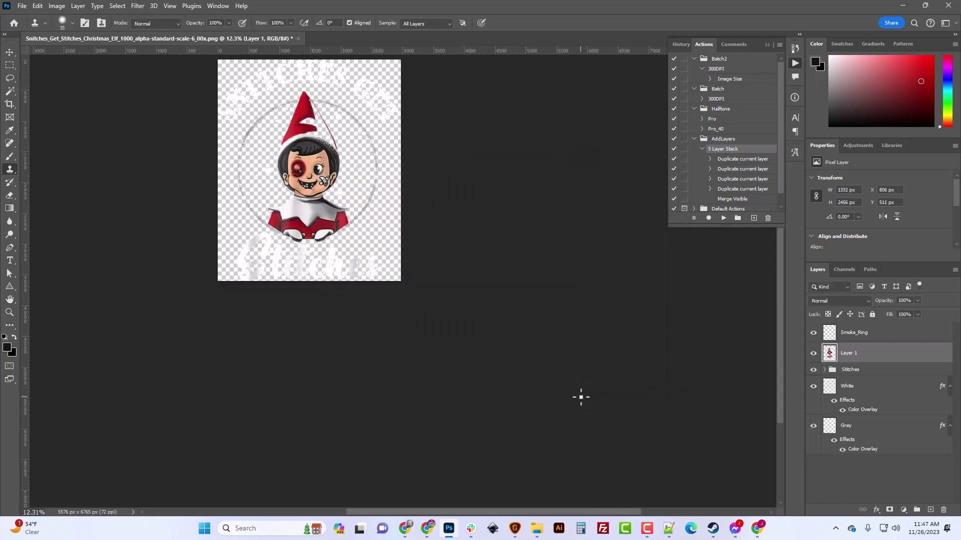
Examine the resized design from the arched lettering and hat down to the elf's hands and the Stitches script.
scroll(562, 403, up, 3)
key(ctrl+plus)
key(ctrl+plus)
key(ctrl+plus)
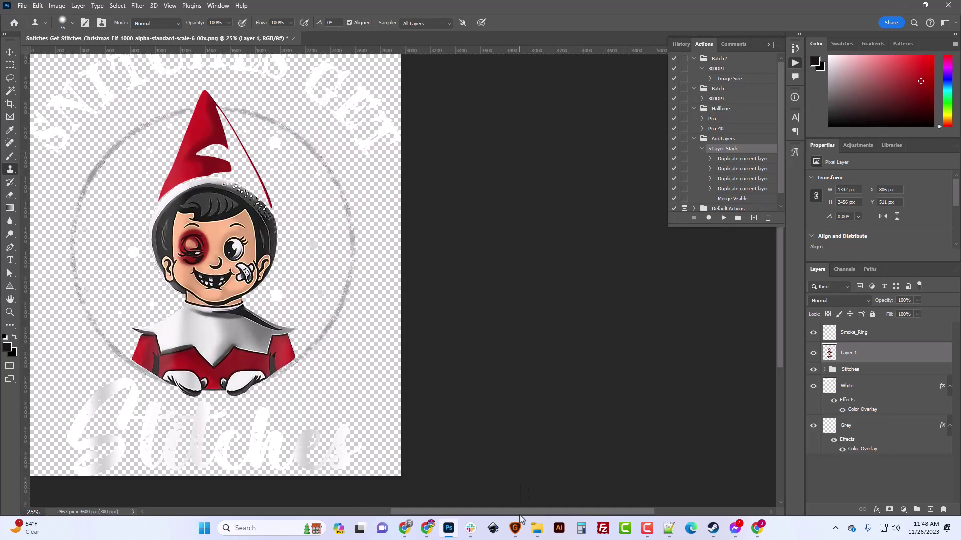
drag(522, 513, 475, 513)
scroll(501, 425, up, 2)
scroll(500, 426, up, 1)
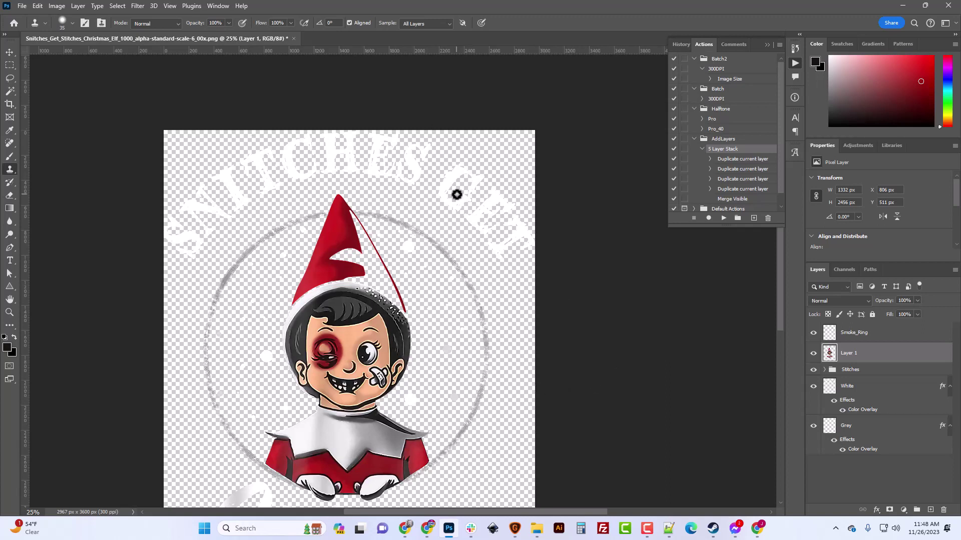
scroll(375, 266, up, 1)
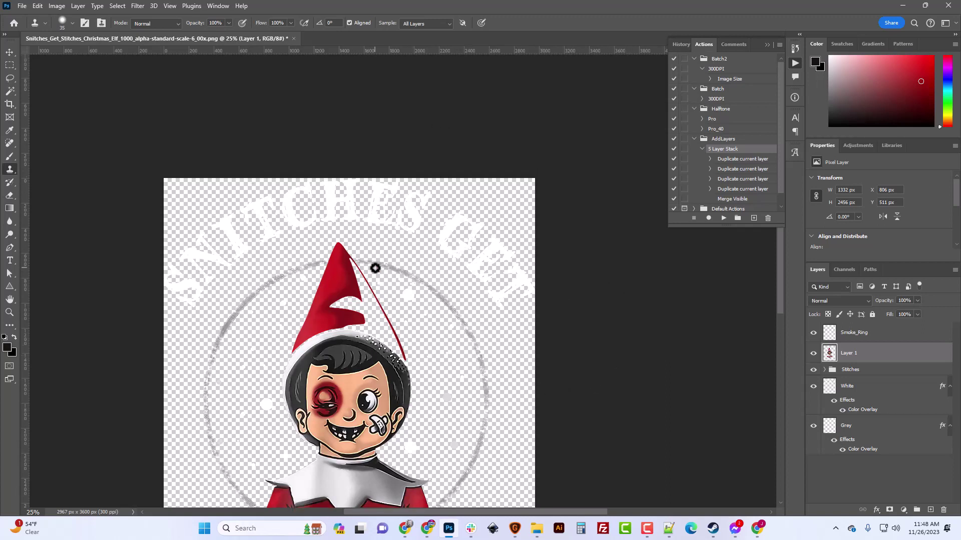
scroll(377, 265, up, 2)
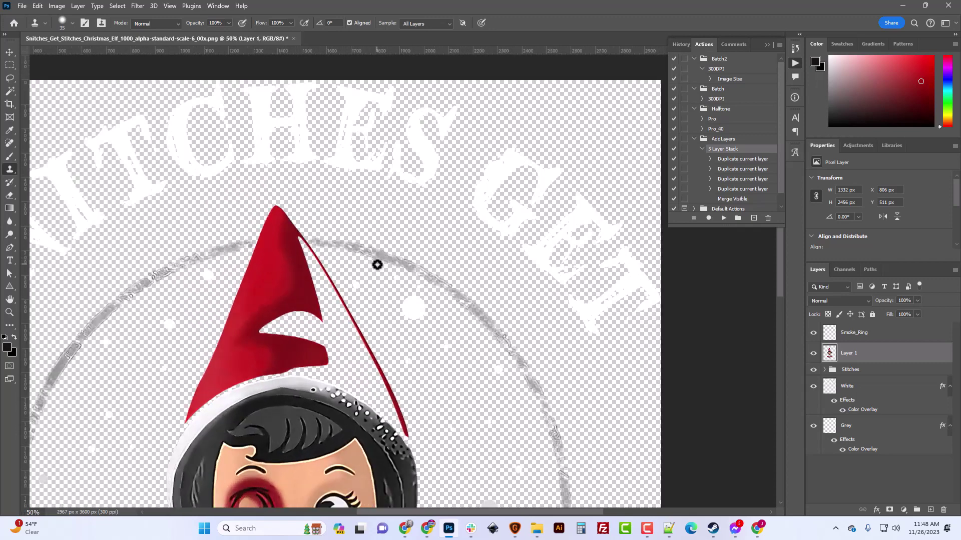
scroll(379, 250, up, 3)
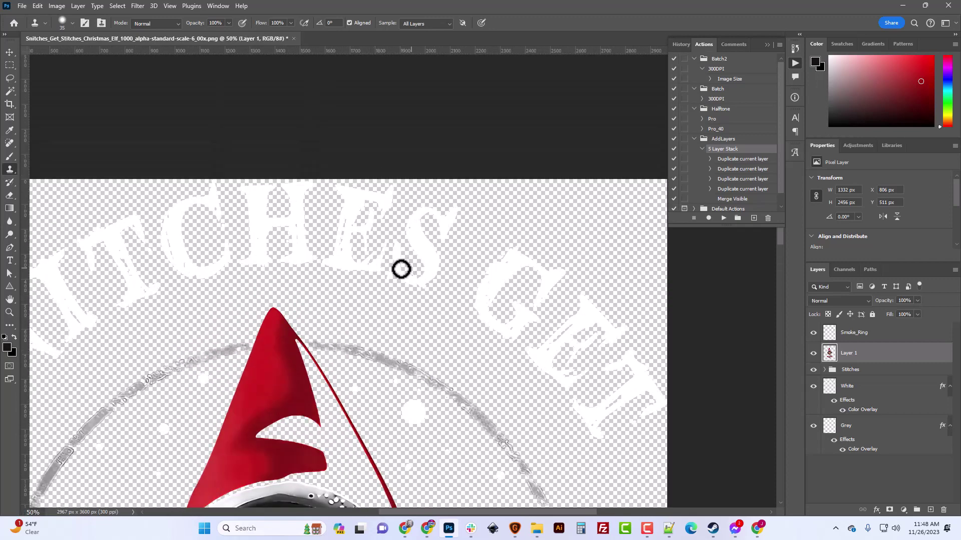
scroll(345, 375, down, 8)
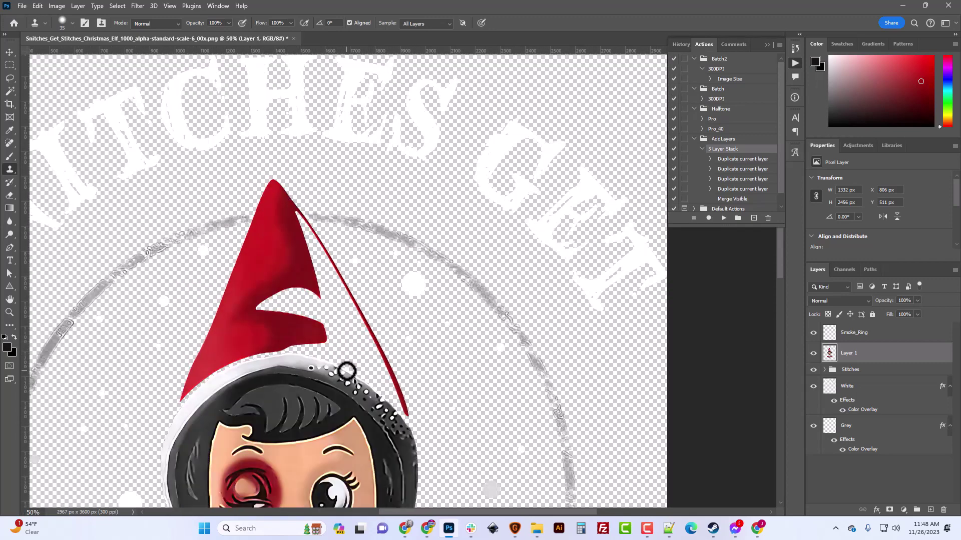
scroll(349, 368, down, 6)
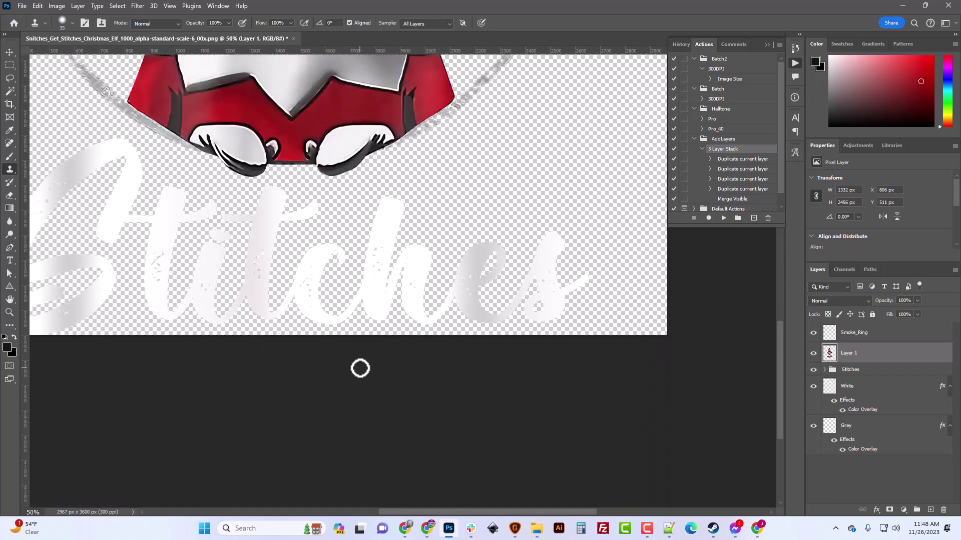
key(ctrl+minus)
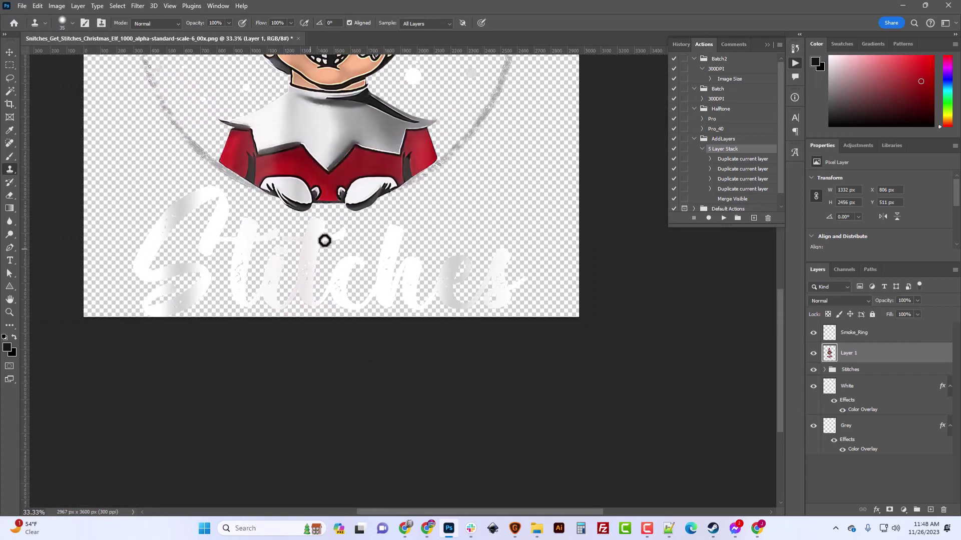
scroll(445, 300, up, 3)
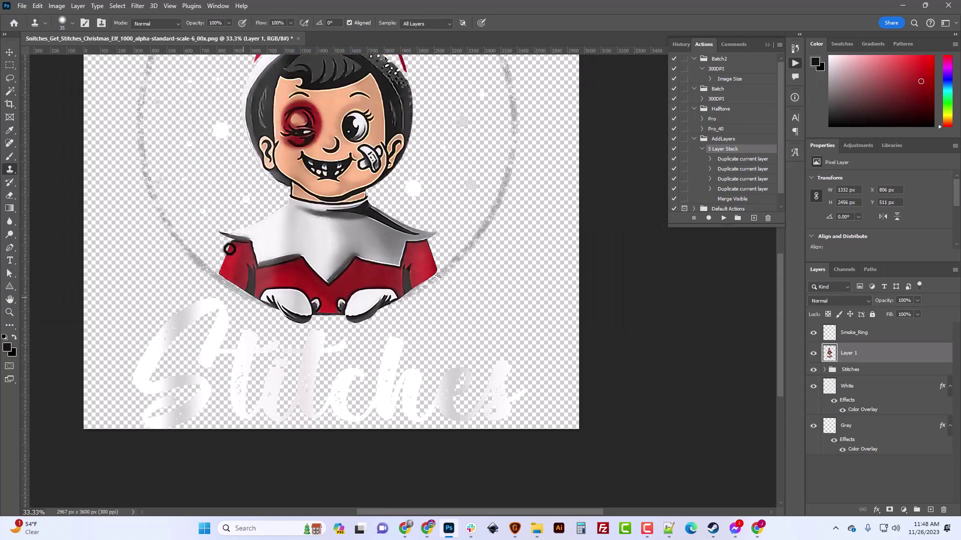
scroll(435, 313, up, 5)
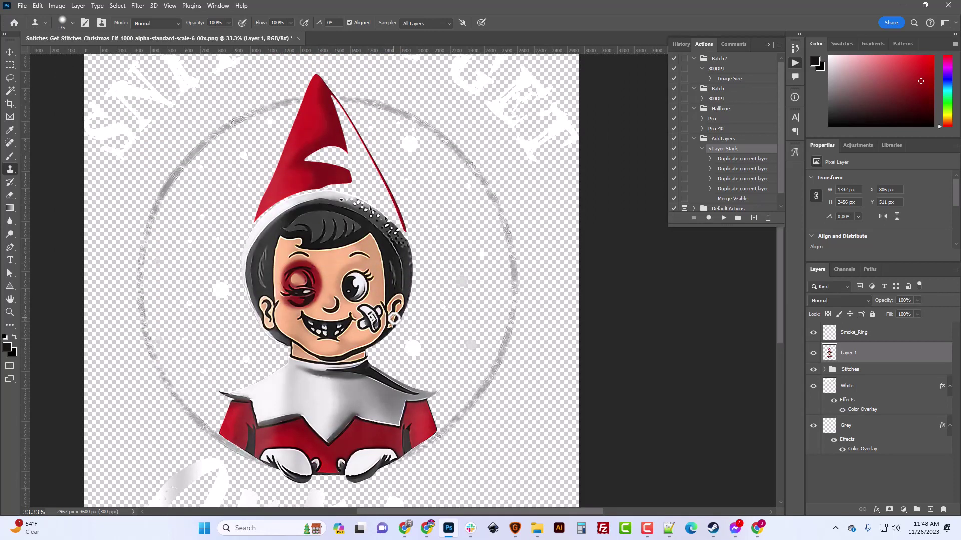
scroll(394, 319, up, 2)
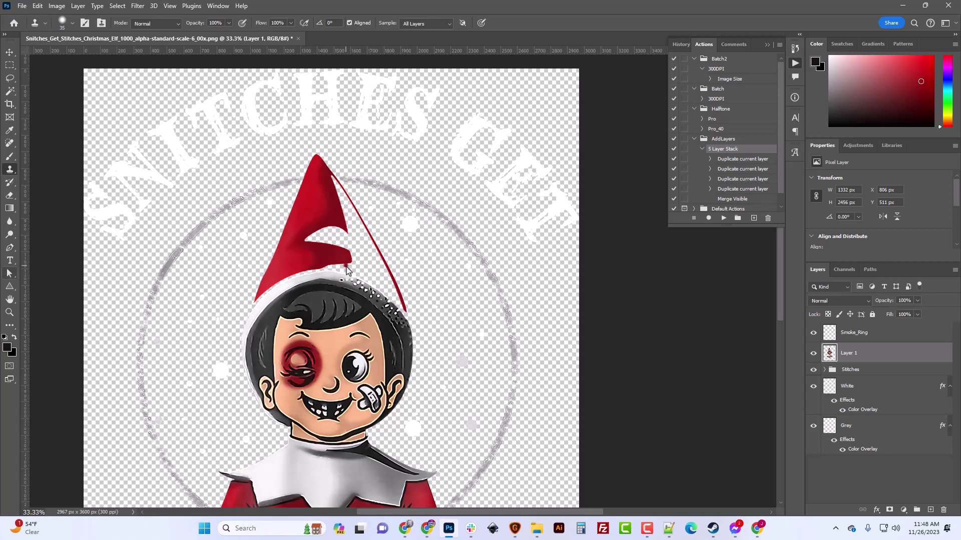
key(F9)
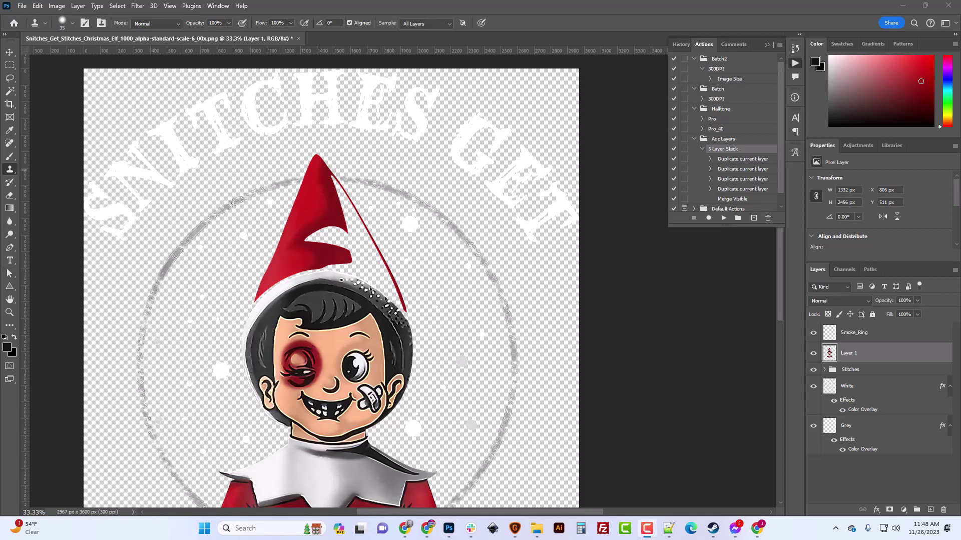
Duplicate the Smoke_Ring layer into a new separate document.
click(850, 334)
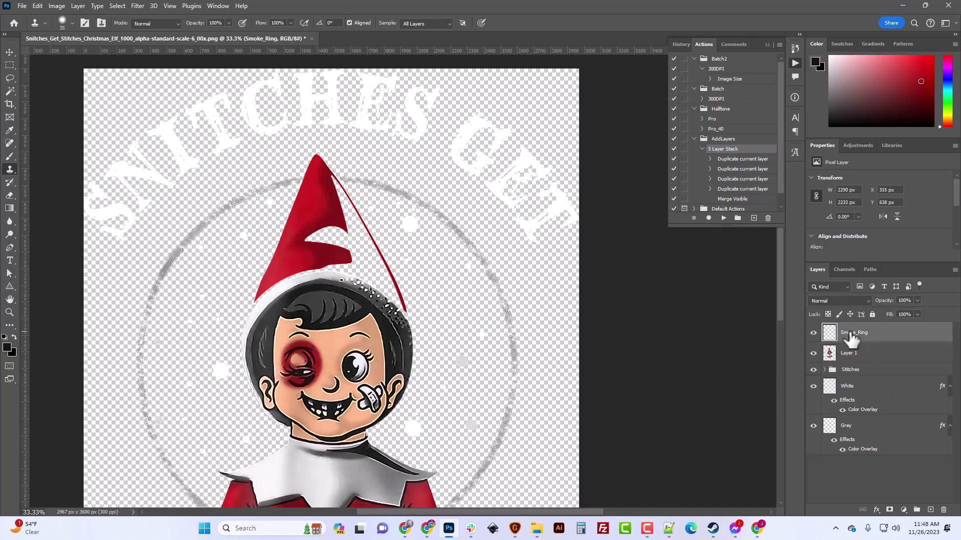
right_click(850, 335)
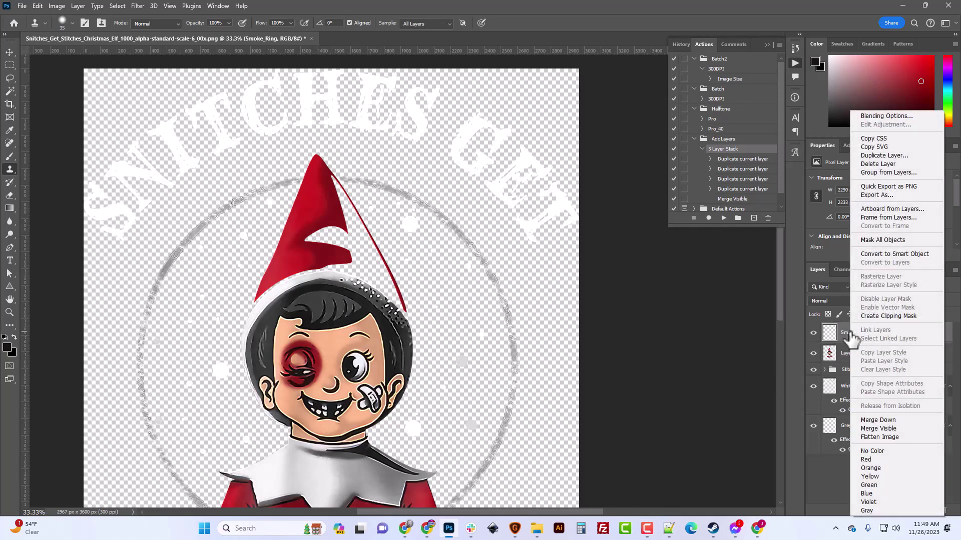
click(893, 156)
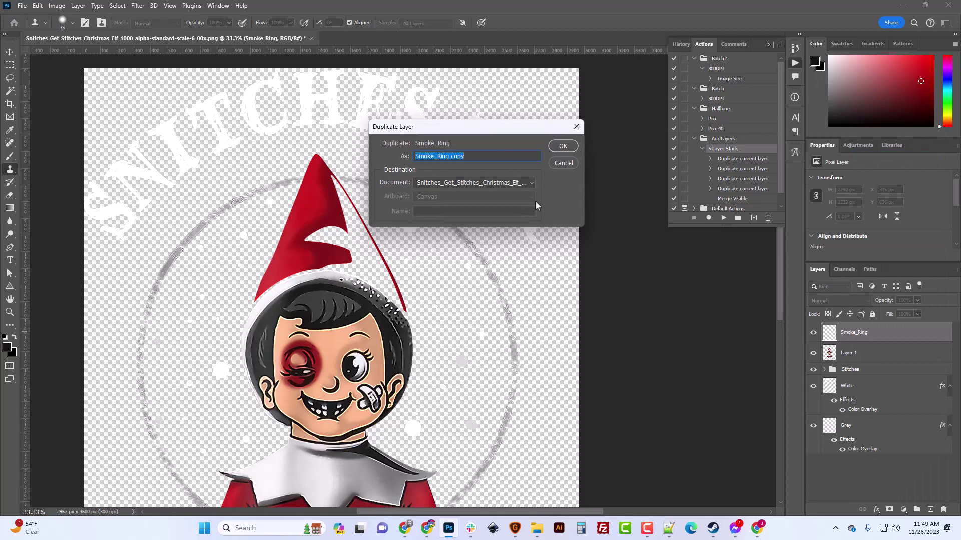
click(478, 187)
click(473, 201)
click(562, 148)
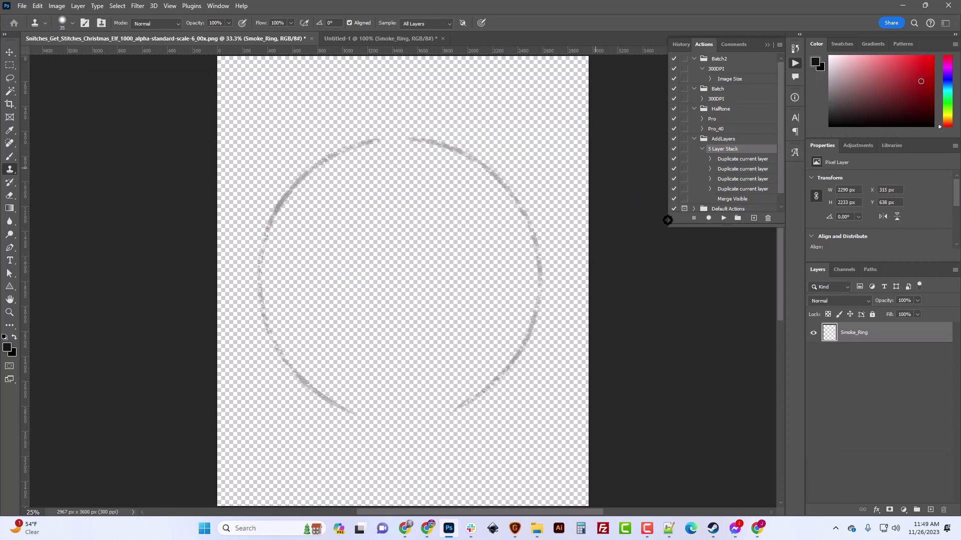
Delete the Smoke_Ring layer from the original full elf design document.
click(239, 37)
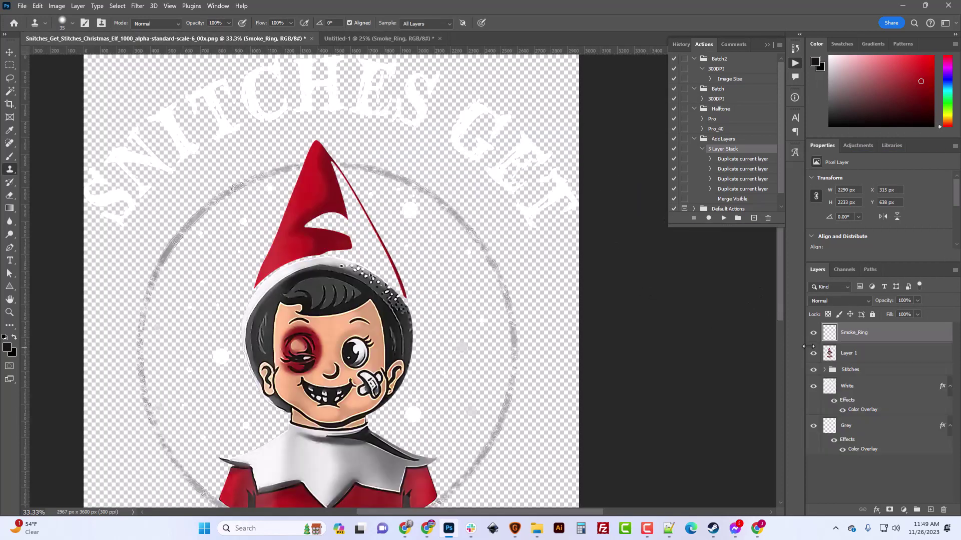
right_click(848, 337)
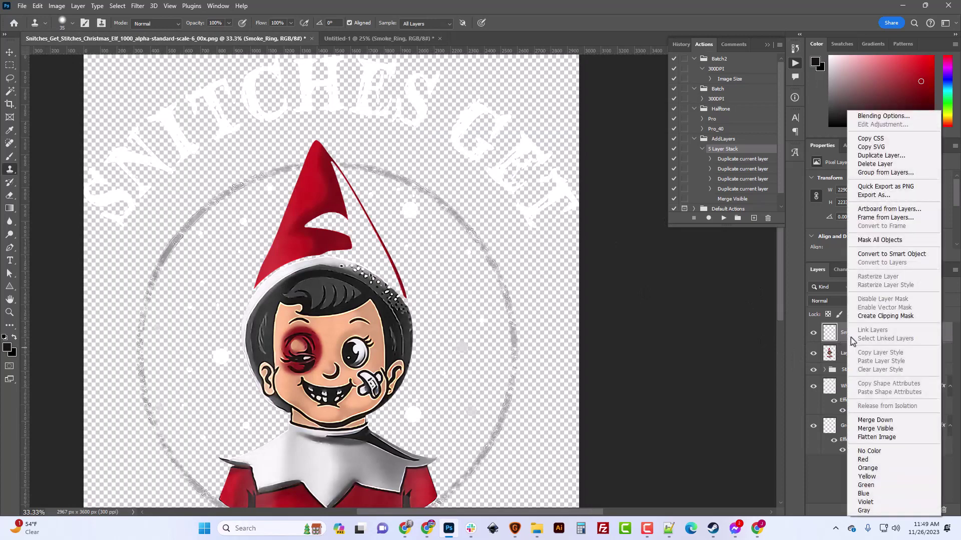
click(871, 164)
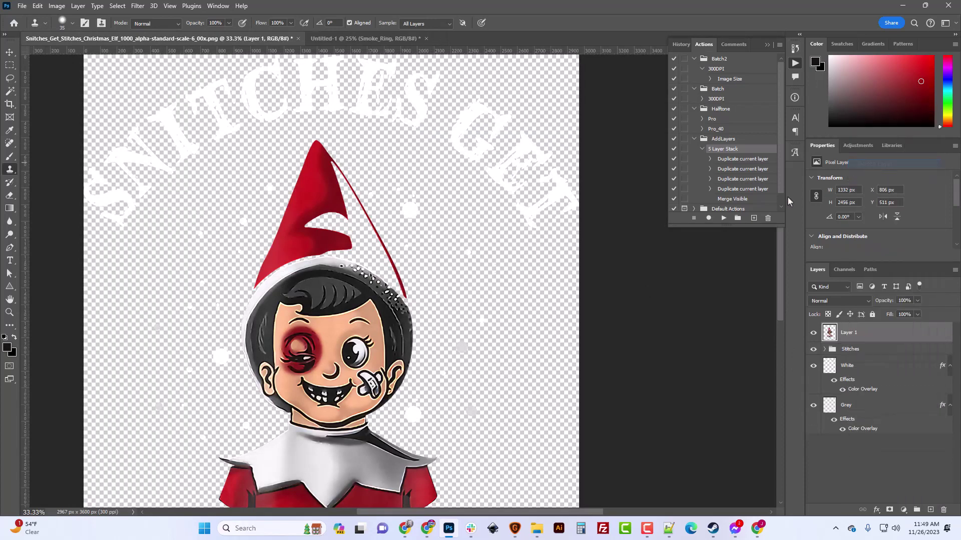
Save the separated smoke ring document as Snitches_Get_Stitches_Christmas_Elf_smoke_ring_resized.png, using the large file size option.
click(373, 38)
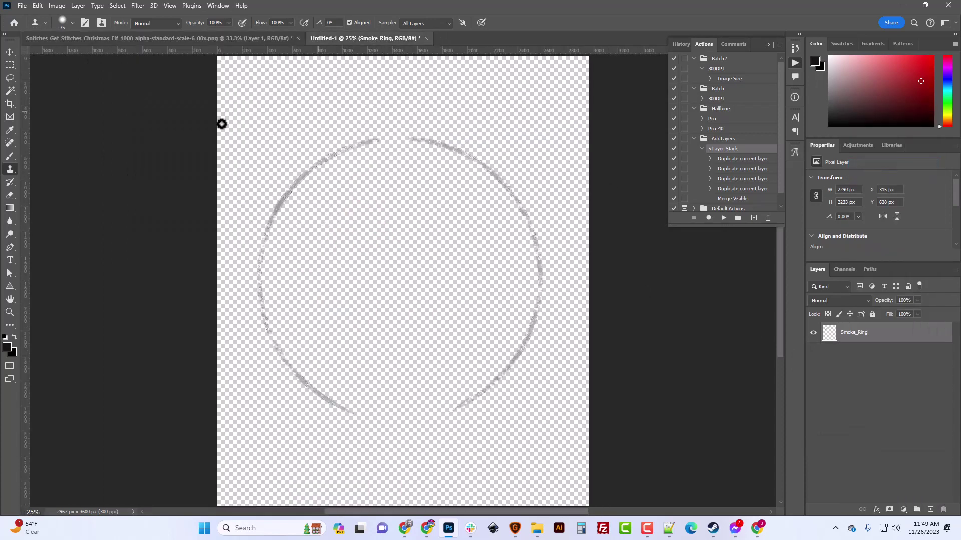
click(22, 7)
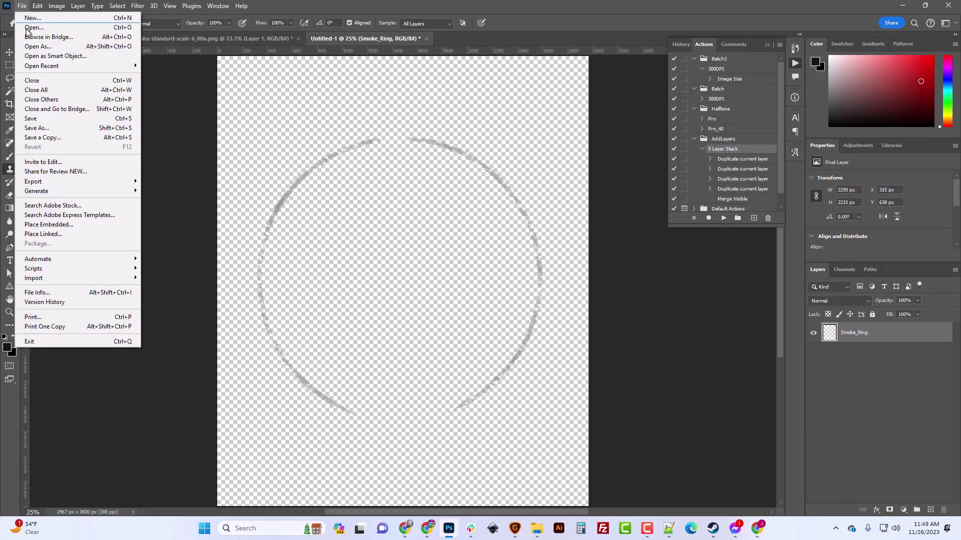
click(40, 130)
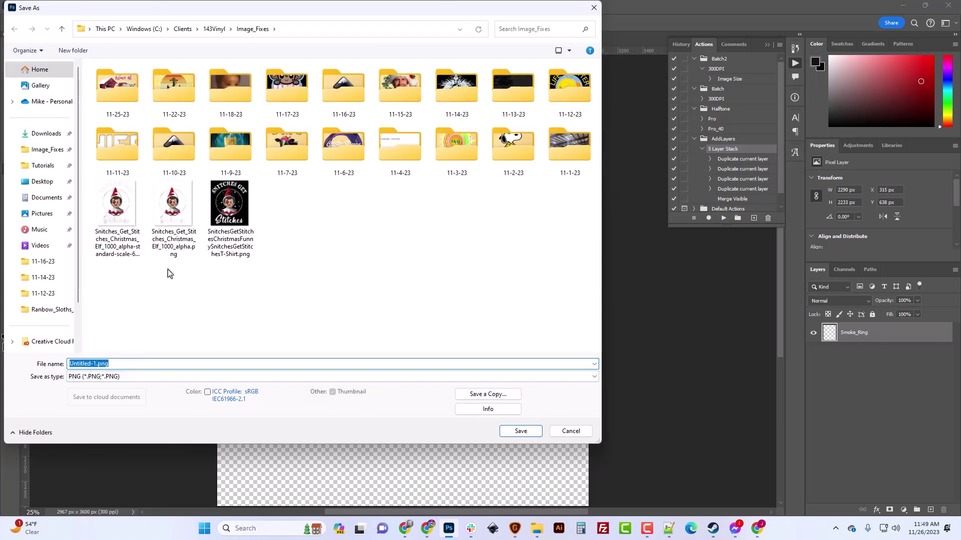
click(172, 215)
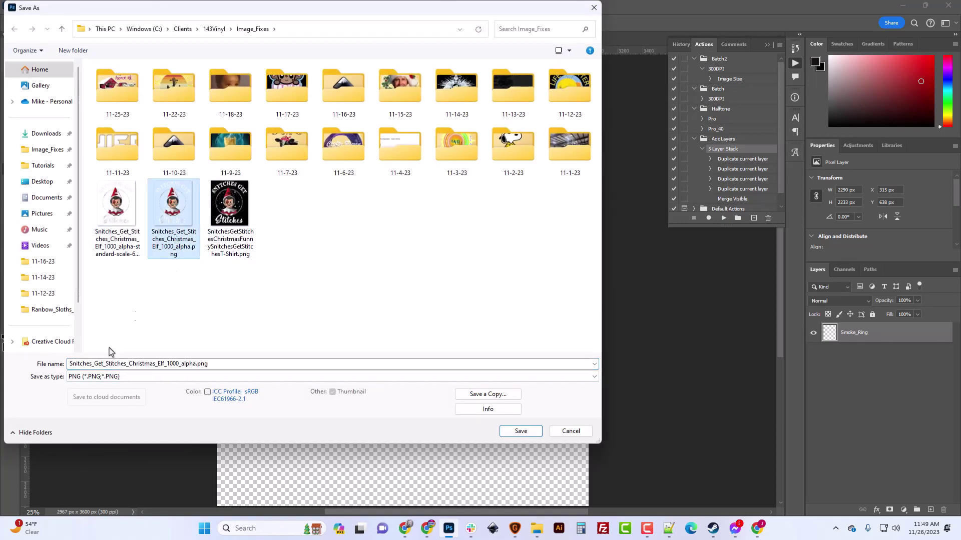
double_click(146, 365)
drag(195, 365, 180, 365)
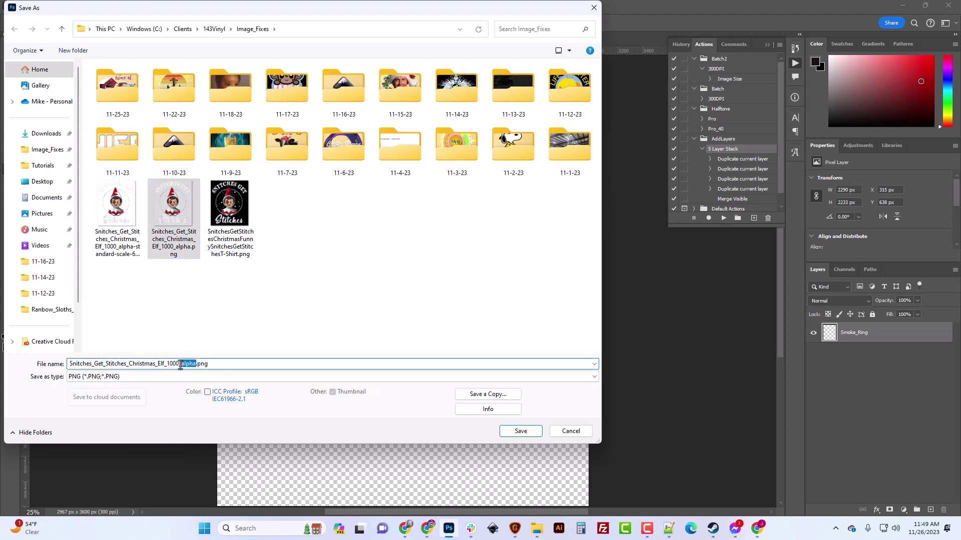
text(moke)
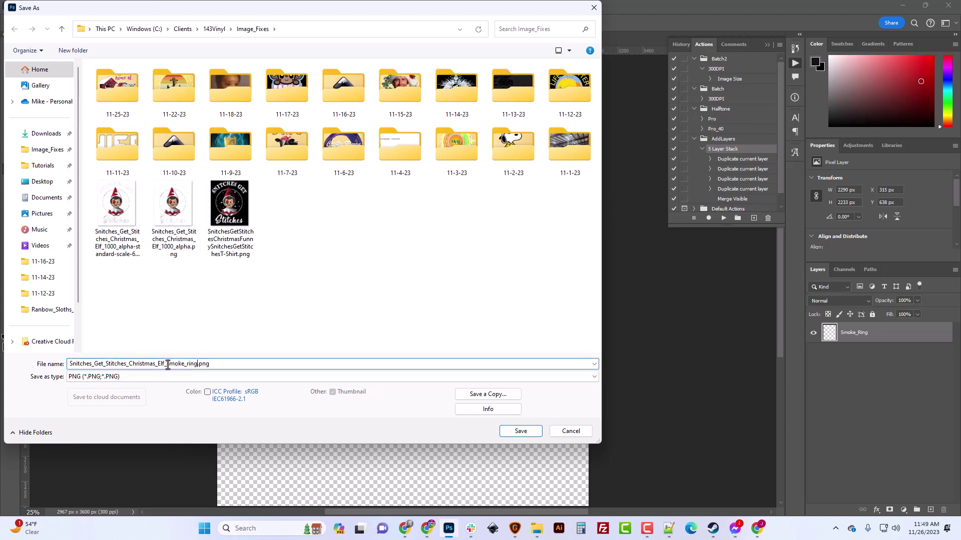
text(_ring_resized)
key(Return)
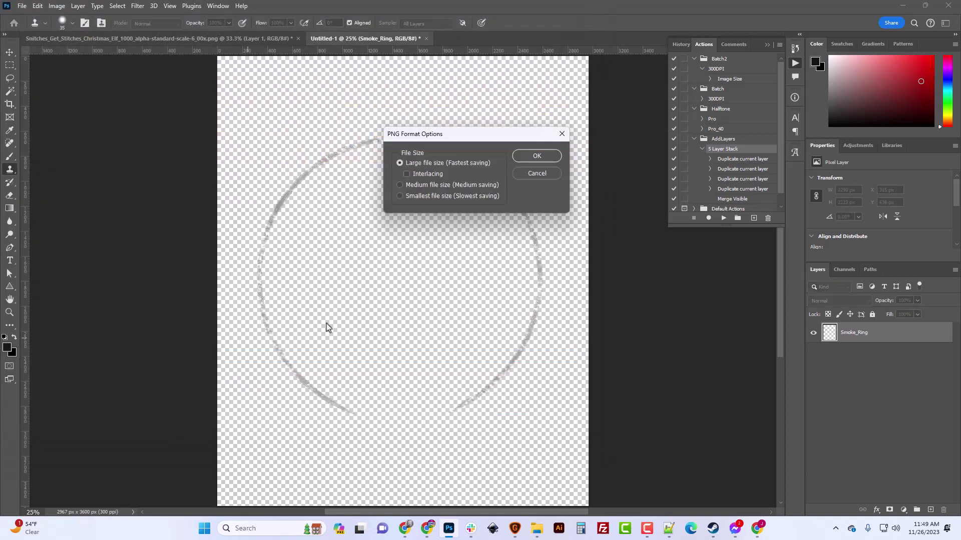
click(533, 156)
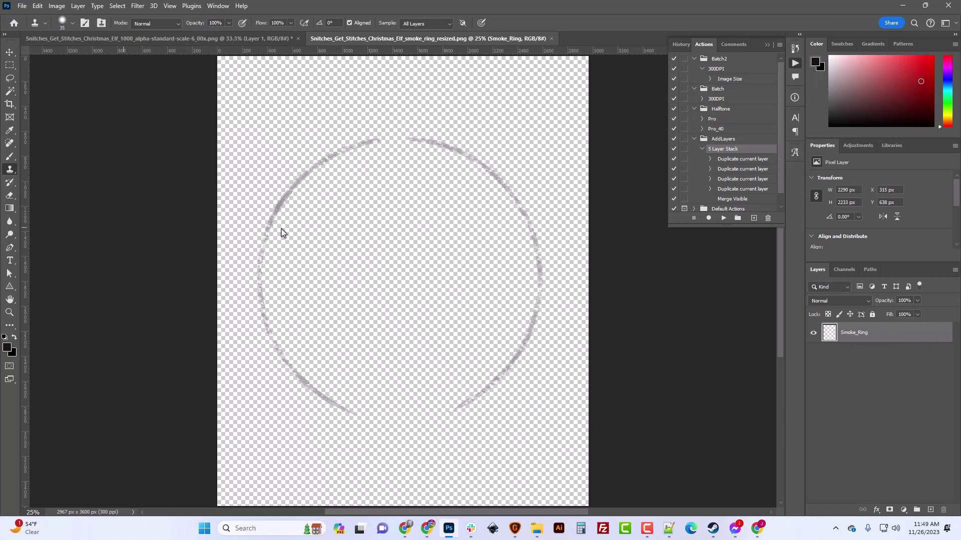
Try the Pro halftone action on the smoke ring, inspect its dots at full size, and revert the file.
click(711, 119)
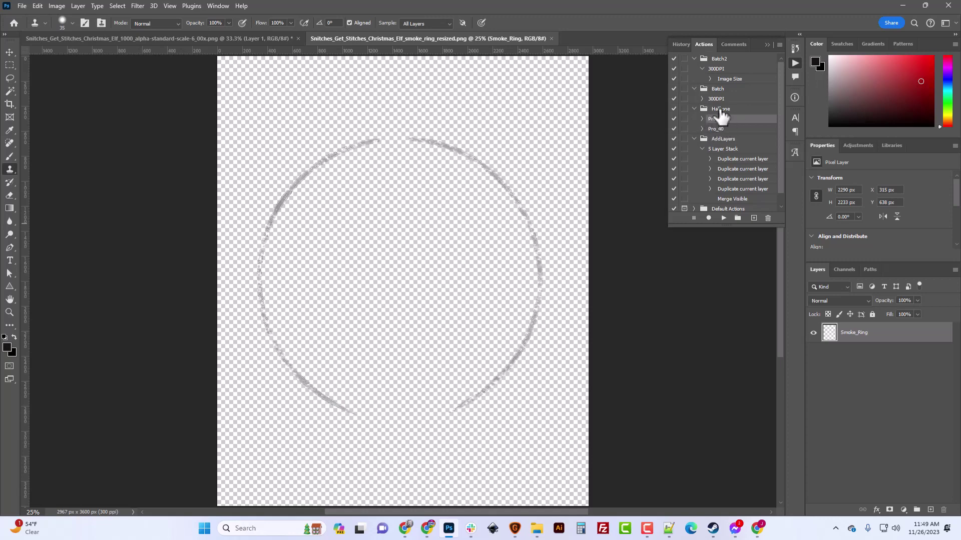
click(723, 218)
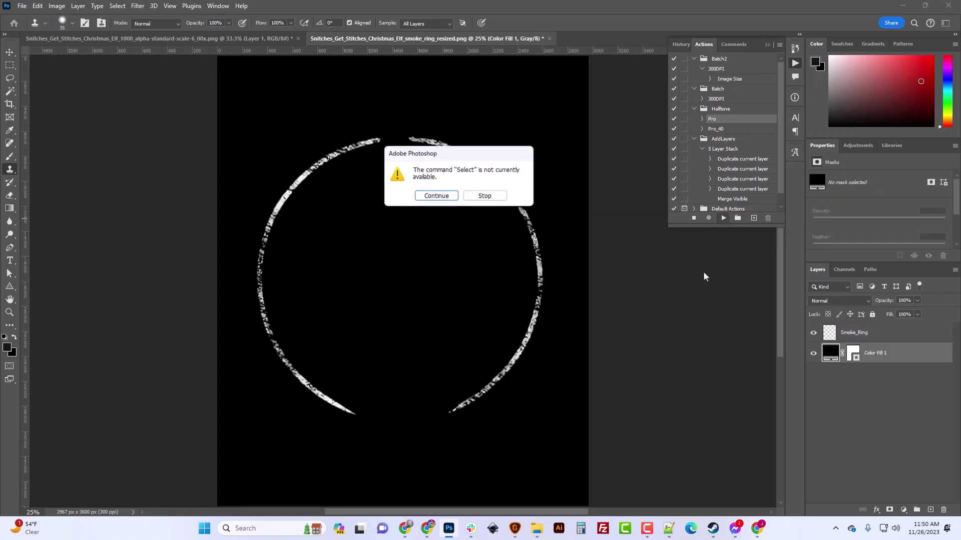
click(436, 196)
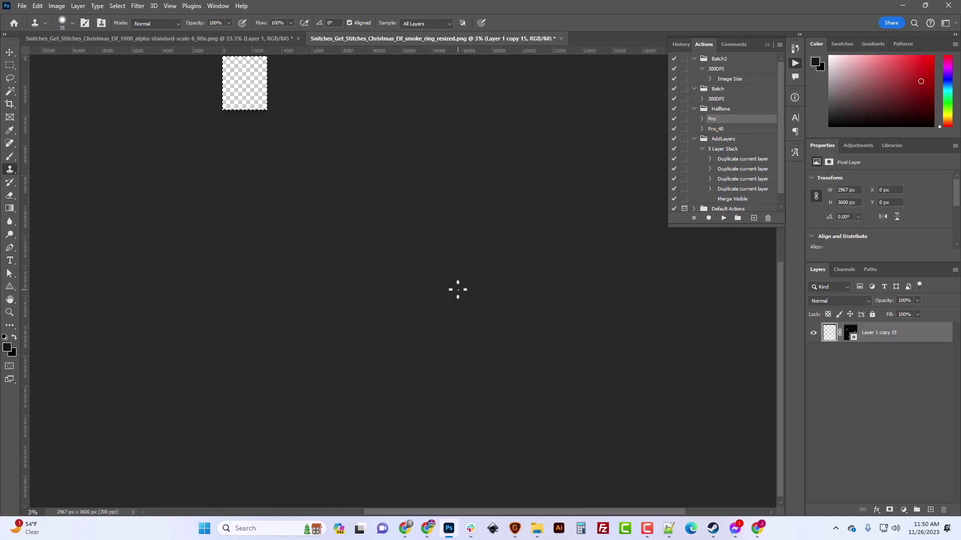
key(ctrl+1)
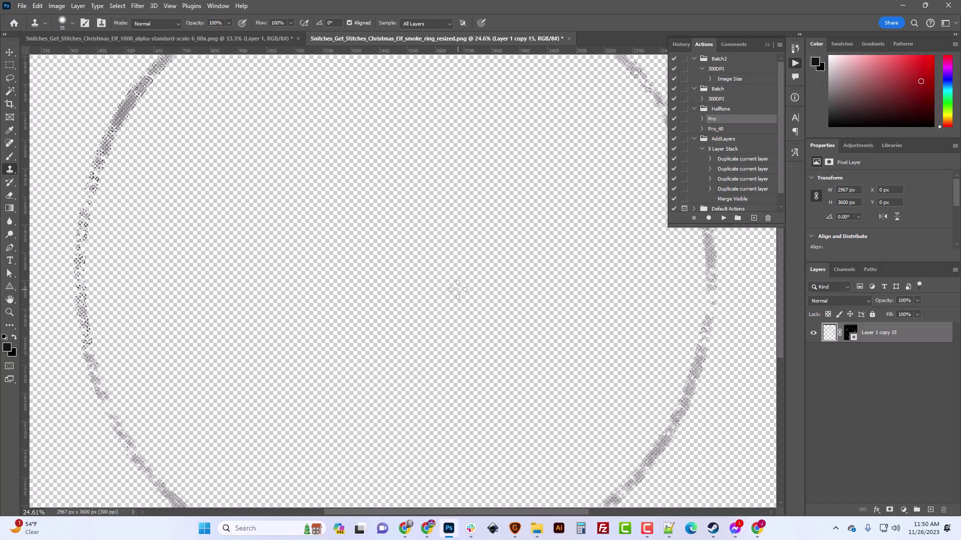
scroll(462, 275, up, 10)
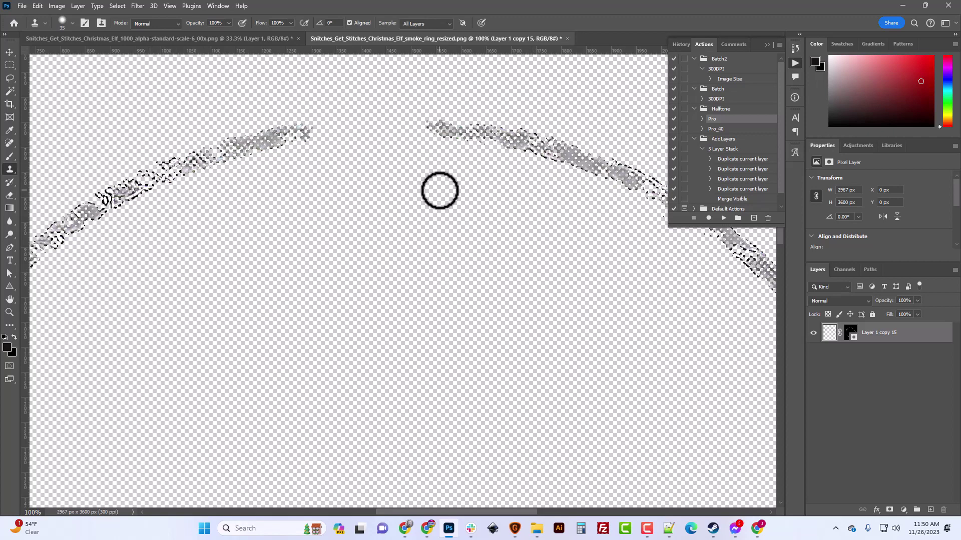
key(F12)
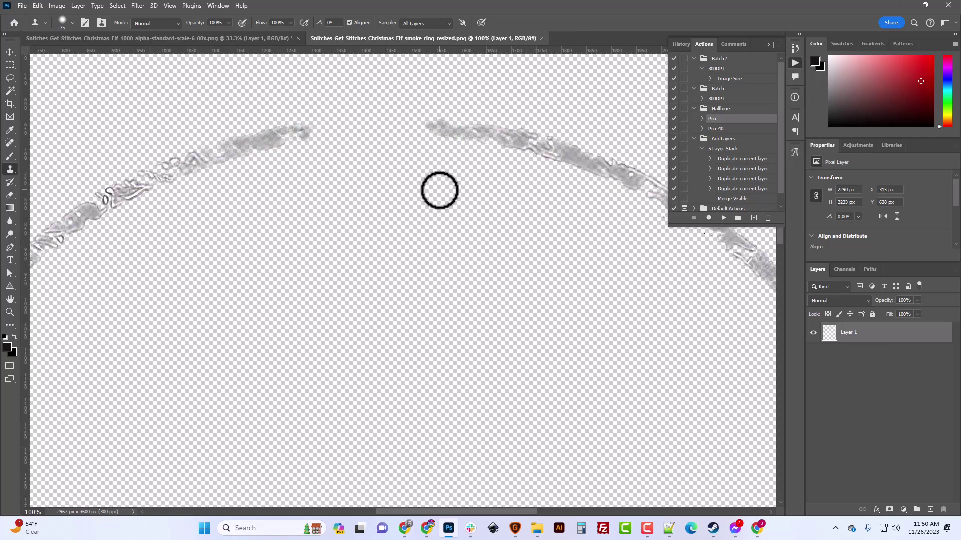
Try trimming the smoke ring's edges by contracting its pixel selection 3 pixels, inverting it and deleting the fringe.
ctrl+click(829, 335)
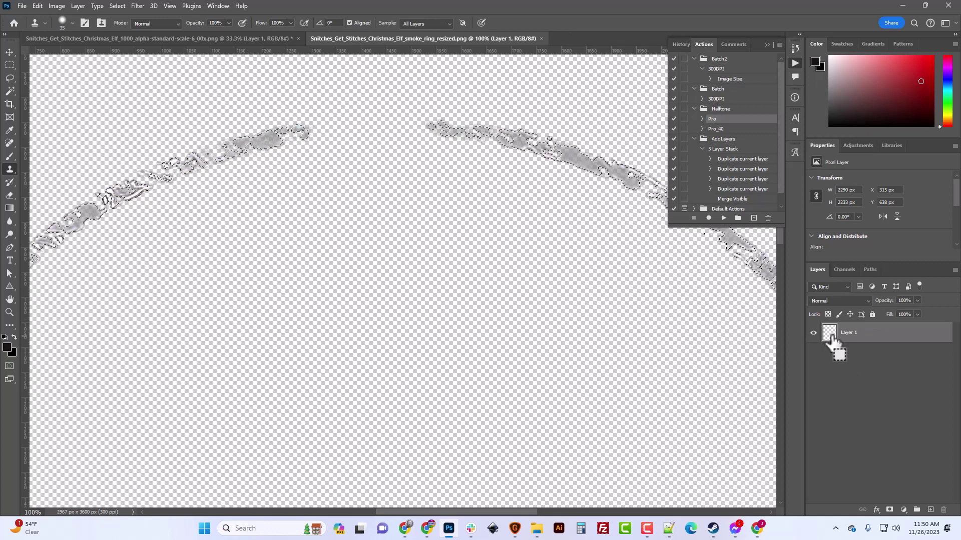
click(117, 5)
mouse_move(140, 162)
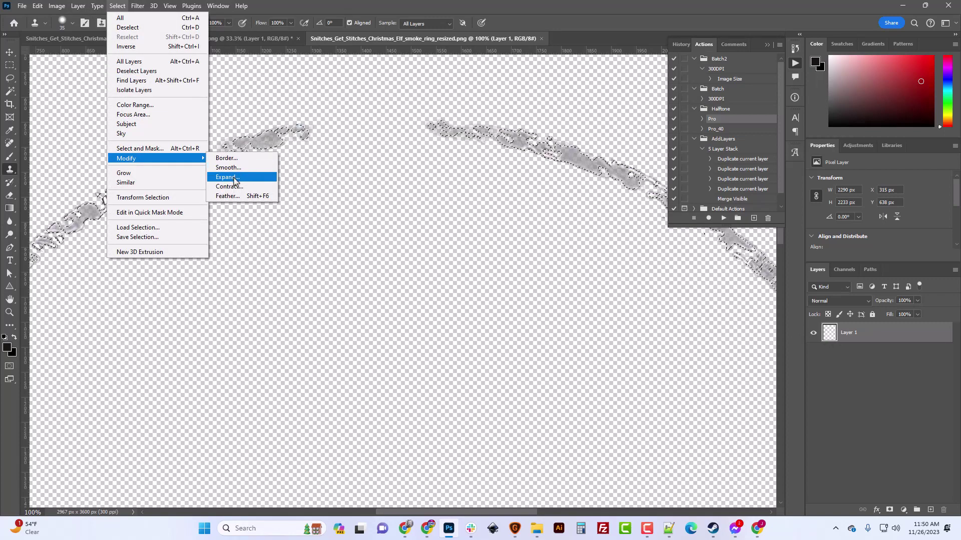
click(235, 194)
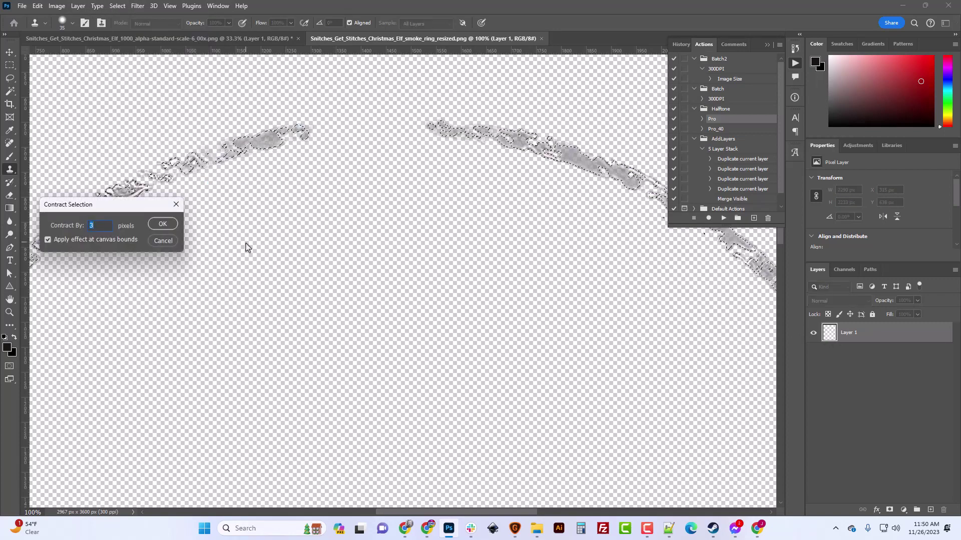
key(Return)
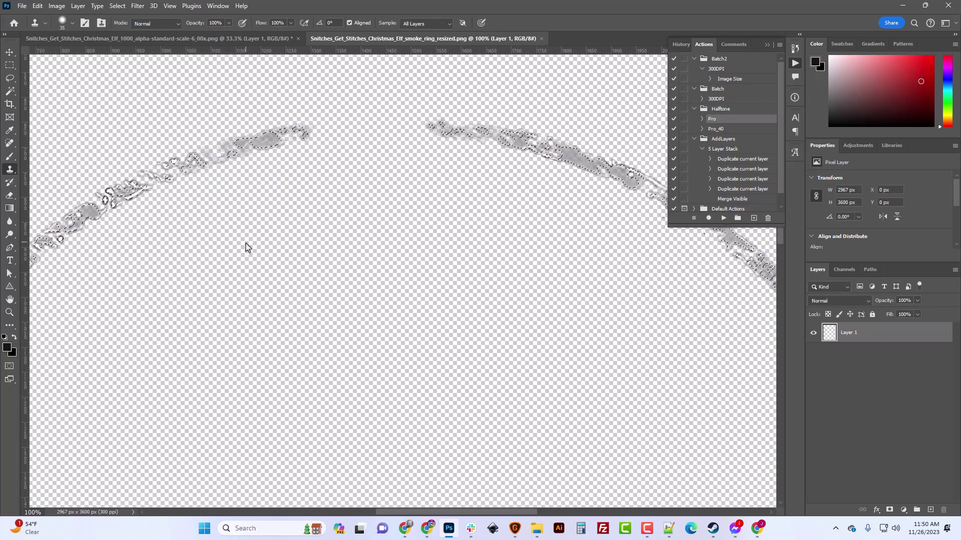
key(ctrl+minus)
key(ctrl+minus)
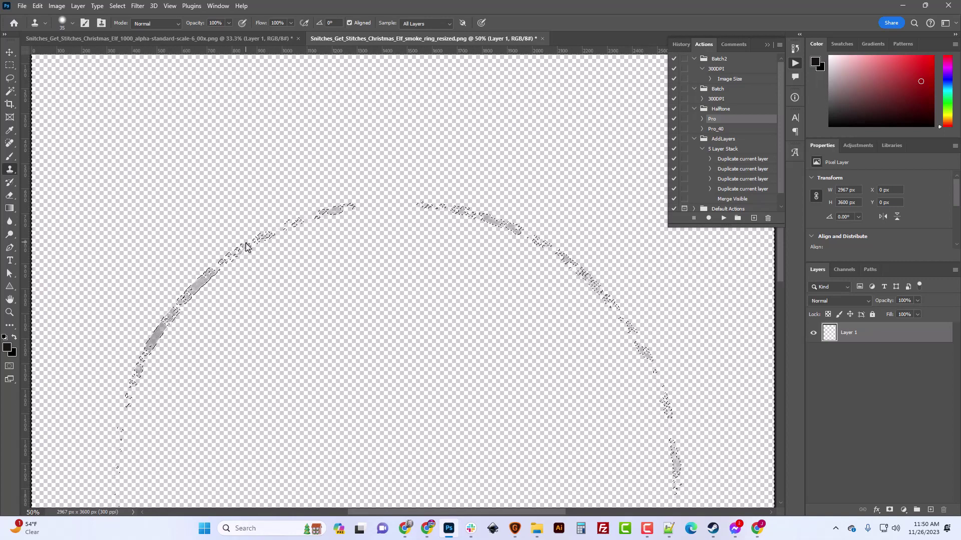
scroll(331, 287, down, 5)
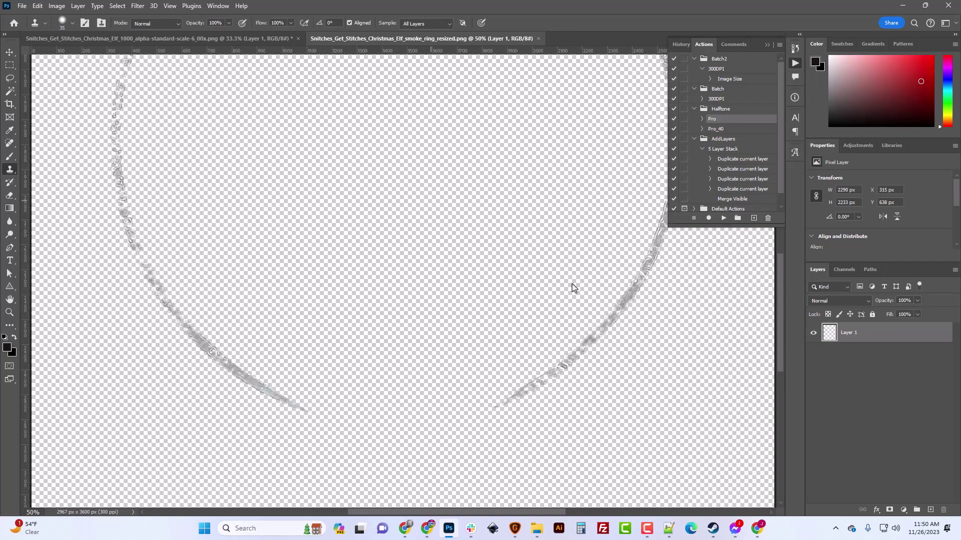
Trim the smoke ring's edges by contracting its pixel selection 2 pixels, inverting it and deleting the fringe.
ctrl+click(829, 332)
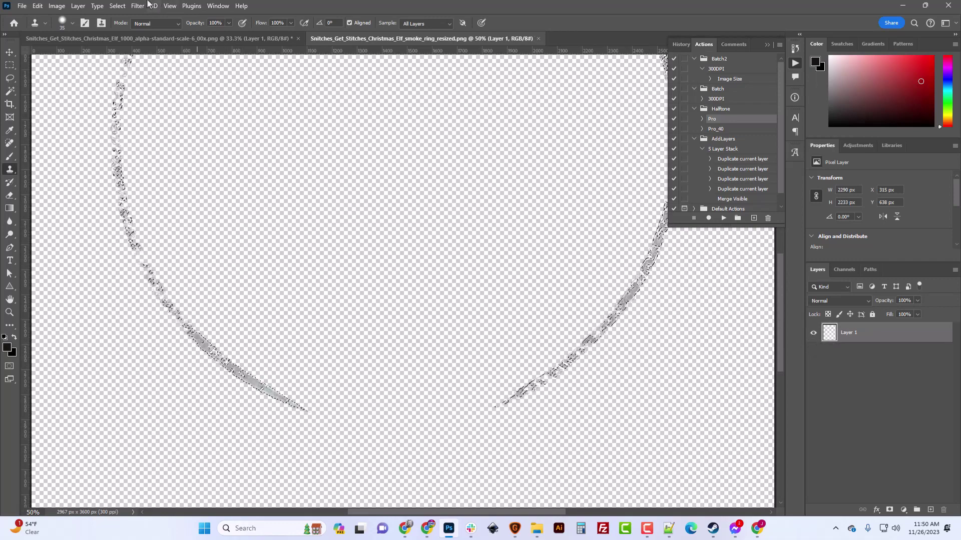
click(117, 6)
mouse_move(152, 159)
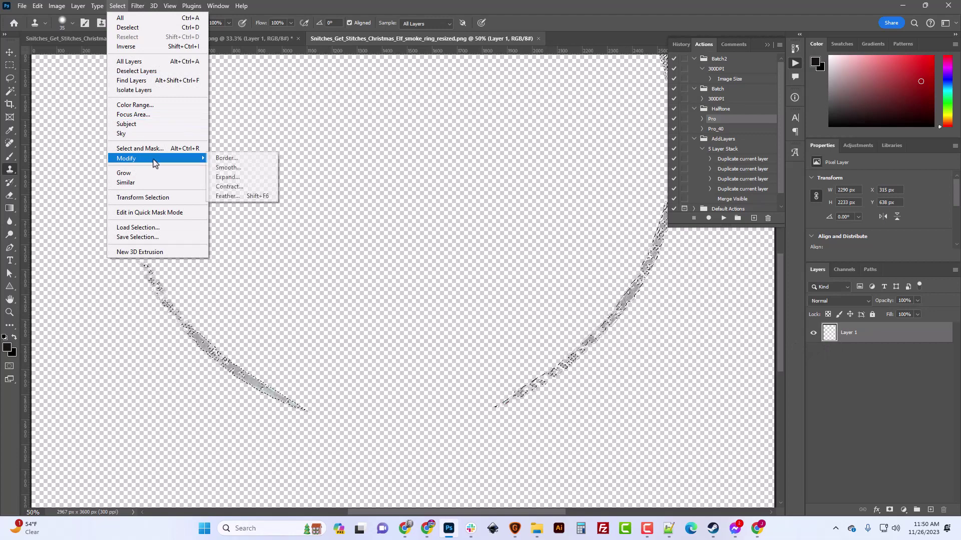
click(241, 187)
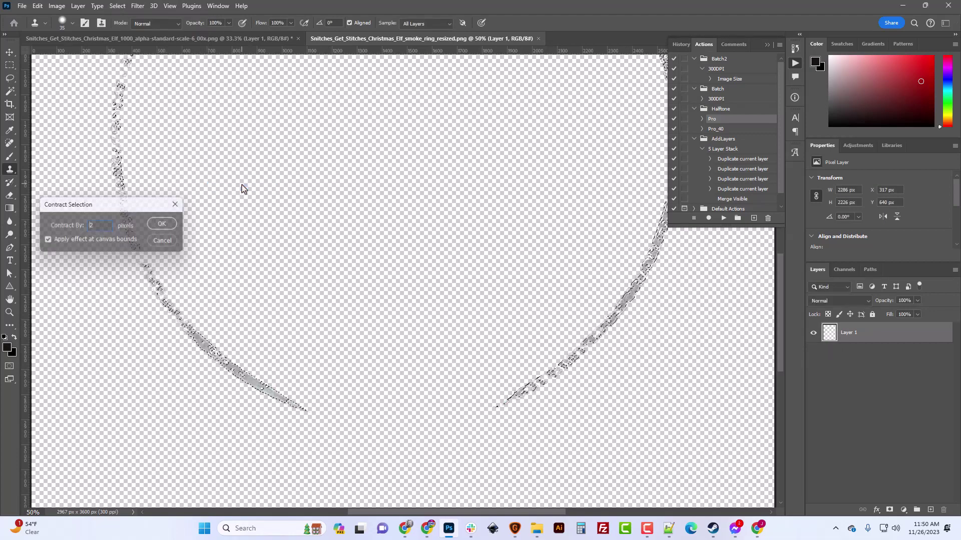
key(Return)
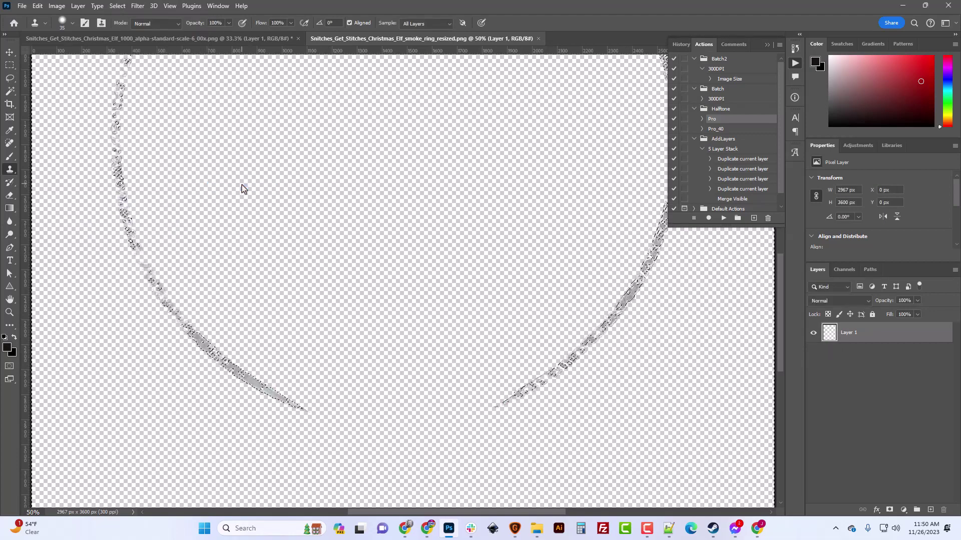
key(Delete)
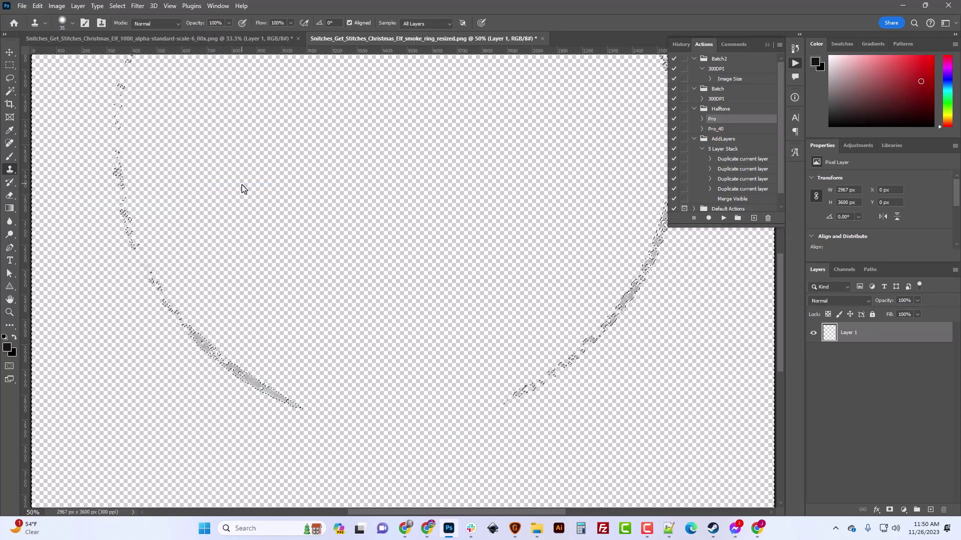
key(ctrl+minus)
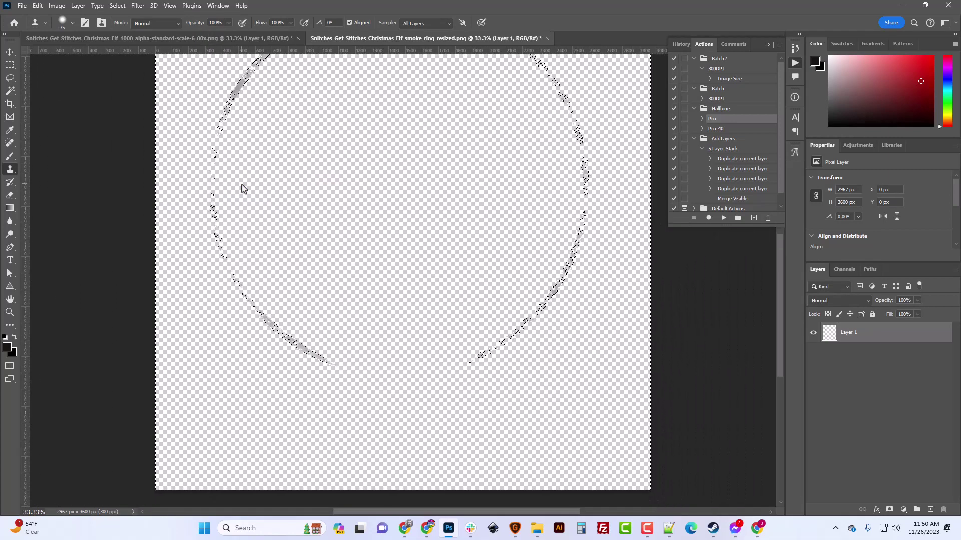
scroll(389, 183, up, 3)
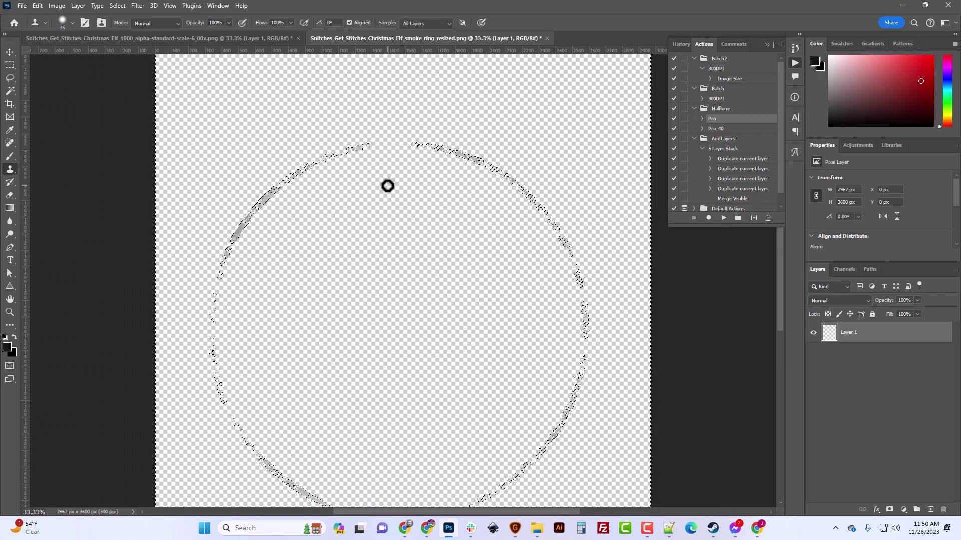
key(ctrl+plus)
scroll(388, 185, up, 3)
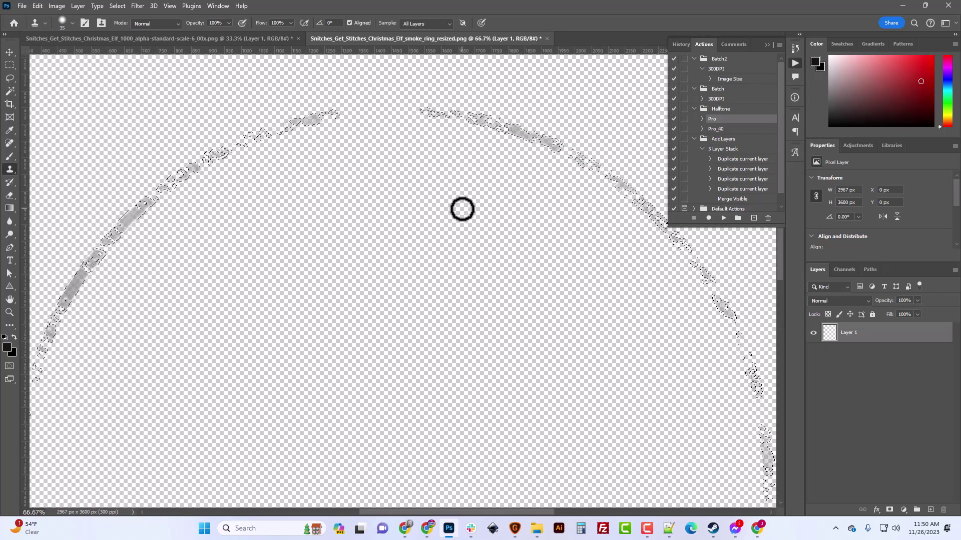
Deselect and save the trimmed smoke ring, then try the Pro halftone action on it and inspect its dots around the ring.
key(ctrl+d)
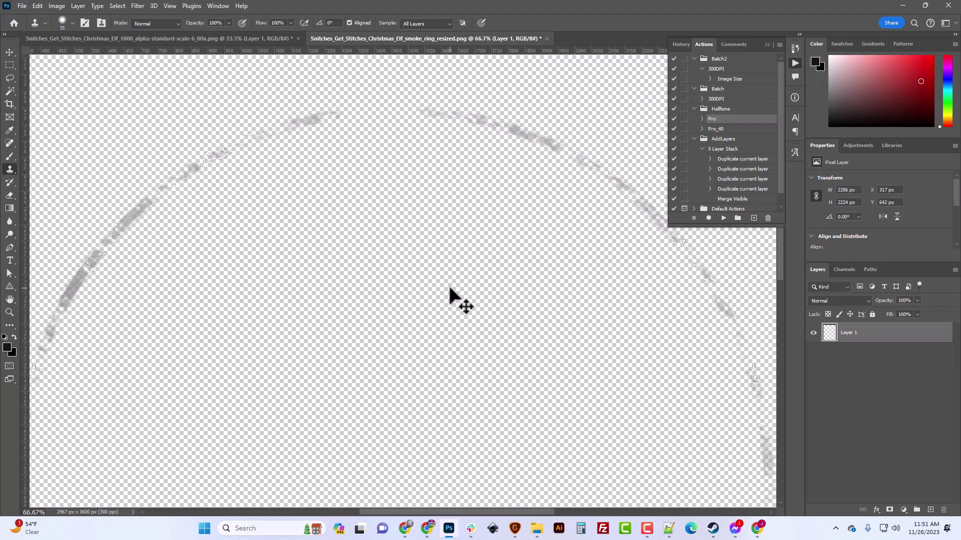
key(ctrl+s)
click(724, 218)
click(430, 196)
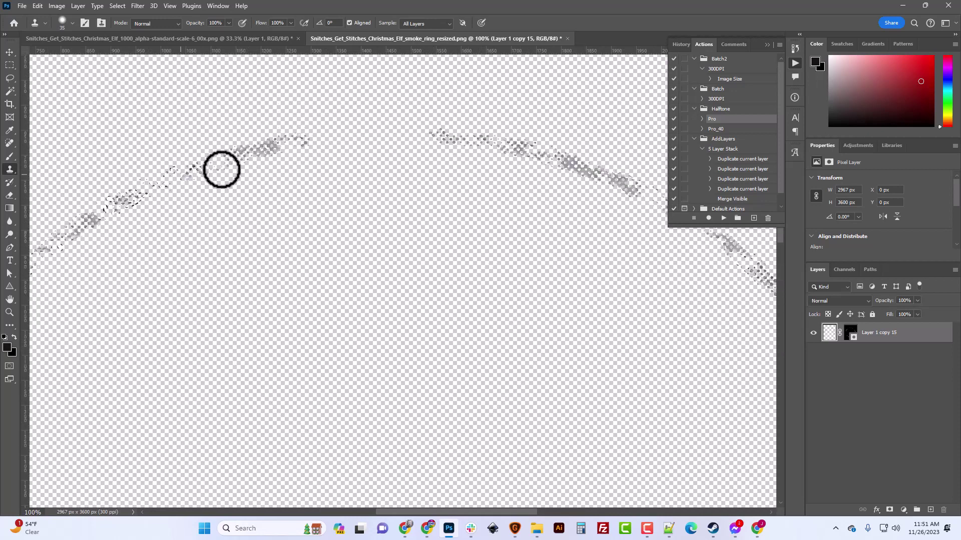
scroll(669, 327, down, 2)
key(ctrl+minus)
key(ctrl+minus)
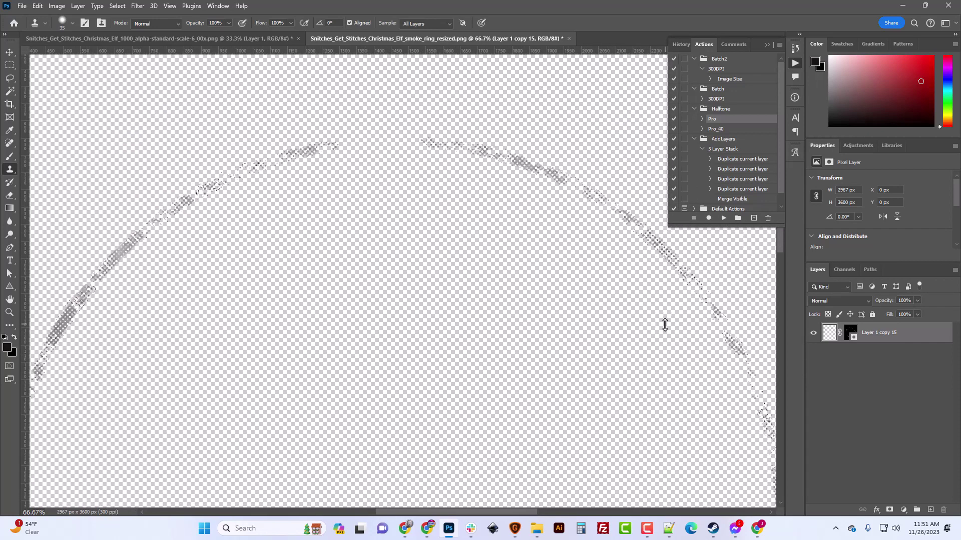
scroll(575, 365, down, 6)
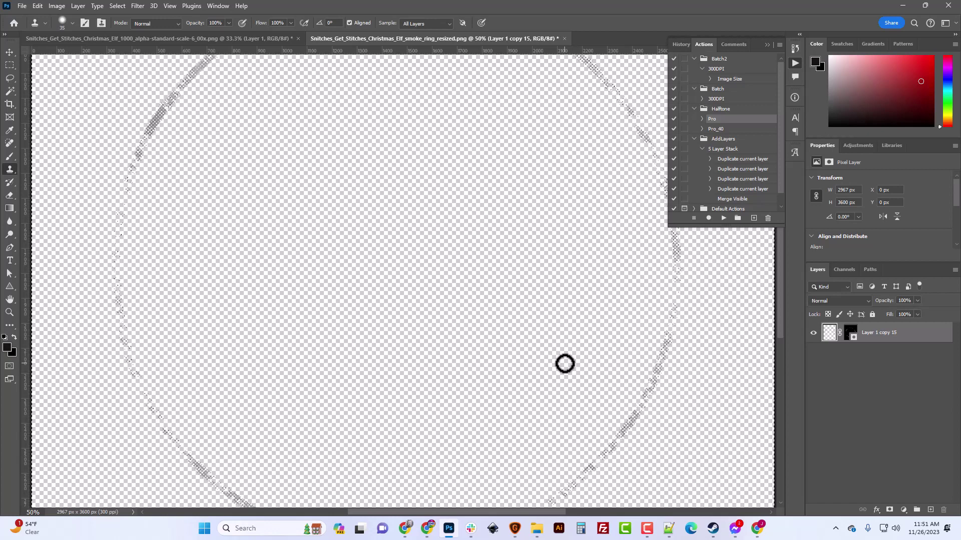
scroll(595, 353, up, 6)
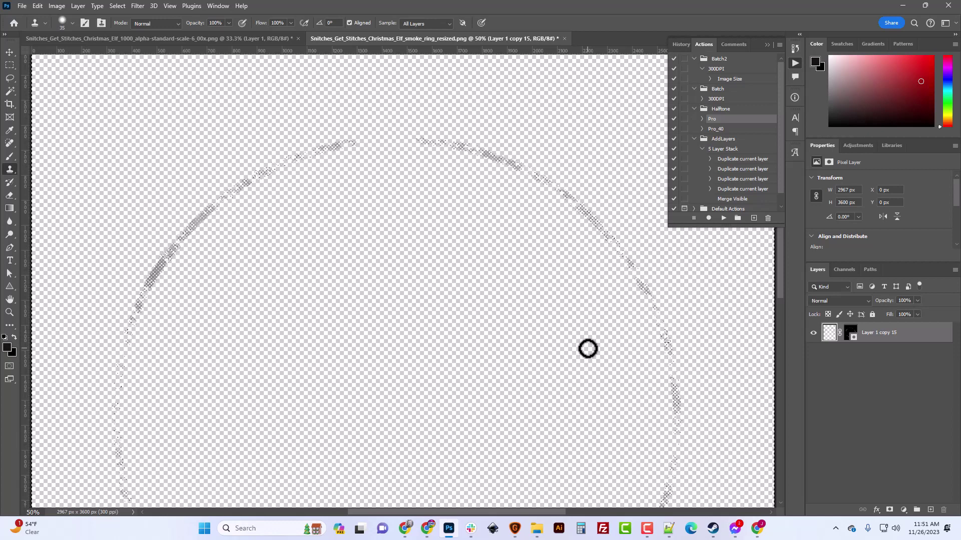
Undo the halftone and the edge trimming on the smoke ring, and save the untrimmed ring over its file.
key(F12)
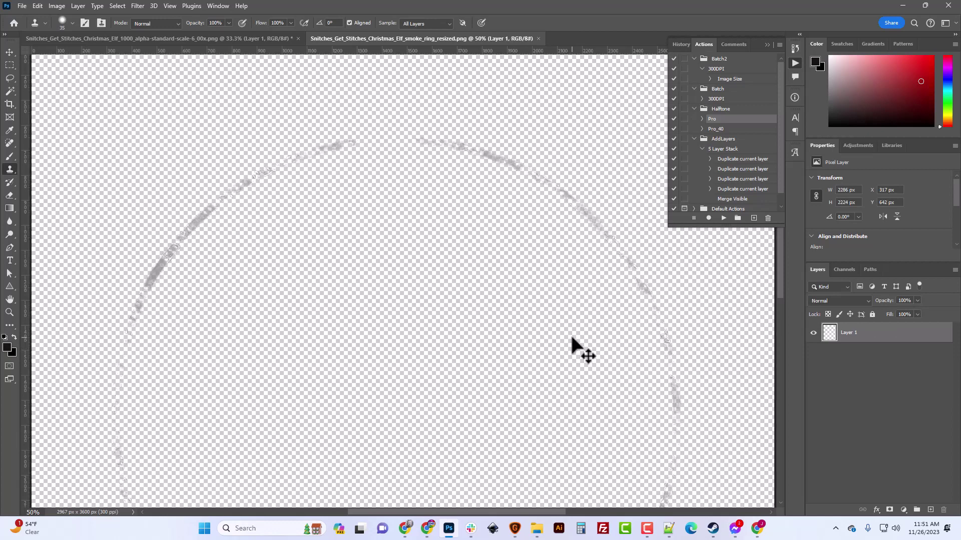
key(ctrl+z)
key(ctrl+z)
key(ctrl+z)
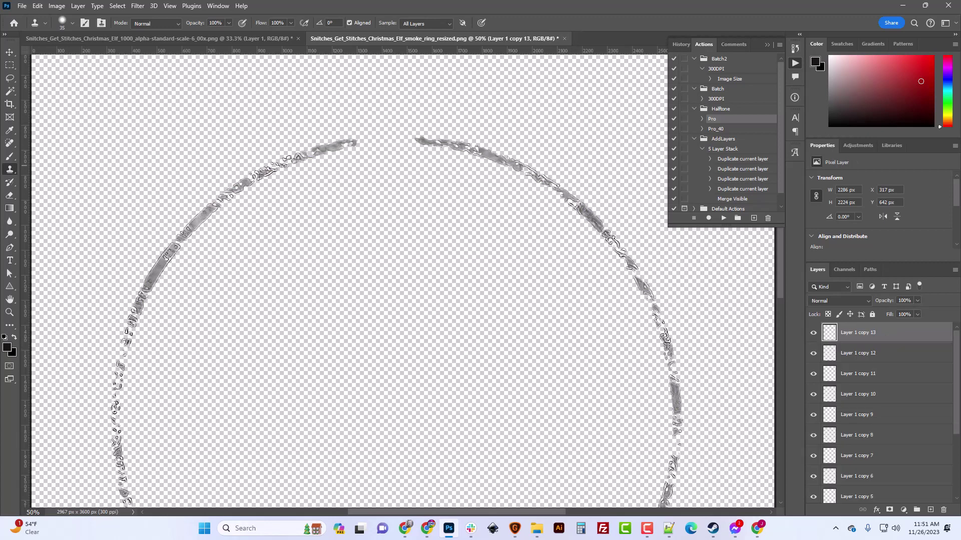
key(ctrl+z)
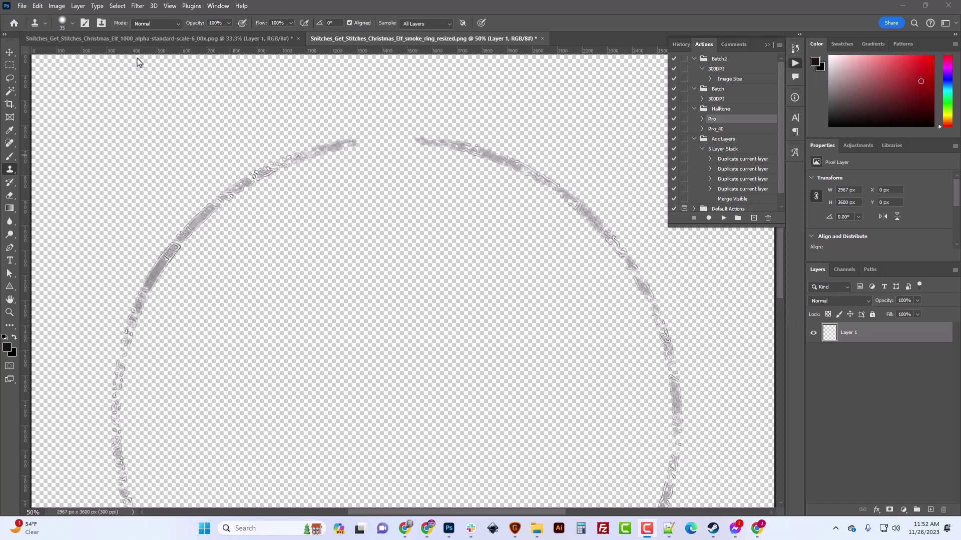
click(22, 6)
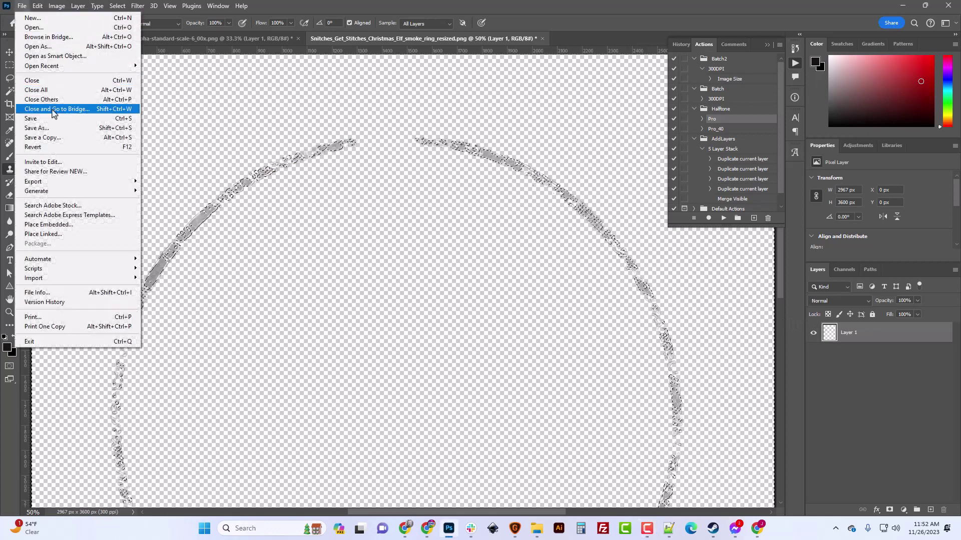
click(50, 118)
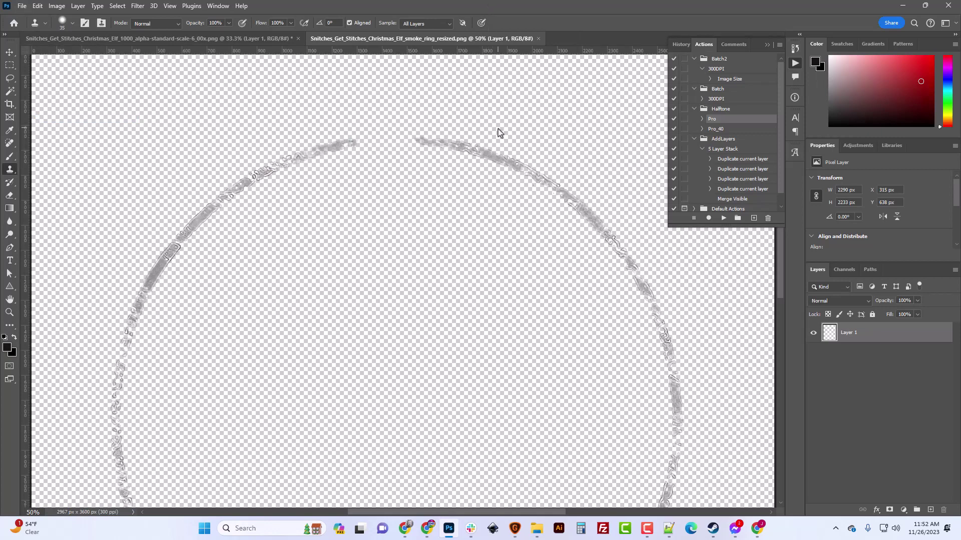
Run the Pro halftone action on the untrimmed smoke ring and view its dots at 100%.
click(724, 218)
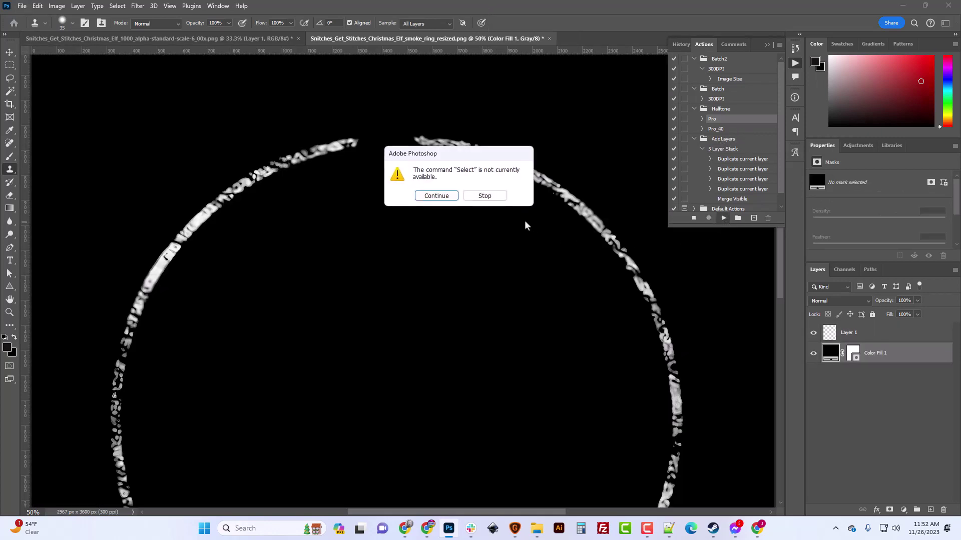
click(436, 196)
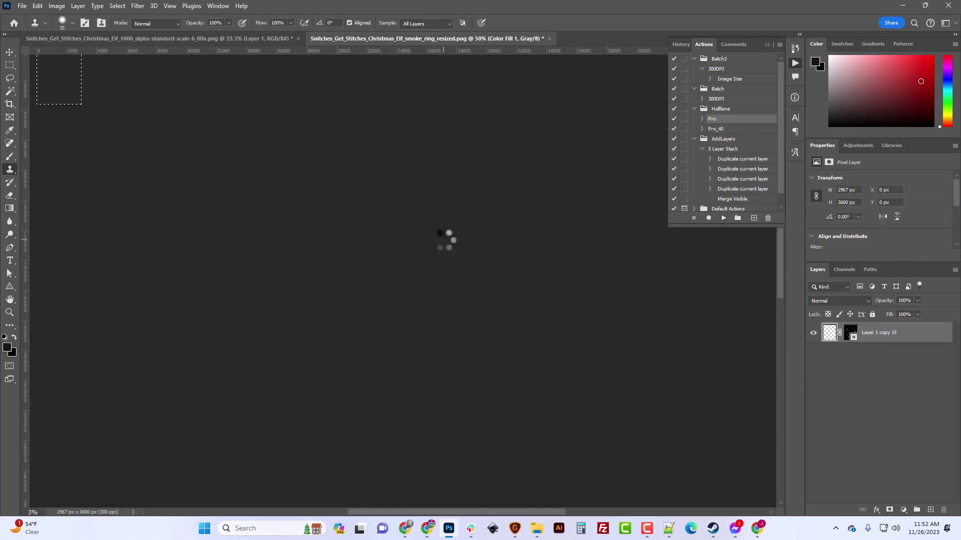
key(ctrl+0)
key(ctrl+1)
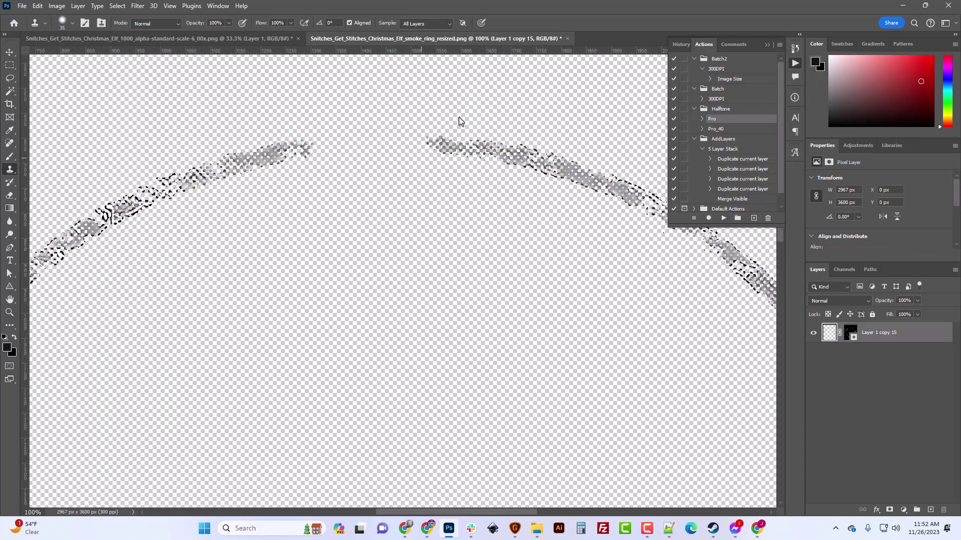
Set the foreground color to light grey #d9dada, sampled from a grey snow dot in the elf document, and return to the smoke ring document.
click(210, 39)
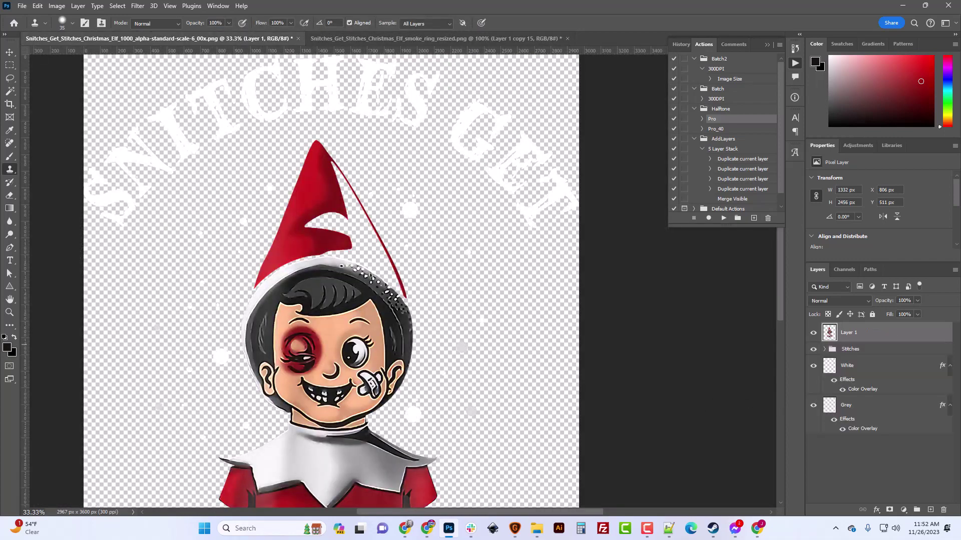
click(7, 349)
click(462, 351)
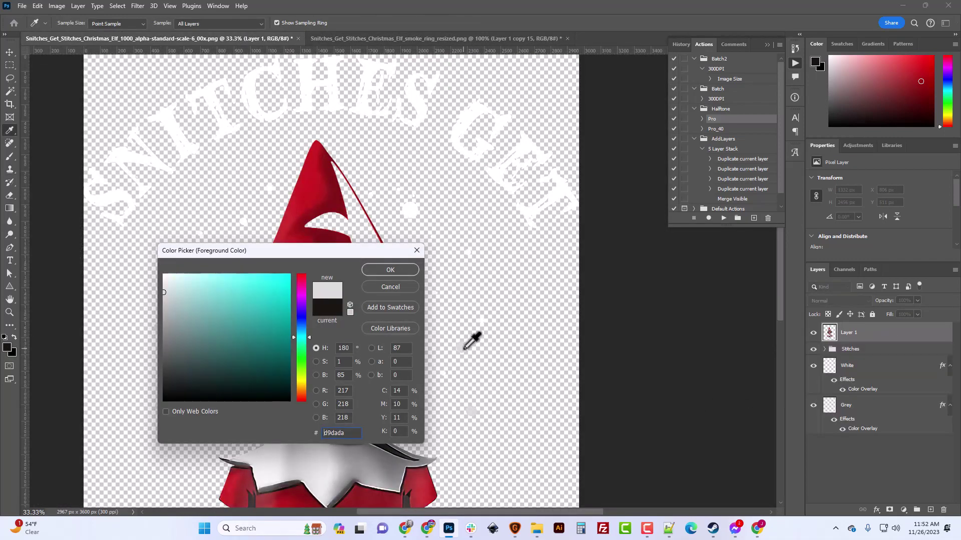
click(390, 270)
click(480, 39)
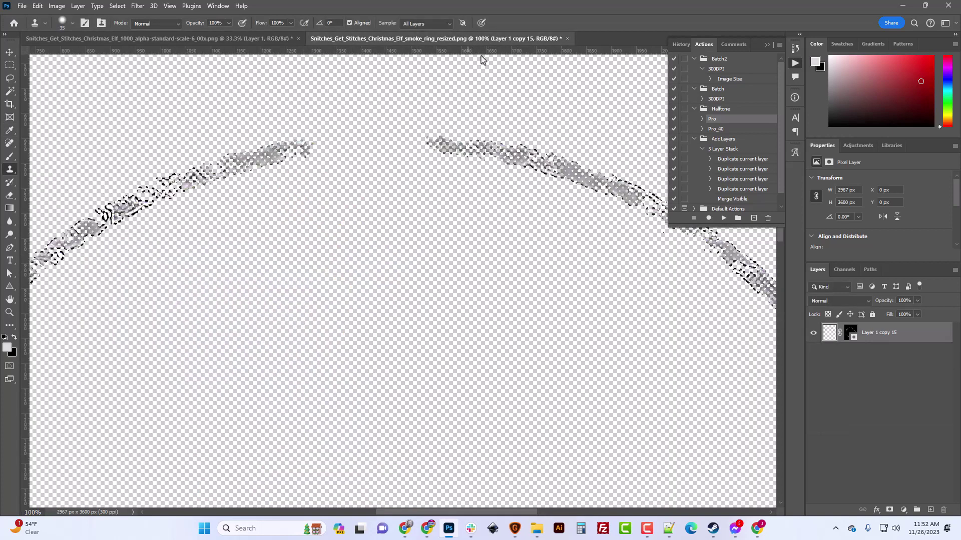
Apply a Color Overlay of #d9dada with Normal blending at 100% opacity to the halftoned smoke ring layer.
right_click(874, 338)
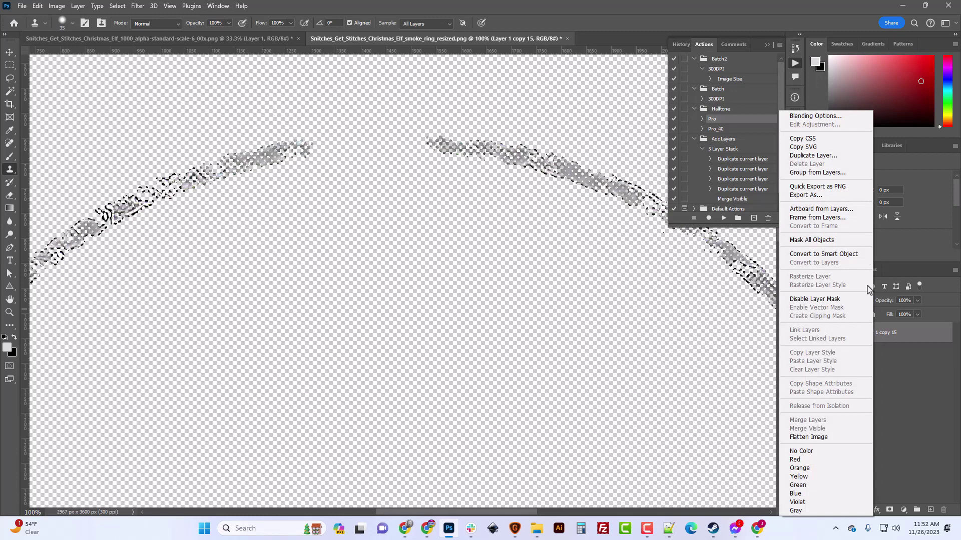
click(818, 116)
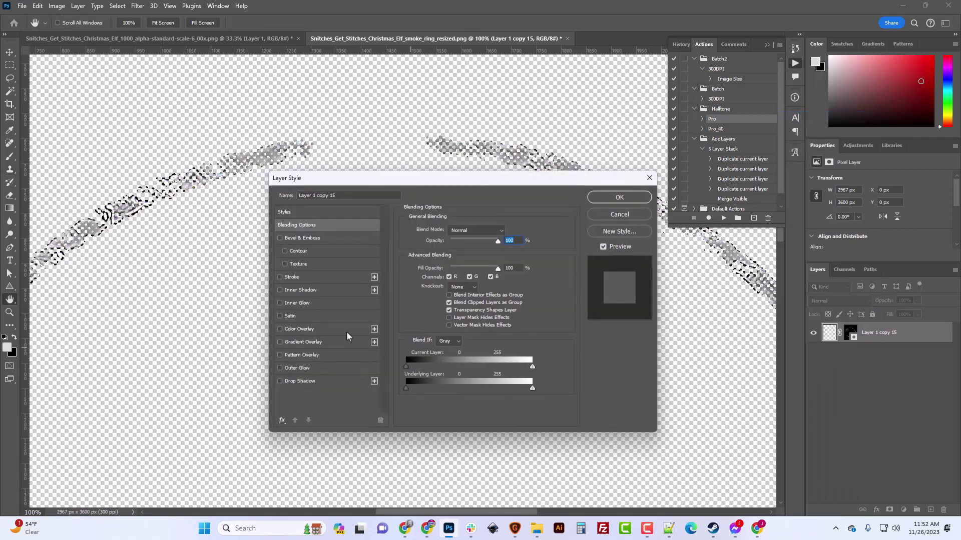
click(305, 331)
click(507, 230)
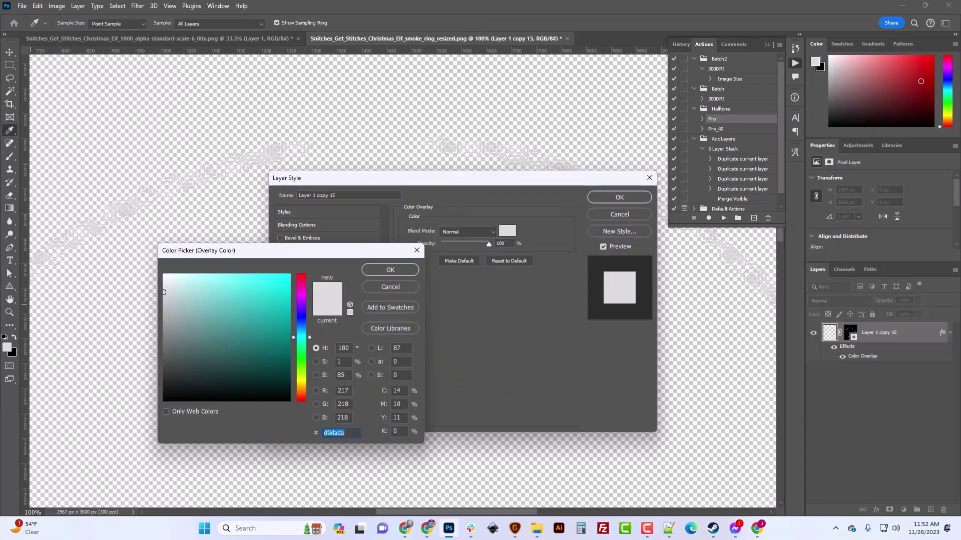
click(391, 270)
click(619, 197)
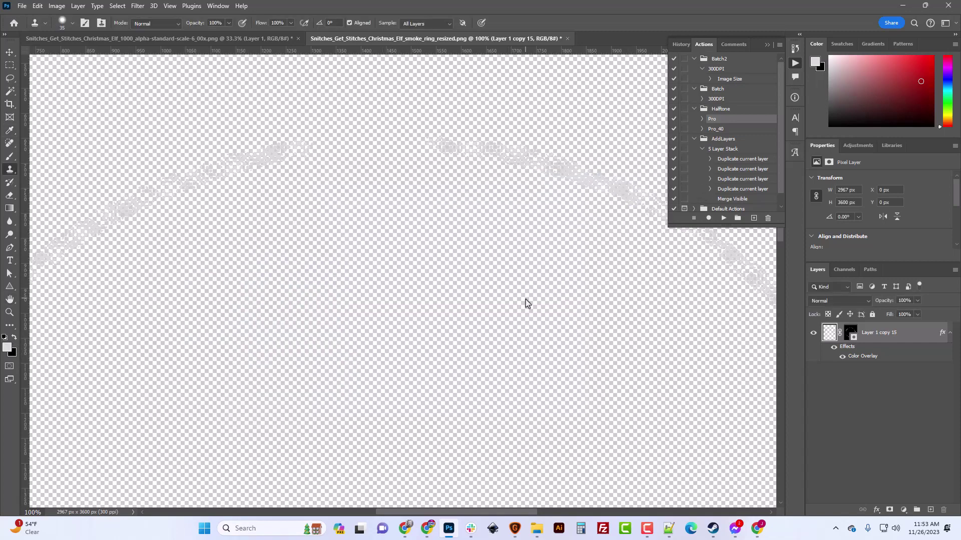
Rasterize the smoke ring layer's style so the grey overlay and mask are baked into its pixels.
key(ctrl+minus)
key(ctrl+minus)
key(ctrl+minus)
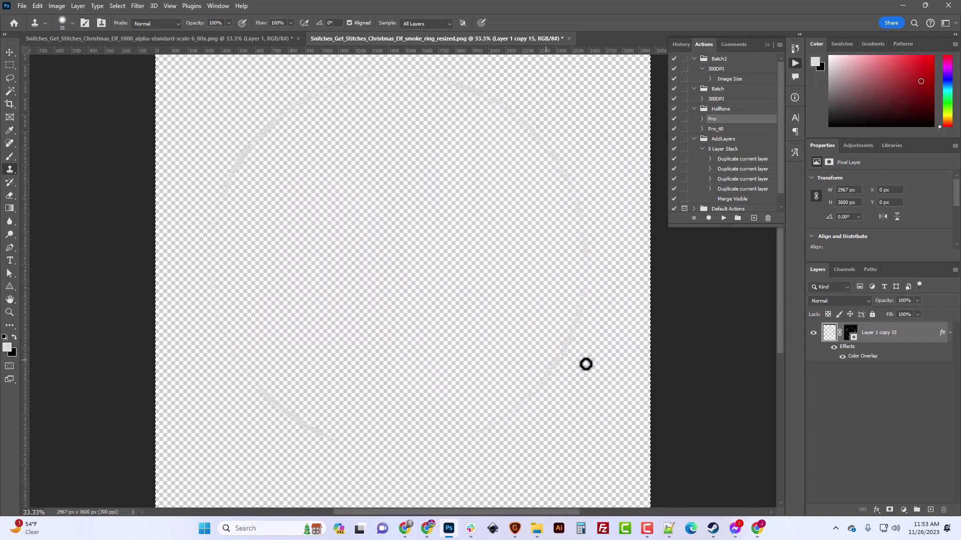
right_click(877, 339)
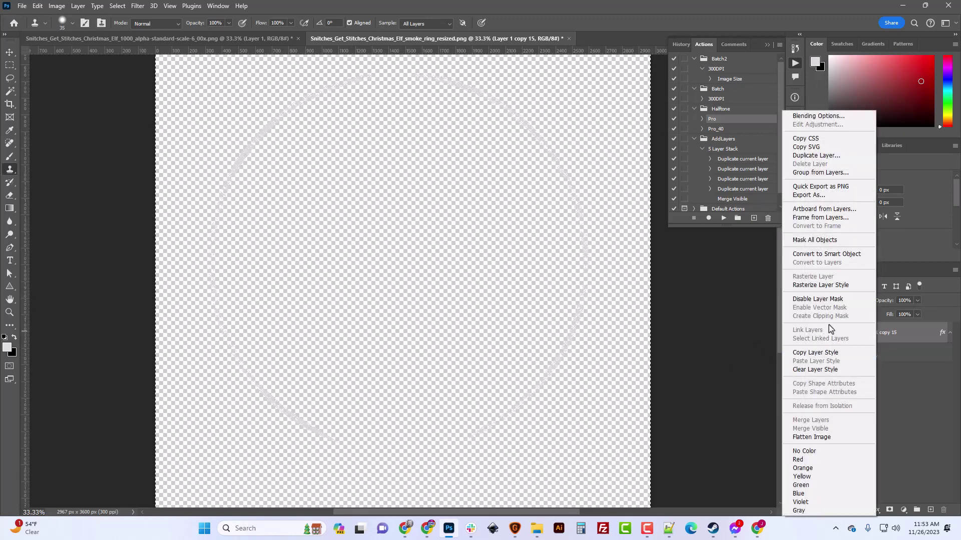
click(820, 285)
Duplicate the grey halftoned smoke ring layer into the main Christmas elf document and switch to that document.
right_click(869, 334)
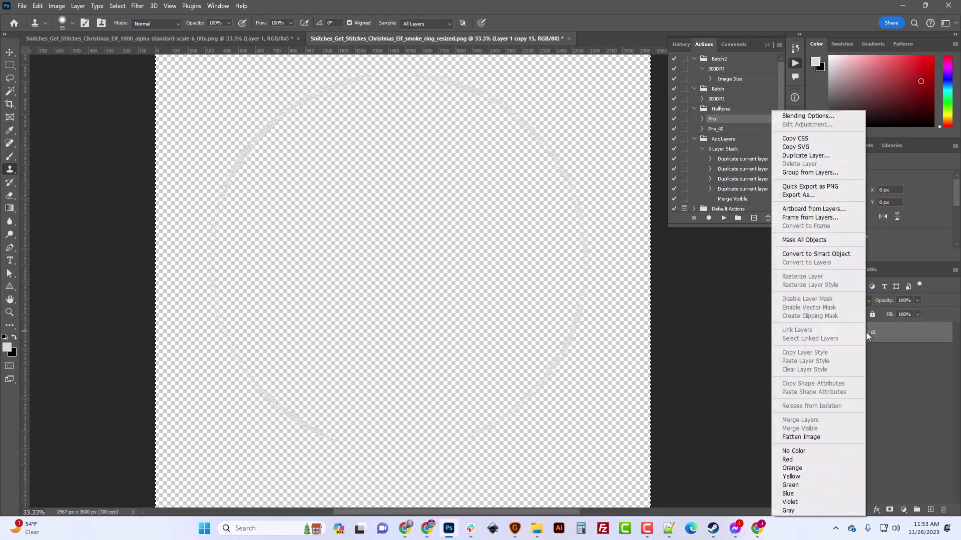
click(805, 155)
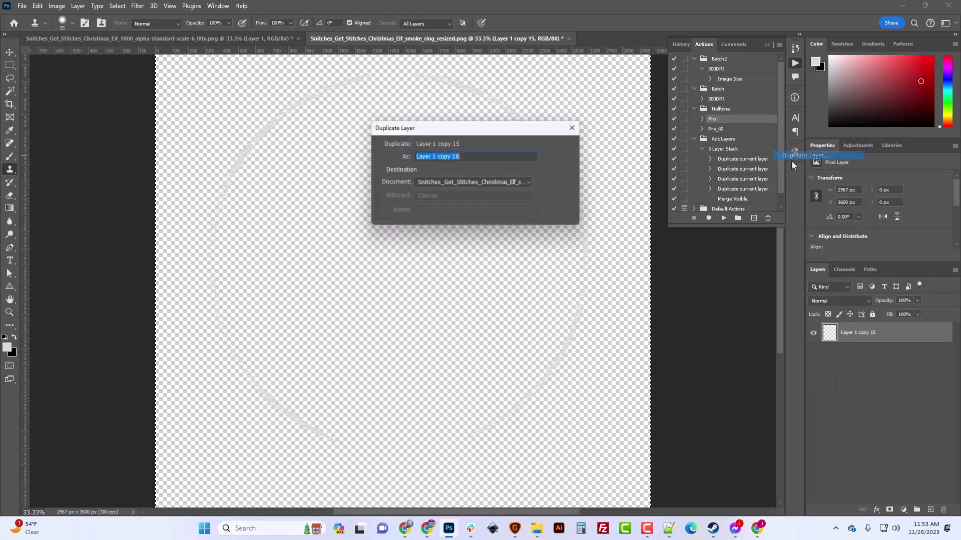
click(497, 185)
click(476, 195)
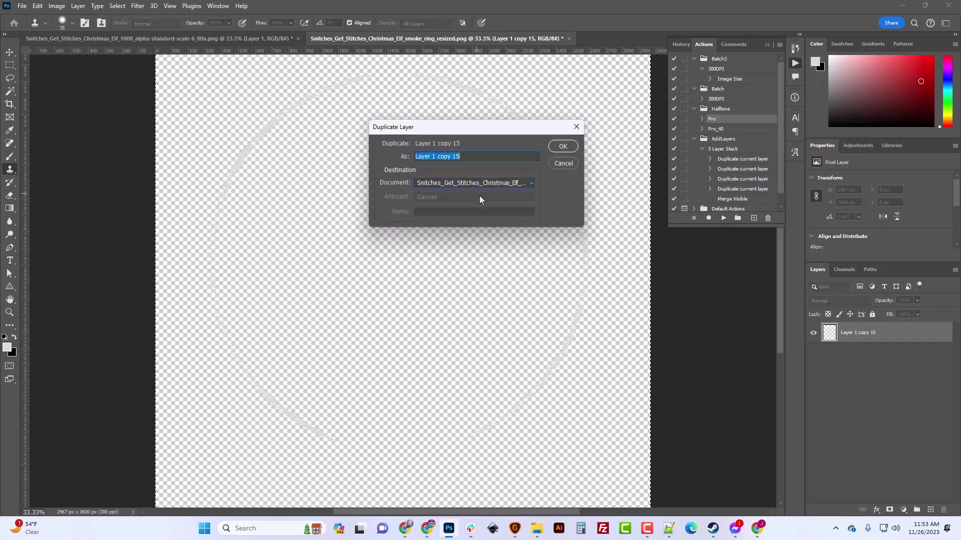
click(560, 147)
click(180, 38)
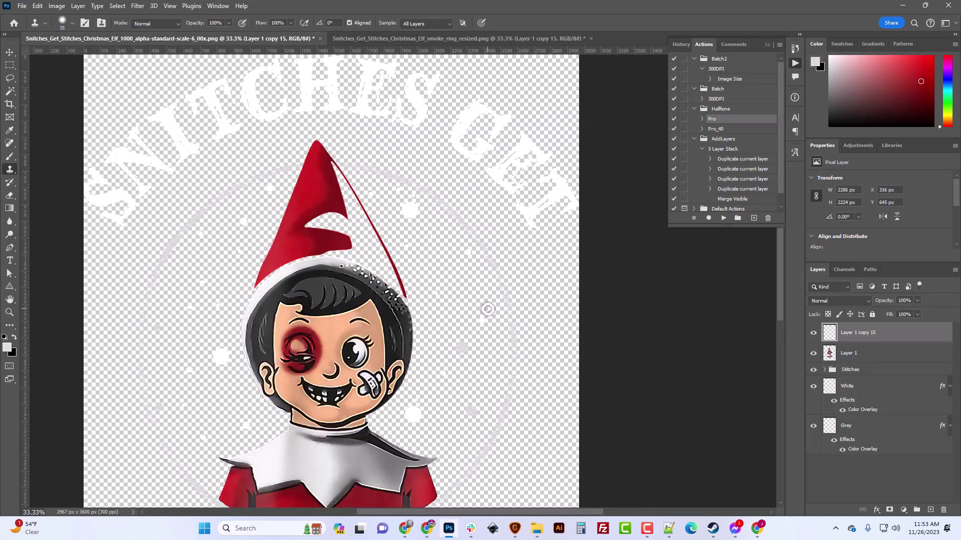
Add a black solid color fill layer beneath all other layers of the elf design and check the artwork against it.
scroll(491, 316, down, 2)
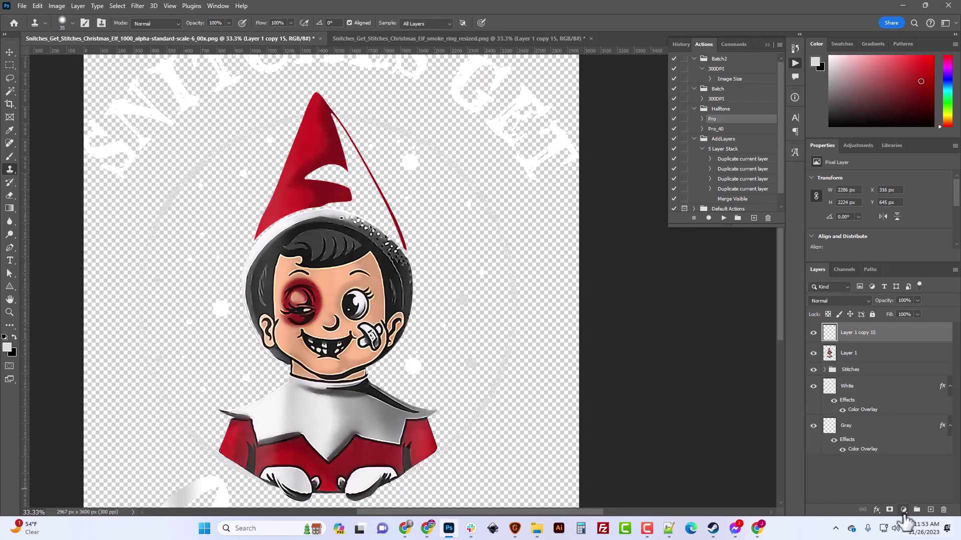
scroll(562, 413, down, 4)
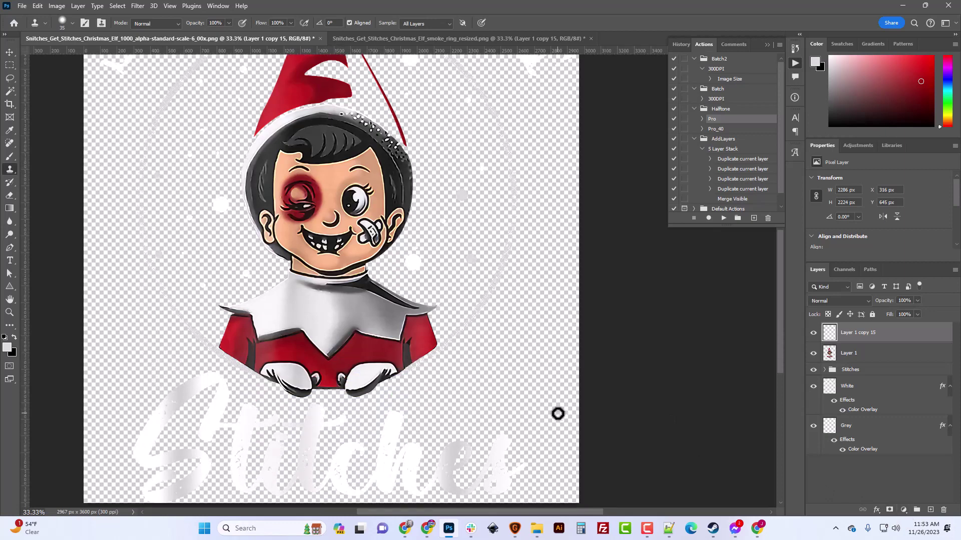
scroll(558, 414, down, 1)
scroll(556, 401, up, 3)
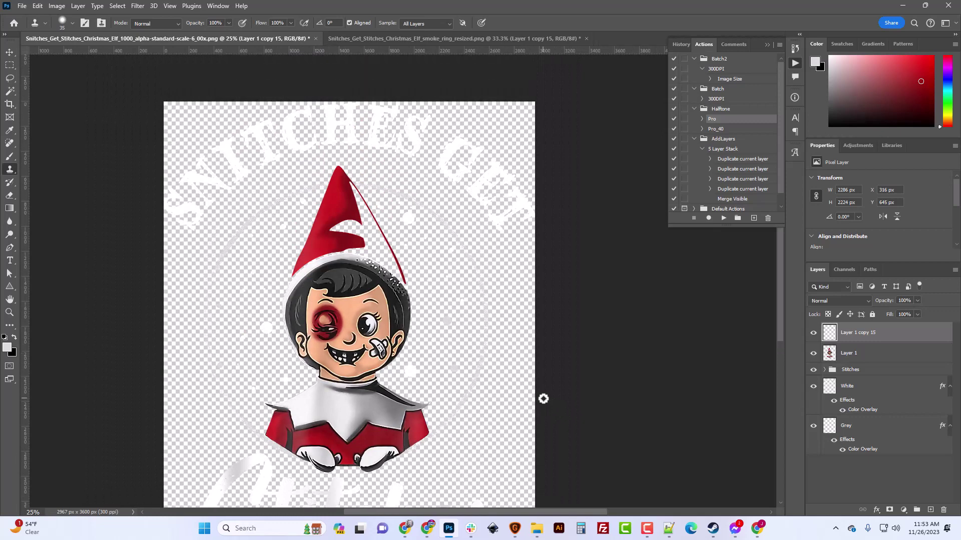
scroll(543, 399, down, 2)
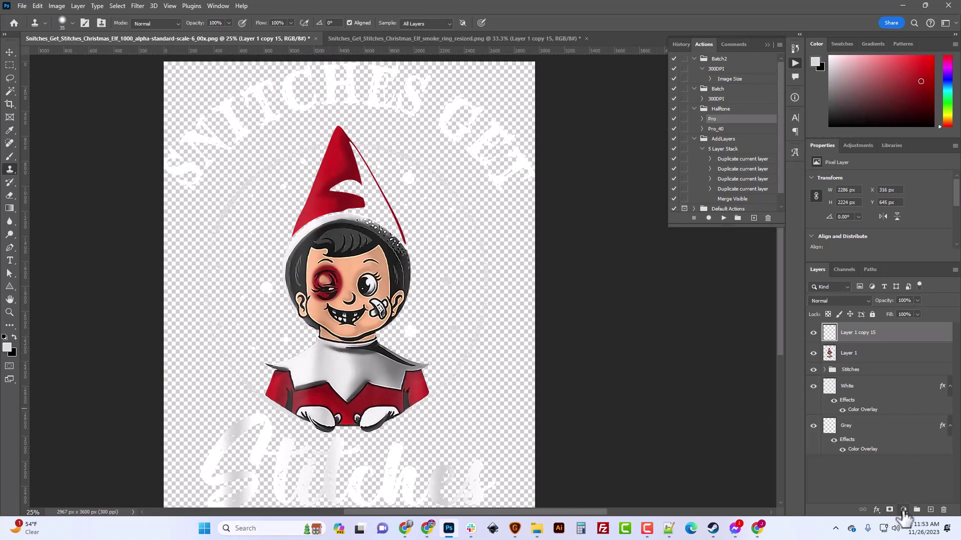
click(903, 510)
click(889, 334)
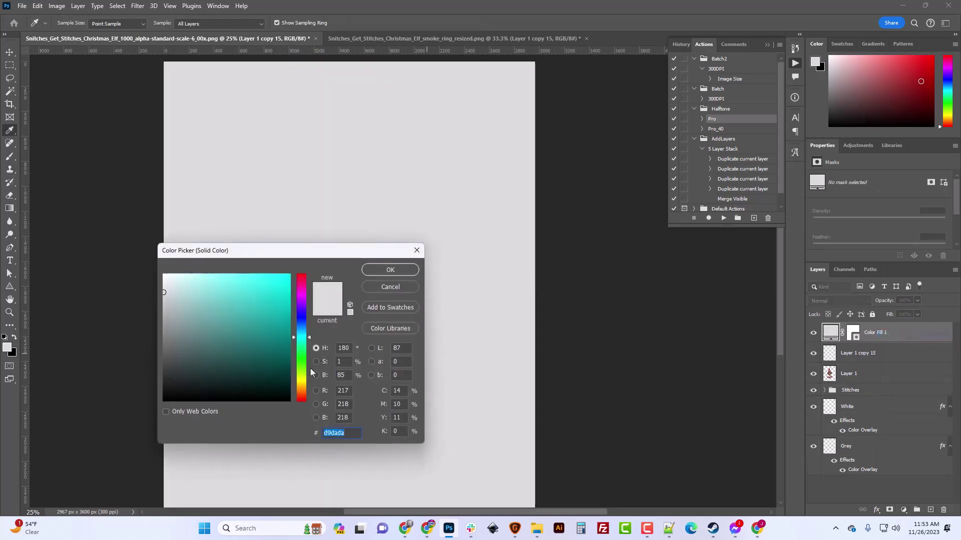
drag(186, 363, 150, 396)
click(388, 270)
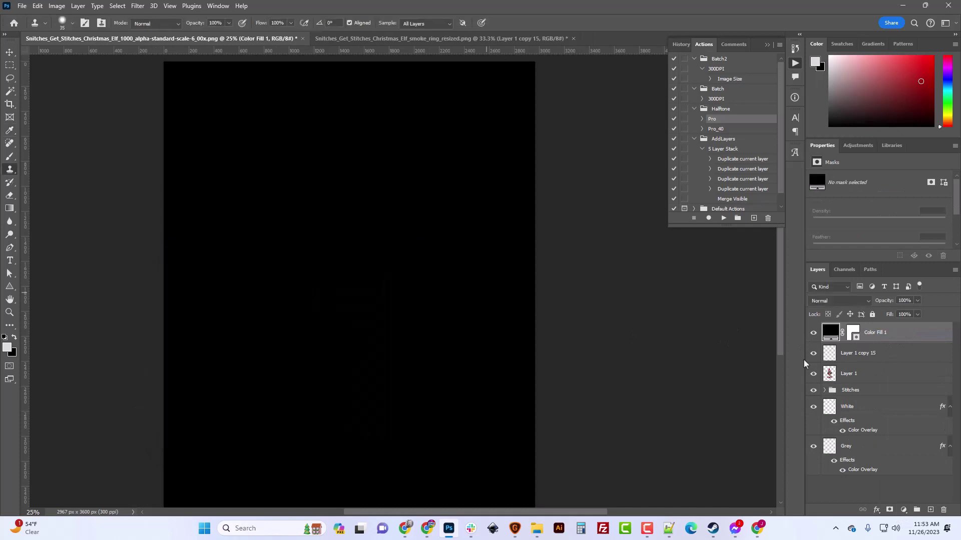
drag(881, 335, 893, 479)
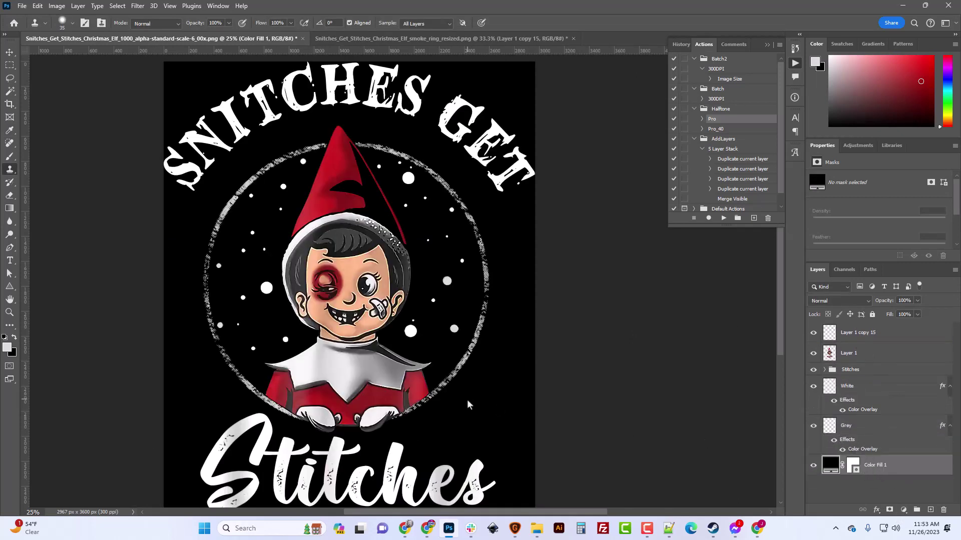
scroll(467, 399, up, 2)
key(ctrl+plus)
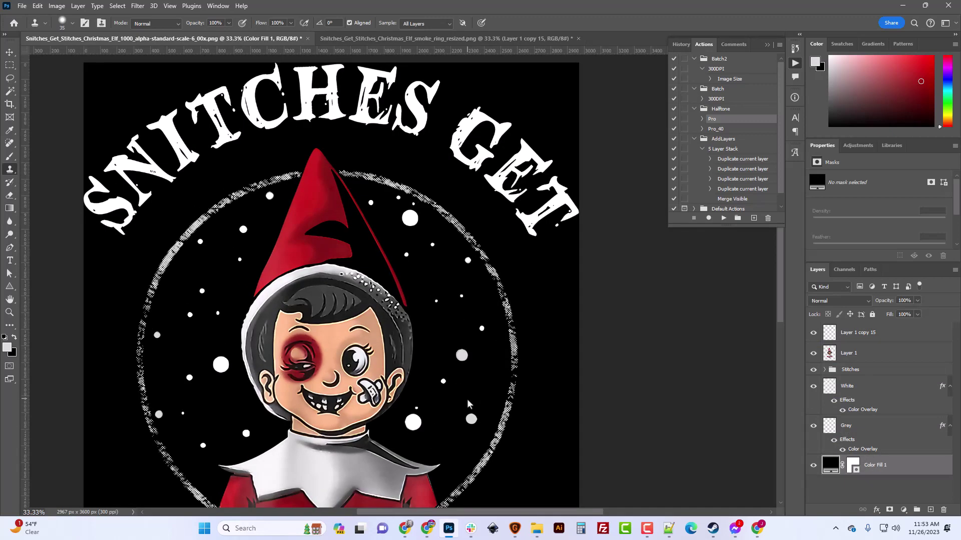
scroll(467, 400, down, 8)
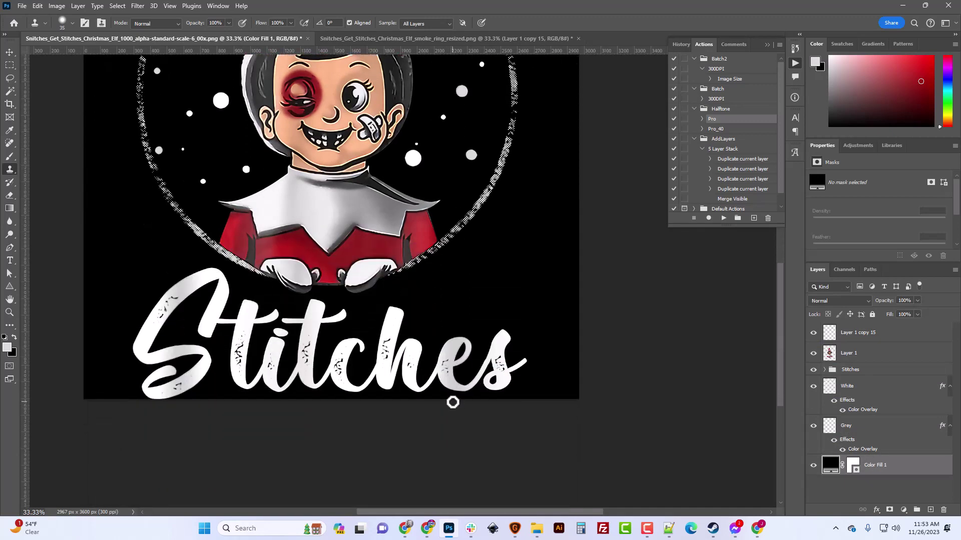
Hide the black color fill layer and start a quick PNG export of the elf design with a transparent background.
scroll(453, 403, up, 5)
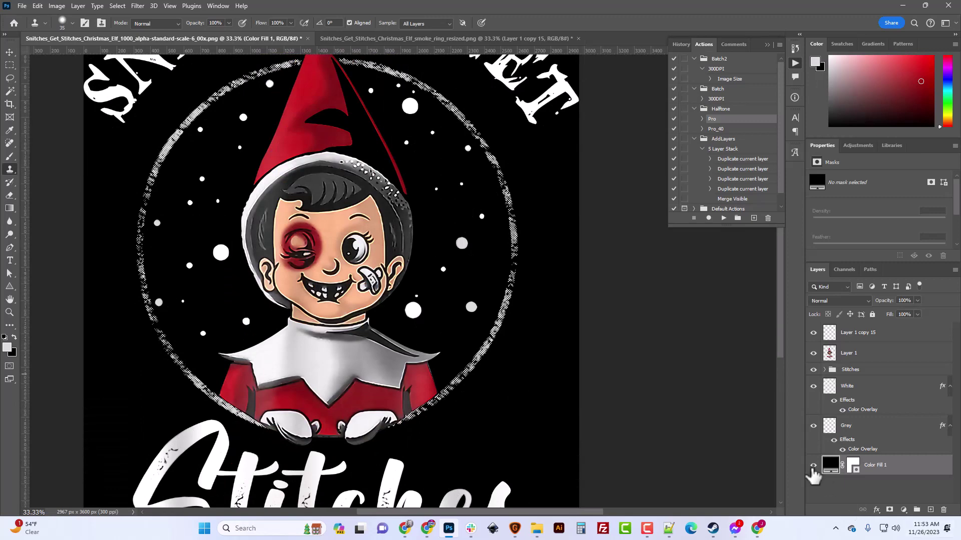
click(813, 465)
click(22, 5)
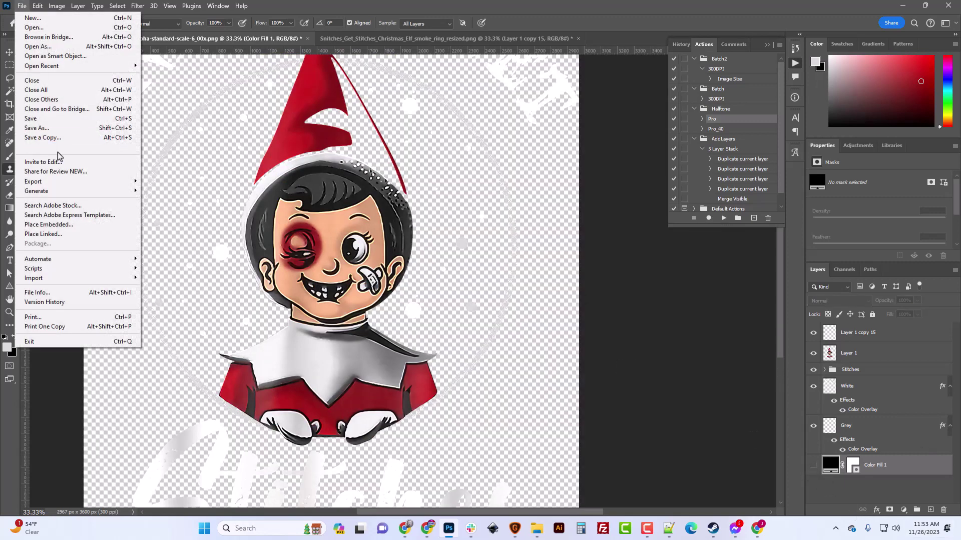
mouse_move(80, 183)
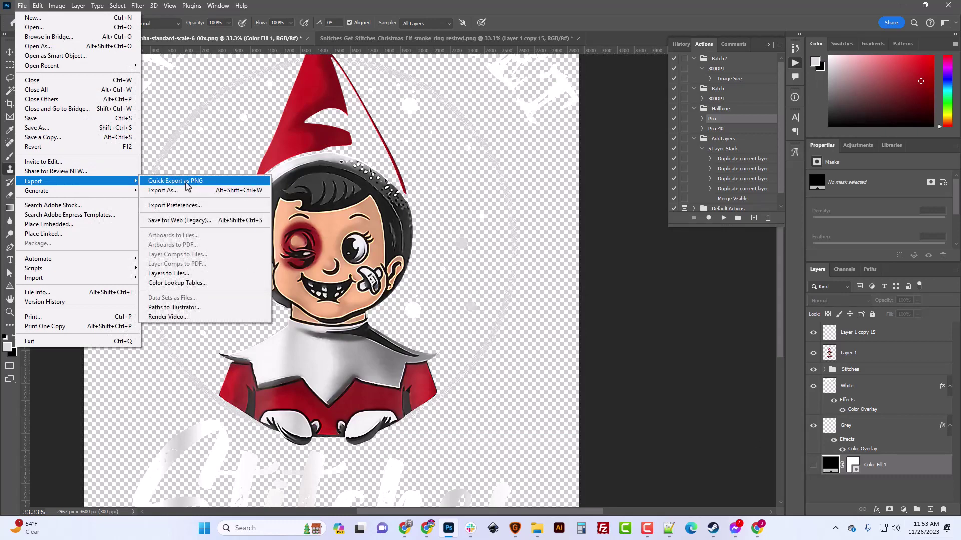
click(186, 183)
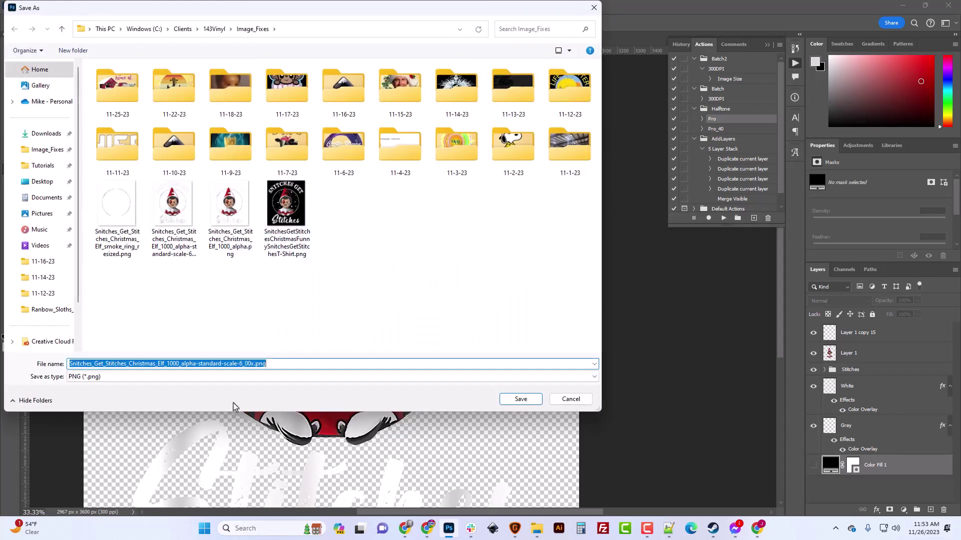
Save the exported PNG in Image_Fixes as Snitches_Get_Stitches_Christmas_Elf_Cleaned_ followed by the designer's first name and _143.
drag(239, 364, 168, 376)
key(Delete)
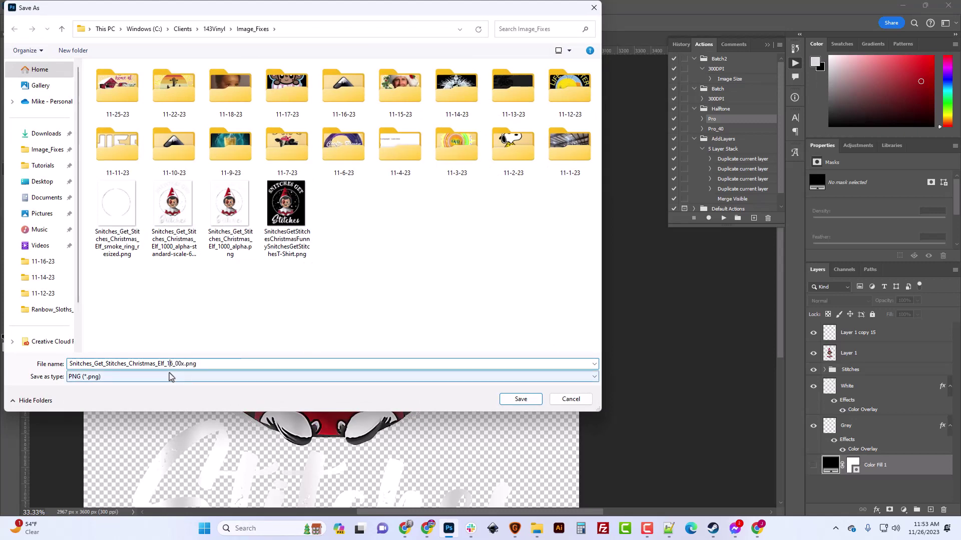
key(shift+Right)
key(shift+Right)
key(shift+Right)
key(shift+Right)
key(shift+Right)
text(Cleaned_mike_1)
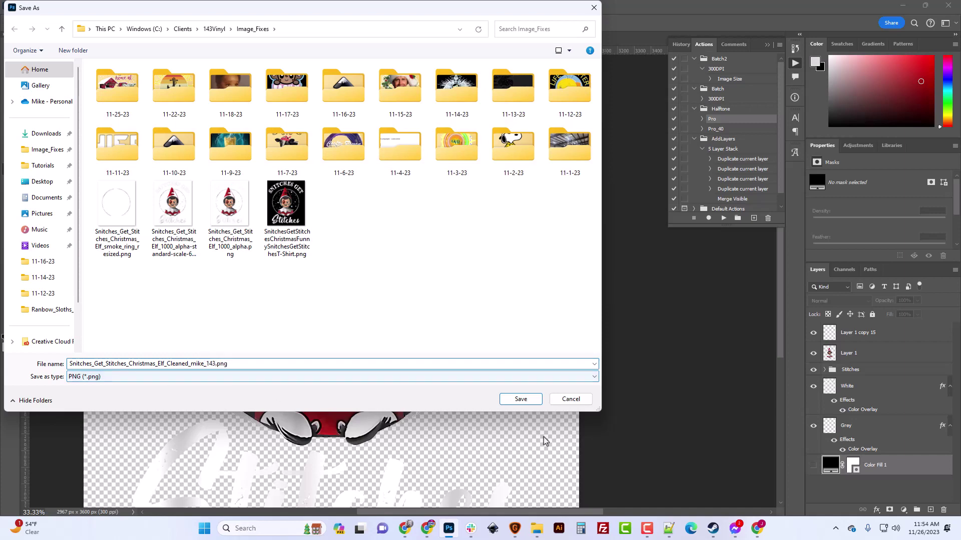
click(520, 399)
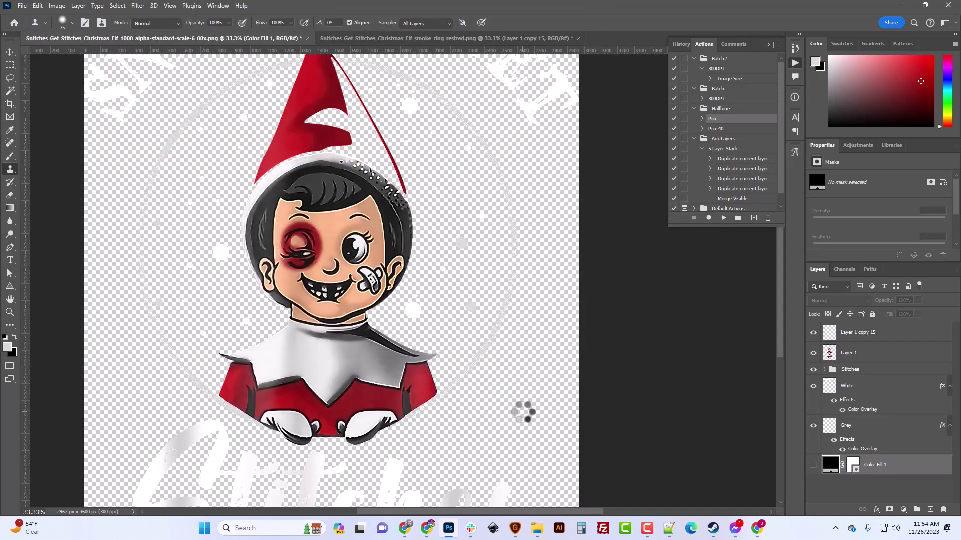